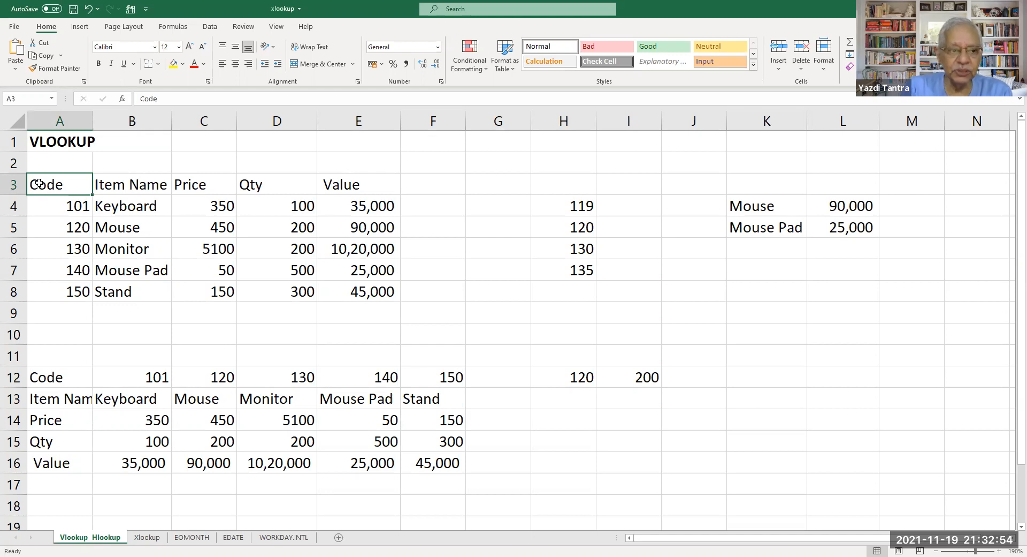
# Make the item table's header row A3:E3 bold, from Code to Value.
pyautogui.moveTo(39, 183); pyautogui.dragTo(377, 293)
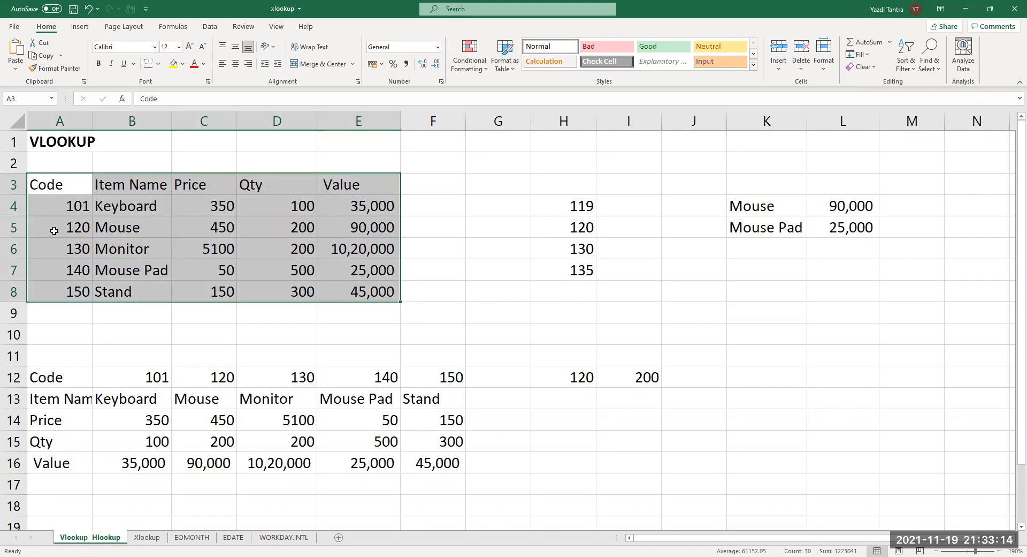
pyautogui.click(51, 184)
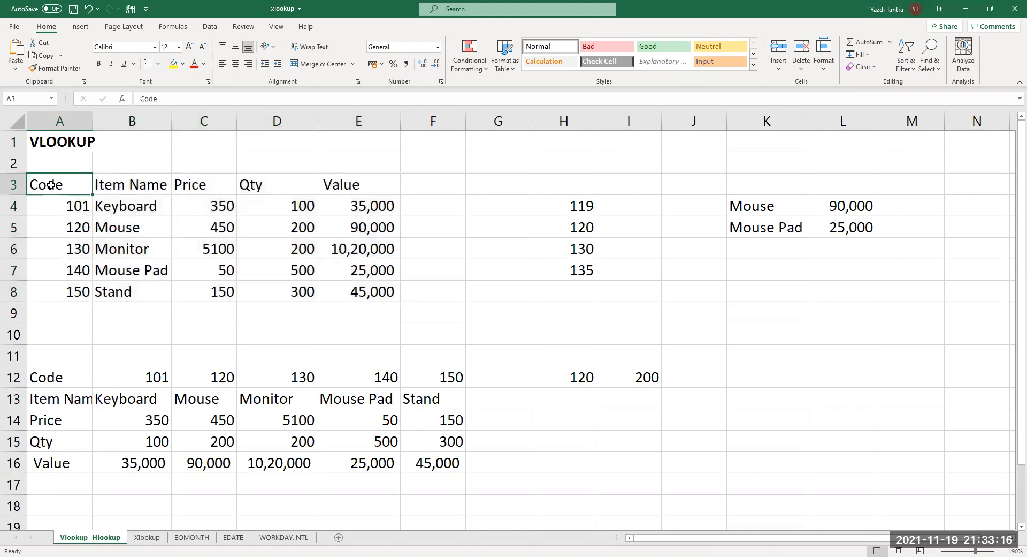
pyautogui.moveTo(52, 185); pyautogui.dragTo(349, 187)
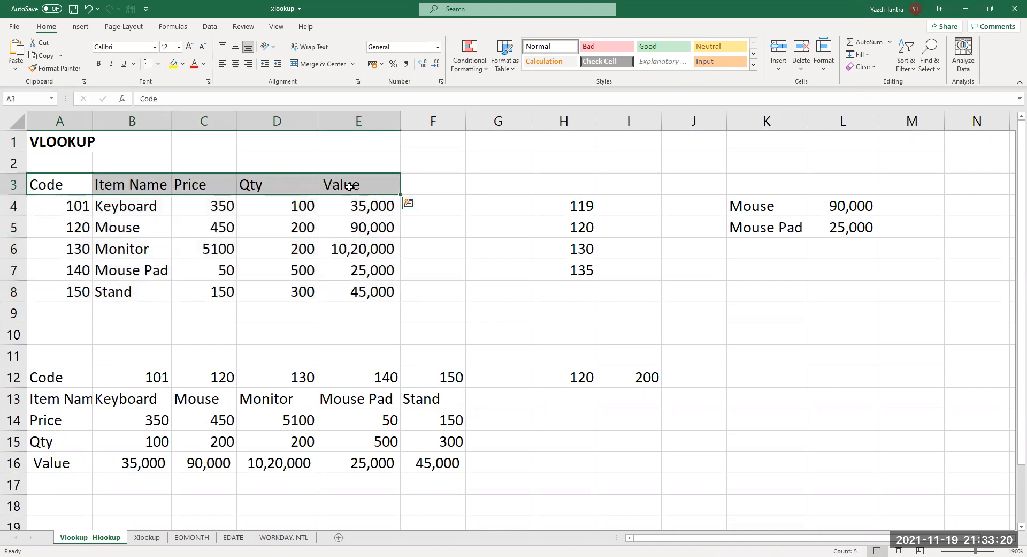
pyautogui.hotkey('ctrl', 'b')
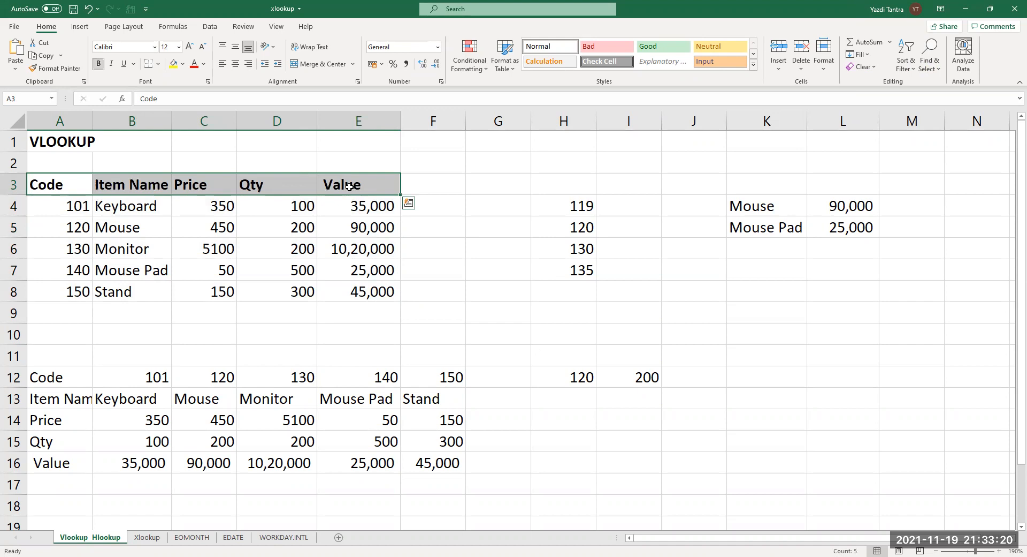
pyautogui.click(78, 214)
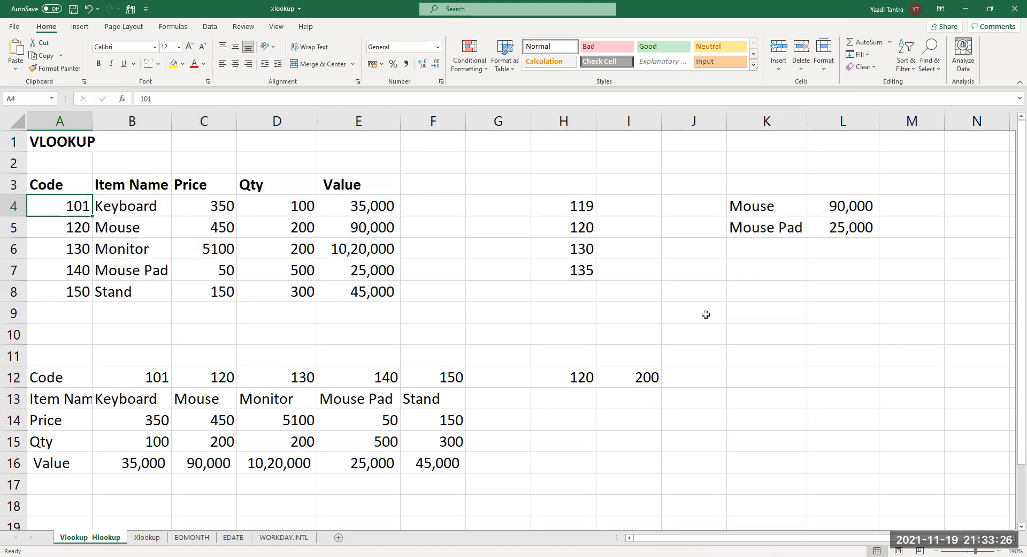
# Set the first lookup code in H4 to 101, then select the code list H4:H7.
pyautogui.click(589, 206)
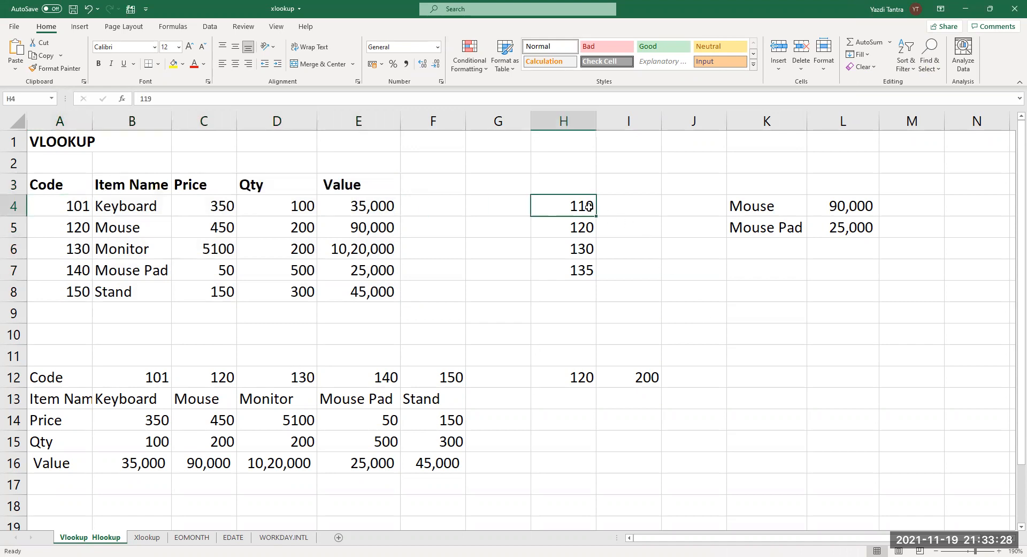
pyautogui.write('101')
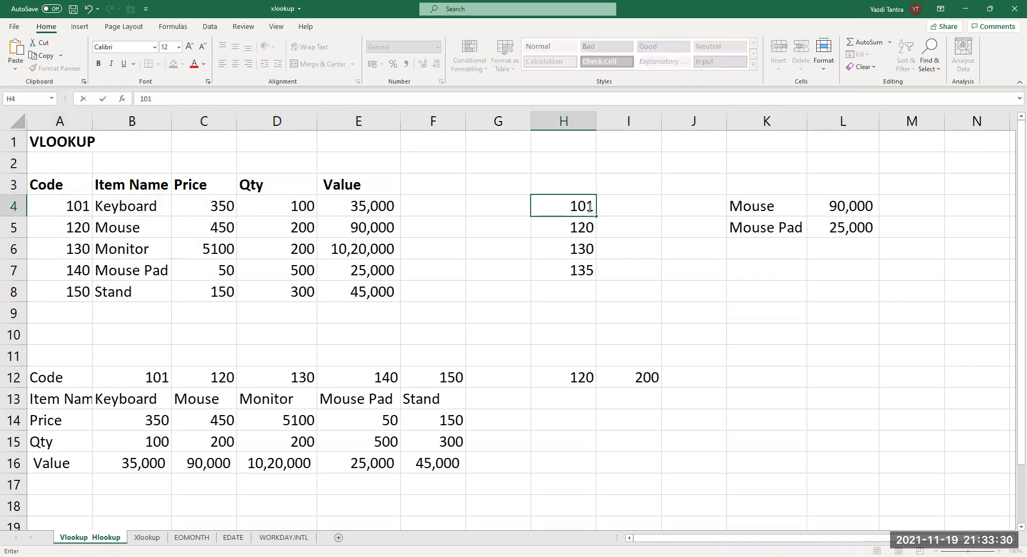
pyautogui.press('Return')
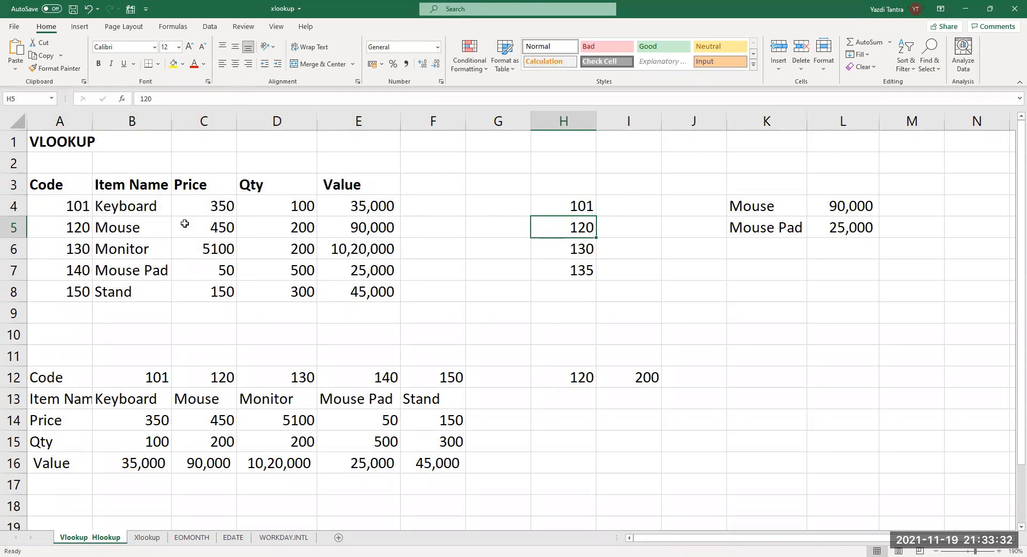
pyautogui.moveTo(551, 209); pyautogui.dragTo(564, 268)
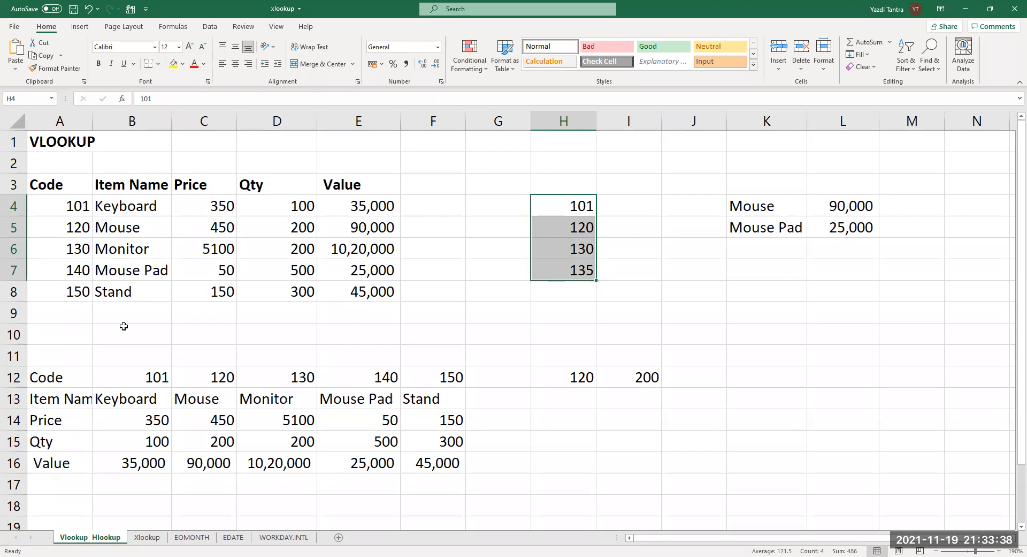
# Enter =VLOOKUP(H4,A4:E8,5) in I4 to return the value for the code in H4.
pyautogui.click(617, 203)
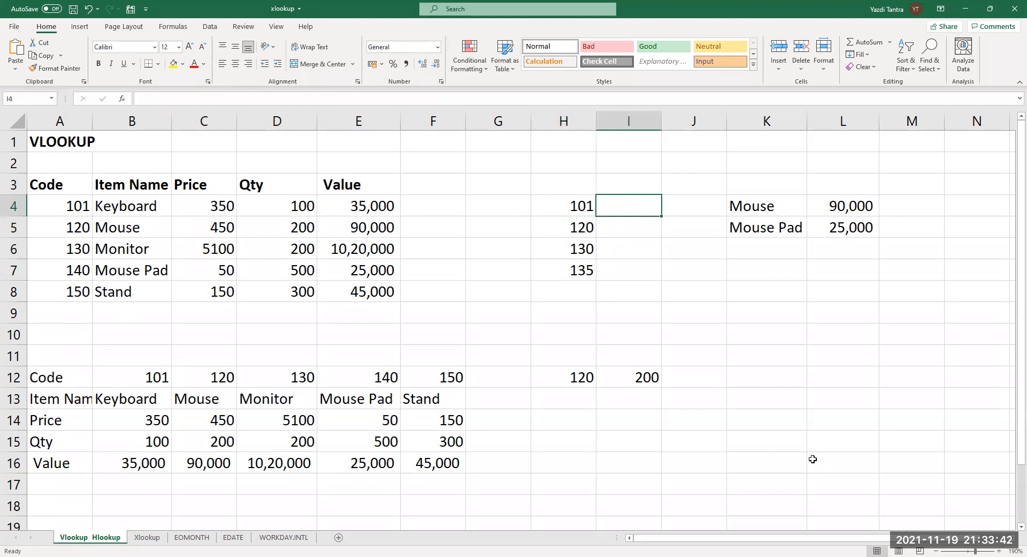
pyautogui.write('=')
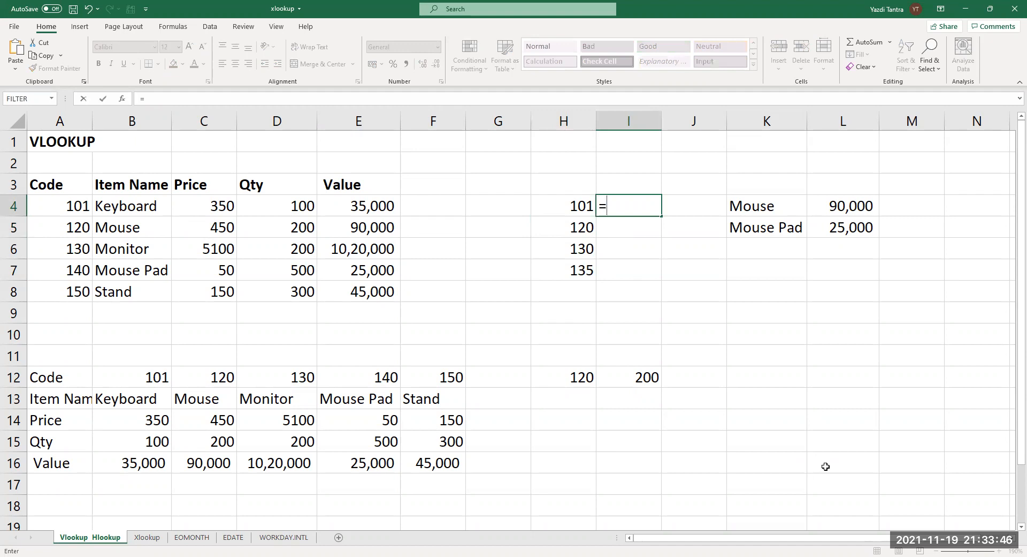
pyautogui.write('vlook')
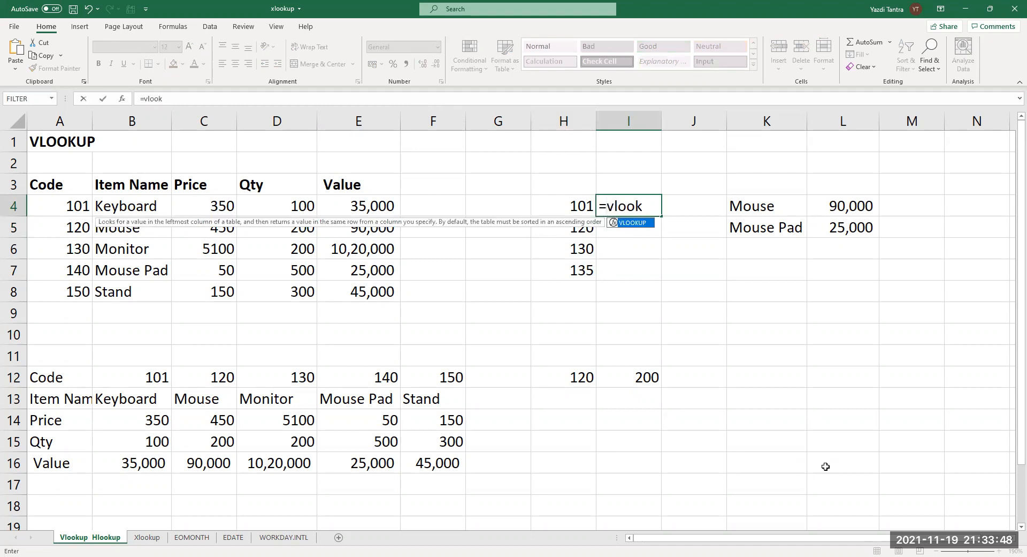
pyautogui.write('up(')
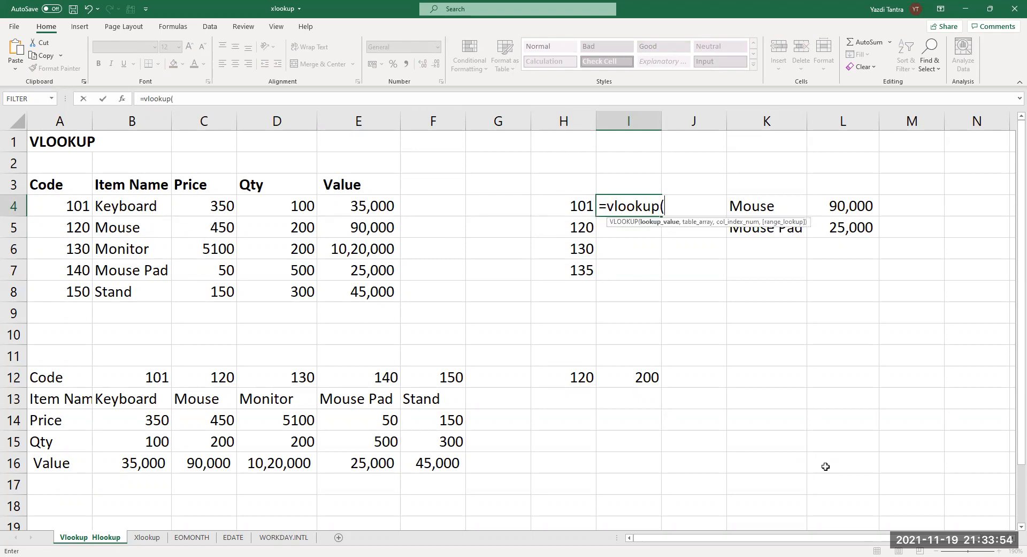
pyautogui.click(570, 207)
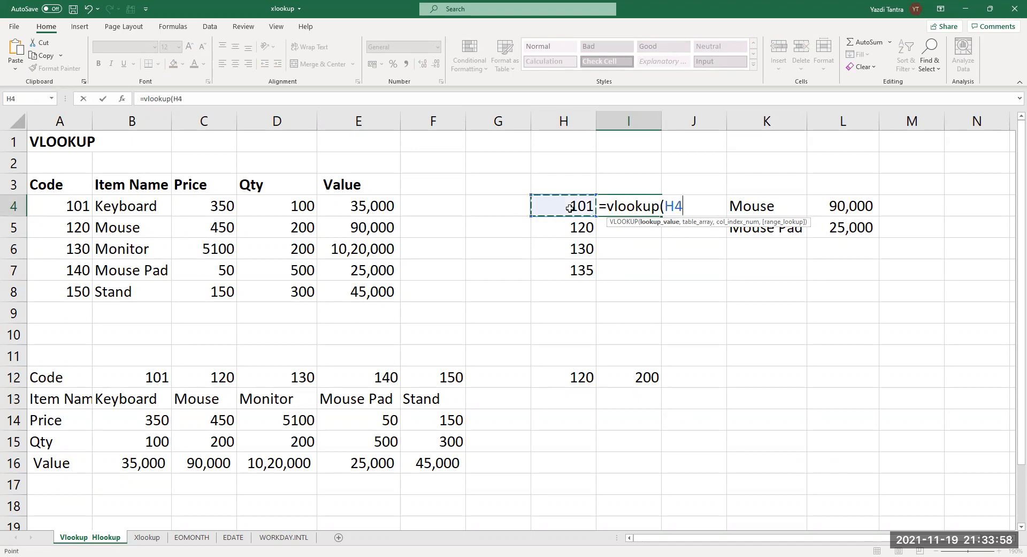
pyautogui.write(',')
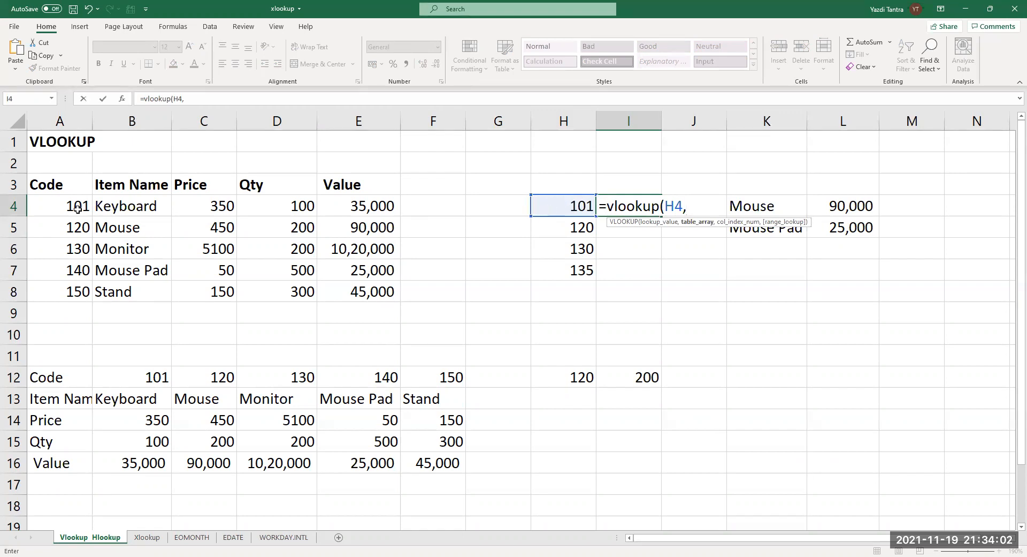
pyautogui.click(62, 204)
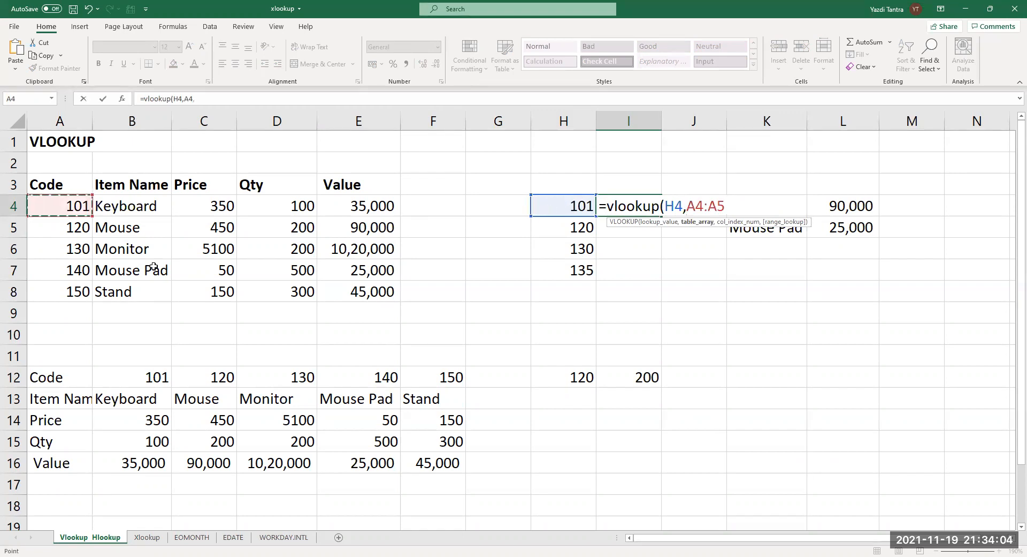
pyautogui.moveTo(294, 285); pyautogui.dragTo(356, 283)
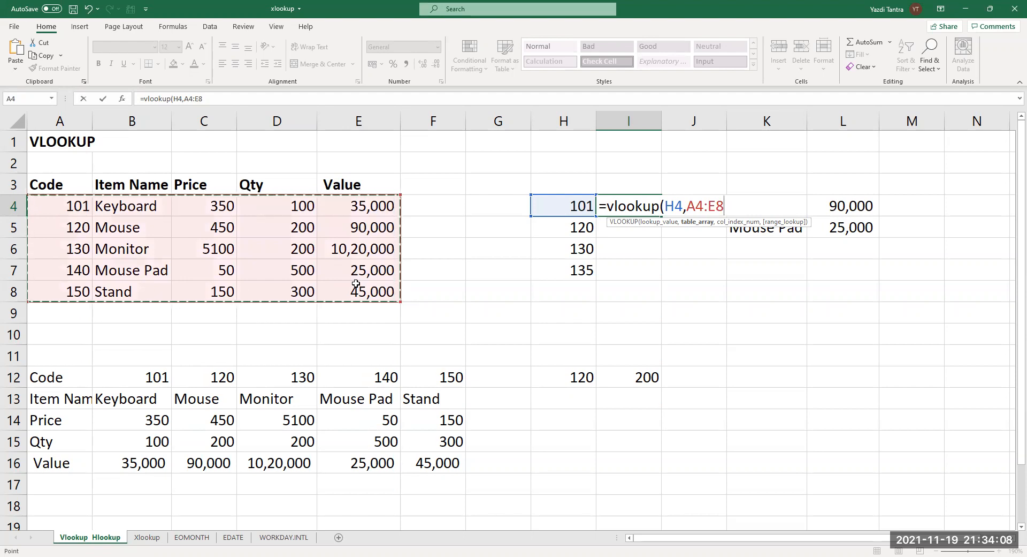
pyautogui.write(',')
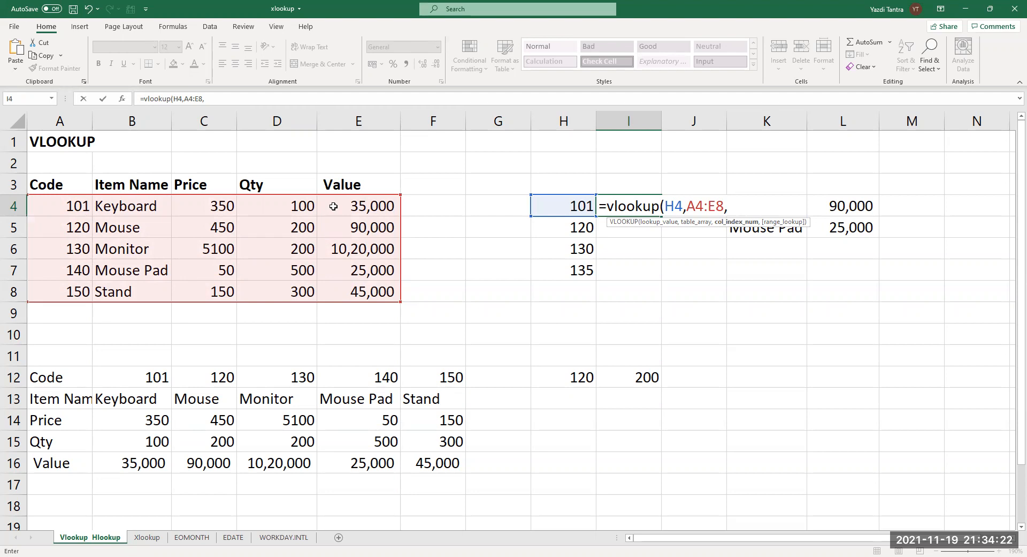
pyautogui.write('5)')
pyautogui.press('Return')
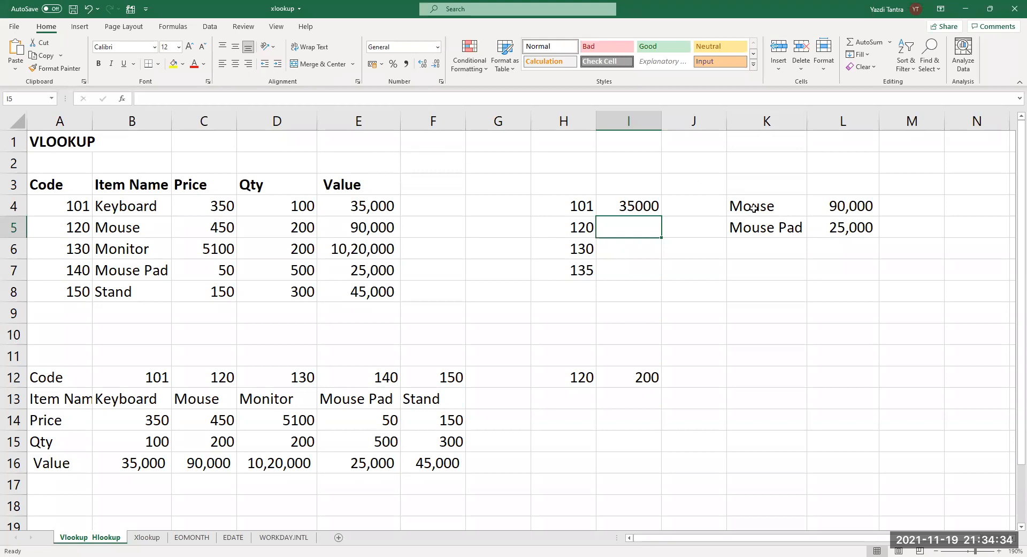
# Move the Mouse and Mouse Pad lookup block from K4:L5 to M4:N5.
pyautogui.moveTo(753, 210); pyautogui.dragTo(768, 244)
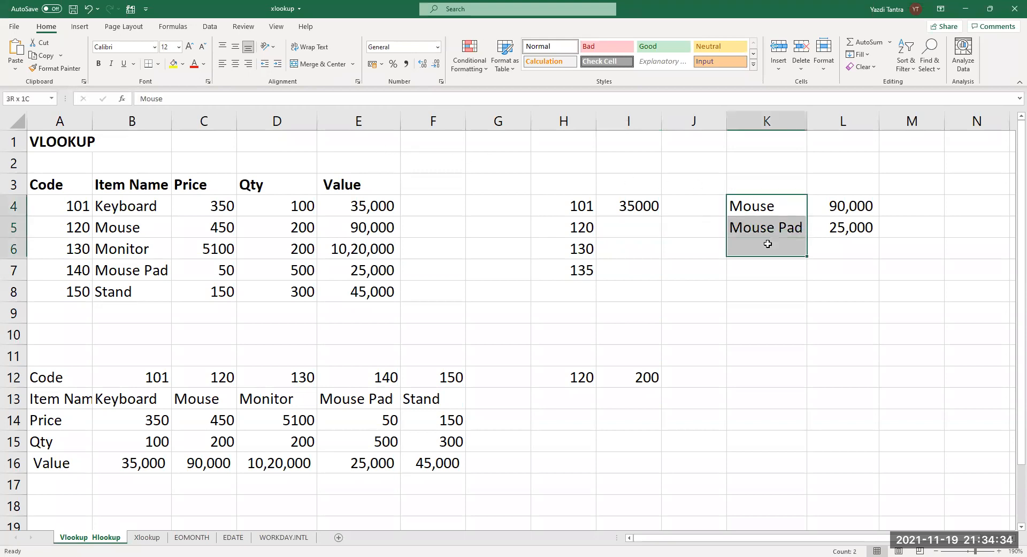
pyautogui.click(772, 207)
pyautogui.moveTo(772, 207); pyautogui.dragTo(974, 204)
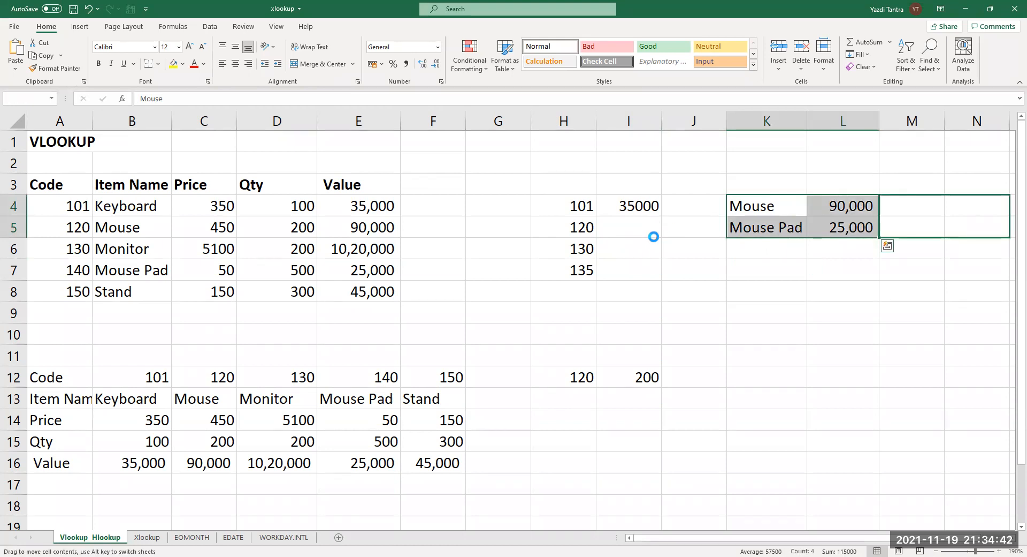
pyautogui.click(519, 313)
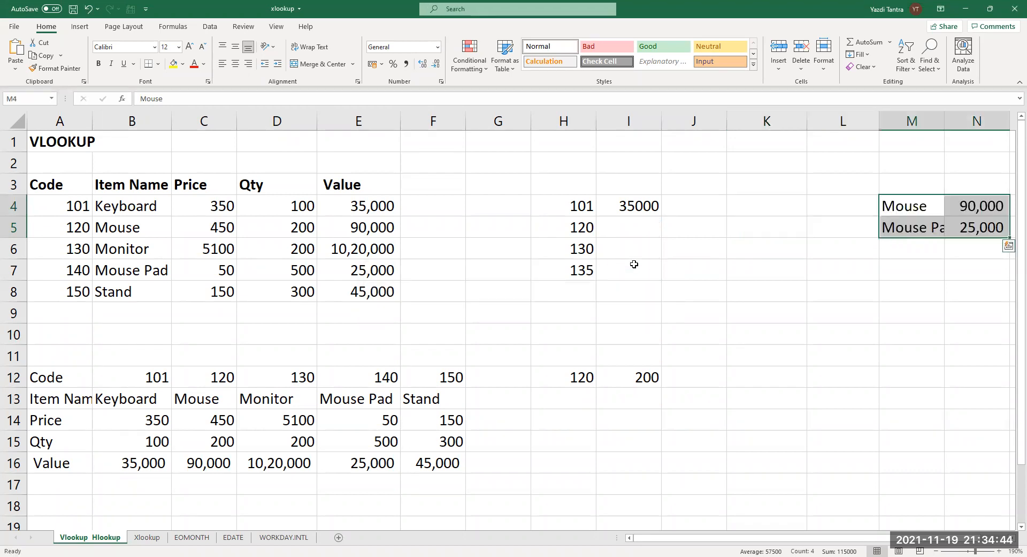
# Enter =VLOOKUP(H4,A4:E8,2) in J4 to return the item name for the code in H4.
pyautogui.click(692, 203)
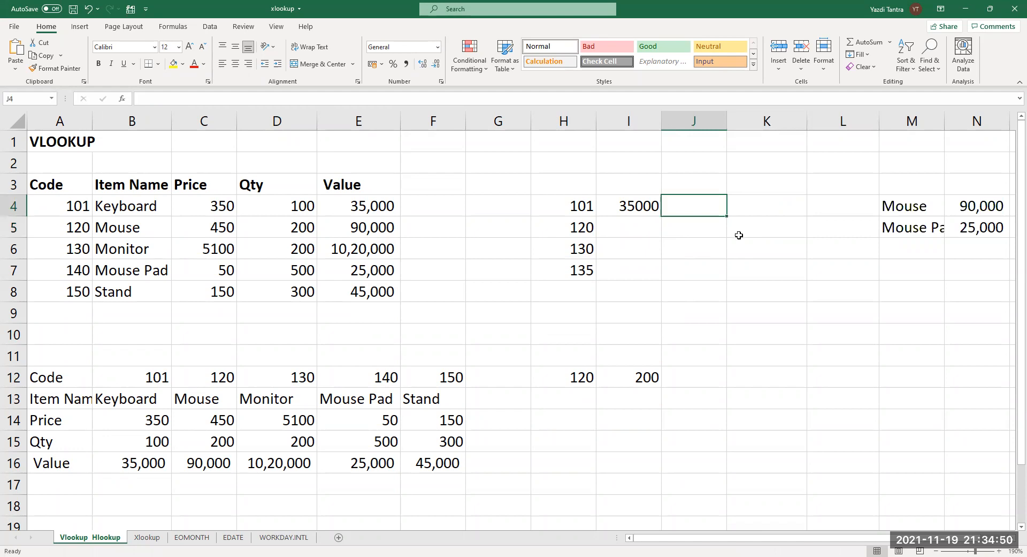
pyautogui.write('=')
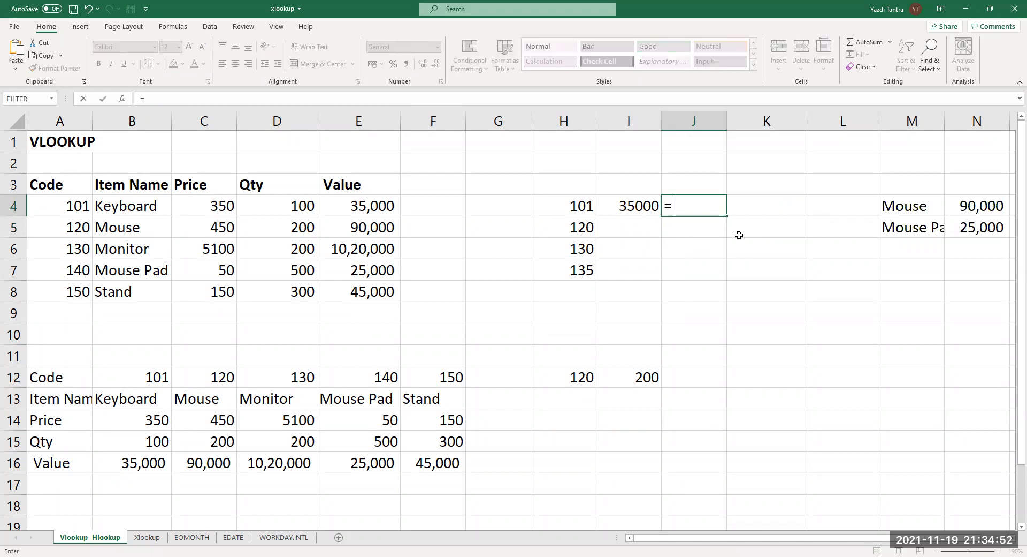
pyautogui.write('vlookup')
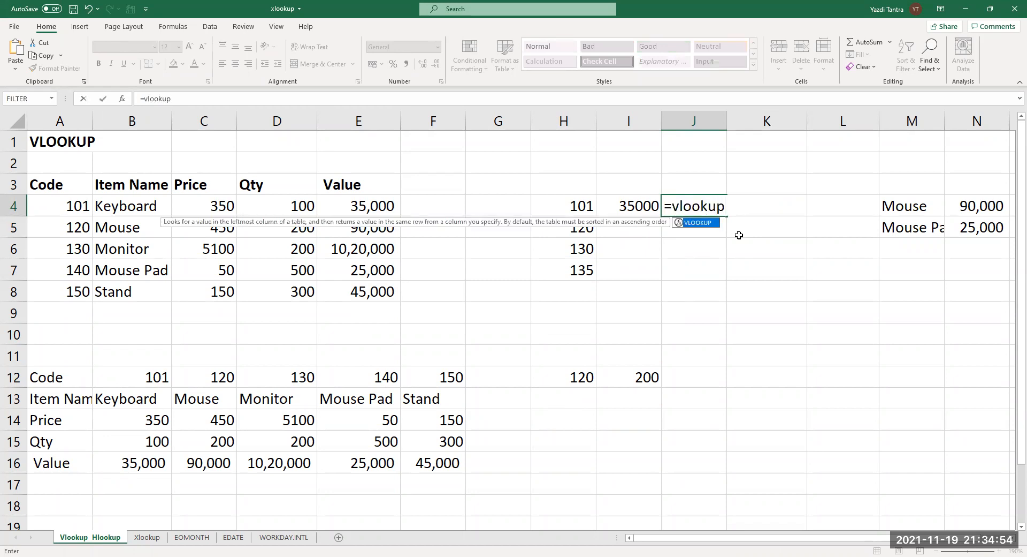
pyautogui.write('(')
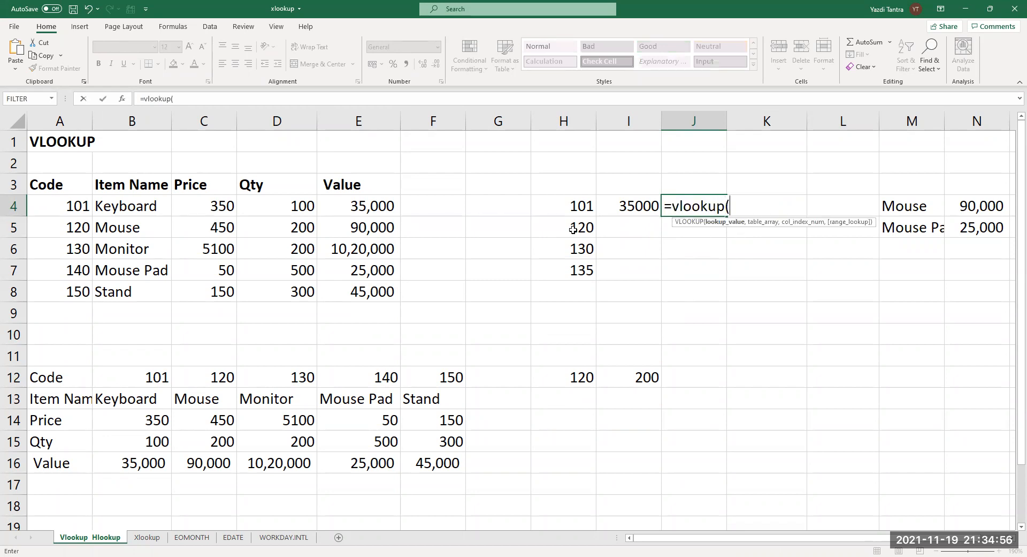
pyautogui.click(583, 209)
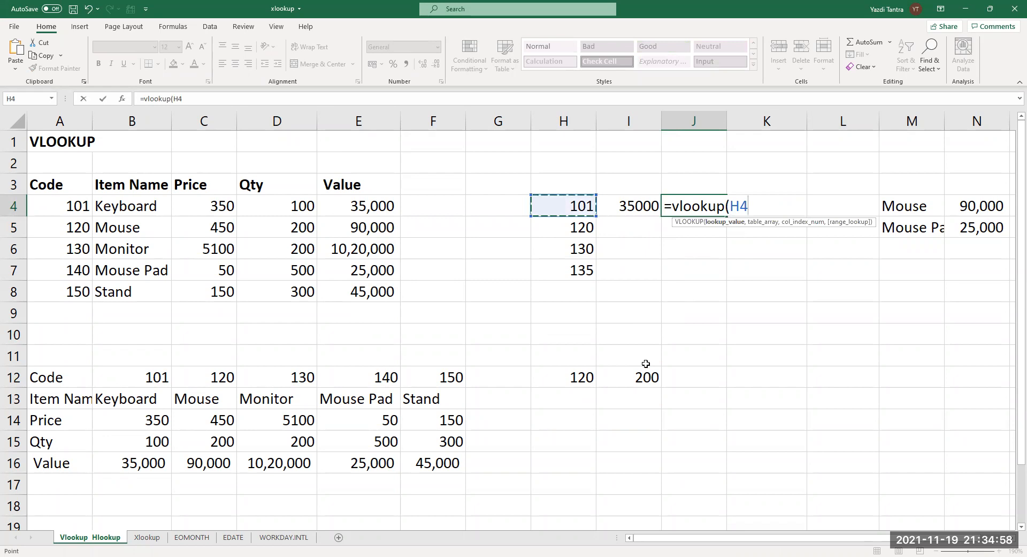
pyautogui.write(',')
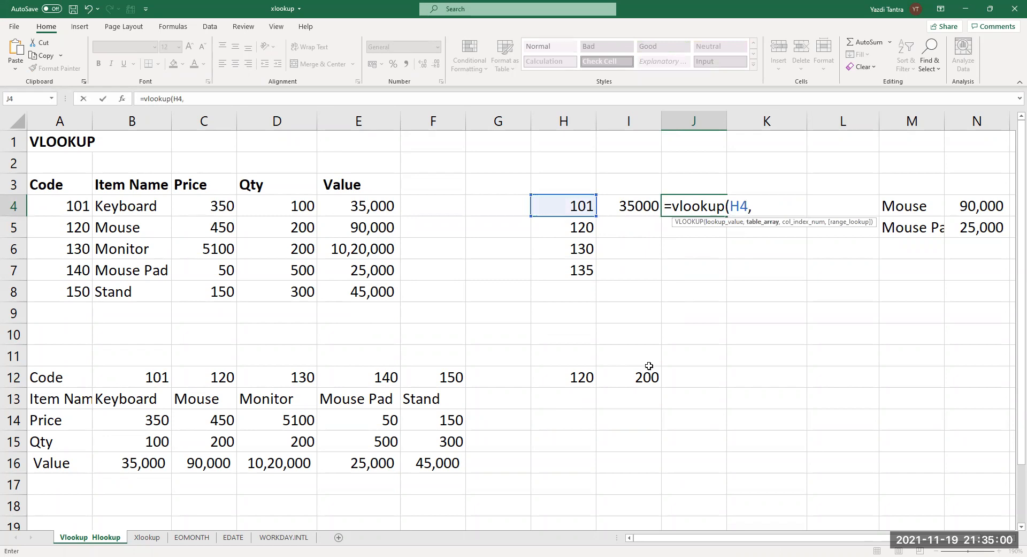
pyautogui.click(51, 210)
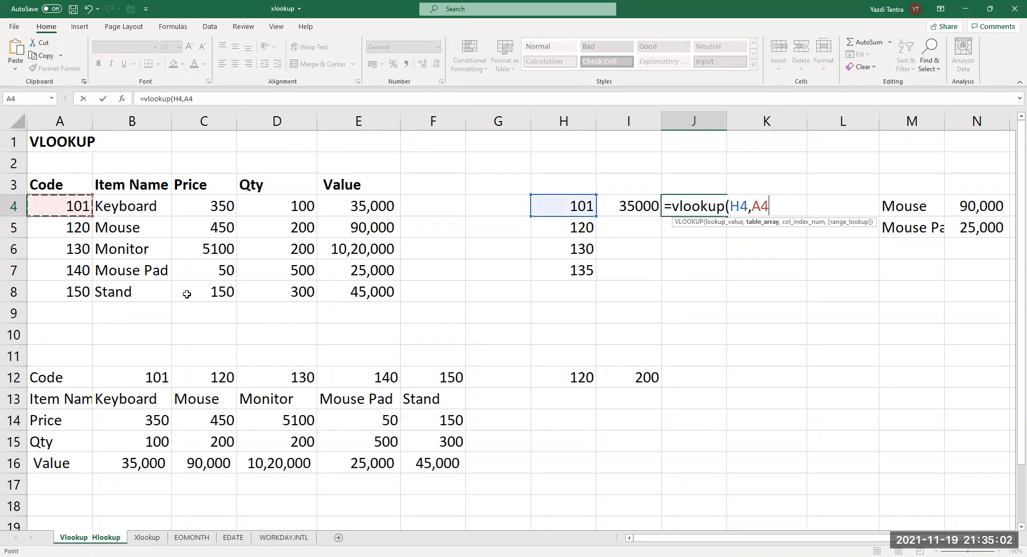
pyautogui.keyDown('shift'); pyautogui.click(355, 292); pyautogui.keyUp('shift')
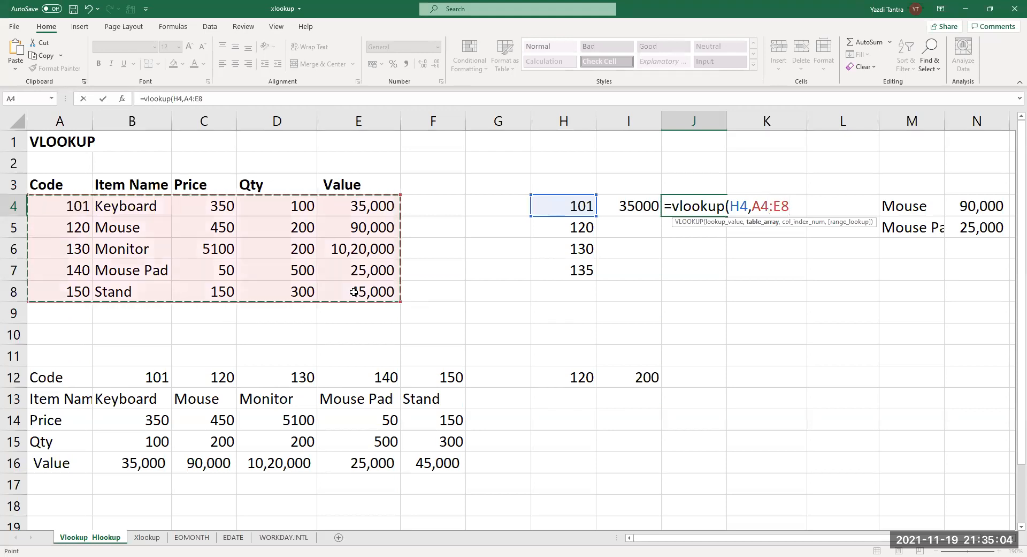
pyautogui.write(',')
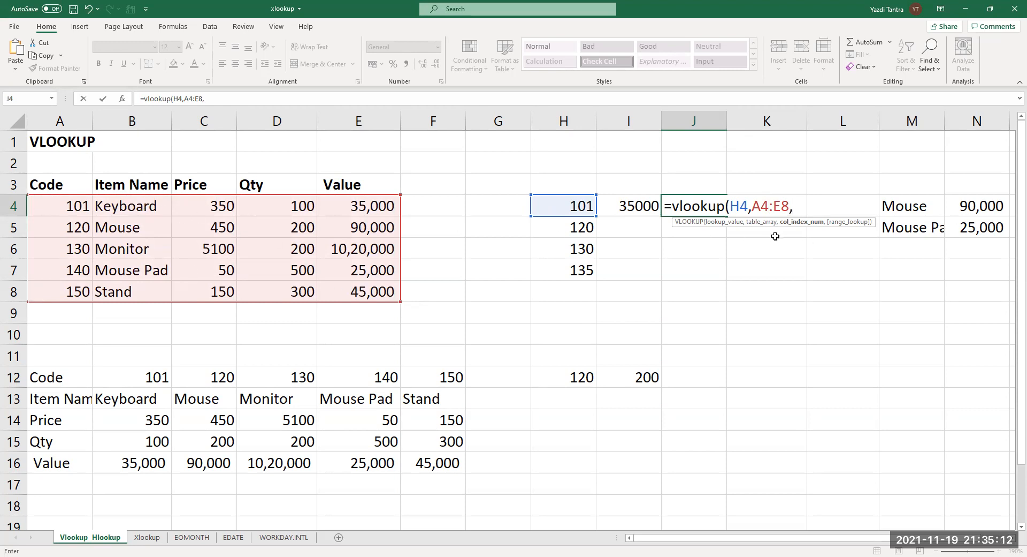
pyautogui.write('2)')
pyautogui.press('Return')
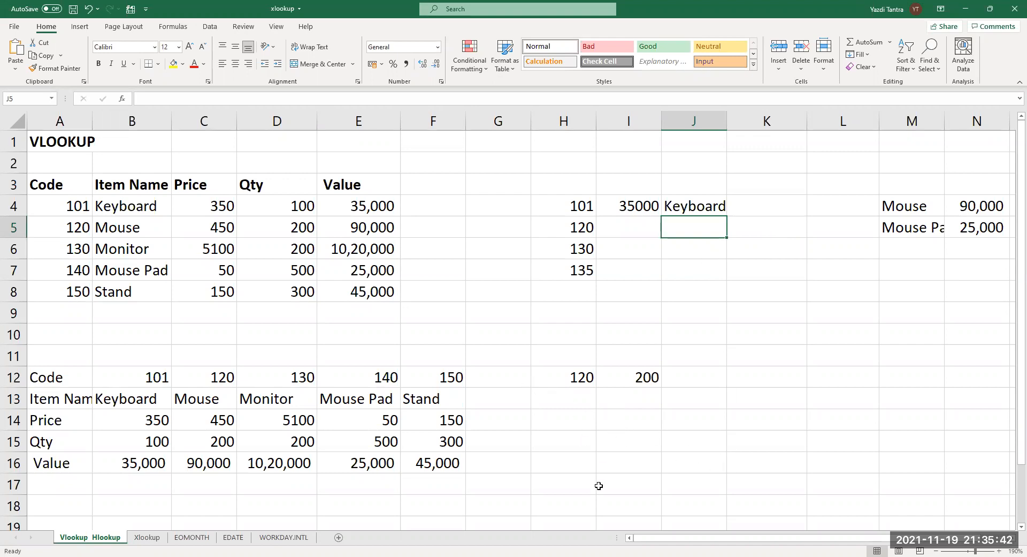
# Examine the lookup formula in I4 and the one beside Mouse in N4.
pyautogui.click(625, 206)
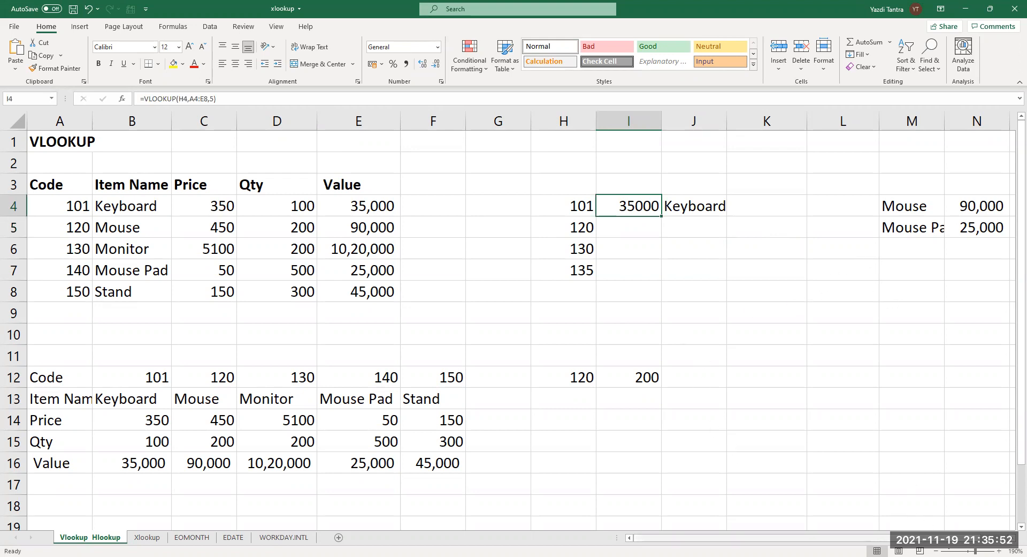
pyautogui.hscroll(1, 971, 500)
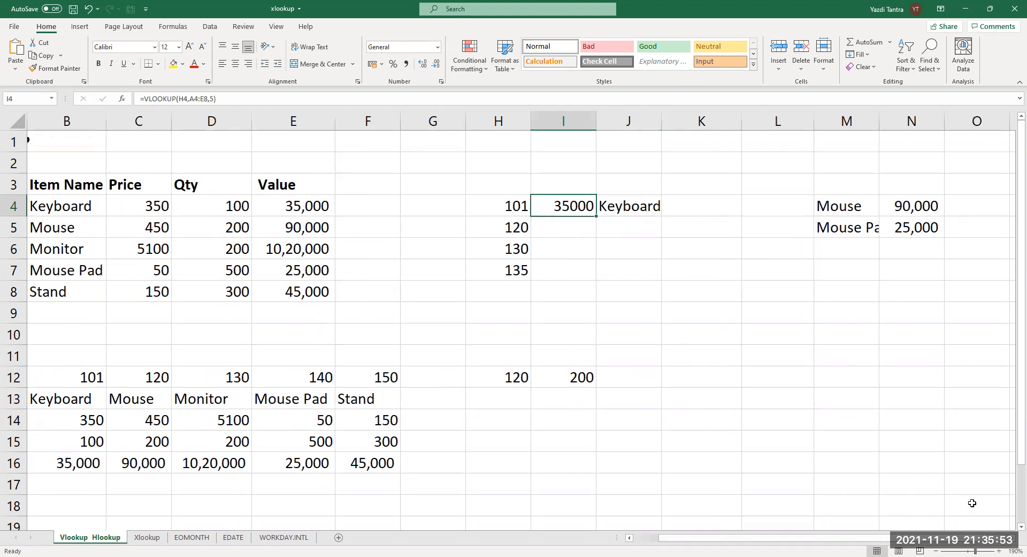
pyautogui.click(905, 208)
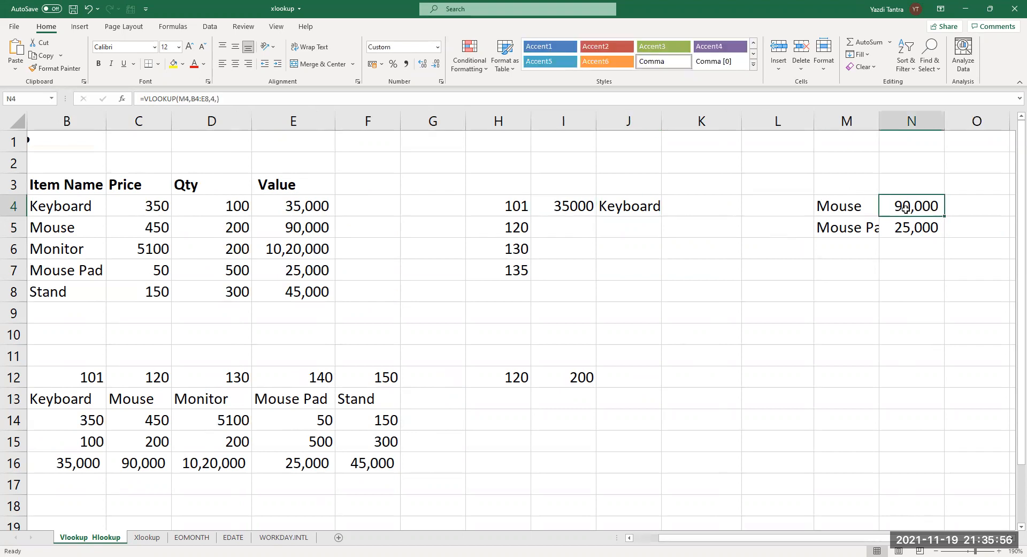
# Clear the lookup results in N4:N5 and widen column M to fit the Mouse Pad label.
pyautogui.hotkey('shift', 'Down')
pyautogui.press('Delete')
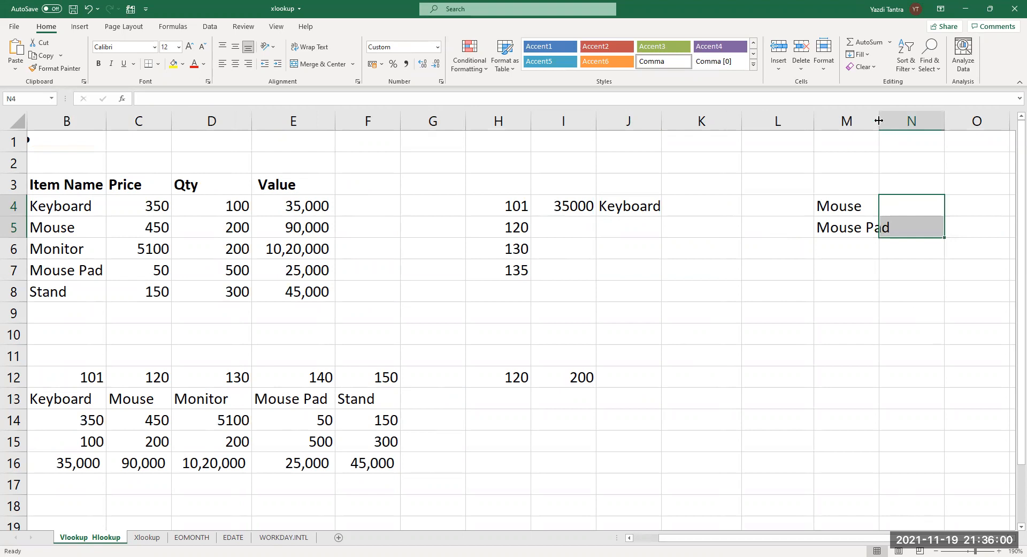
pyautogui.moveTo(879, 120); pyautogui.dragTo(901, 120)
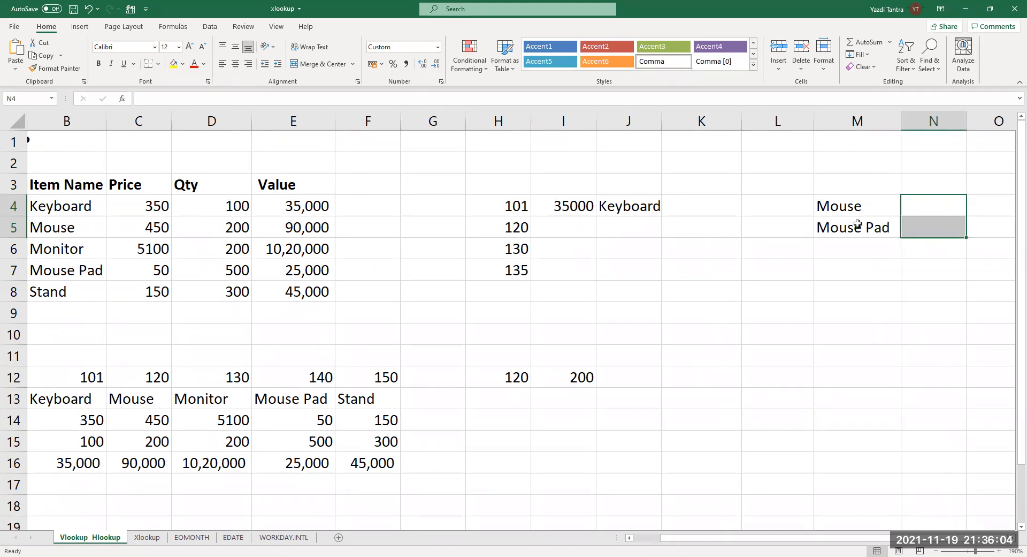
# Enter =VLOOKUP(M4,B4:E8,3) in N4 to return the quantity for the item name in M4.
pyautogui.click(923, 204)
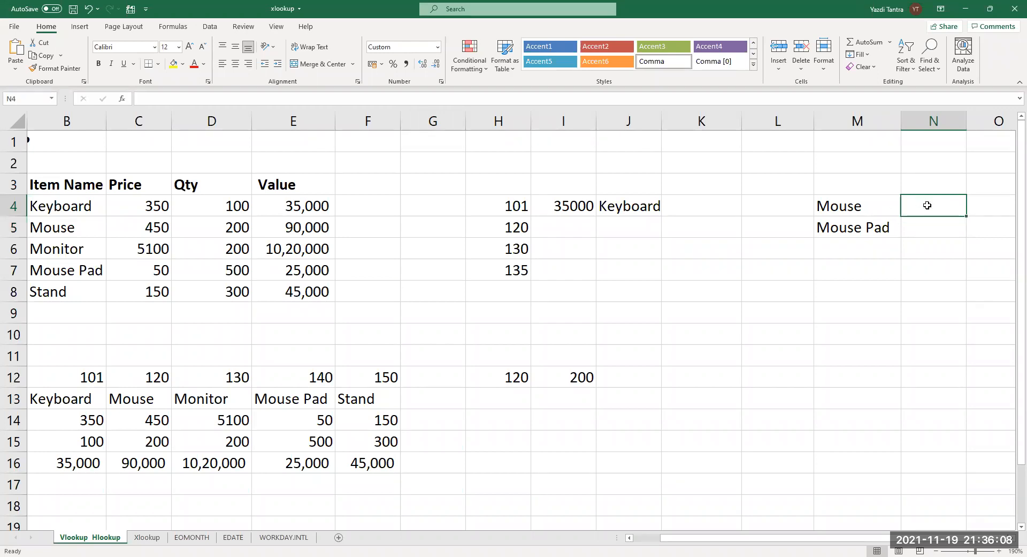
pyautogui.write('=')
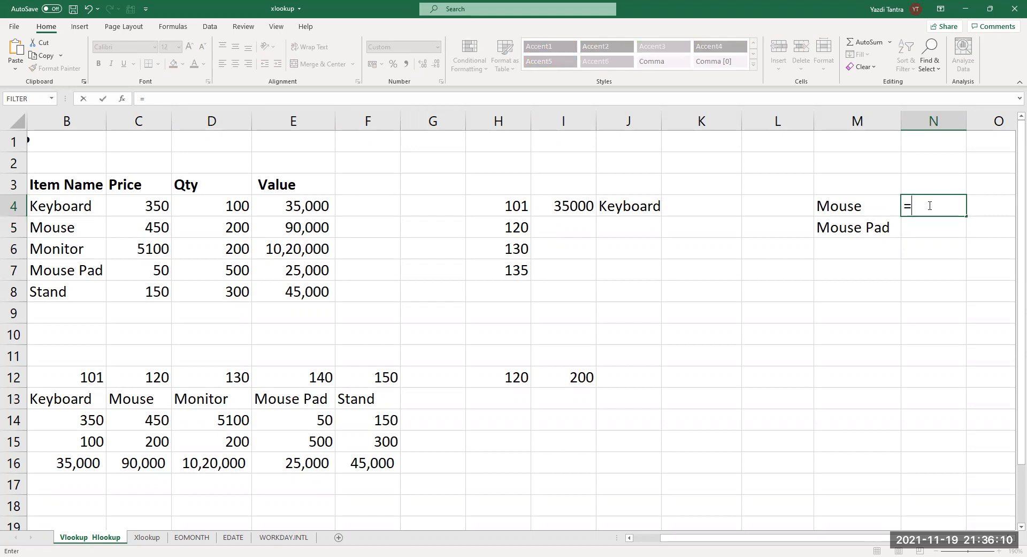
pyautogui.write('vlookup')
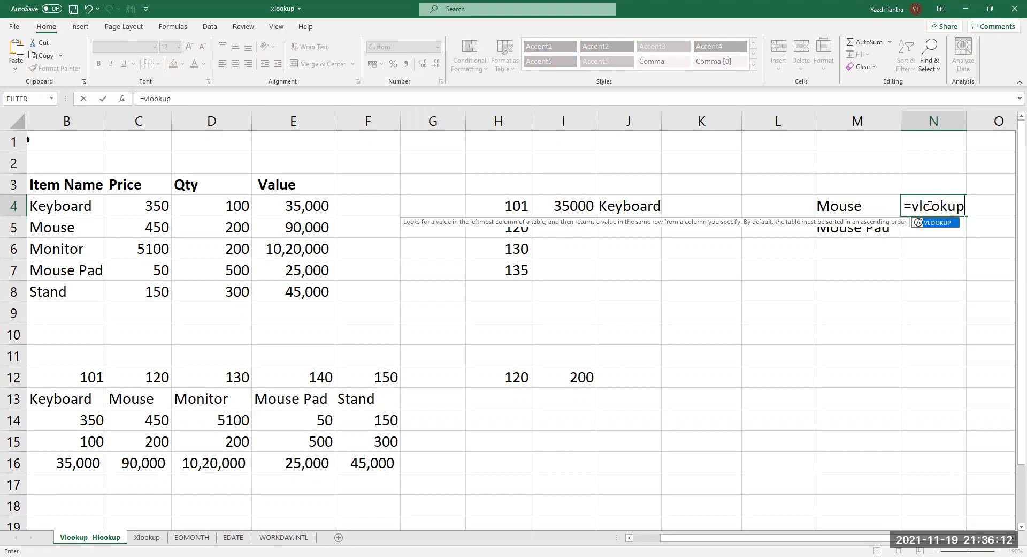
pyautogui.write('(')
pyautogui.press('Left')
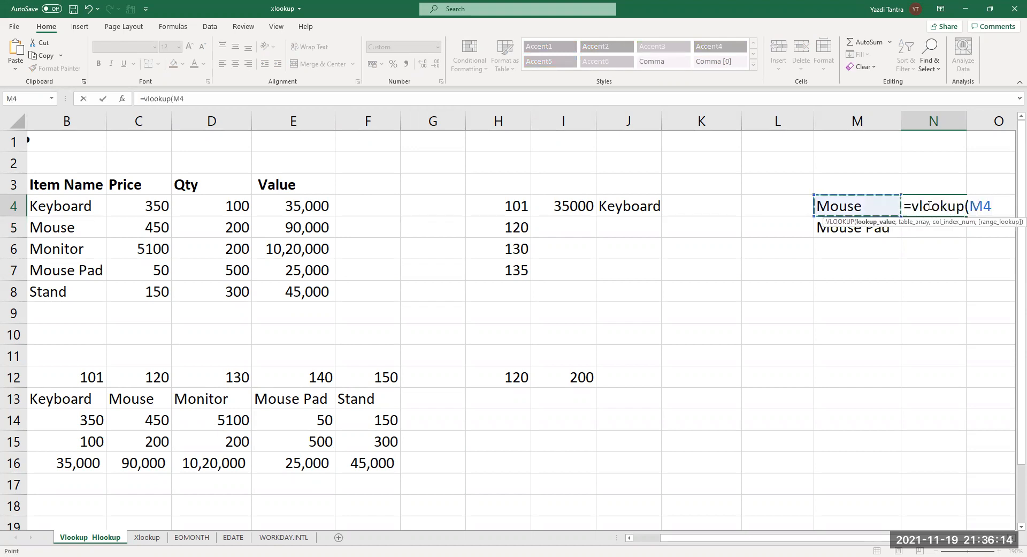
pyautogui.write(',')
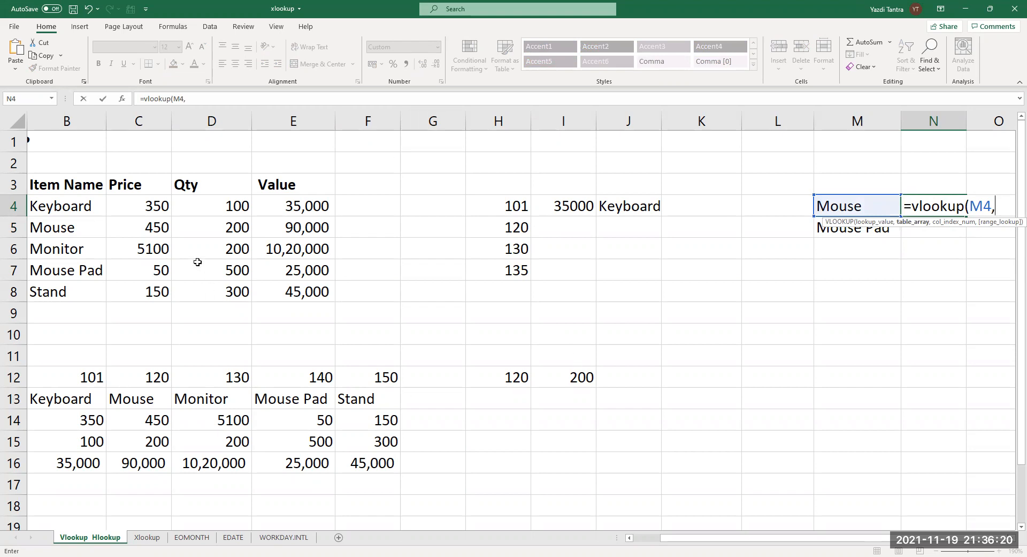
pyautogui.click(65, 204)
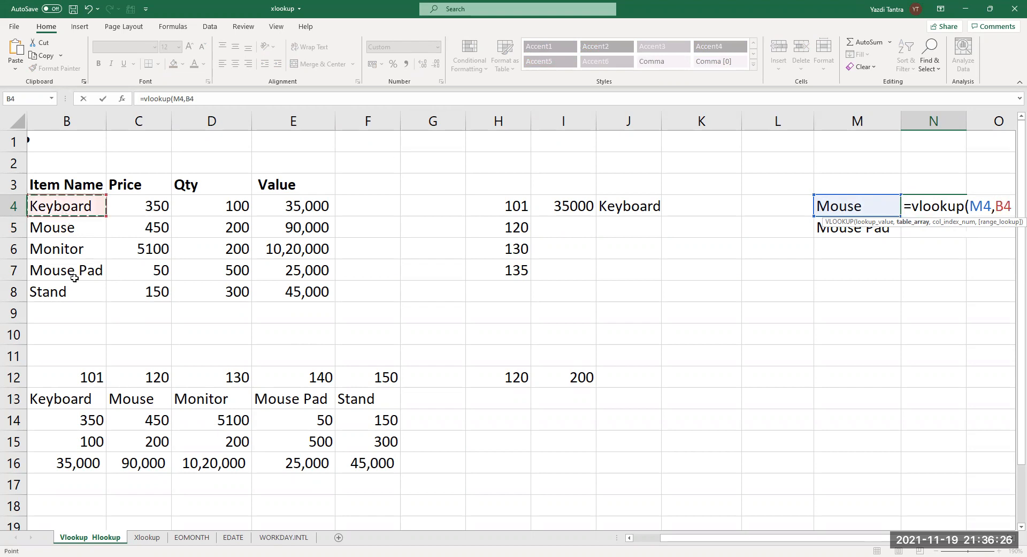
pyautogui.keyDown('shift'); pyautogui.click(284, 288); pyautogui.keyUp('shift')
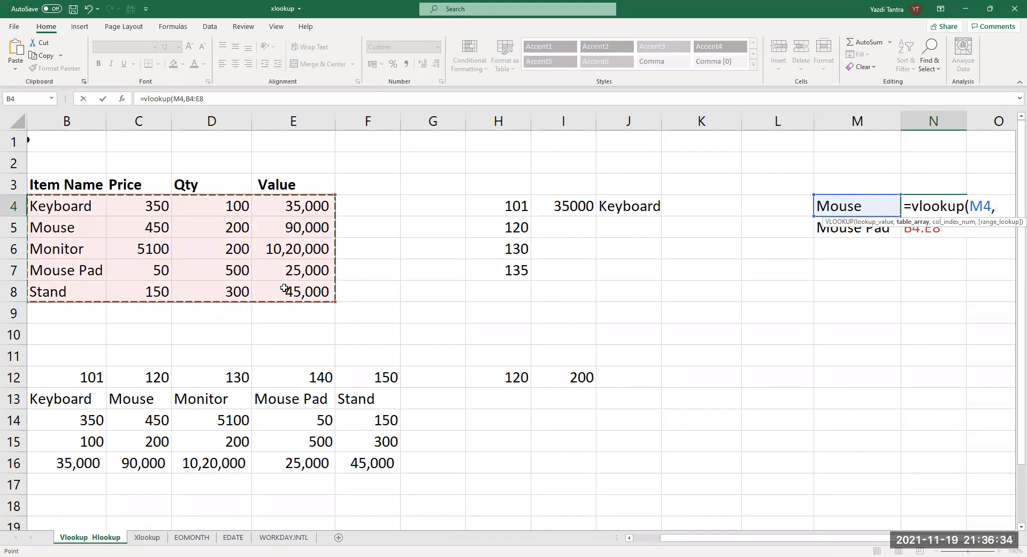
pyautogui.write(',')
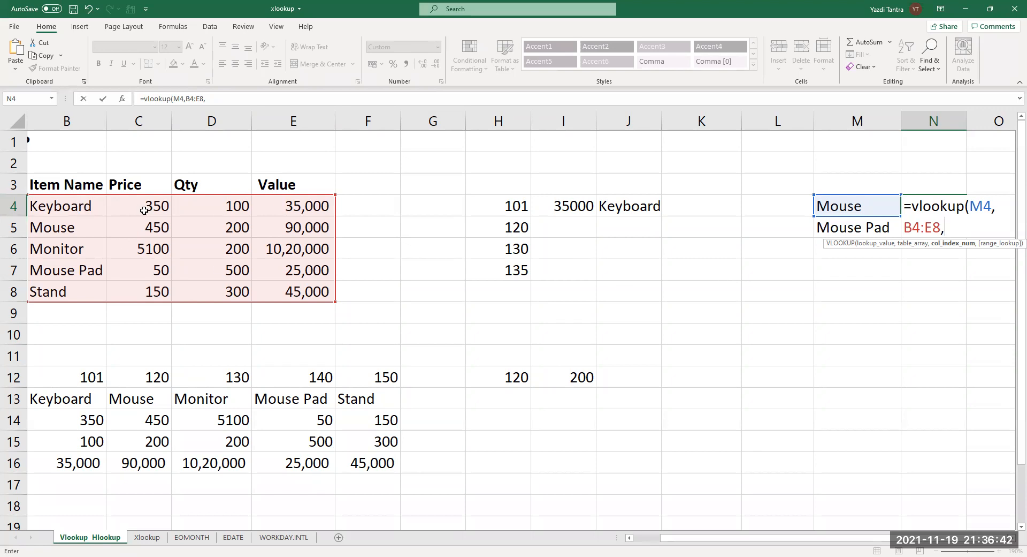
pyautogui.write('3)')
pyautogui.press('Return')
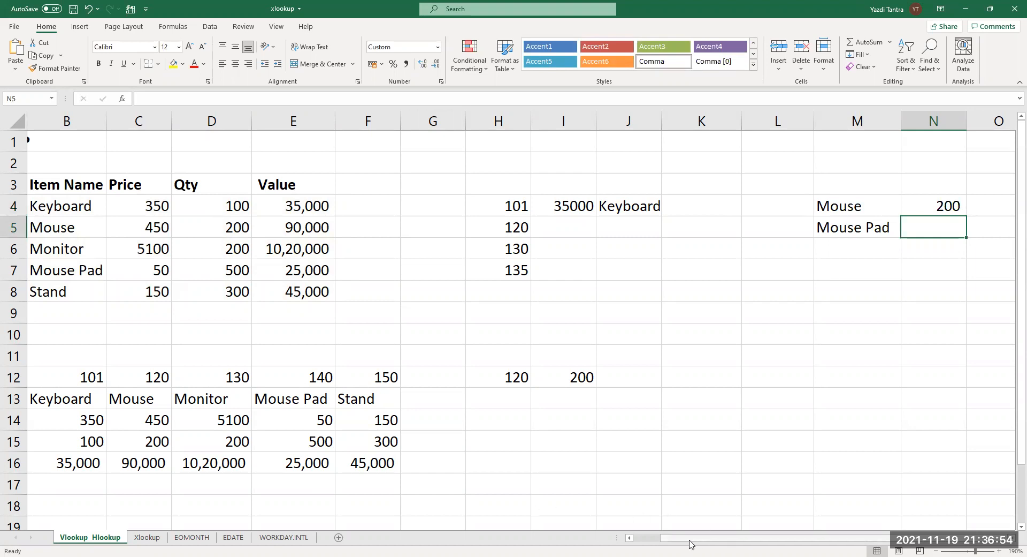
# Move the Mouse and Mouse Pad lookup block from M4:N5 to L4:M5.
pyautogui.click(648, 538)
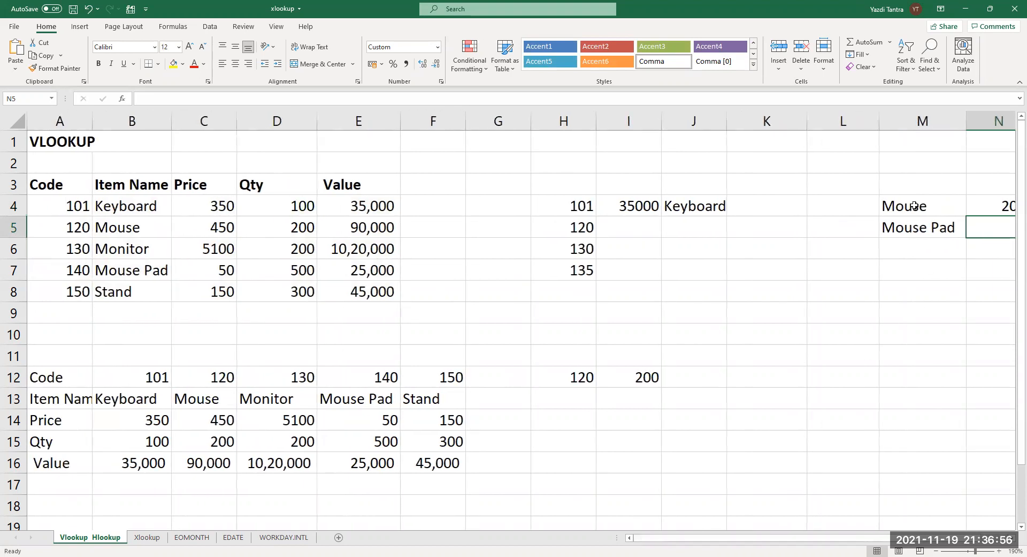
pyautogui.moveTo(893, 204); pyautogui.dragTo(988, 232)
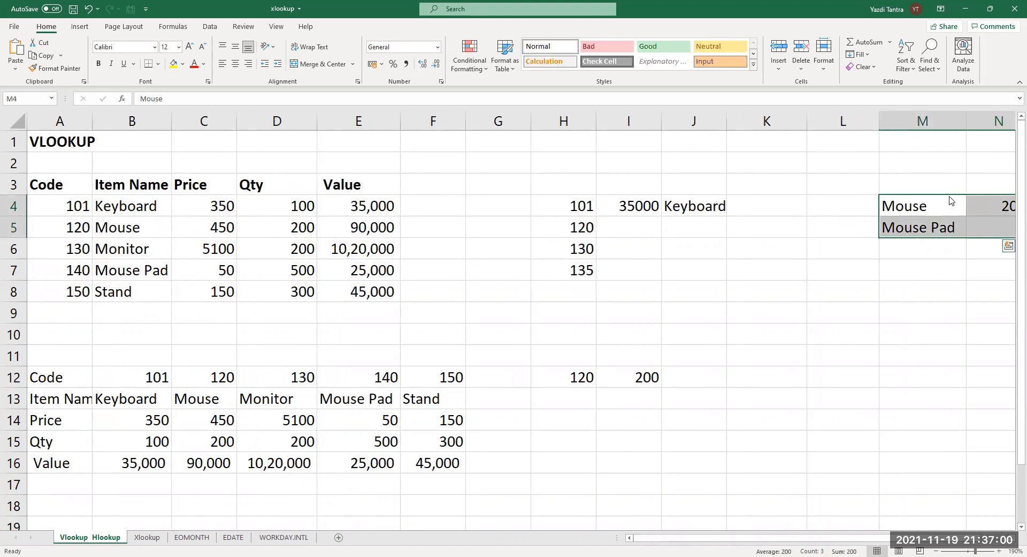
pyautogui.moveTo(950, 199); pyautogui.dragTo(856, 202)
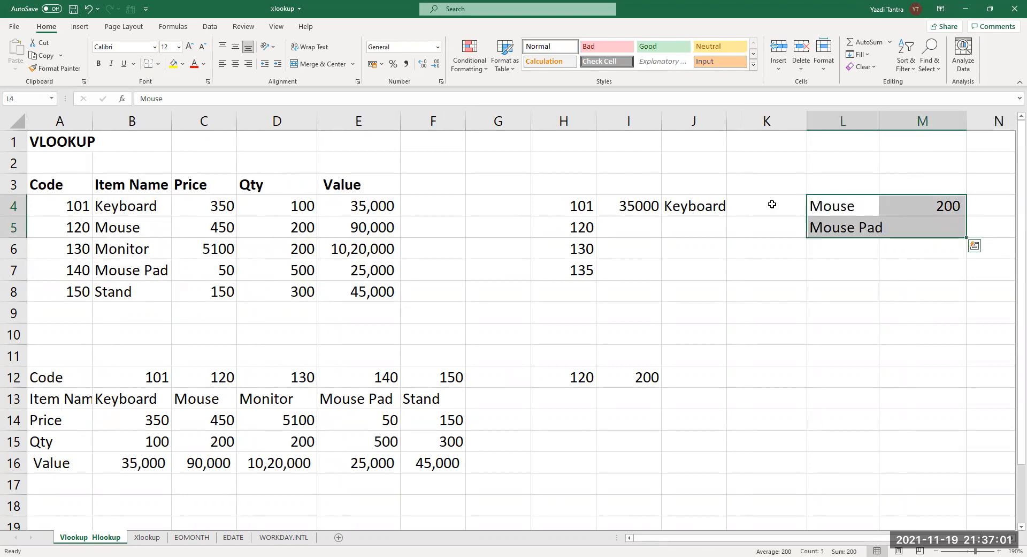
# Change the column index of the VLOOKUP formula in I4 to 4 so it returns the quantity.
pyautogui.click(578, 207)
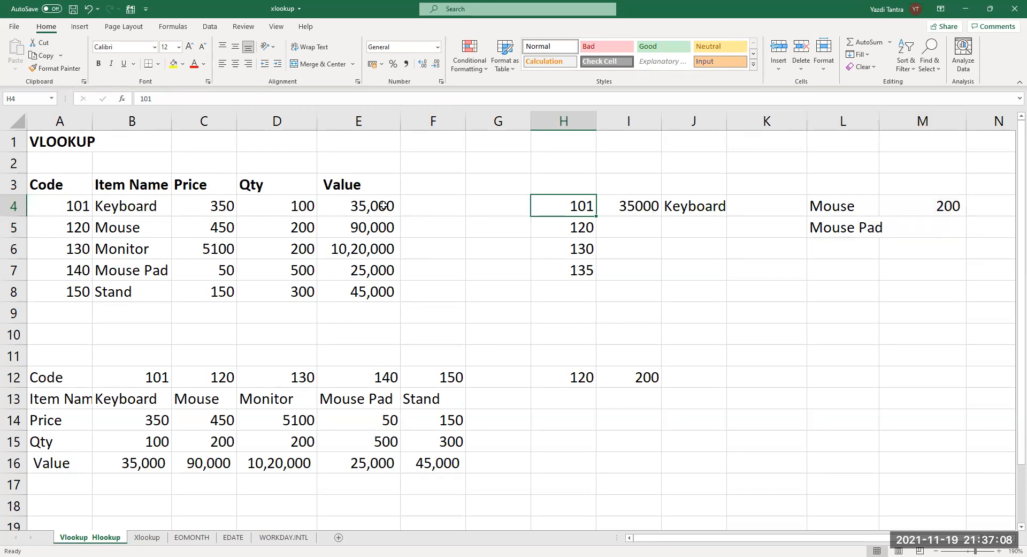
pyautogui.click(630, 207)
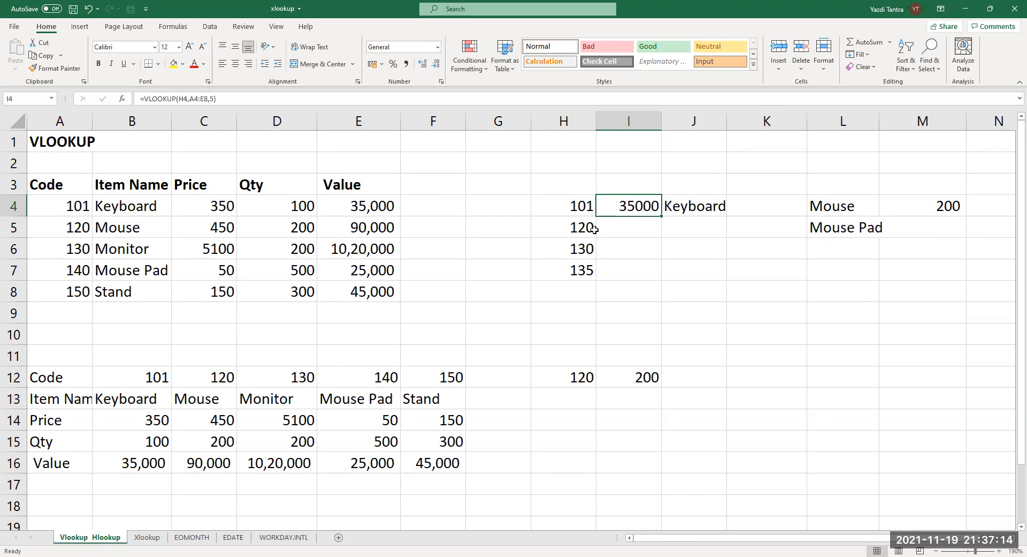
pyautogui.doubleClick(614, 211)
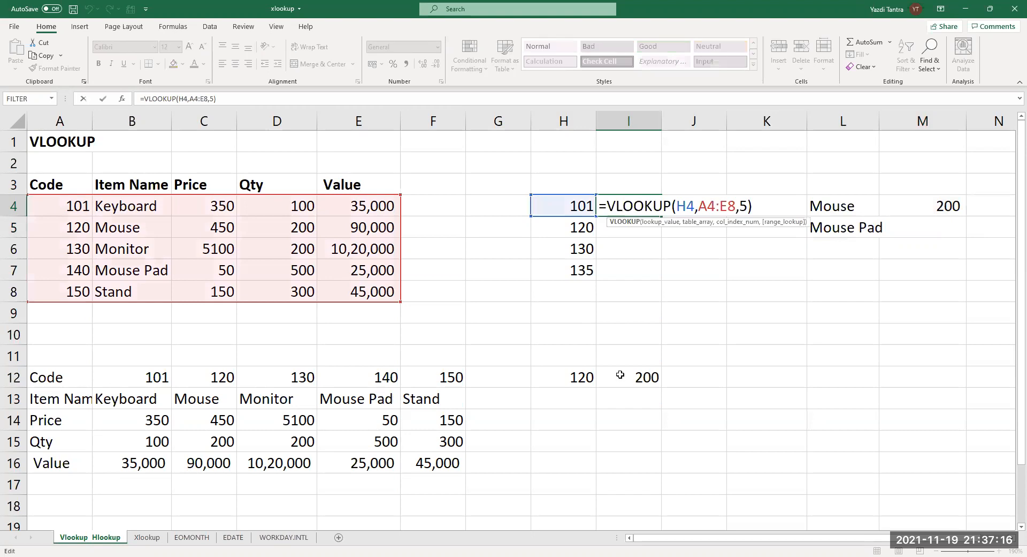
pyautogui.press('Right')
pyautogui.press('Right')
pyautogui.press('Right')
pyautogui.press('Right')
pyautogui.press('Right')
pyautogui.press('Right')
pyautogui.press('Right')
pyautogui.press('Right')
pyautogui.press('Right')
pyautogui.press('Right')
pyautogui.press('Right')
pyautogui.press('Right')
pyautogui.press('Right')
pyautogui.press('Right')
pyautogui.press('Right')
pyautogui.press('Right')
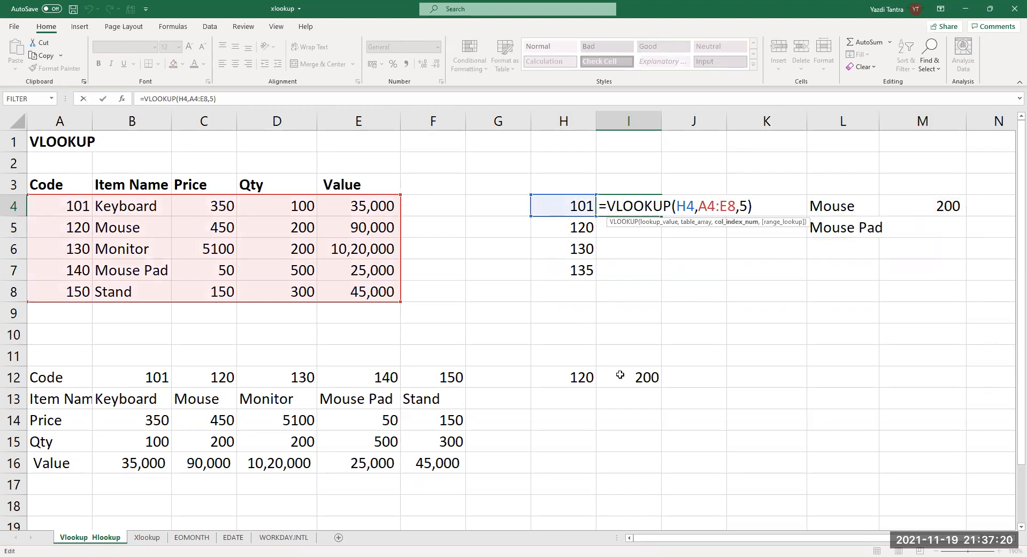
pyautogui.press('Delete')
pyautogui.write('4')
pyautogui.press('Return')
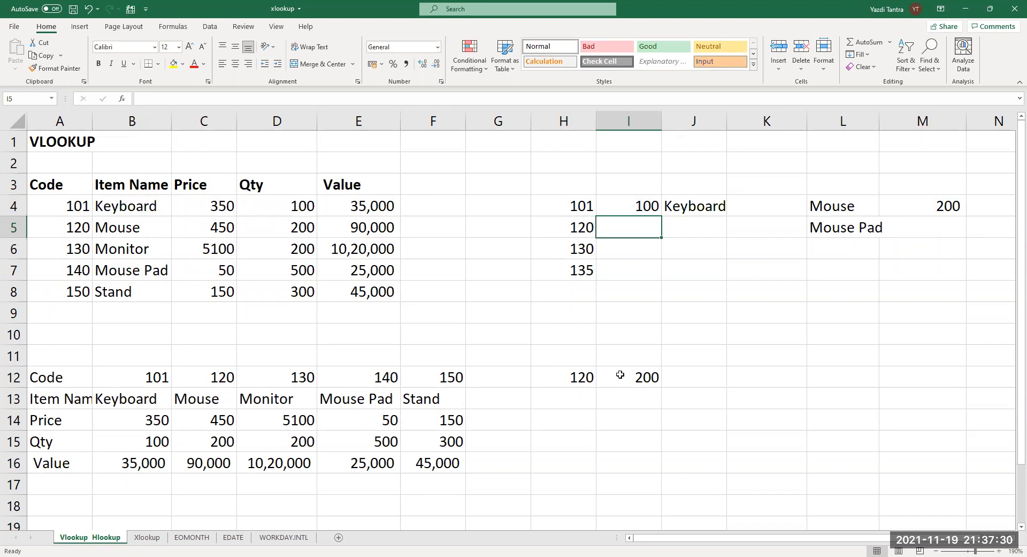
pyautogui.press('Up')
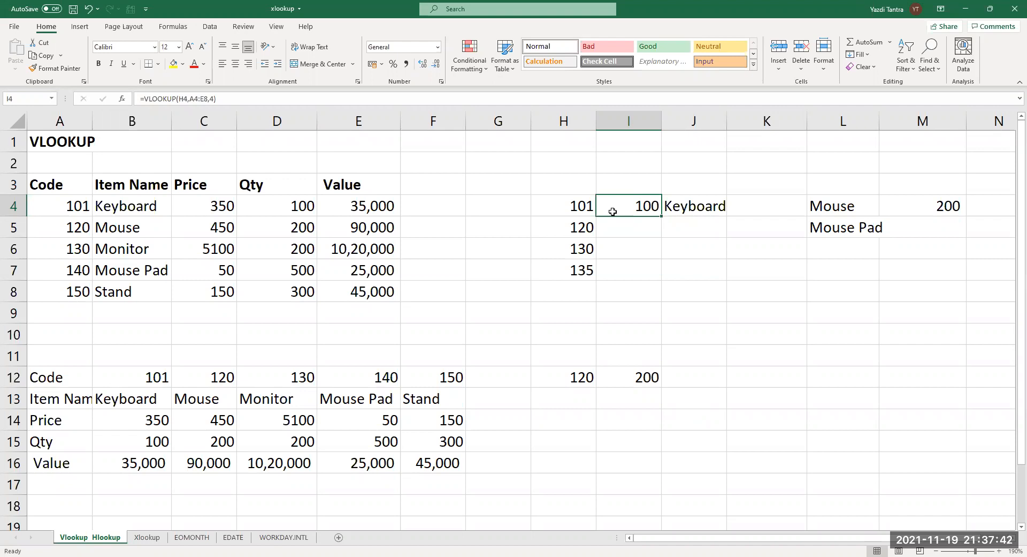
# Examine the item table in A4:E8 and the lookup formula beside Mouse in M4.
pyautogui.moveTo(63, 206); pyautogui.dragTo(336, 291)
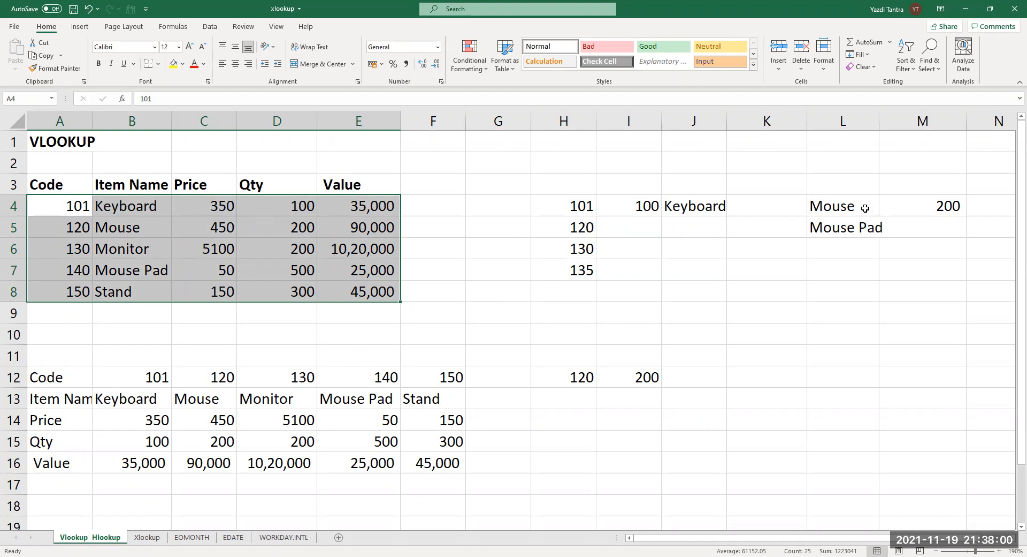
pyautogui.click(138, 249)
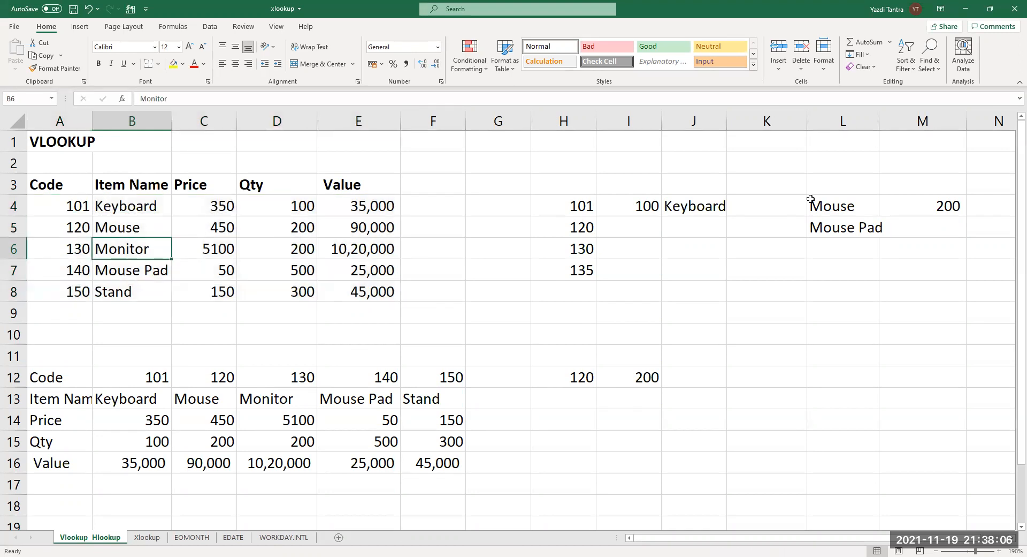
pyautogui.click(932, 204)
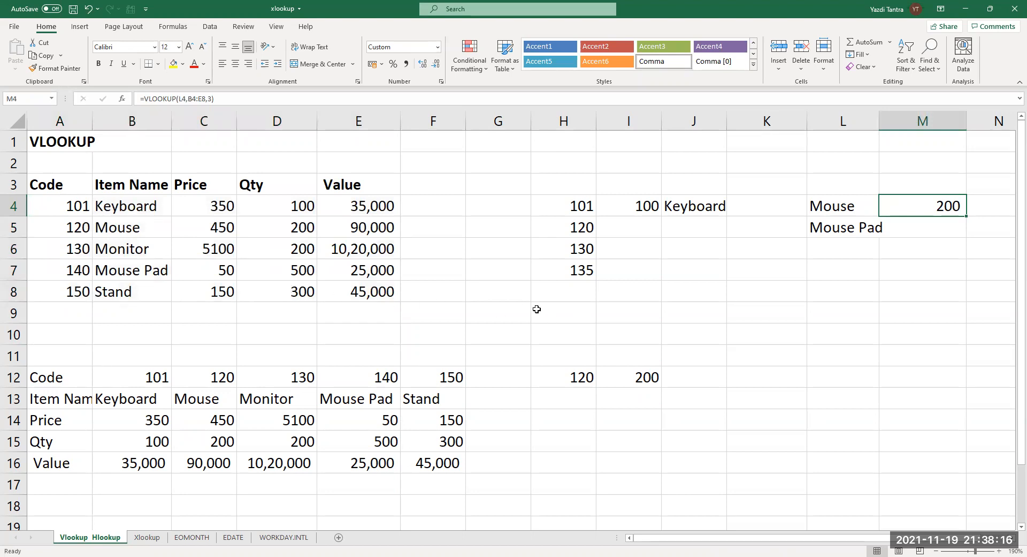
# Set the lookup code in H4 to 105, a code missing from the item table.
pyautogui.click(569, 203)
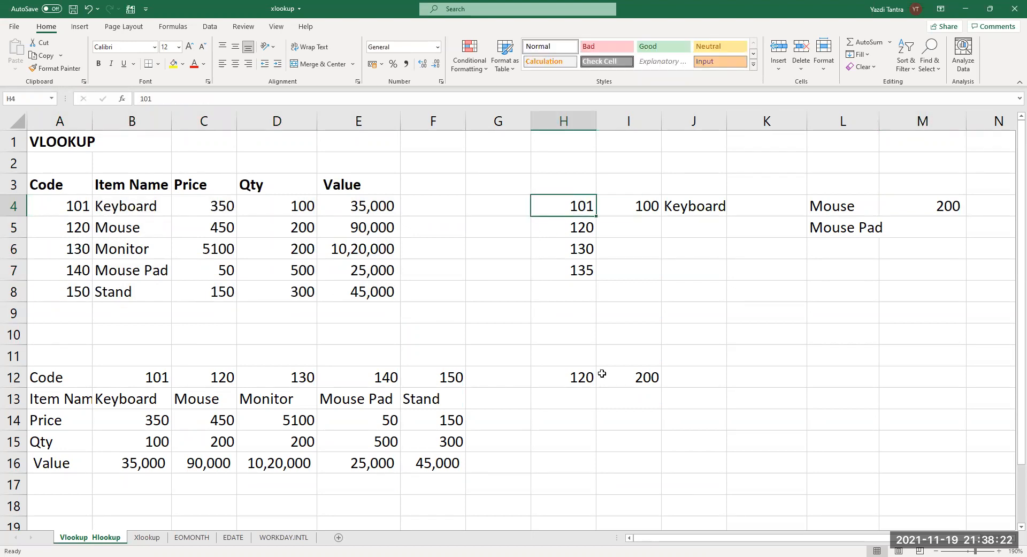
pyautogui.write('105')
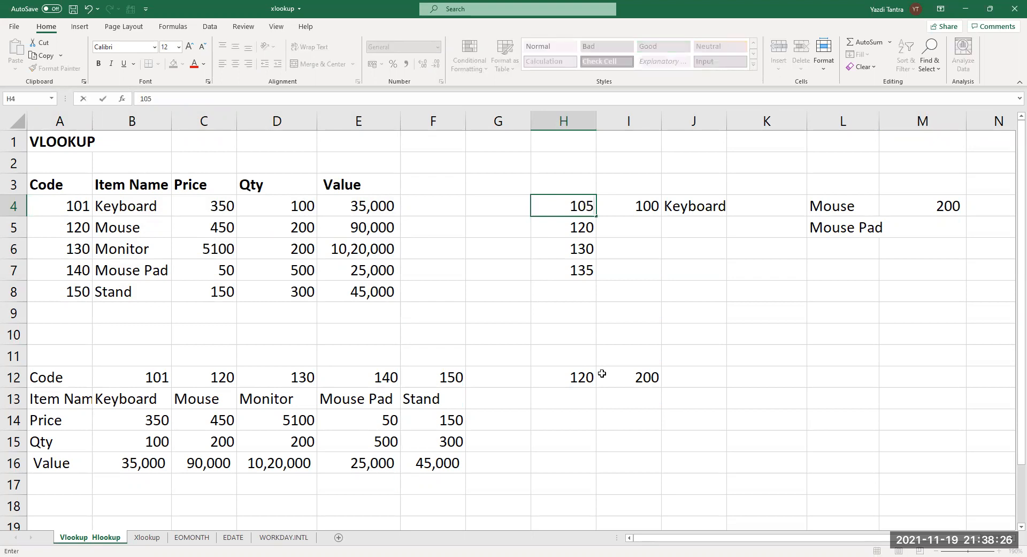
pyautogui.press('Return')
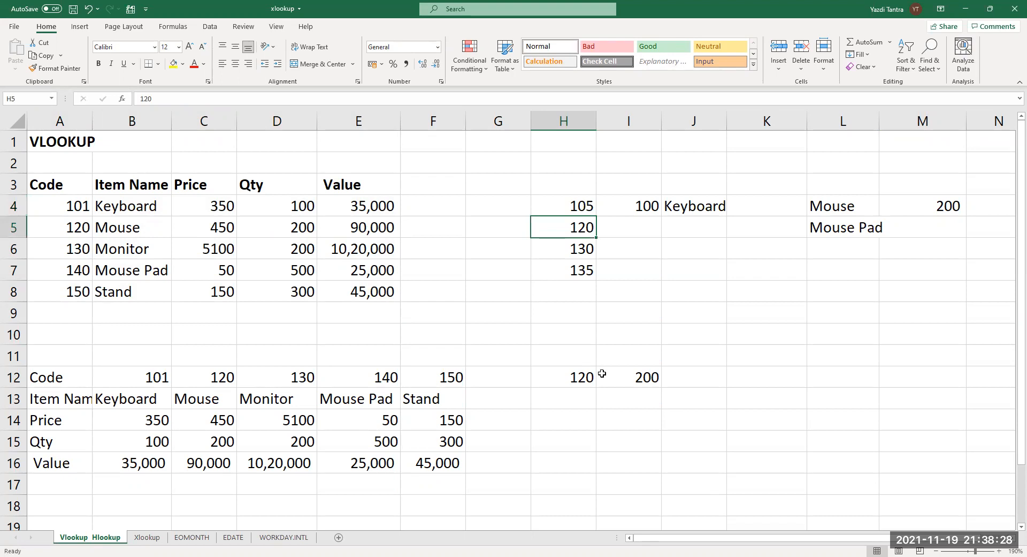
# Add an empty range_lookup argument to the I4 formula for an exact match, making it =VLOOKUP(H4,A4:E8,4,).
pyautogui.click(629, 209)
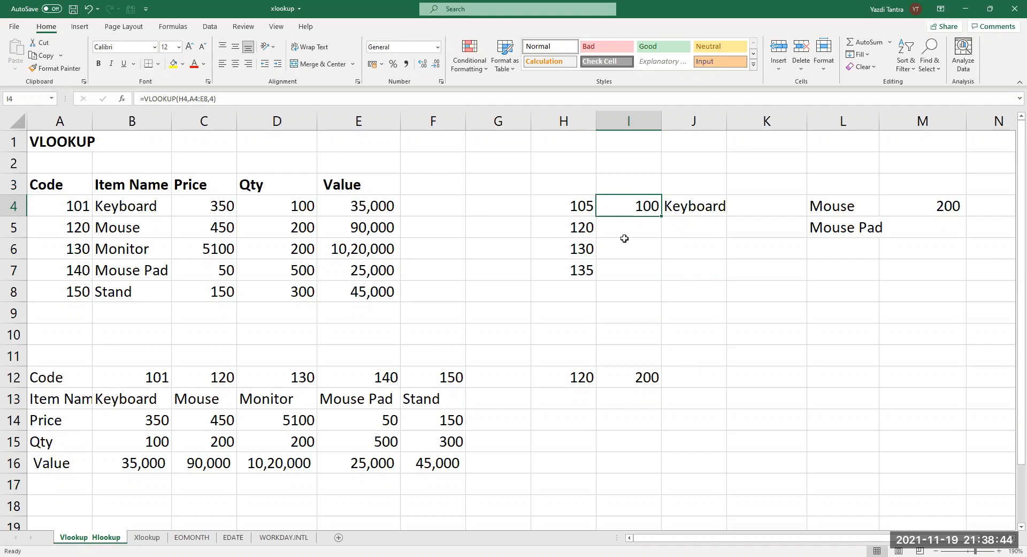
pyautogui.doubleClick(645, 206)
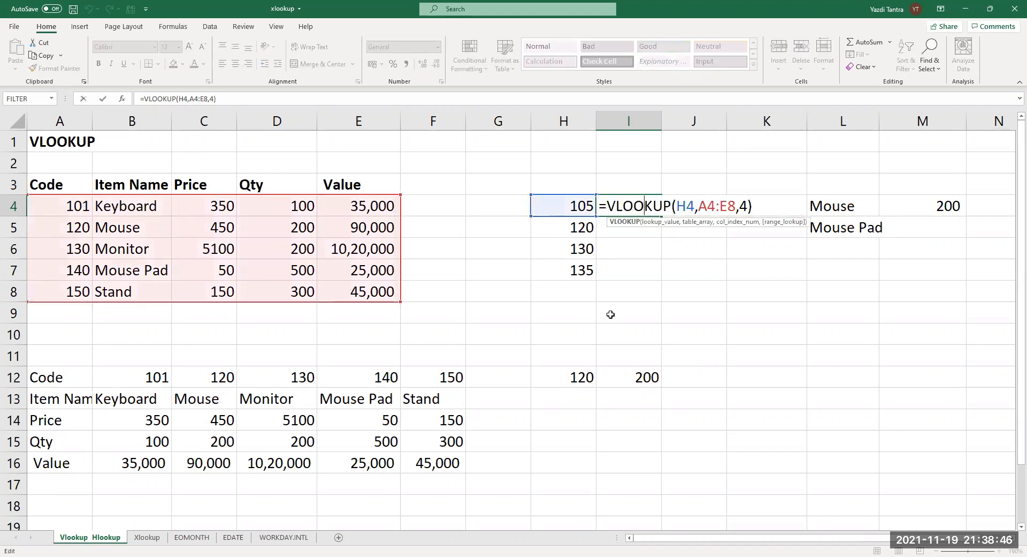
pyautogui.press('Right')
pyautogui.press('Right')
pyautogui.press('Right')
pyautogui.press('Right')
pyautogui.press('Right')
pyautogui.press('Right')
pyautogui.press('Right')
pyautogui.press('Right')
pyautogui.press('Right')
pyautogui.press('Right')
pyautogui.press('Right')
pyautogui.press('Right')
pyautogui.press('Right')
pyautogui.press('Right')
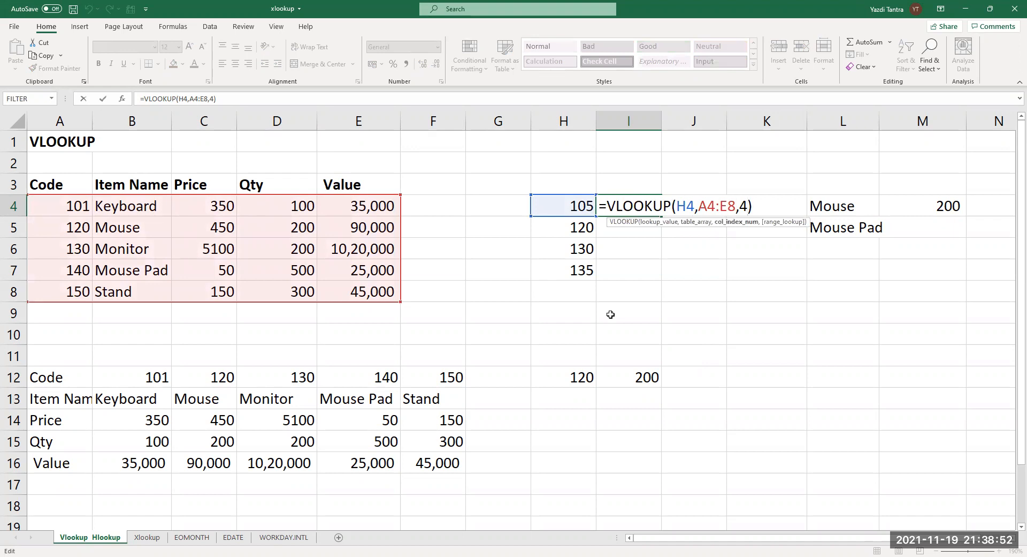
pyautogui.write(',')
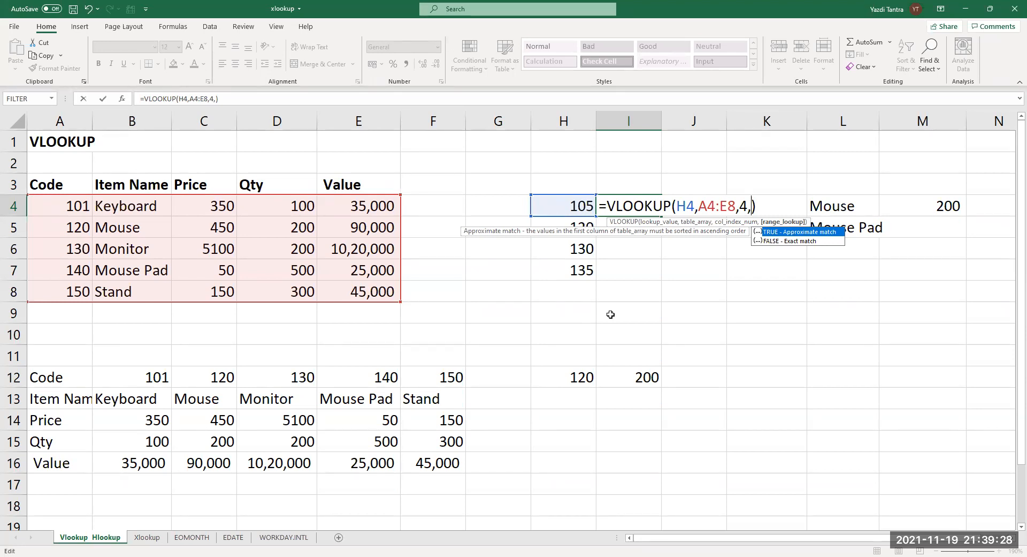
pyautogui.press('Down')
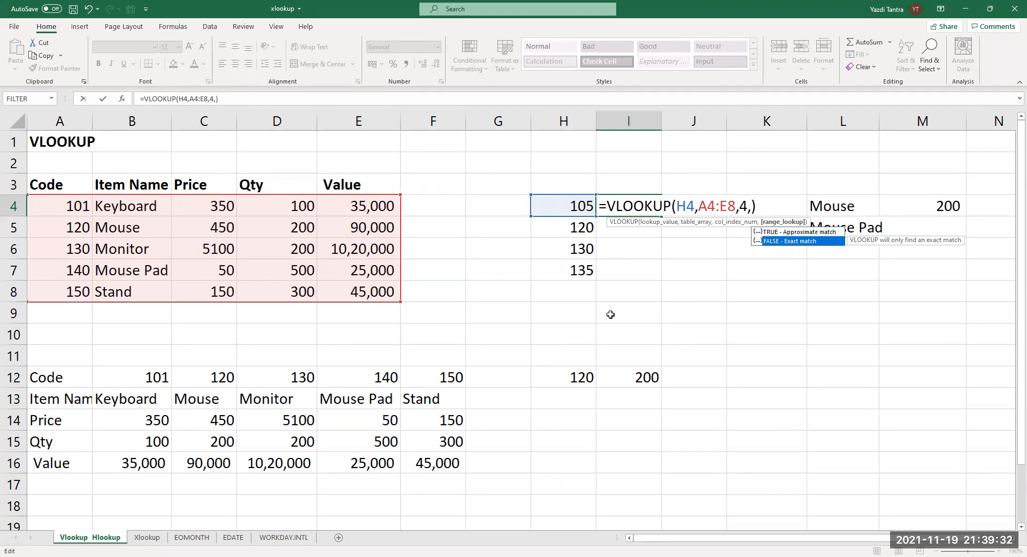
pyautogui.press('Return')
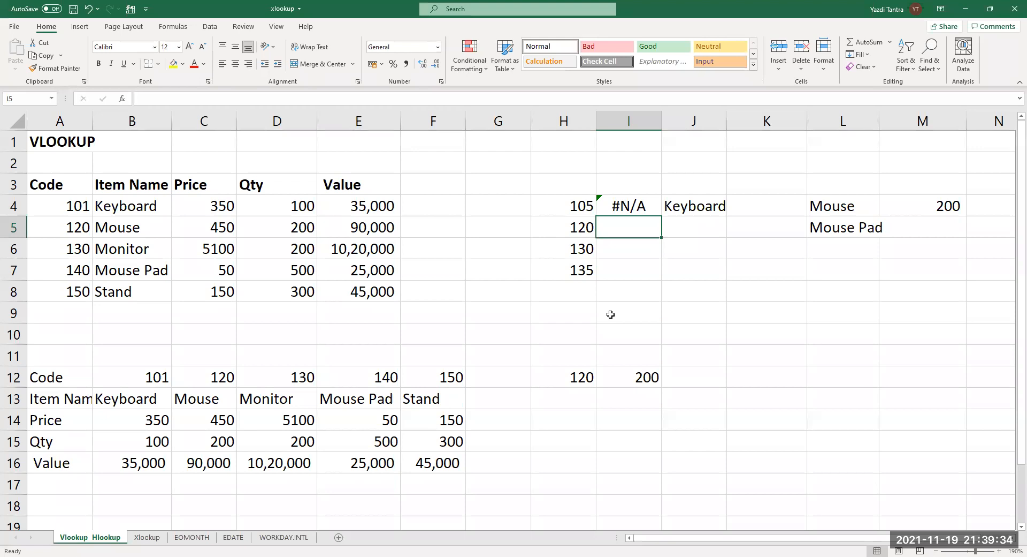
# Set the range_lookup argument of the I4 formula to TRUE, making it =VLOOKUP(H4,A4:E8,4,TRUE) for an approximate match.
pyautogui.press('Up')
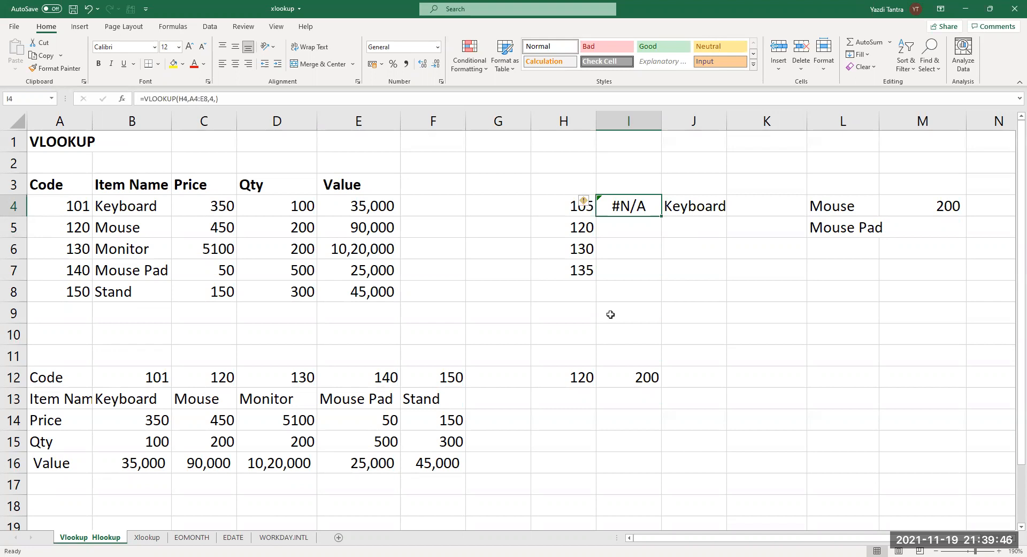
pyautogui.doubleClick(619, 206)
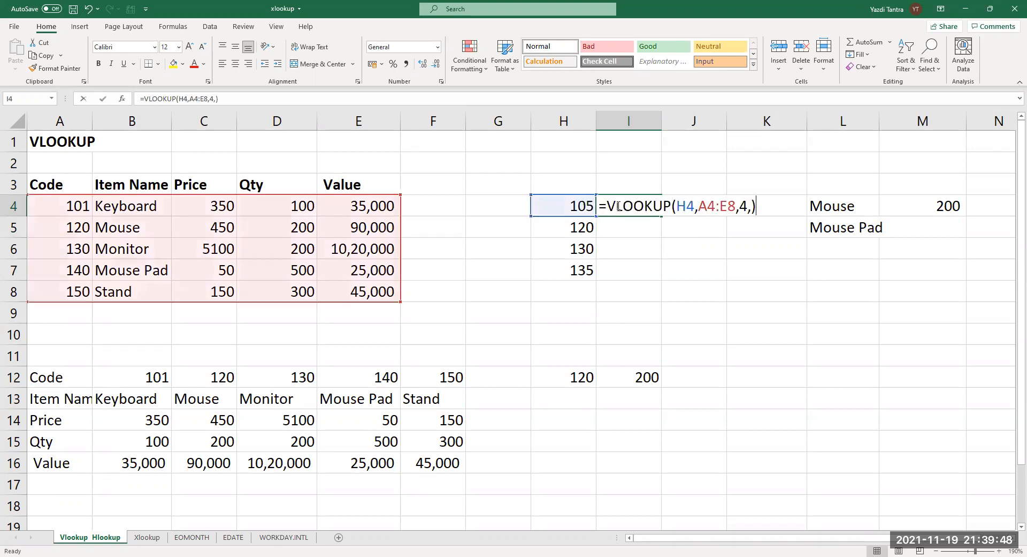
pyautogui.press('Right')
pyautogui.press('Right')
pyautogui.press('Right')
pyautogui.press('Right')
pyautogui.press('Right')
pyautogui.press('Right')
pyautogui.press('Right')
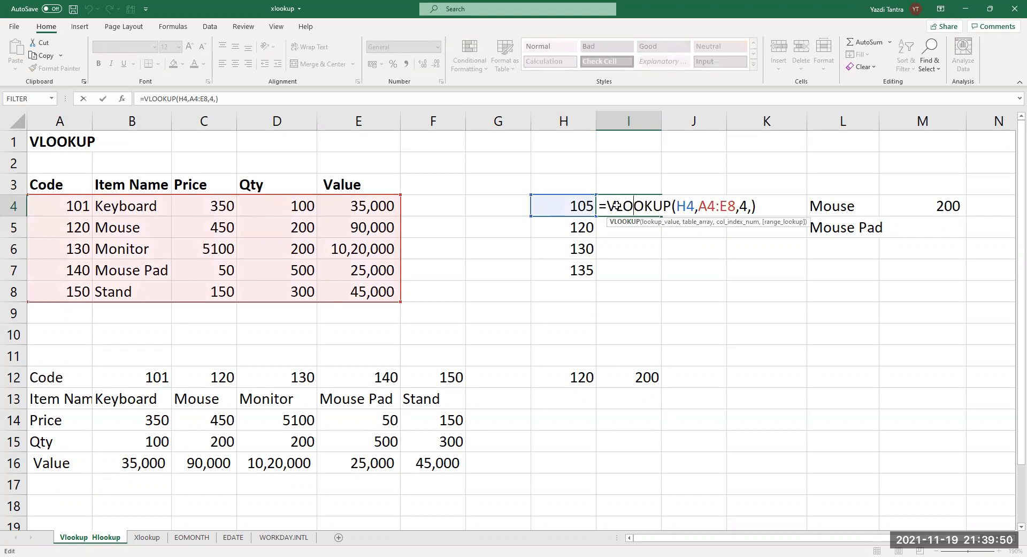
pyautogui.press('Right')
pyautogui.press('Right')
pyautogui.press('Right')
pyautogui.press('Right')
pyautogui.press('Right')
pyautogui.press('Right')
pyautogui.press('Right')
pyautogui.press('Right')
pyautogui.press('Right')
pyautogui.press('Right')
pyautogui.press('Right')
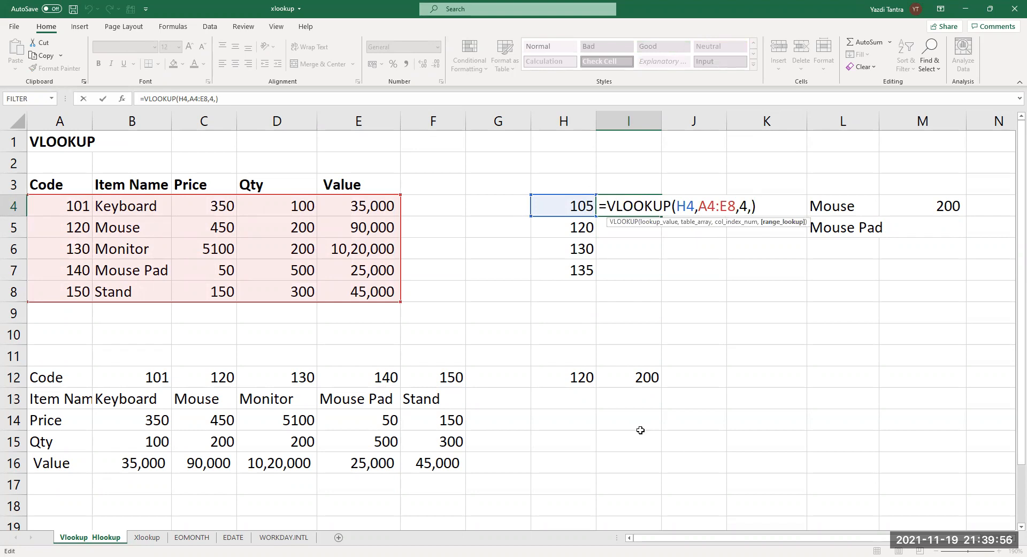
pyautogui.write('true')
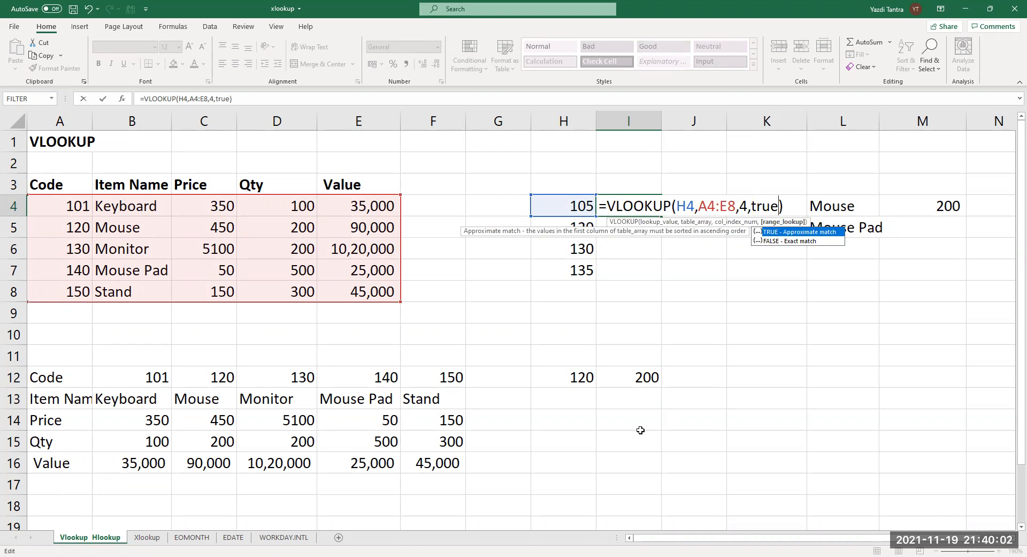
pyautogui.press('Return')
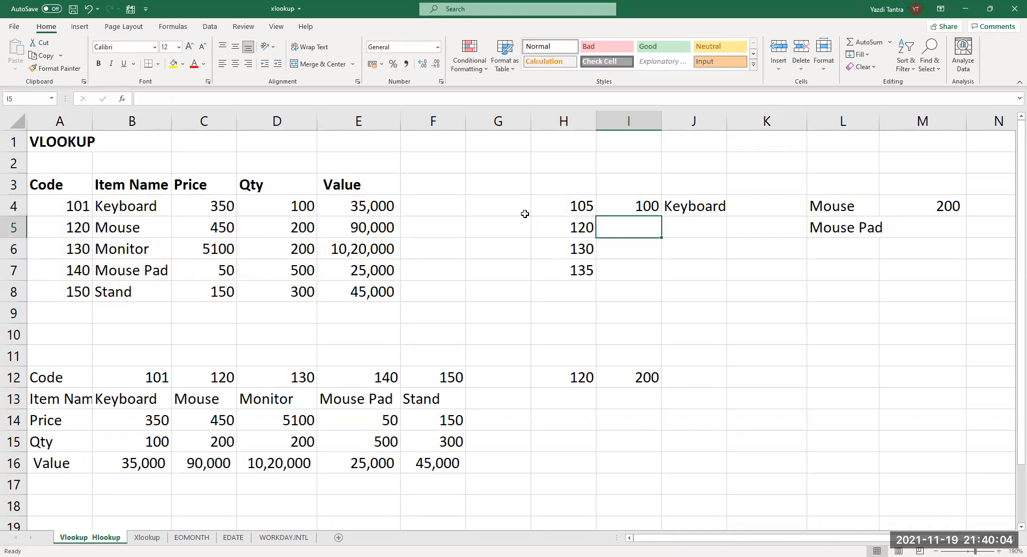
# Set the lookup code in H4 to 119 to test the approximate match with a missing code.
pyautogui.click(562, 206)
pyautogui.write('119')
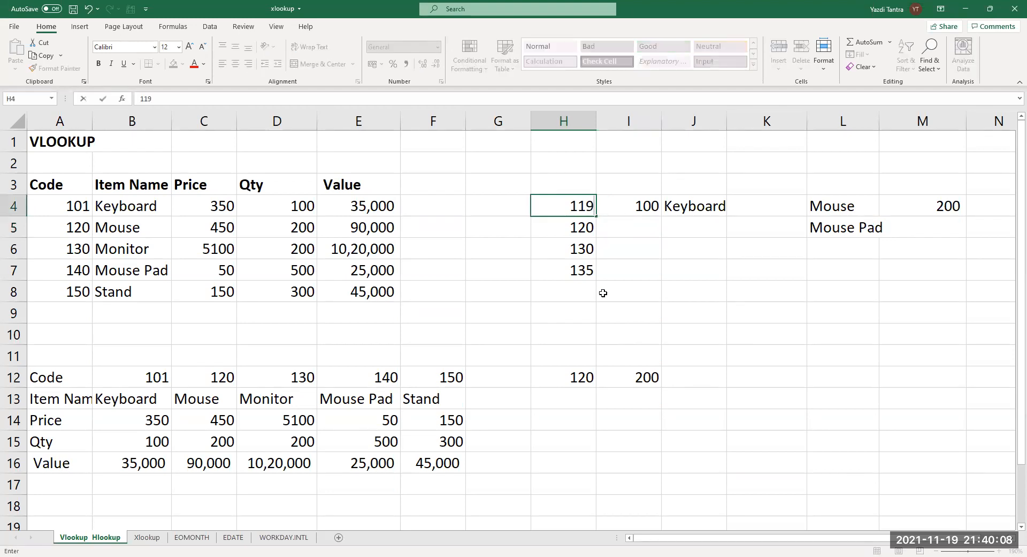
pyautogui.press('Return')
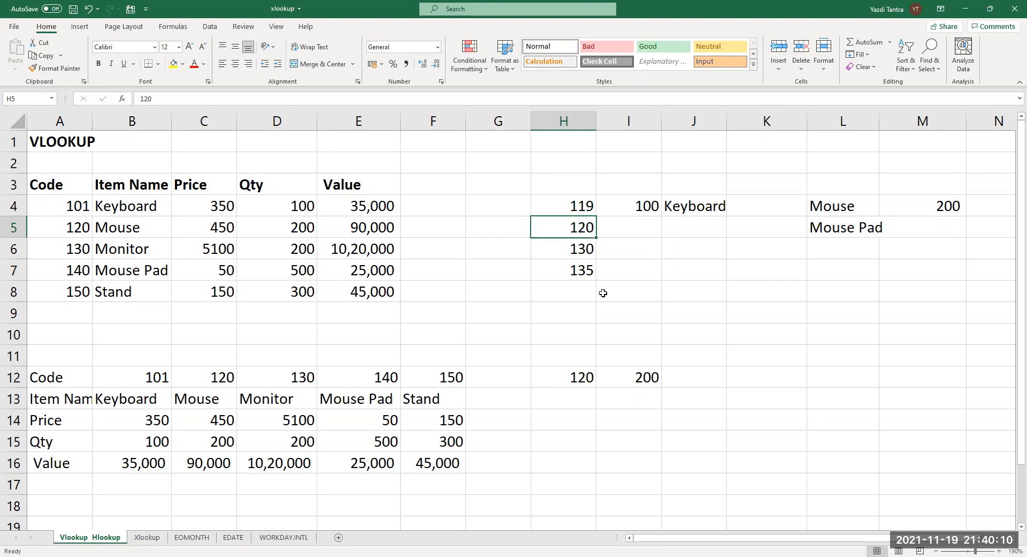
# Set the lookup code in H4 to 120 and check the Mouse quantity in D5 of the item table.
pyautogui.press('Up')
pyautogui.write('120')
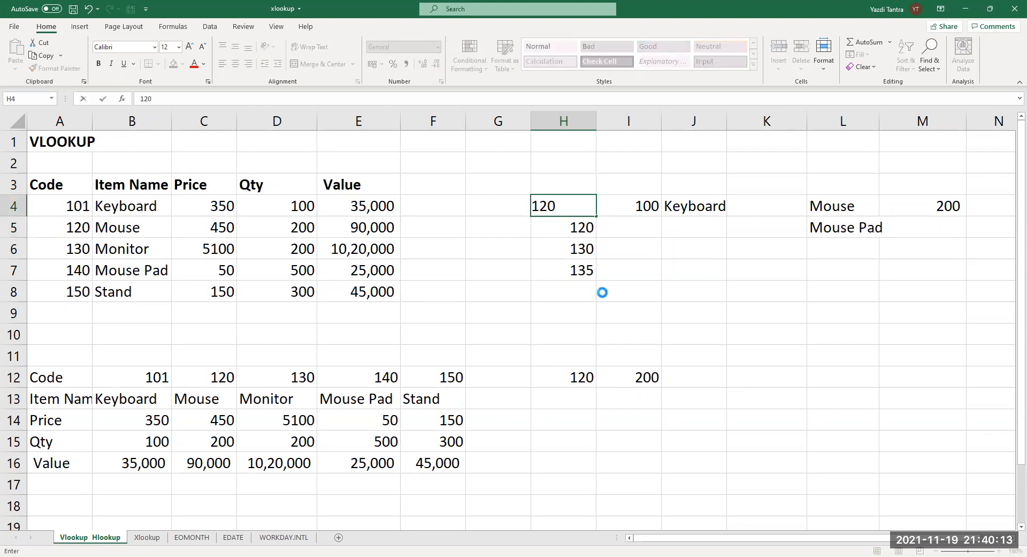
pyautogui.press('Return')
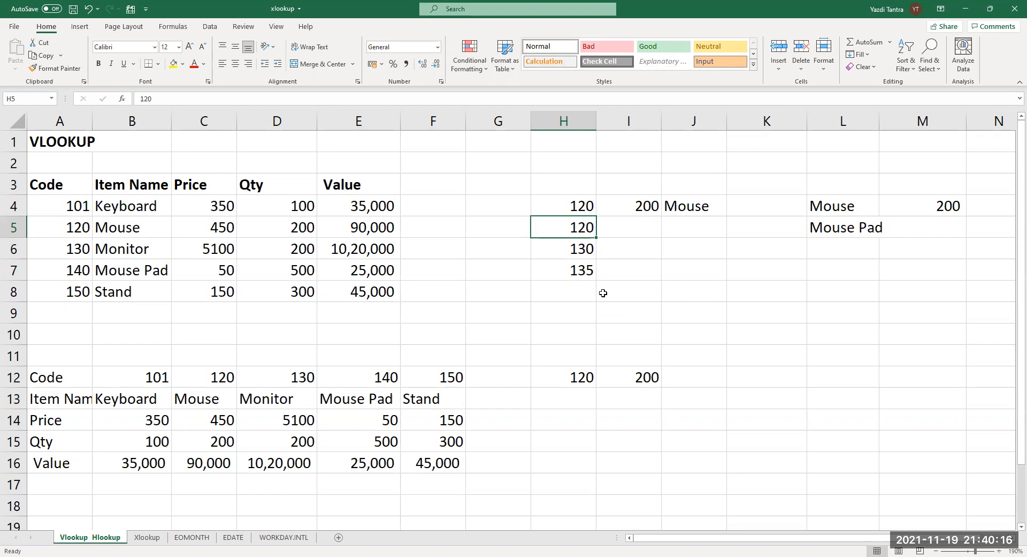
pyautogui.click(280, 227)
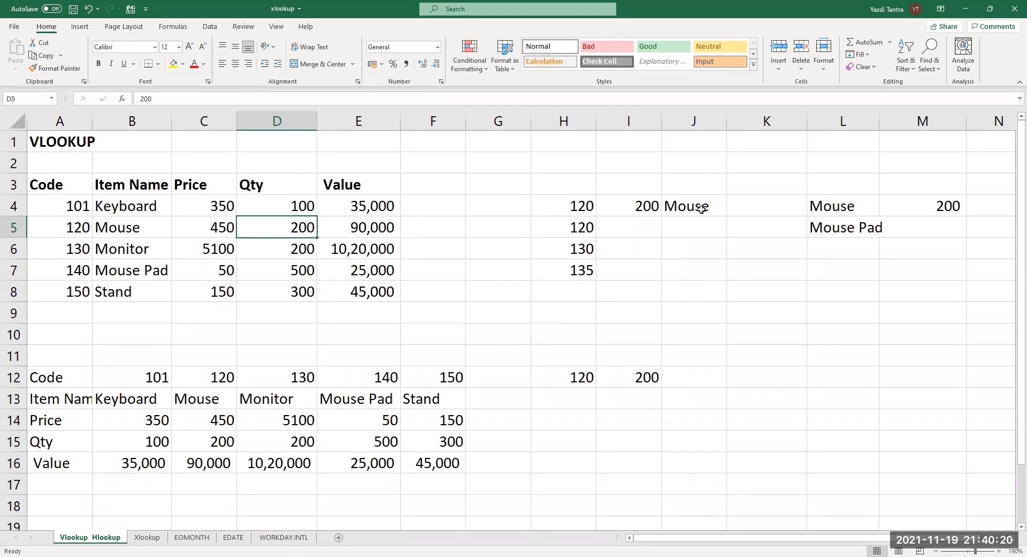
# Wrap the I4 lookup in IFERROR with the fallback text "not found", making it =IFERROR(VLOOKUP(H4,A4:E8,4,TRUE),"not found").
pyautogui.click(637, 206)
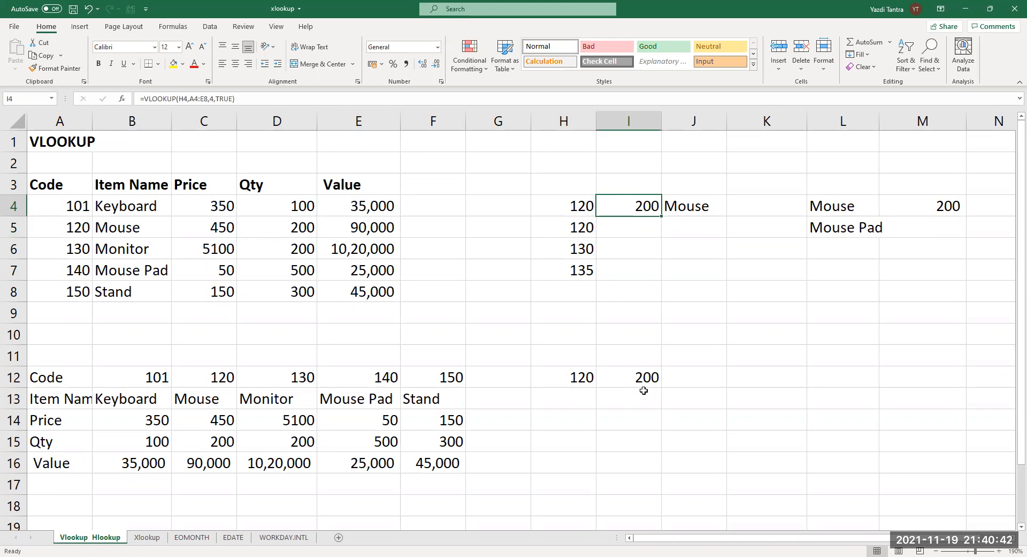
pyautogui.press('F2')
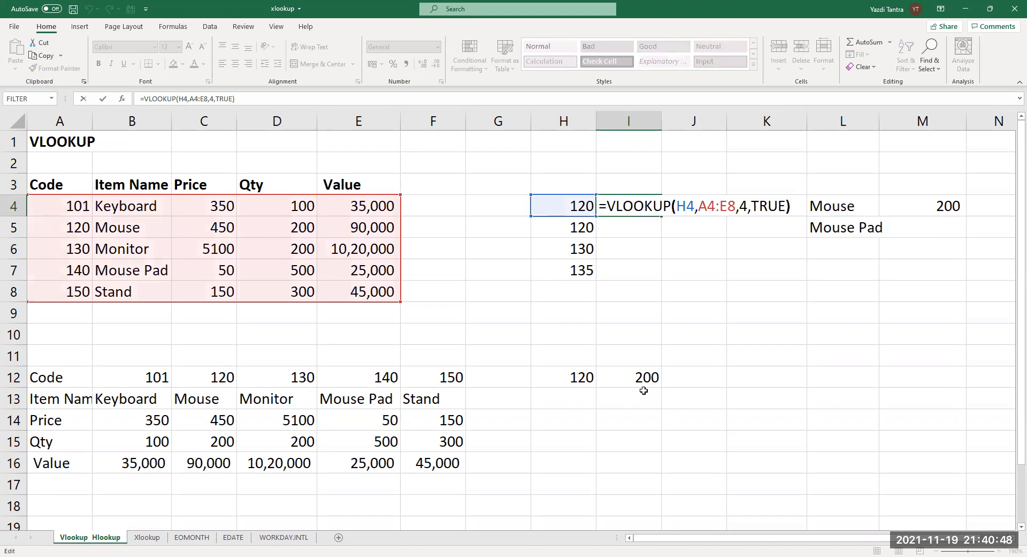
pyautogui.press('Home')
pyautogui.press('Right')
pyautogui.write('i')
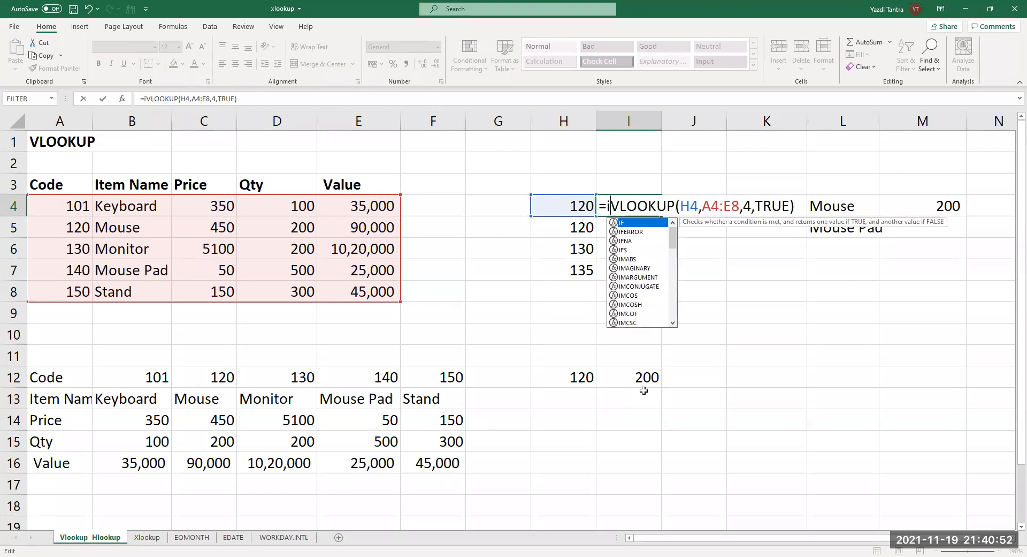
pyautogui.write('f')
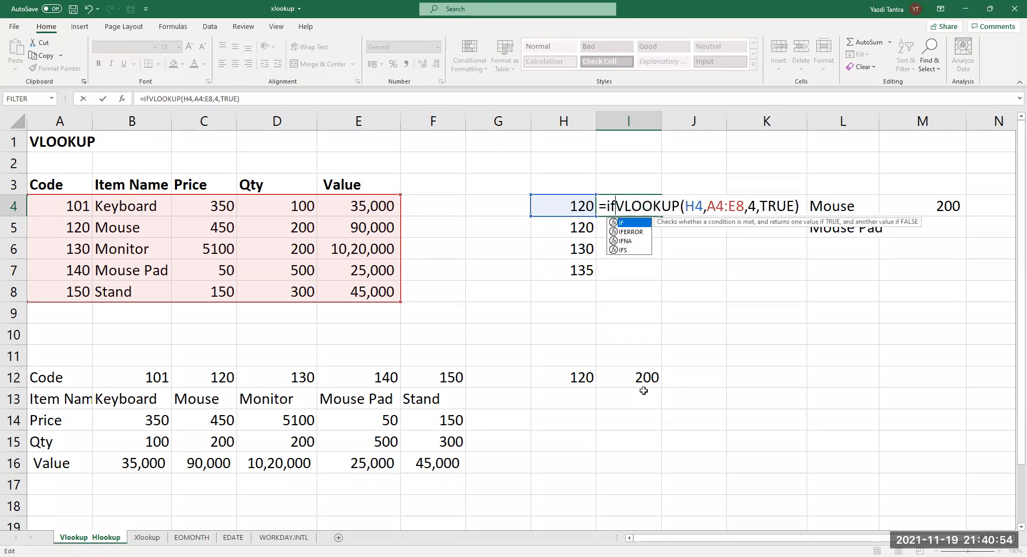
pyautogui.write('error')
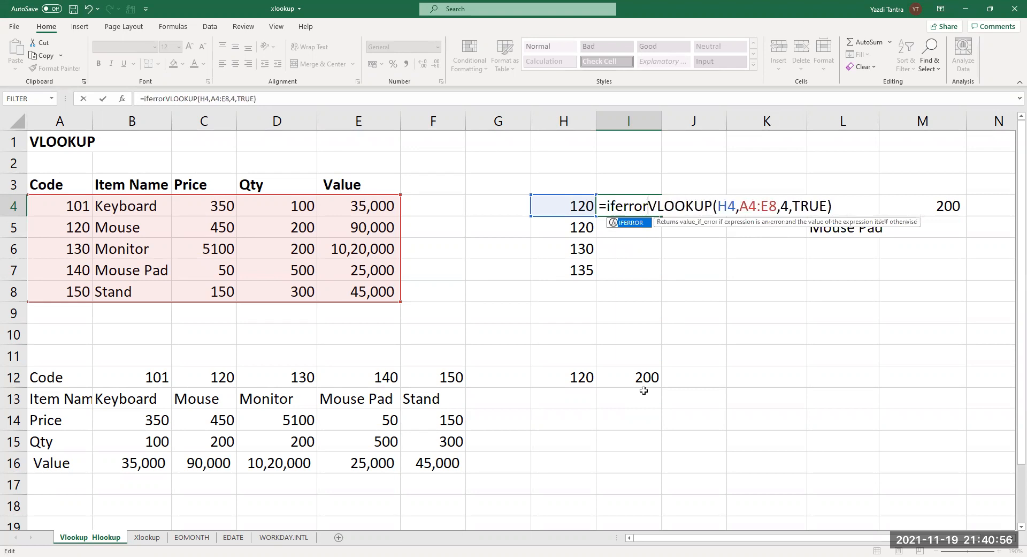
pyautogui.write('(')
pyautogui.press('Right')
pyautogui.press('Right')
pyautogui.press('Right')
pyautogui.press('Right')
pyautogui.press('Right')
pyautogui.press('Right')
pyautogui.press('Right')
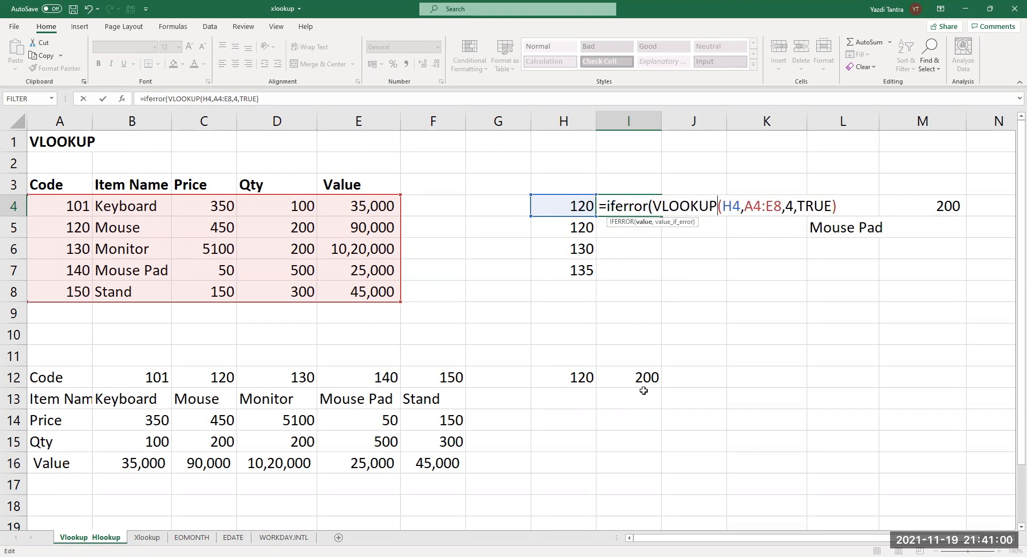
pyautogui.press('End')
pyautogui.write(',"not found"')
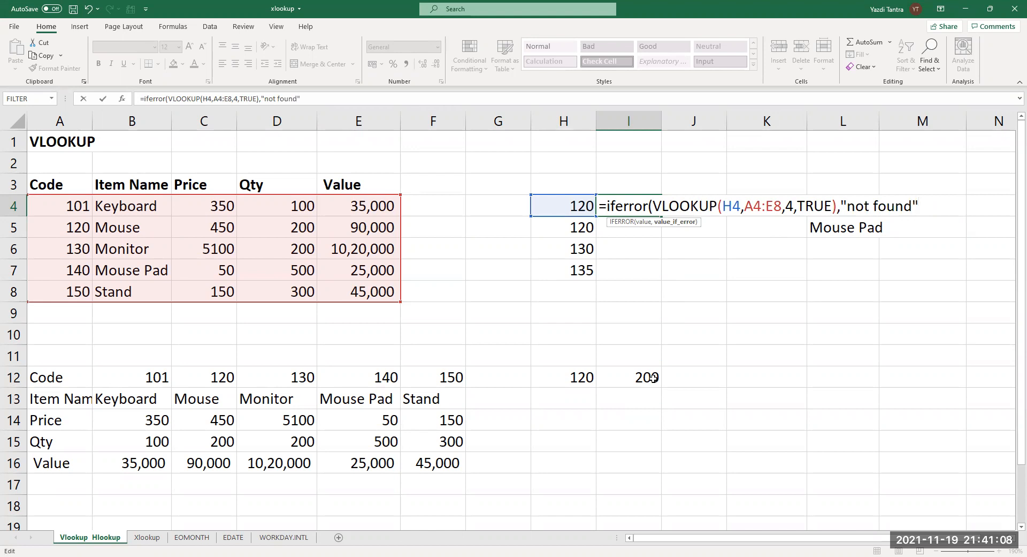
pyautogui.write(')')
pyautogui.press('Return')
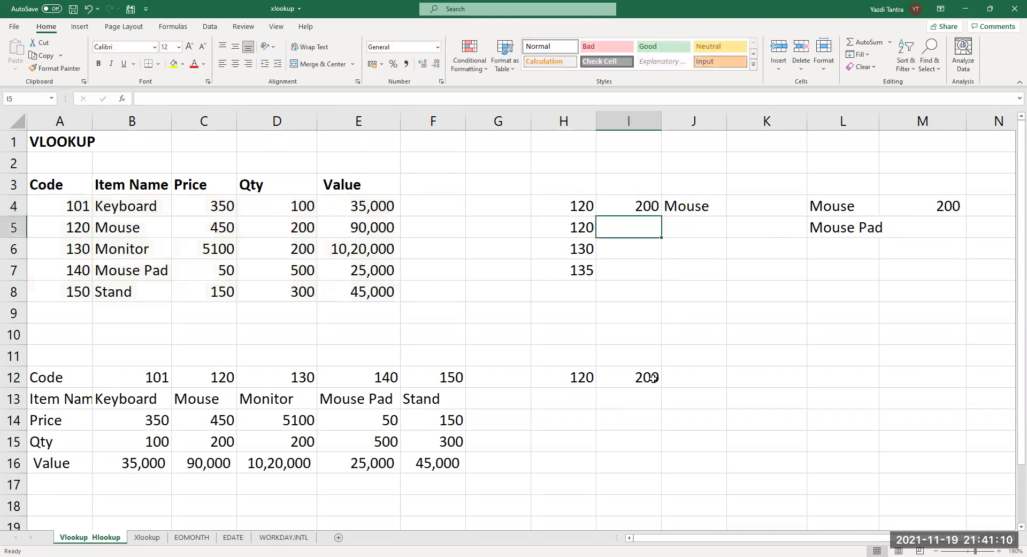
# Set the lookup code in H4 to 119 to test the IFERROR formula.
pyautogui.click(564, 207)
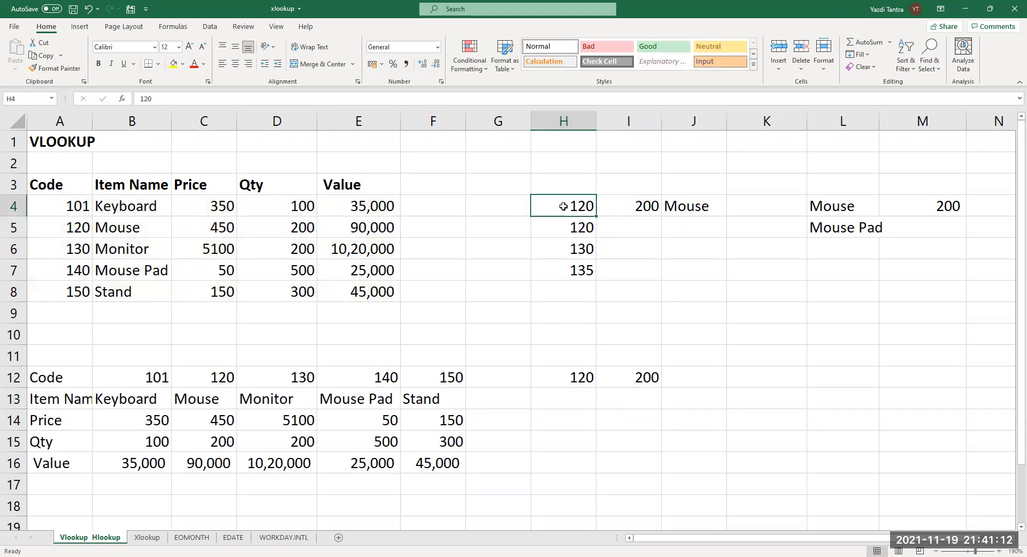
pyautogui.write('119')
pyautogui.press('Return')
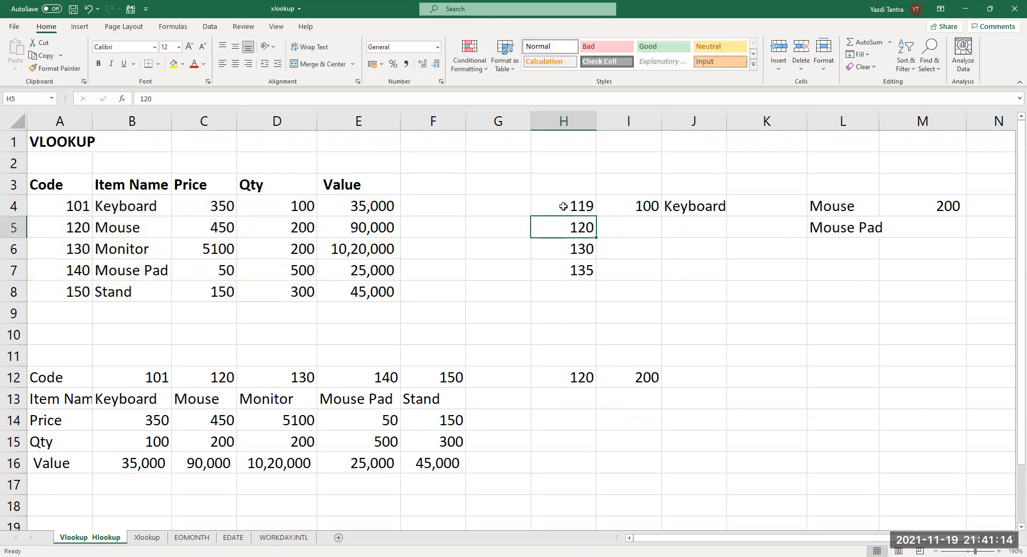
# Change the range_lookup argument inside the I4 IFERROR formula to FALSE for an exact match, and widen column I to fit its text.
pyautogui.click(564, 207)
pyautogui.press('Right')
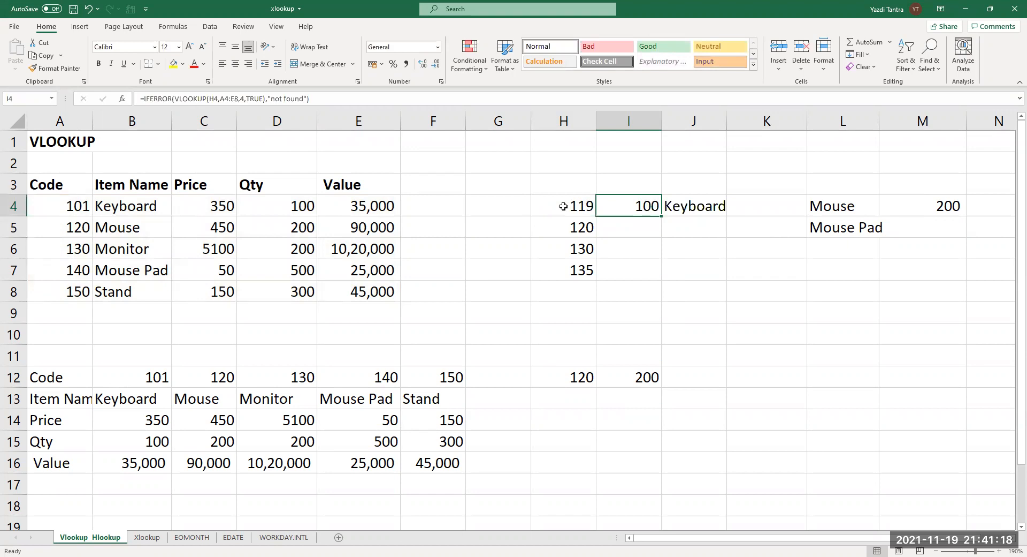
pyautogui.press('F2')
pyautogui.press('Left')
pyautogui.press('Left')
pyautogui.press('Left')
pyautogui.press('Left')
pyautogui.press('Left')
pyautogui.press('Left')
pyautogui.press('Left')
pyautogui.press('Left')
pyautogui.press('Left')
pyautogui.press('Left')
pyautogui.press('Left')
pyautogui.press('Left')
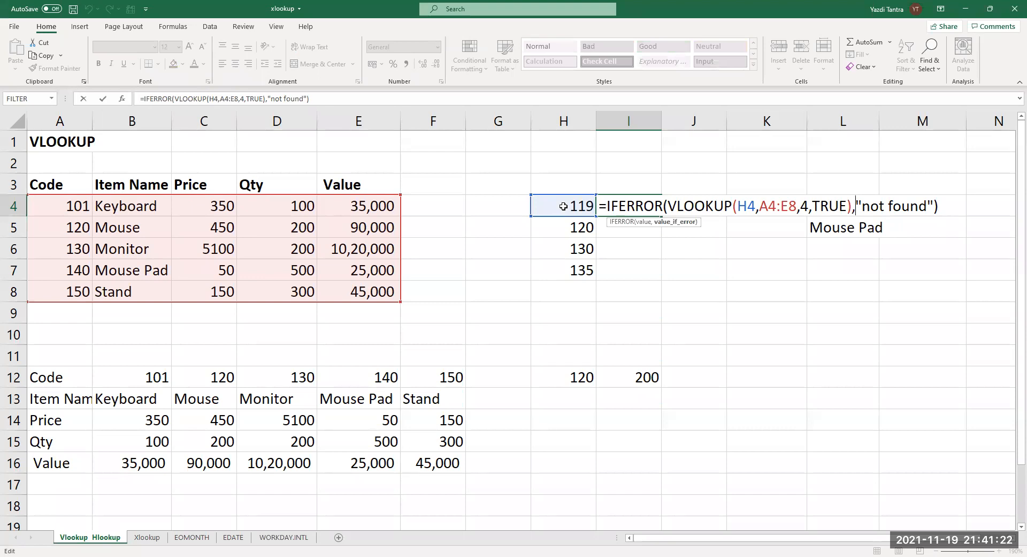
pyautogui.press('Left')
pyautogui.press('Left')
pyautogui.press('BackSpace')
pyautogui.press('BackSpace')
pyautogui.press('BackSpace')
pyautogui.press('BackSpace')
pyautogui.write('false')
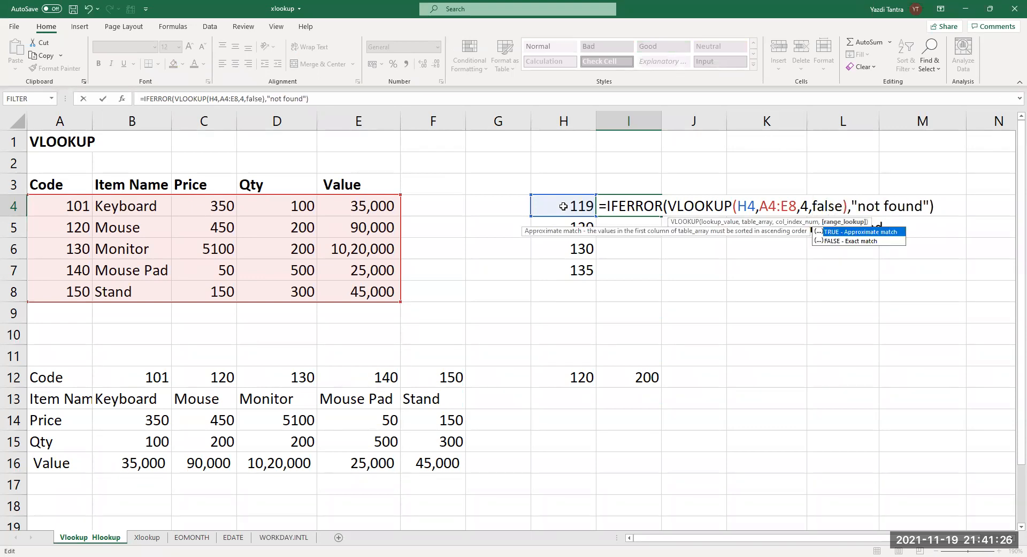
pyautogui.press('Return')
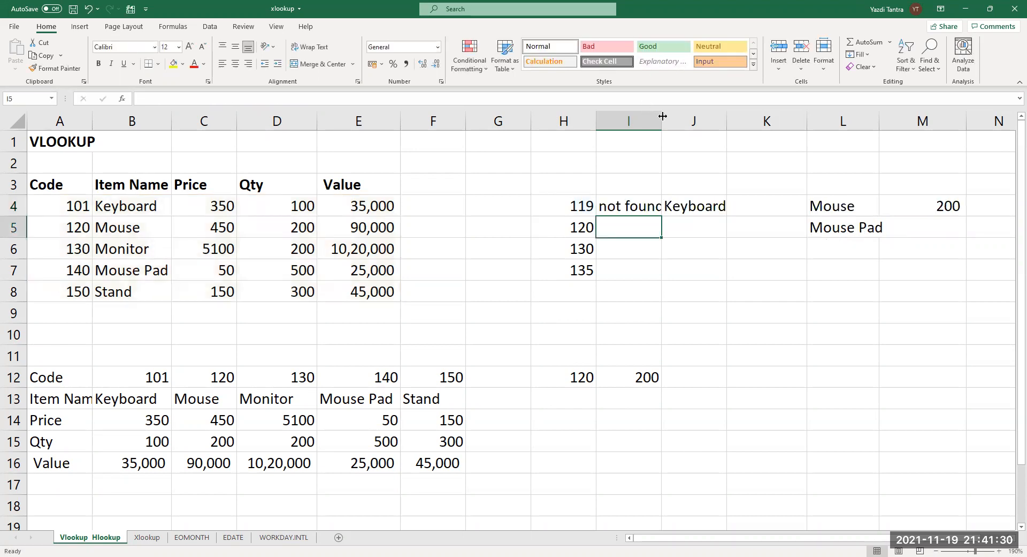
pyautogui.doubleClick(688, 118)
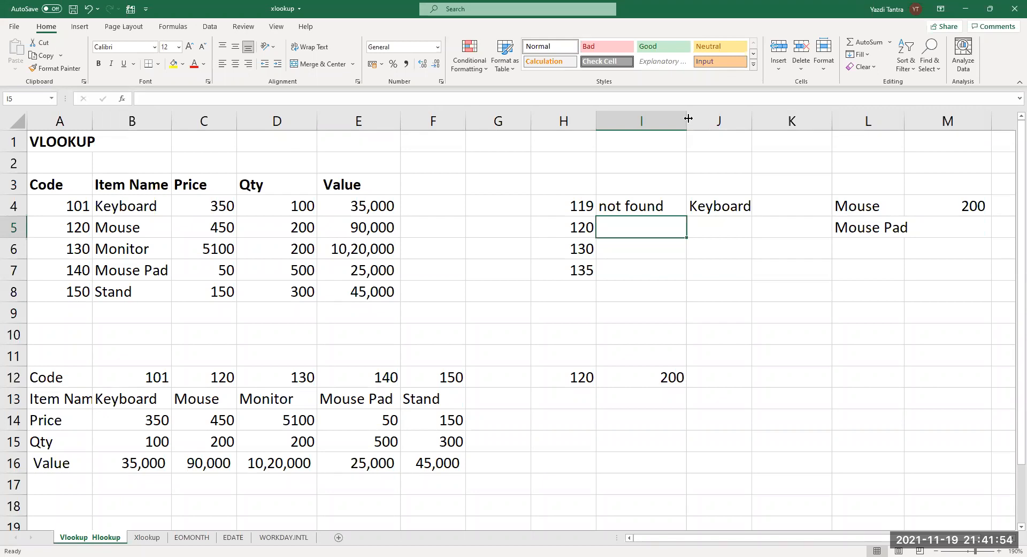
# Examine the VLOOKUP part nested inside the IFERROR formula in I4.
pyautogui.press('Up')
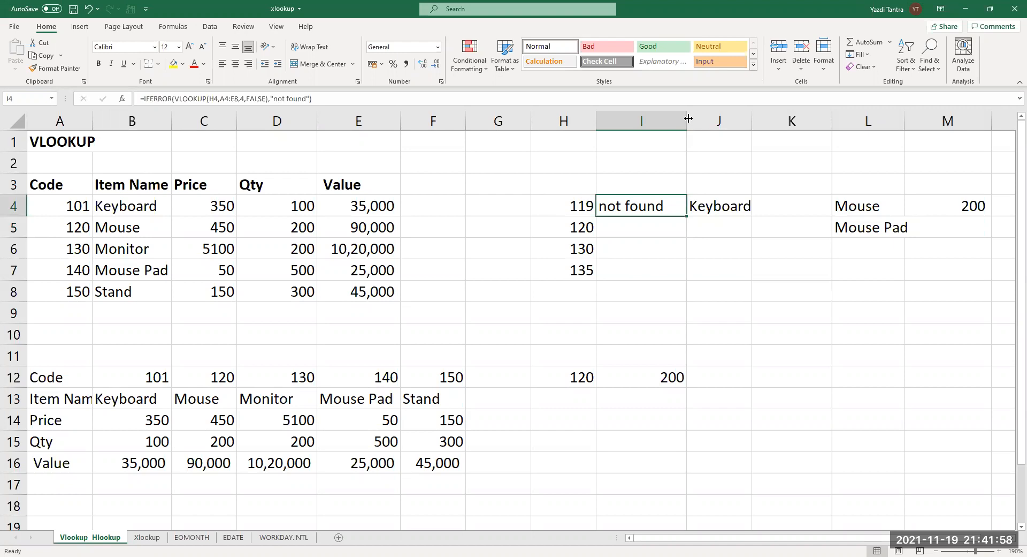
pyautogui.press('F2')
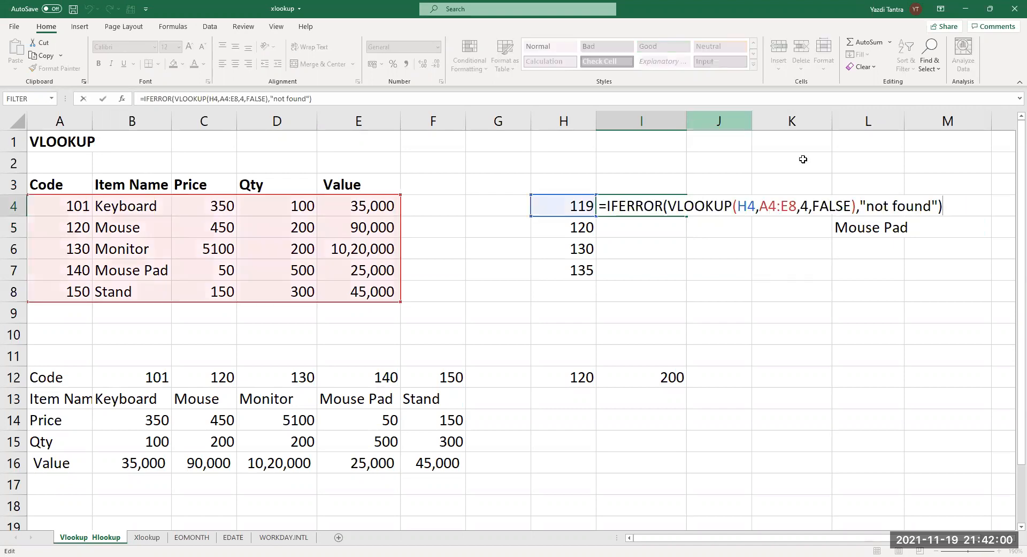
pyautogui.click(668, 206)
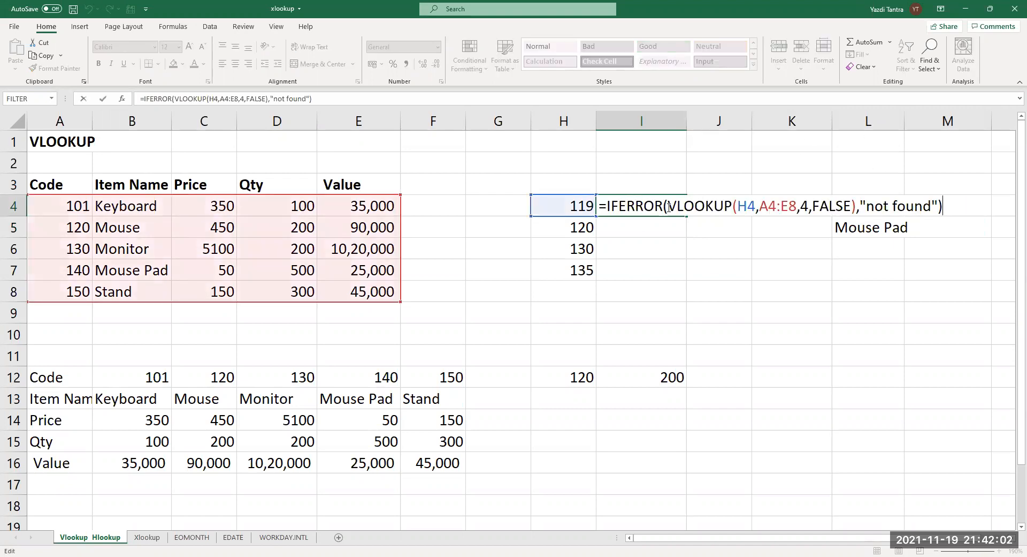
pyautogui.moveTo(668, 206); pyautogui.dragTo(850, 215)
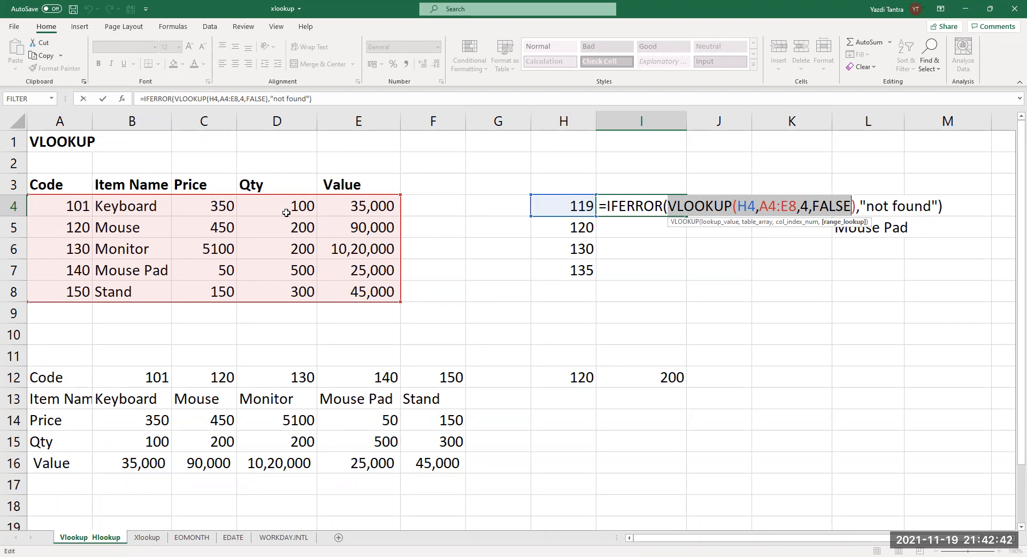
pyautogui.press('Return')
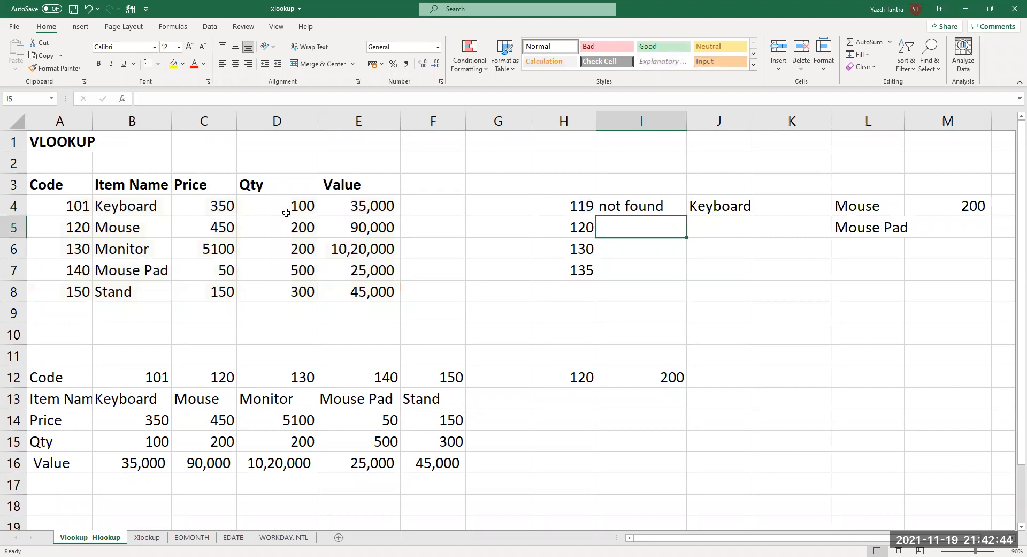
# Remove the IFERROR wrapper and its fallback text from the formula in I4, leaving =VLOOKUP(H4,A4:E8,4,FALSE).
pyautogui.press('Up')
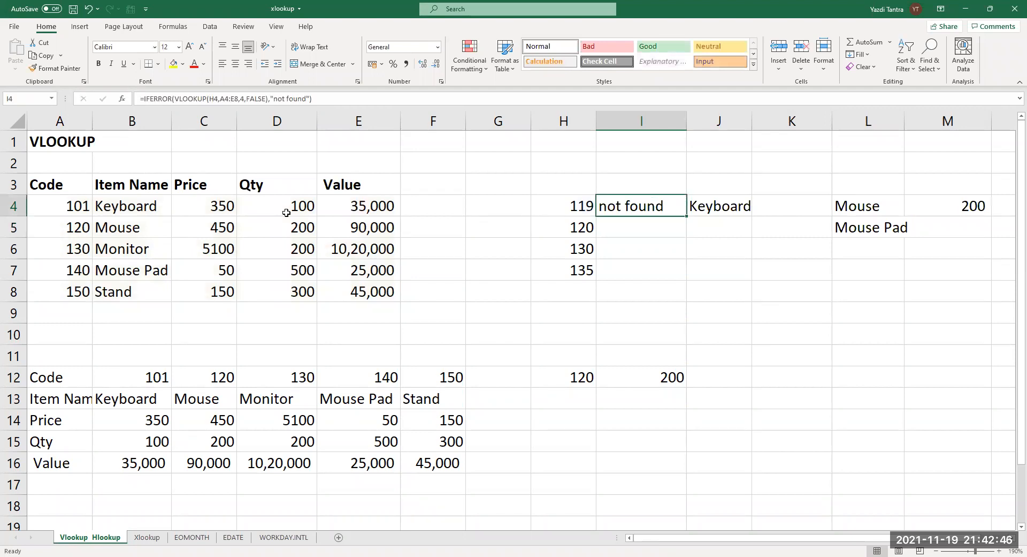
pyautogui.press('F2')
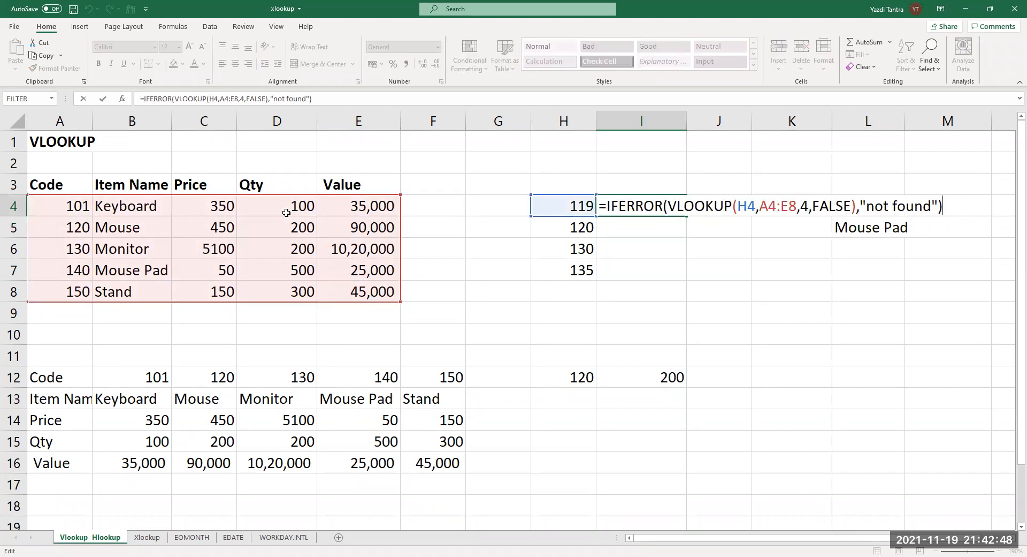
pyautogui.press('BackSpace')
pyautogui.press('BackSpace')
pyautogui.press('BackSpace')
pyautogui.press('BackSpace')
pyautogui.press('BackSpace')
pyautogui.press('BackSpace')
pyautogui.press('BackSpace')
pyautogui.press('BackSpace')
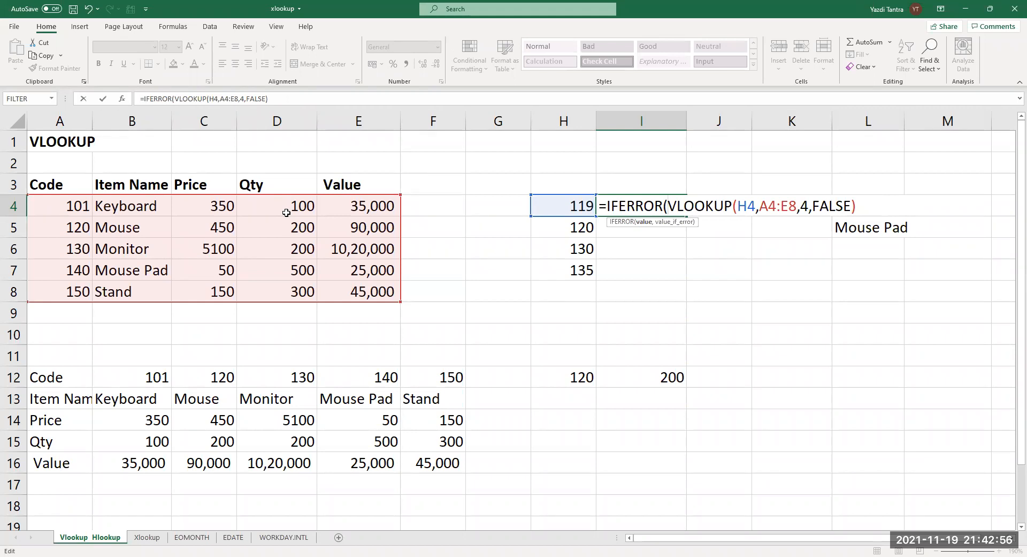
pyautogui.press('BackSpace')
pyautogui.press('BackSpace')
pyautogui.press('BackSpace')
pyautogui.press('BackSpace')
pyautogui.press('BackSpace')
pyautogui.press('BackSpace')
pyautogui.press('BackSpace')
pyautogui.press('BackSpace')
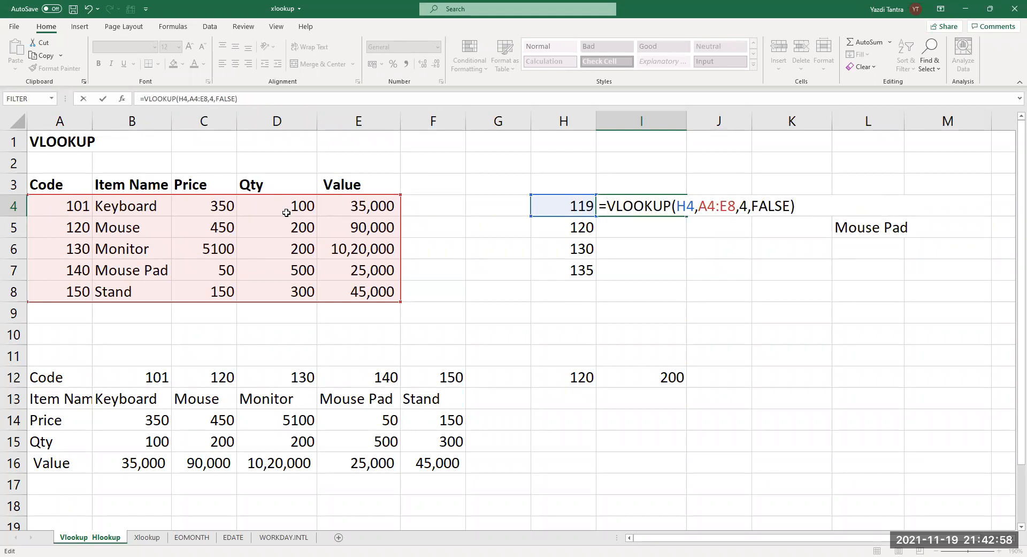
pyautogui.press('Return')
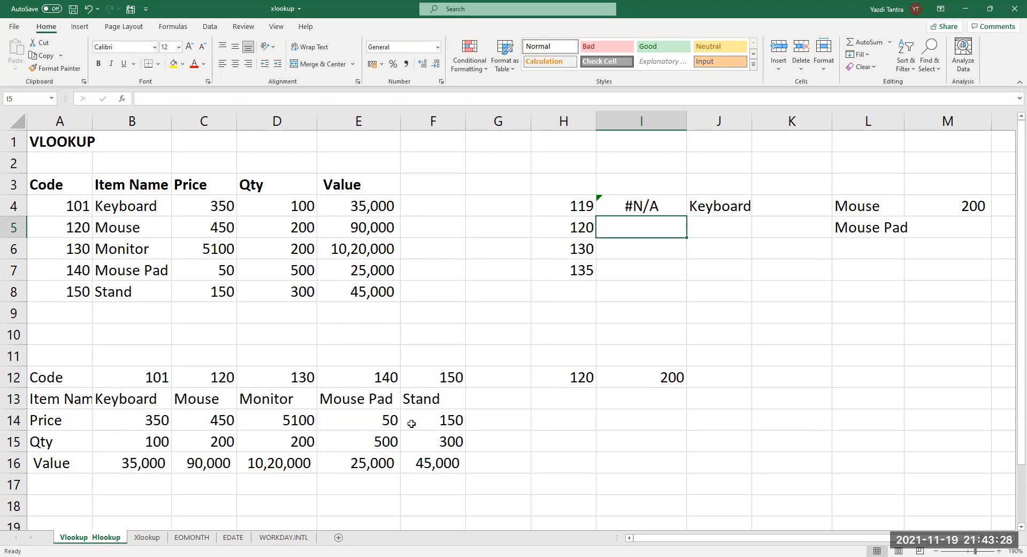
# Check the HLOOKUP formula in I12 and set its lookup code in H12 to 140.
pyautogui.click(573, 377)
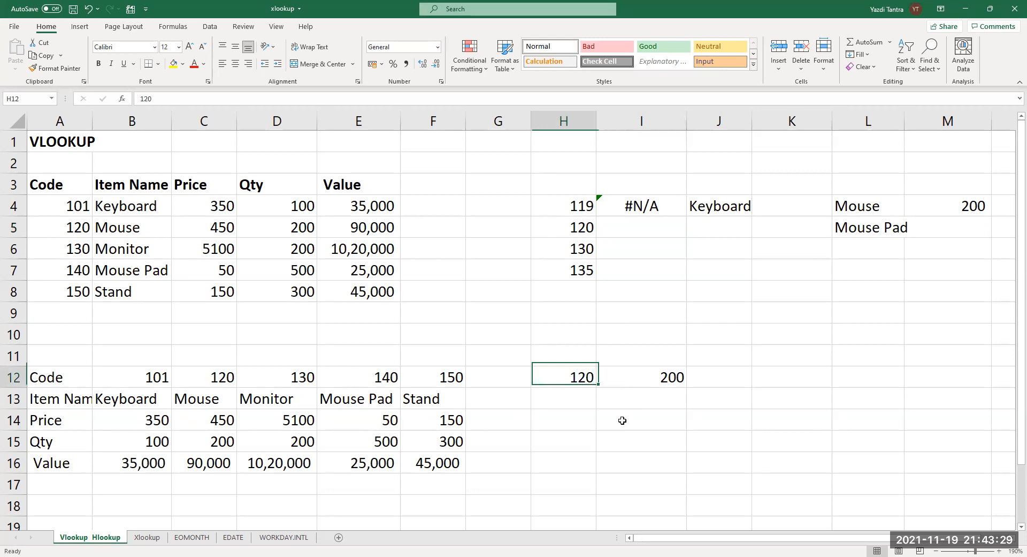
pyautogui.click(660, 377)
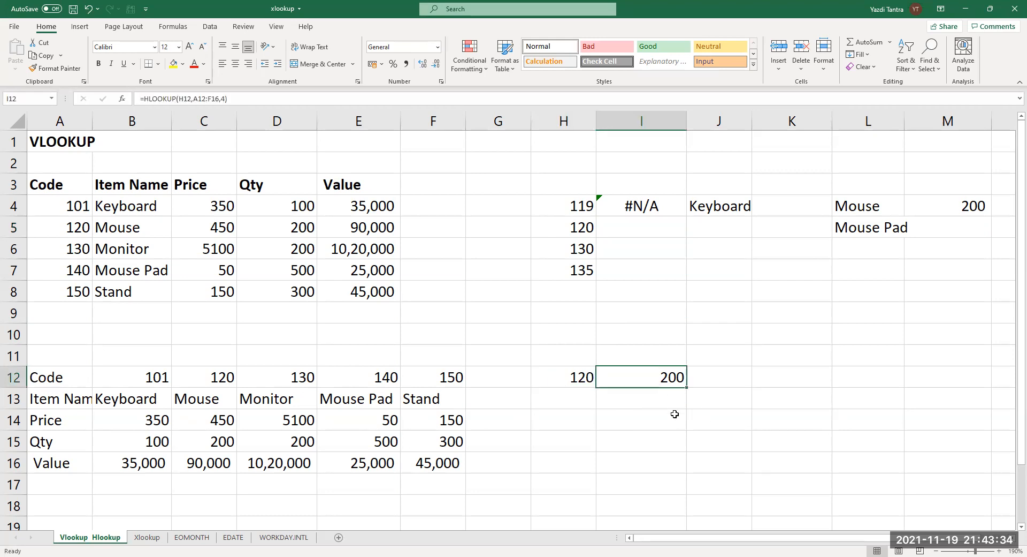
pyautogui.click(579, 377)
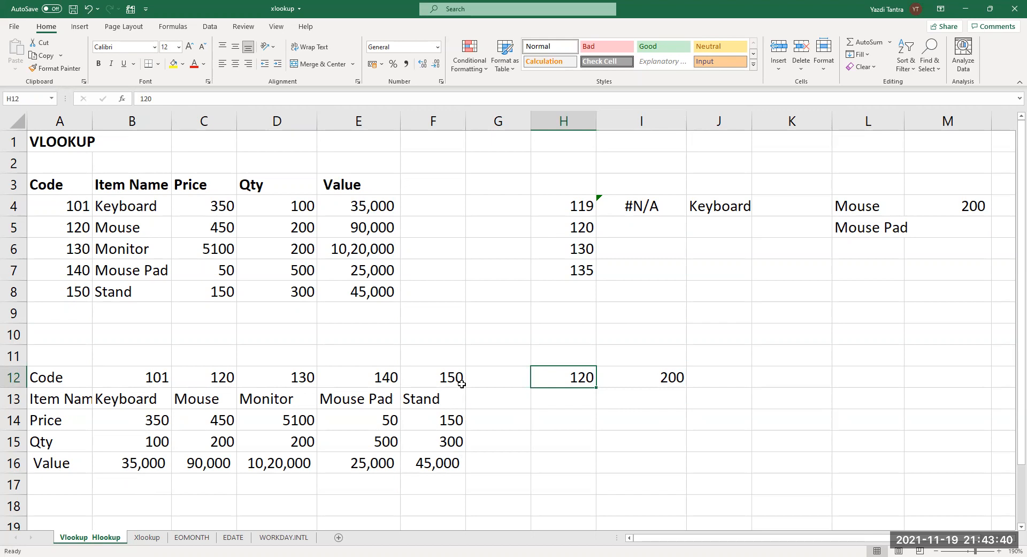
pyautogui.click(660, 387)
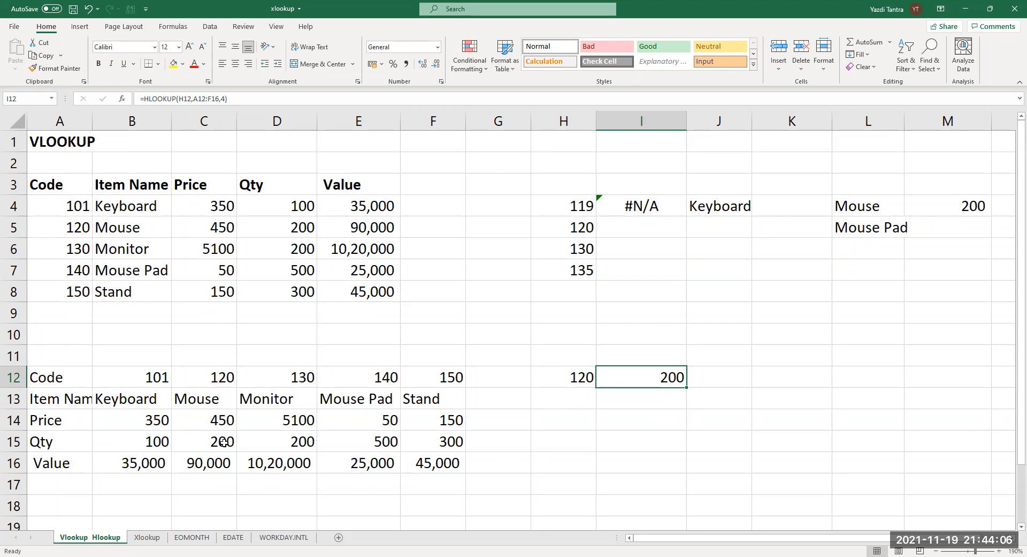
pyautogui.click(570, 378)
pyautogui.write('130')
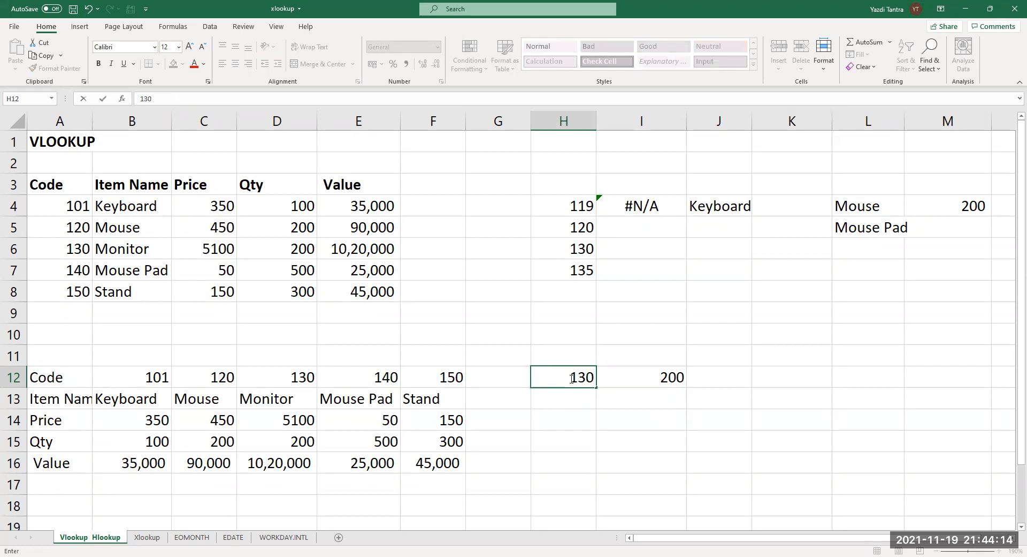
pyautogui.press('BackSpace')
pyautogui.press('BackSpace')
pyautogui.write('40')
pyautogui.press('Return')
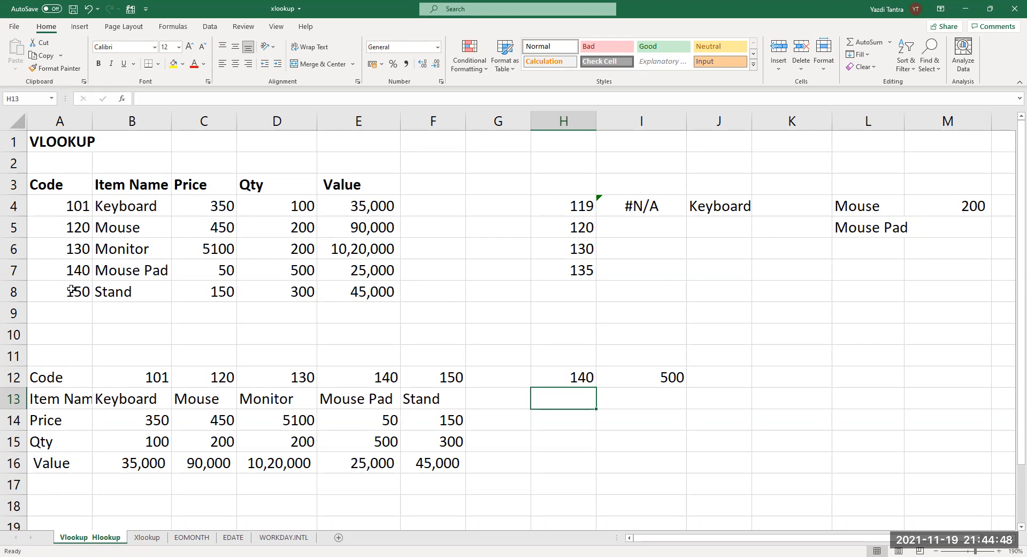
# Delete the Qty column D to check how the VLOOKUP formulas react, and undo the deletion.
pyautogui.click(121, 184)
pyautogui.moveTo(128, 231); pyautogui.dragTo(388, 291)
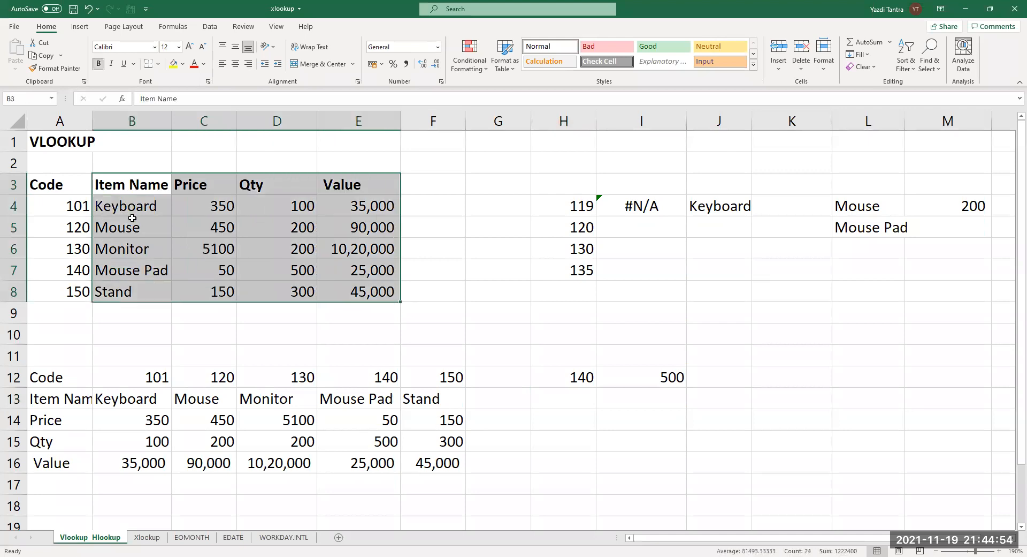
pyautogui.moveTo(58, 188); pyautogui.dragTo(352, 292)
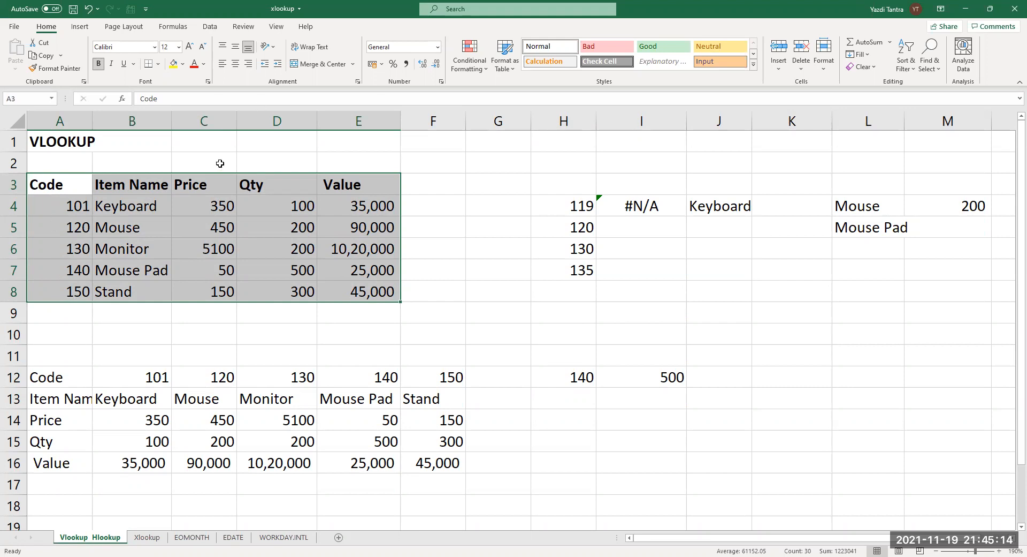
pyautogui.click(278, 122)
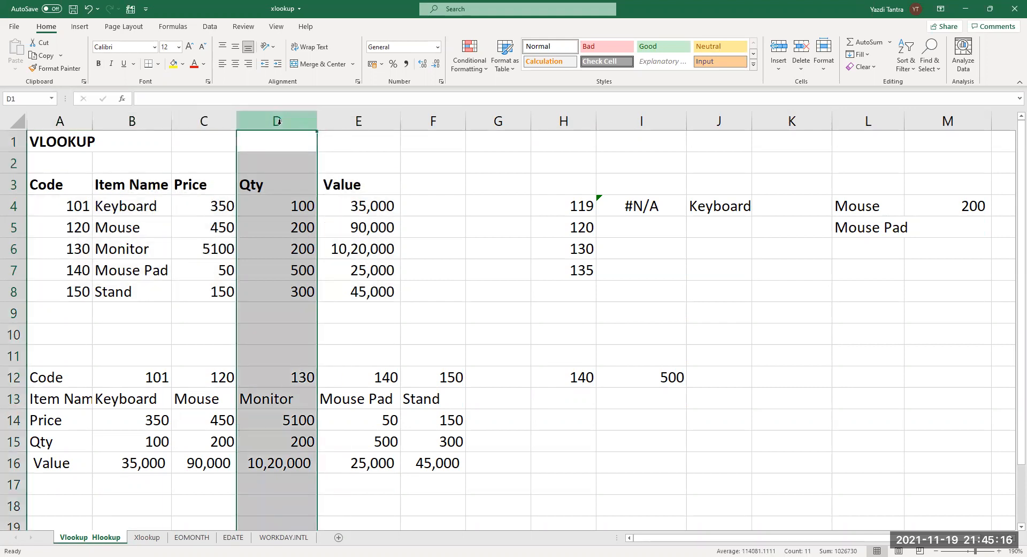
pyautogui.rightClick(280, 127)
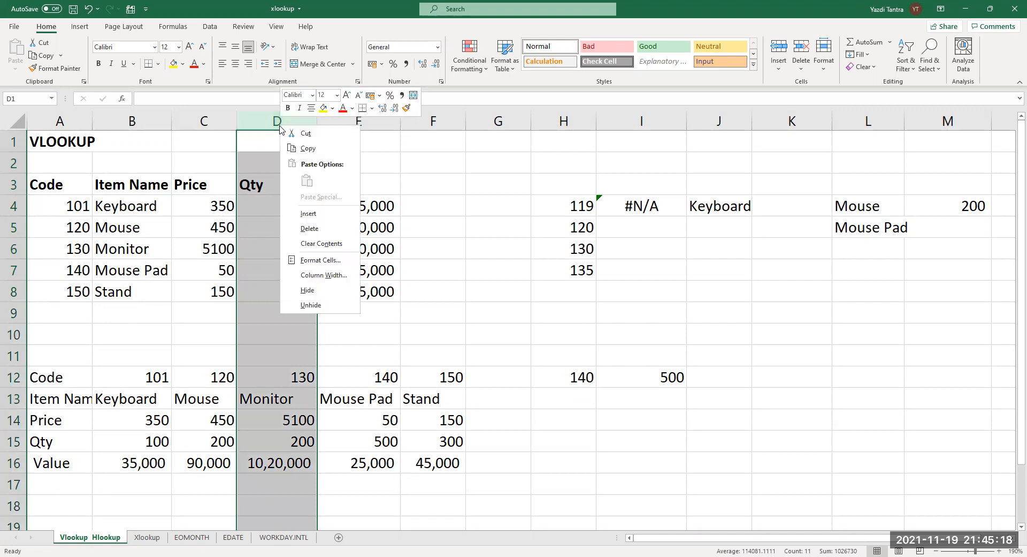
pyautogui.click(319, 229)
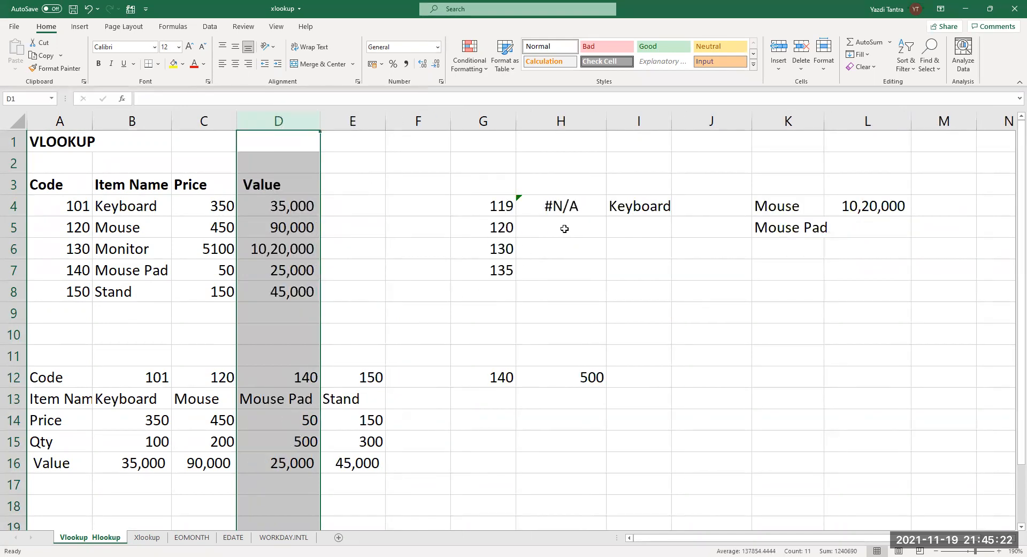
pyautogui.click(569, 214)
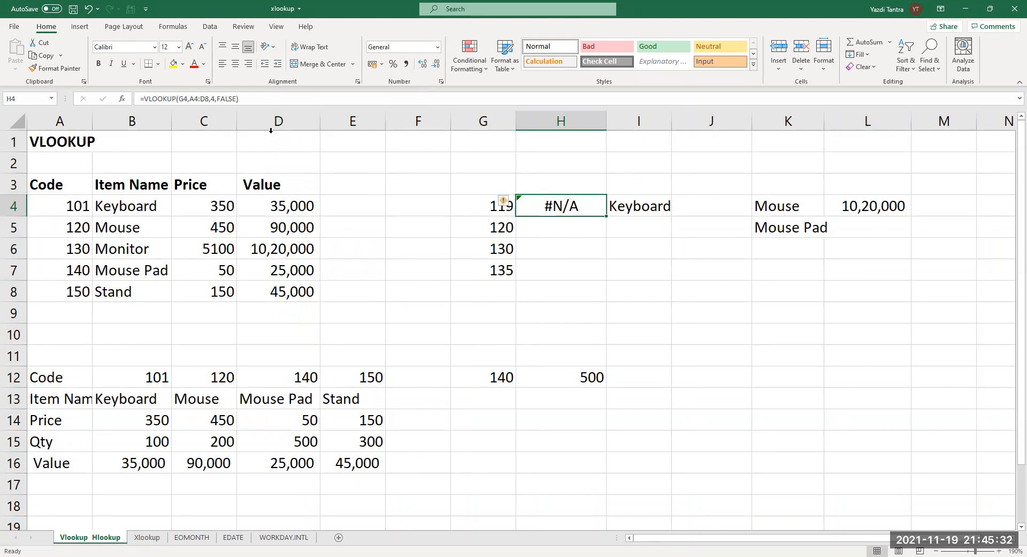
pyautogui.hotkey('ctrl', 'z')
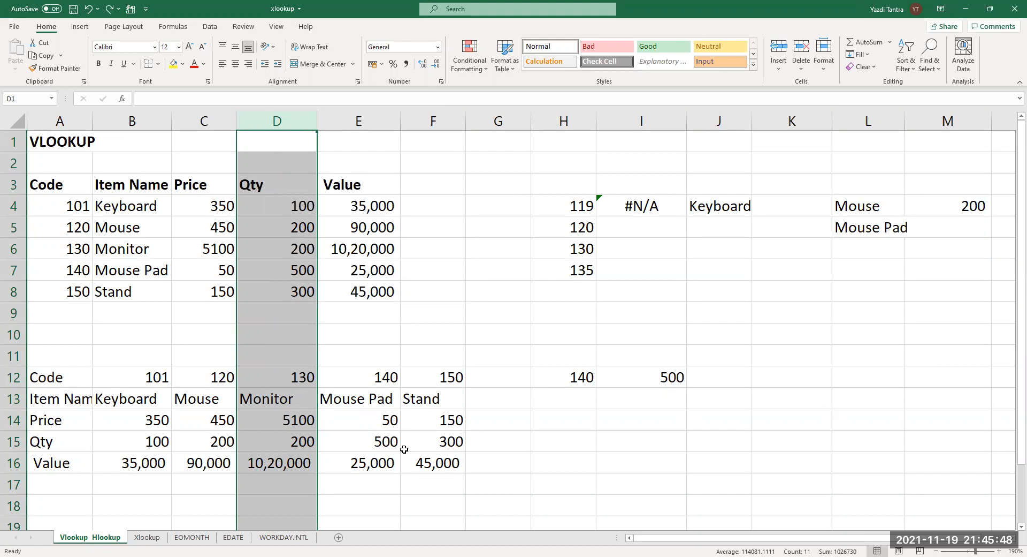
# Switch to the Xlookup sheet and go to the first lookup code in H5.
pyautogui.click(157, 541)
pyautogui.scroll(2, 282, 257)
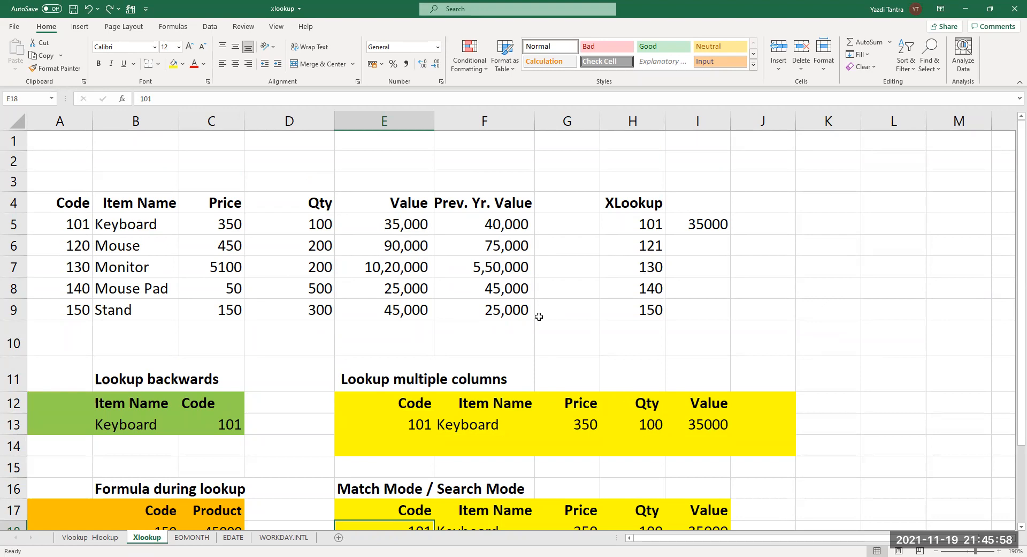
pyautogui.click(640, 227)
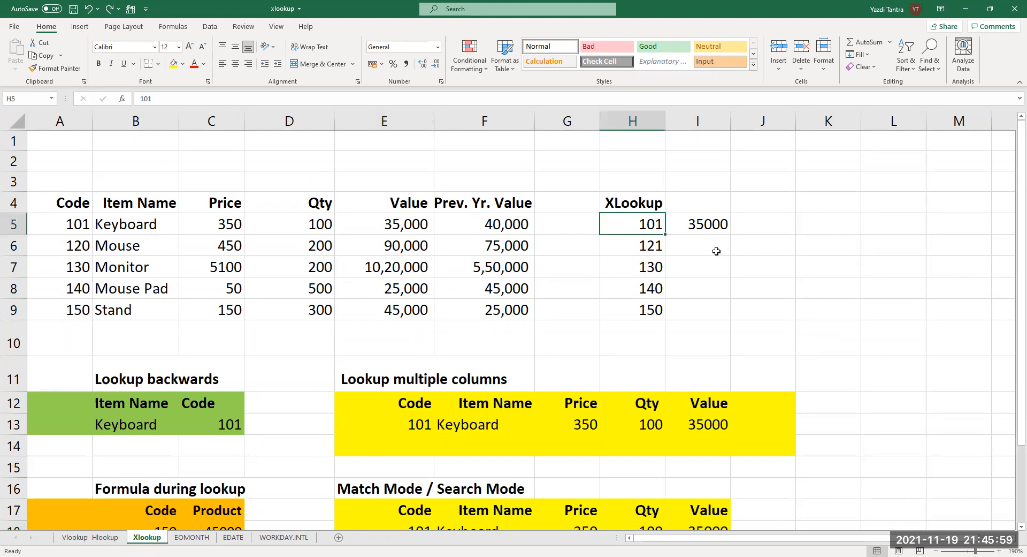
# Replace the formula in I5 with =XLOOKUP(H5,A5:A9,C5:C9) to return the price for the code in H5.
pyautogui.click(706, 224)
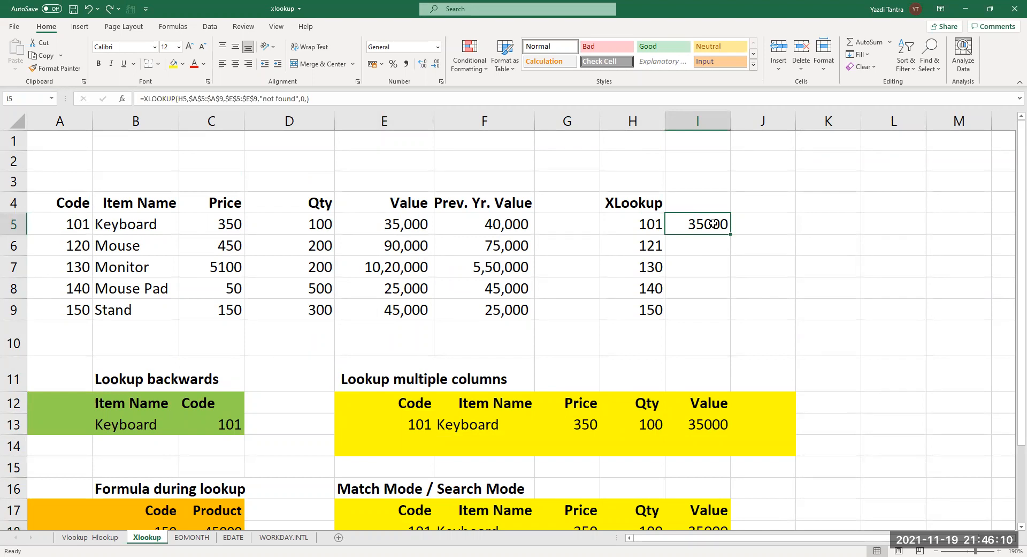
pyautogui.write('=')
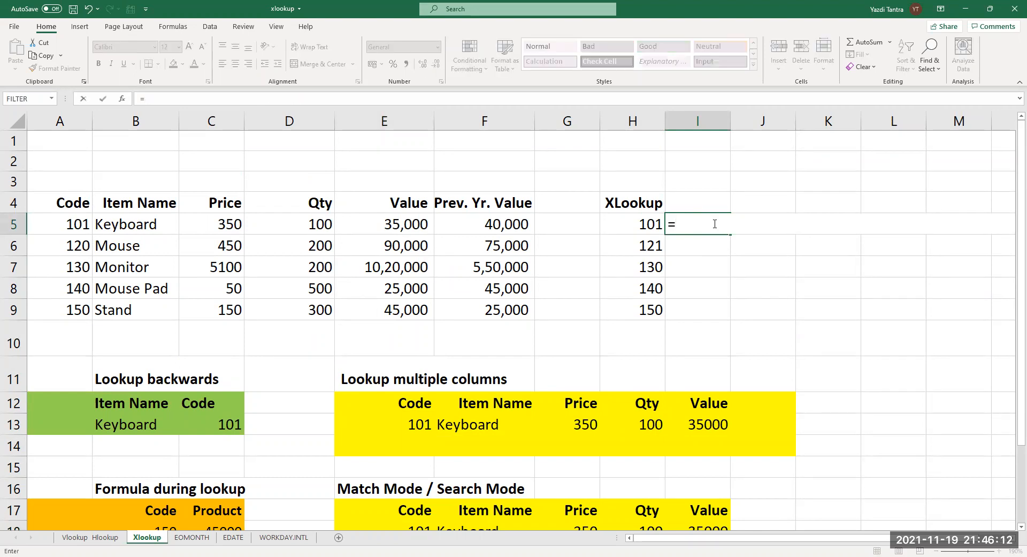
pyautogui.write('xlookup')
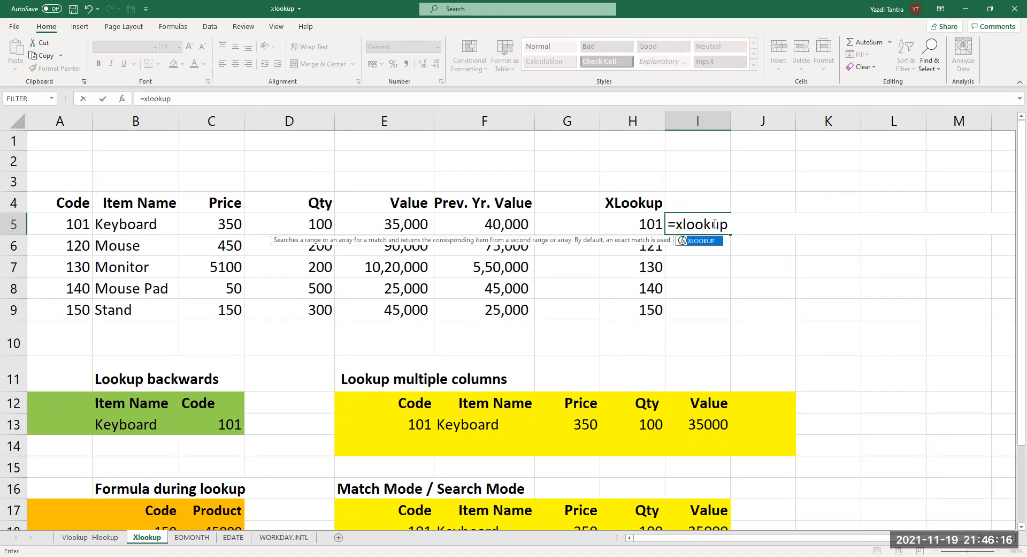
pyautogui.write('(')
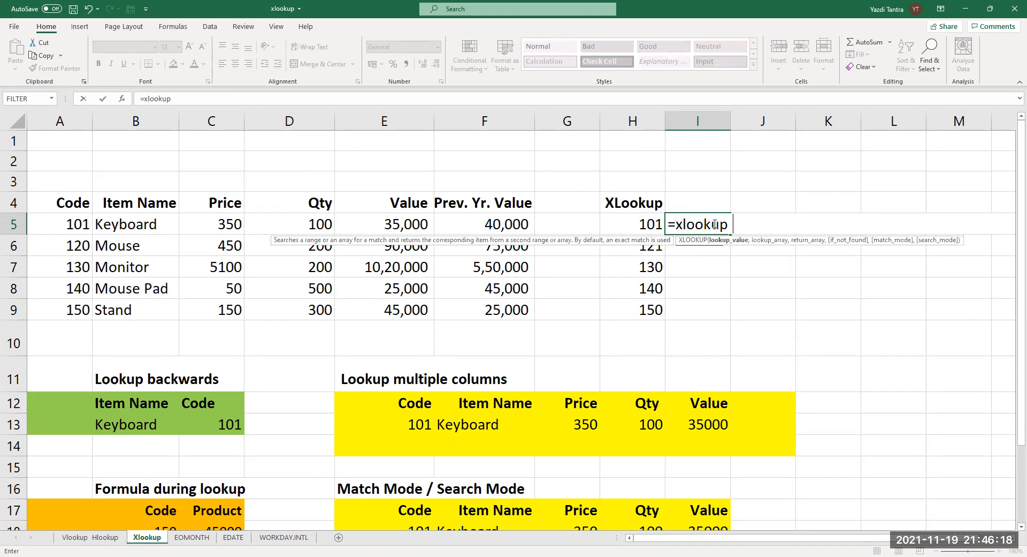
pyautogui.click(643, 224)
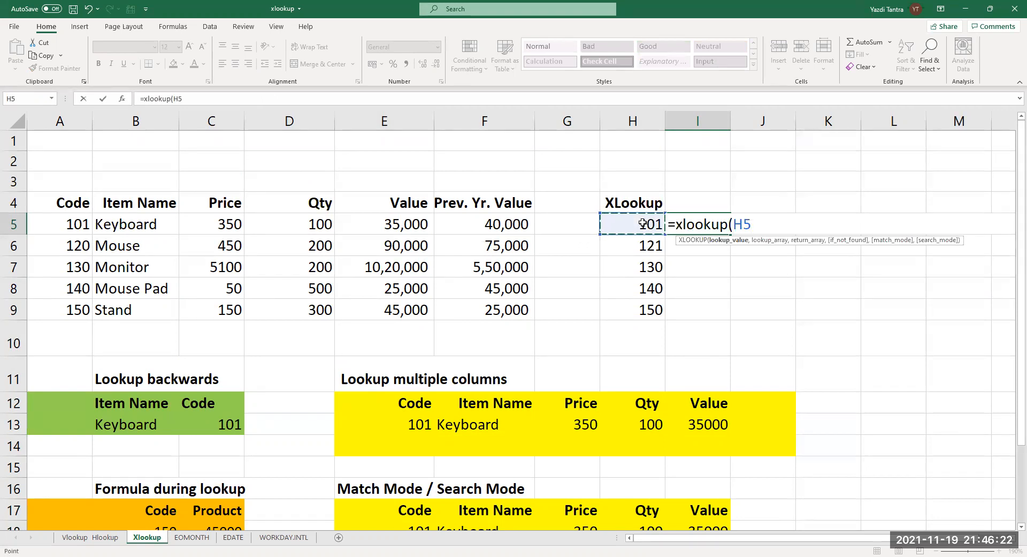
pyautogui.write(',')
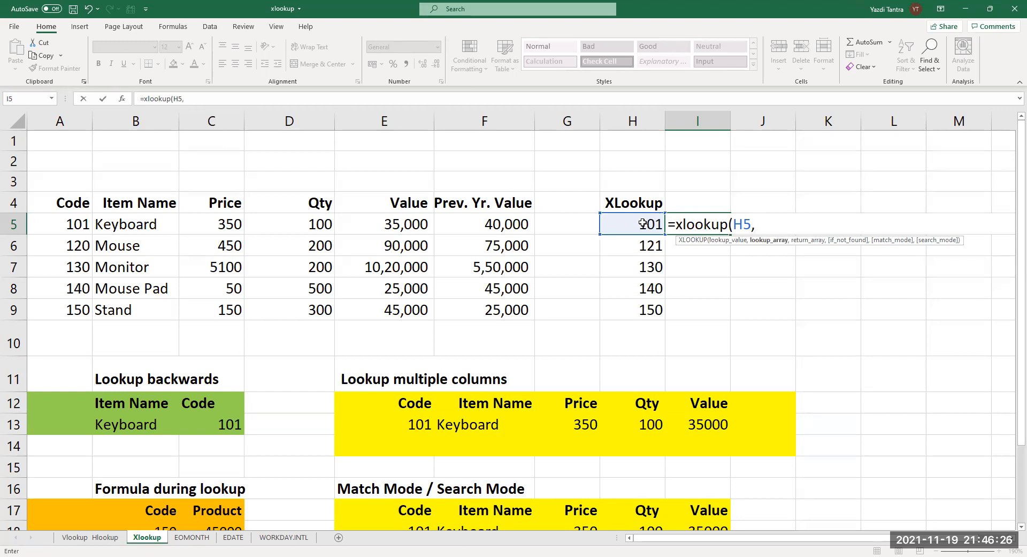
pyautogui.click(60, 224)
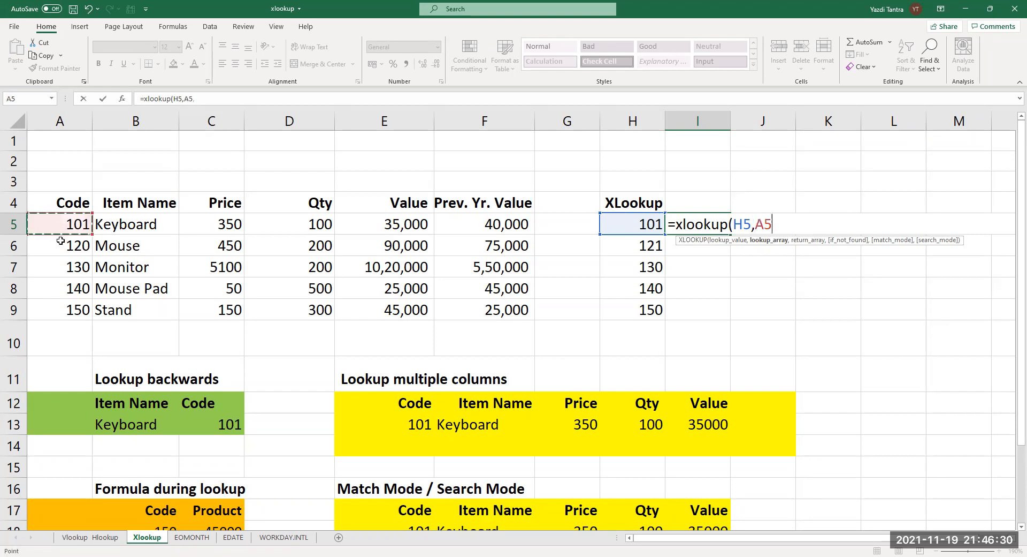
pyautogui.keyDown('shift'); pyautogui.click(70, 309); pyautogui.keyUp('shift')
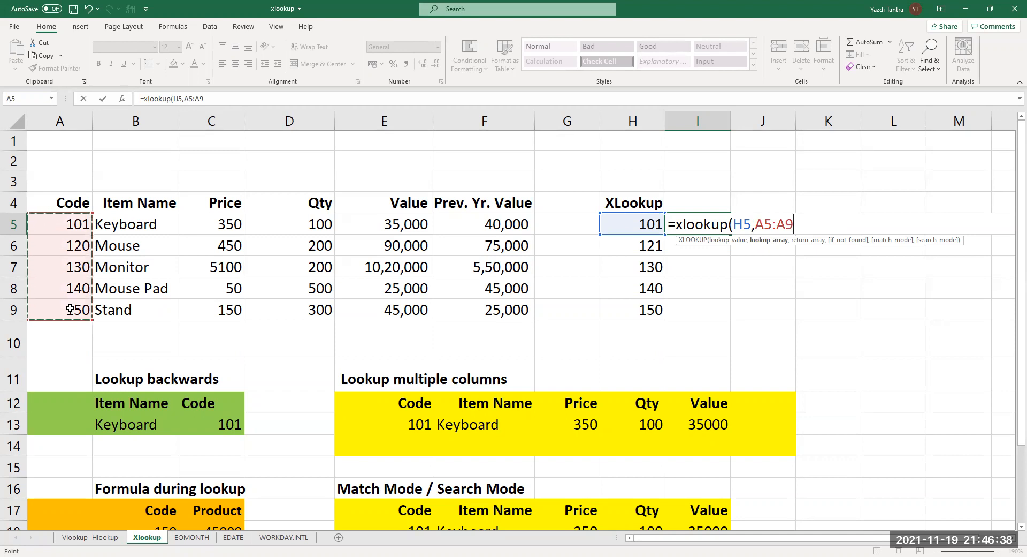
pyautogui.write(',')
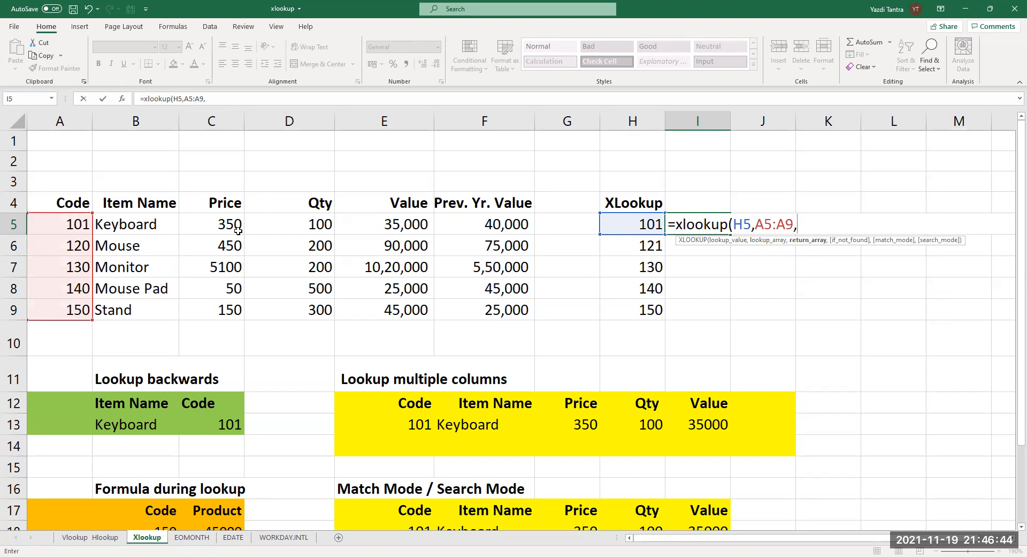
pyautogui.click(216, 225)
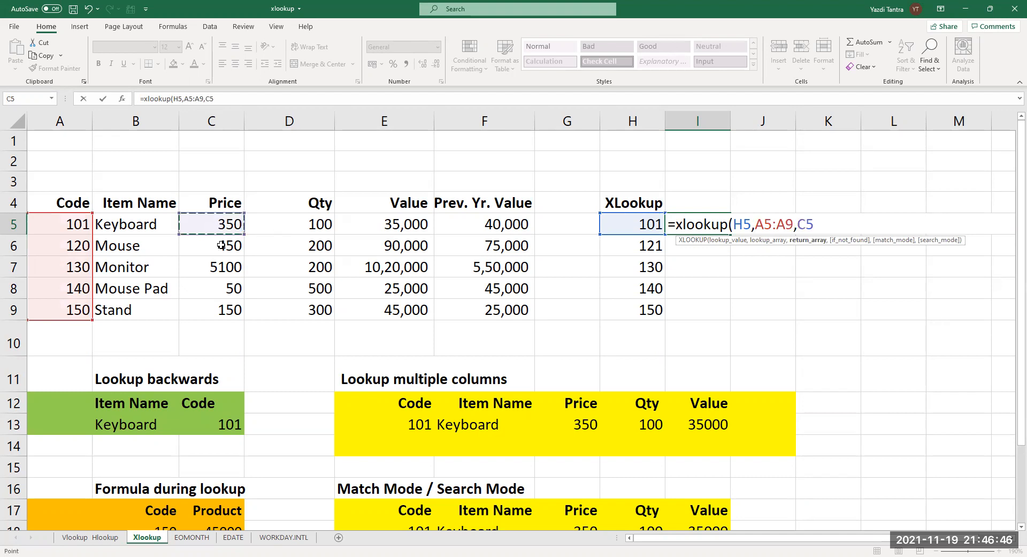
pyautogui.keyDown('shift'); pyautogui.click(230, 307); pyautogui.keyUp('shift')
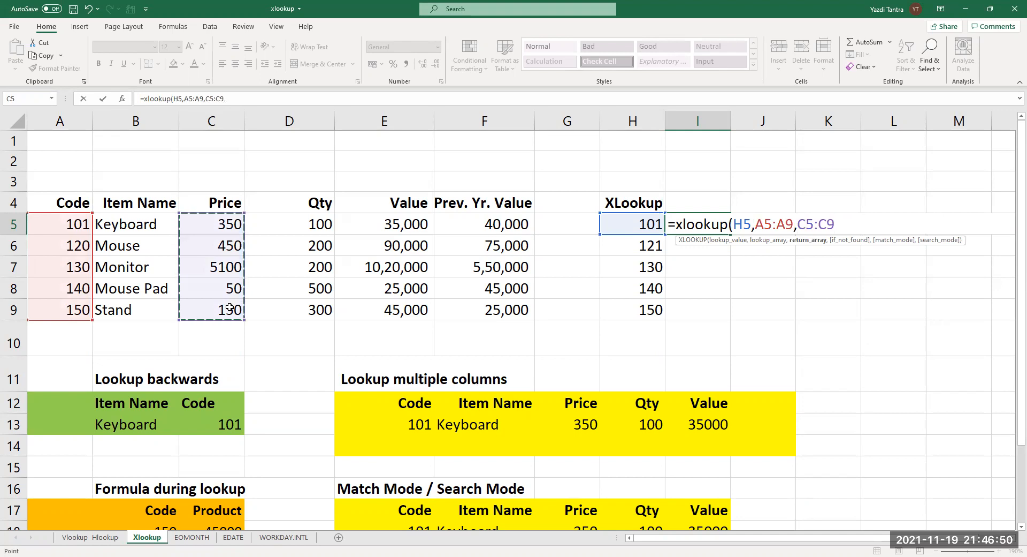
pyautogui.write(',')
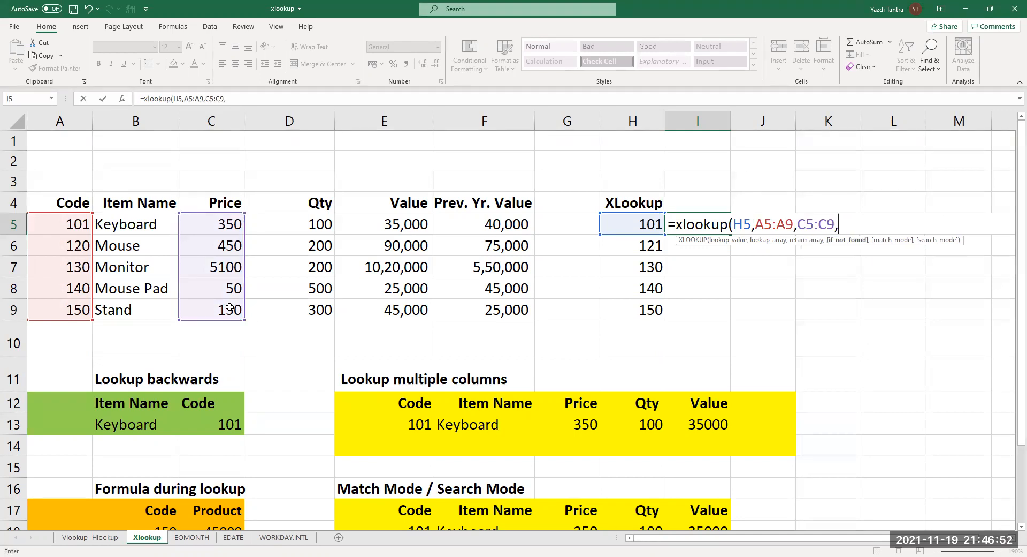
pyautogui.press('BackSpace')
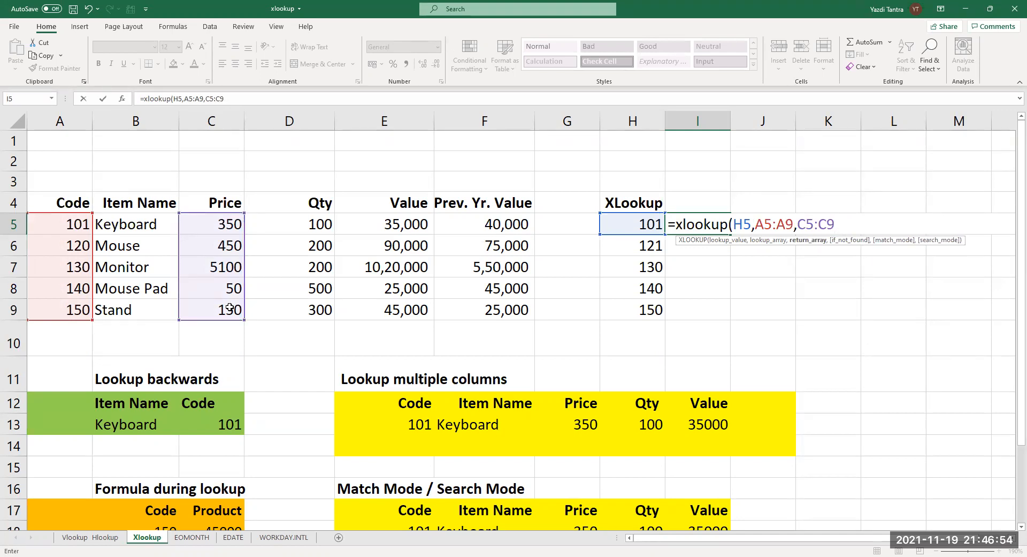
pyautogui.write(')')
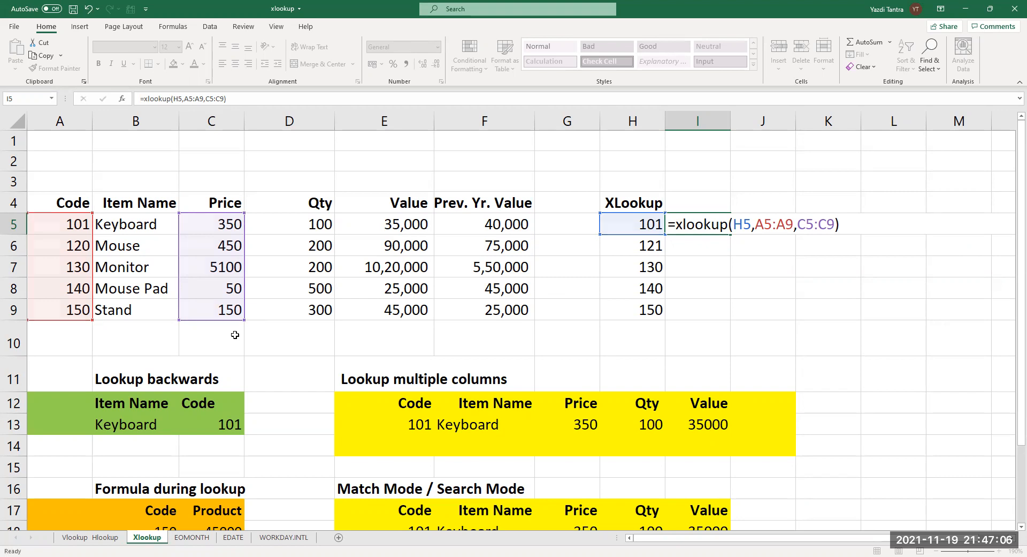
pyautogui.press('Return')
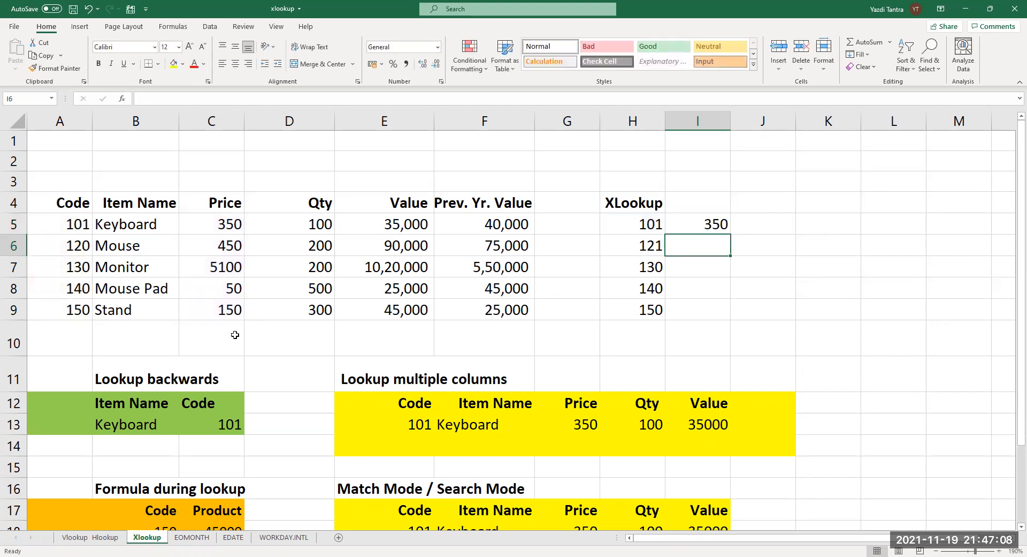
# Change the return array of the XLOOKUP in I5 to the Value column, E5:E9.
pyautogui.press('Up')
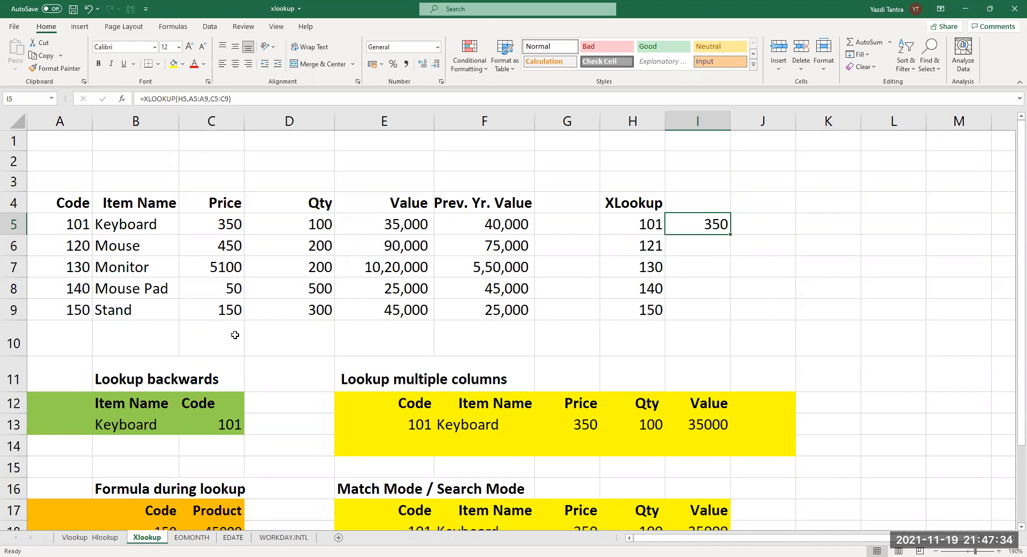
pyautogui.press('F2')
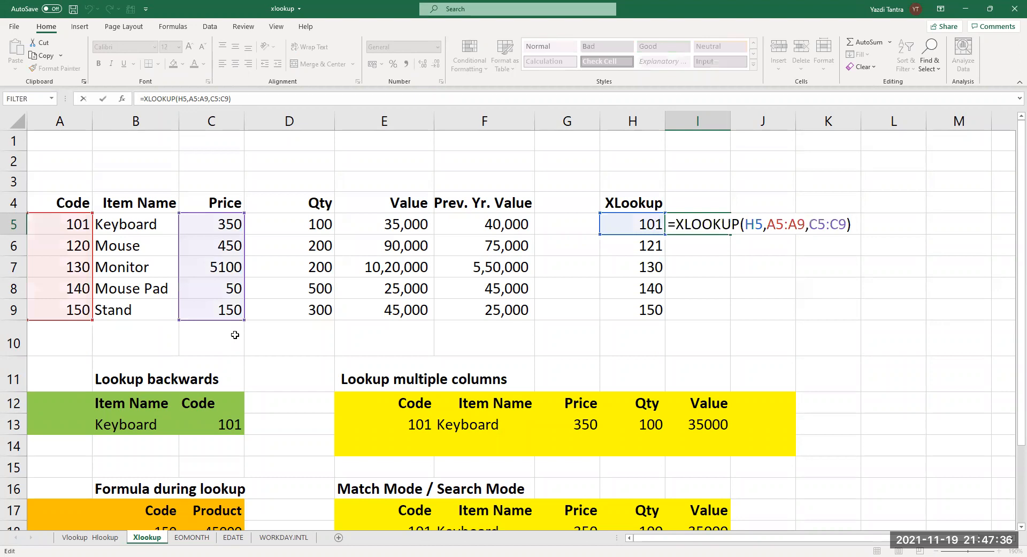
pyautogui.press('Left')
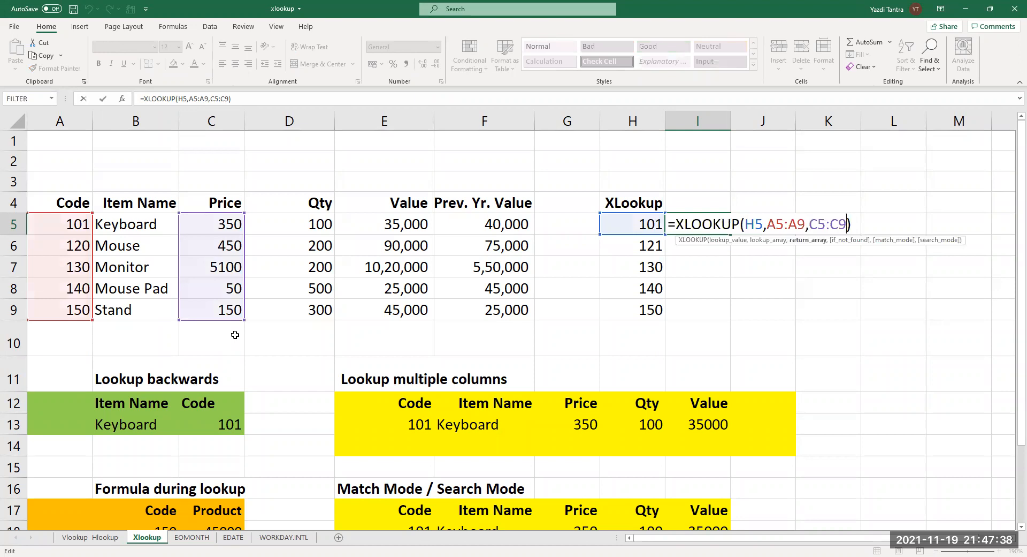
pyautogui.press('BackSpace')
pyautogui.press('BackSpace')
pyautogui.press('BackSpace')
pyautogui.press('BackSpace')
pyautogui.press('BackSpace')
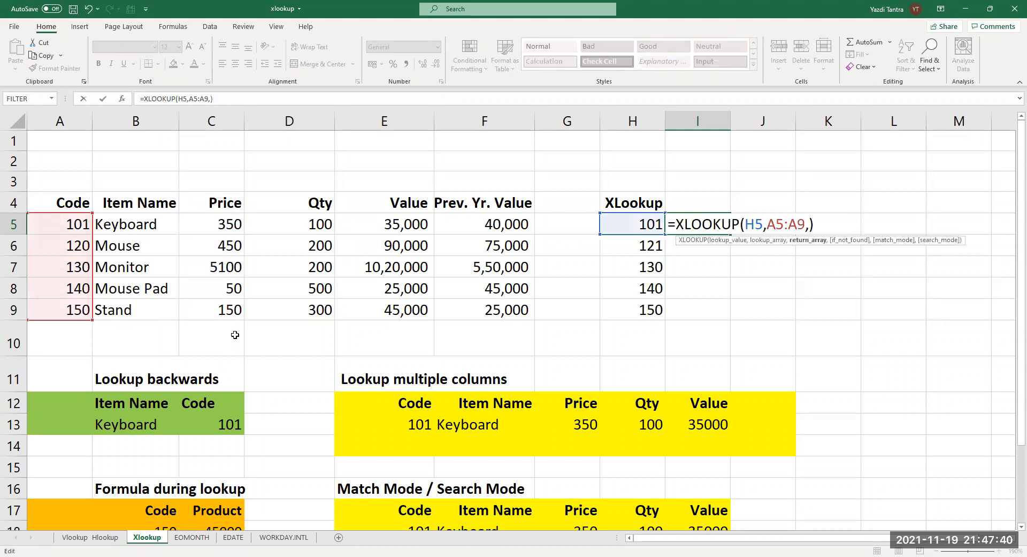
pyautogui.click(386, 219)
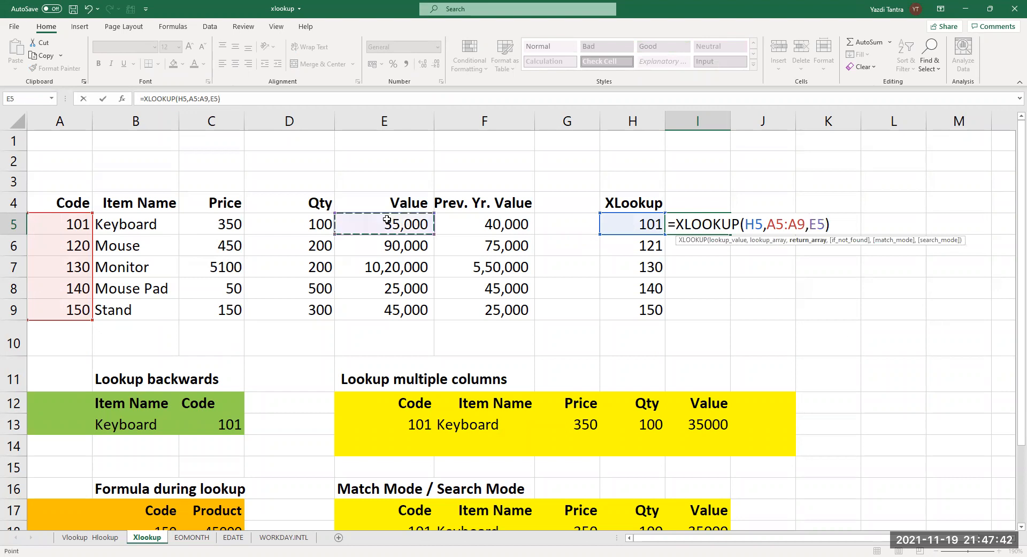
pyautogui.moveTo(394, 308); pyautogui.dragTo(393, 307)
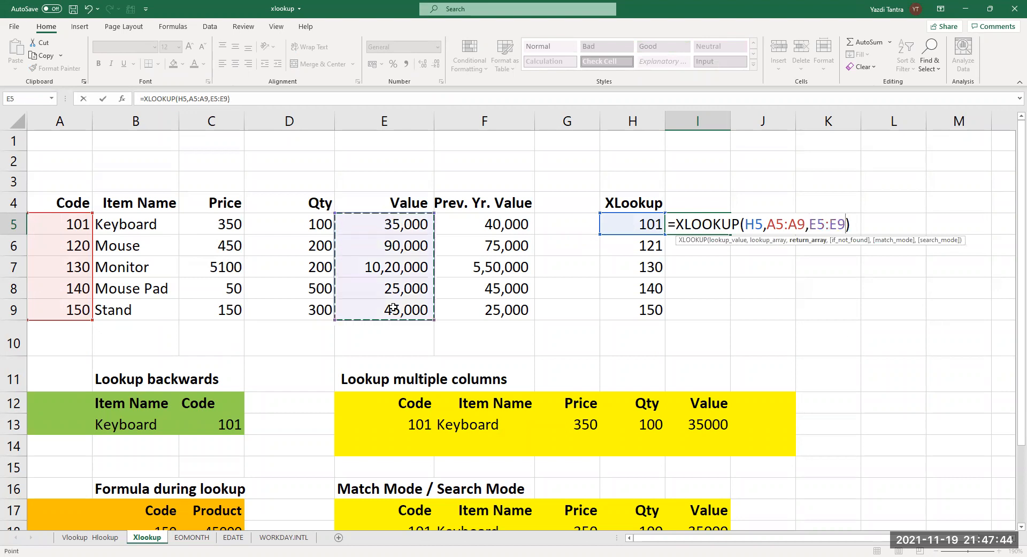
pyautogui.press('Return')
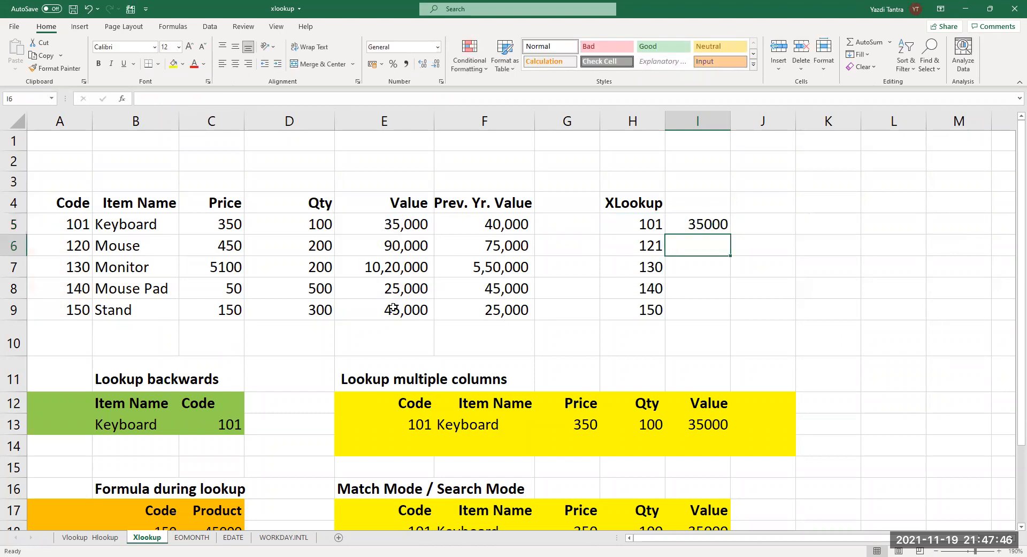
# Change the return array of the XLOOKUP in I5 to the Prev. Yr. Value column, F5:F9, and review the formula's arguments.
pyautogui.press('Up')
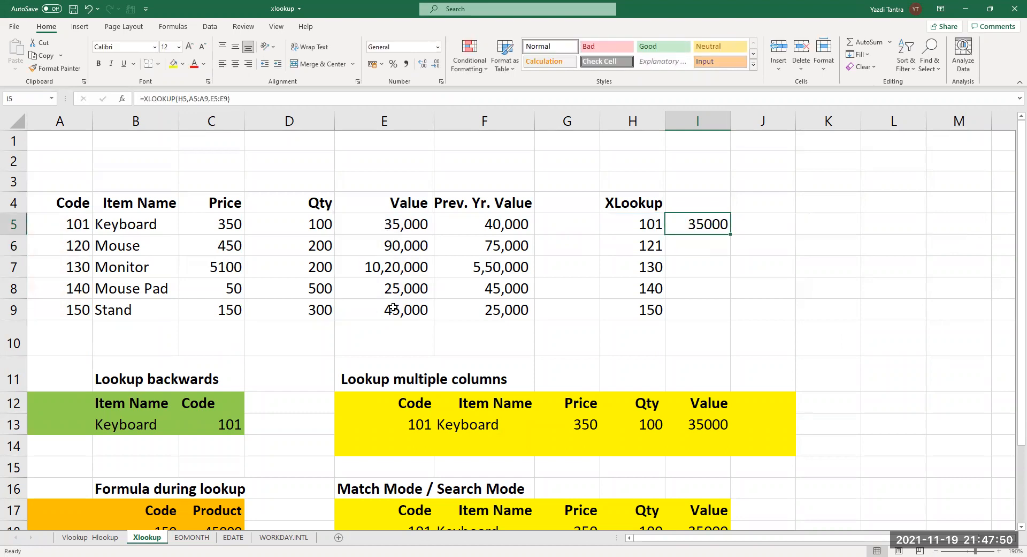
pyautogui.press('F2')
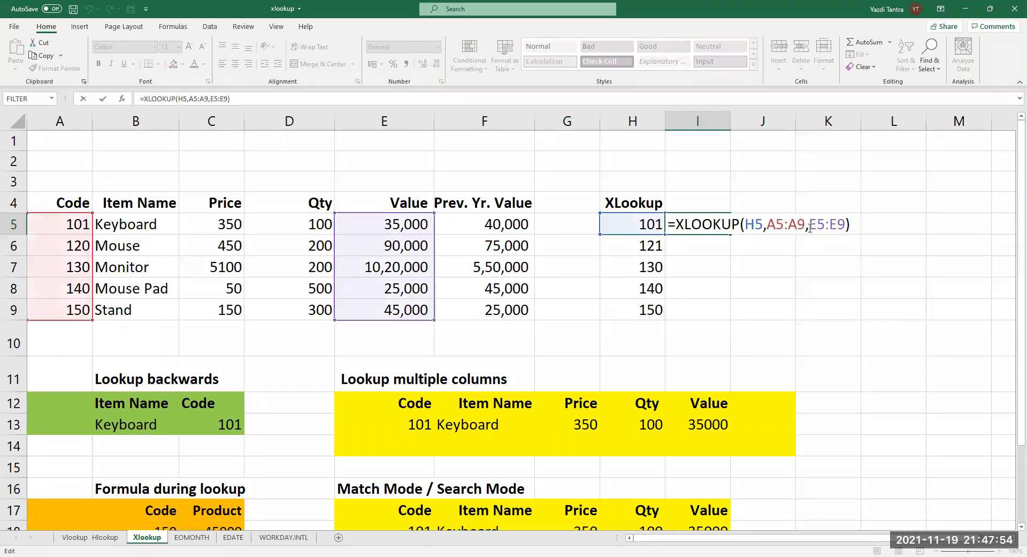
pyautogui.moveTo(809, 223); pyautogui.dragTo(845, 224)
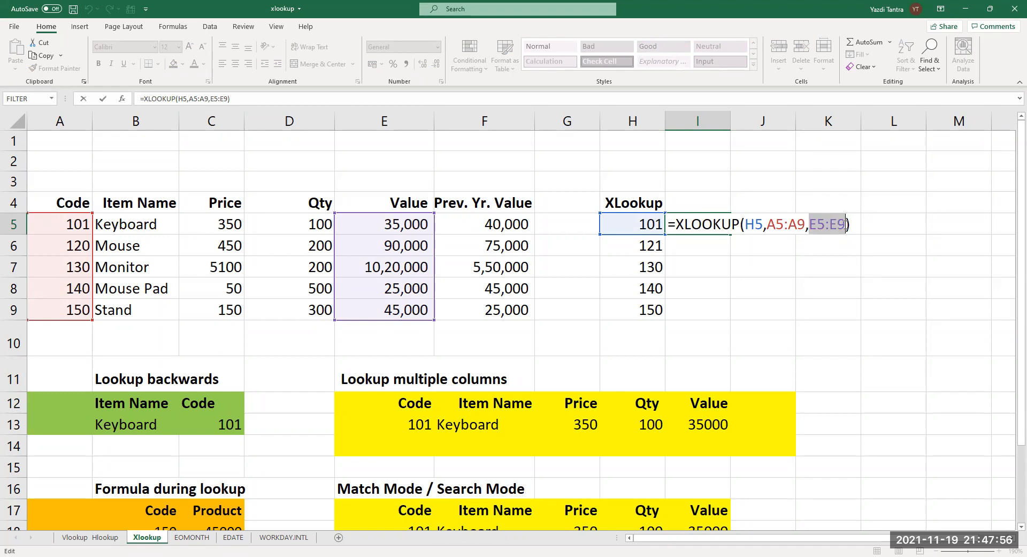
pyautogui.click(485, 234)
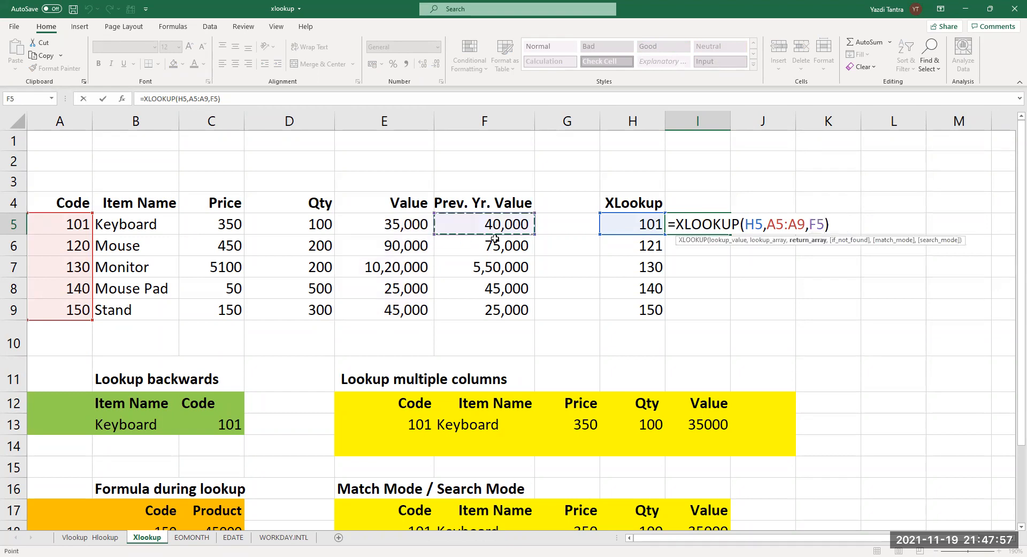
pyautogui.keyDown('shift'); pyautogui.click(503, 310); pyautogui.keyUp('shift')
pyautogui.press('Return')
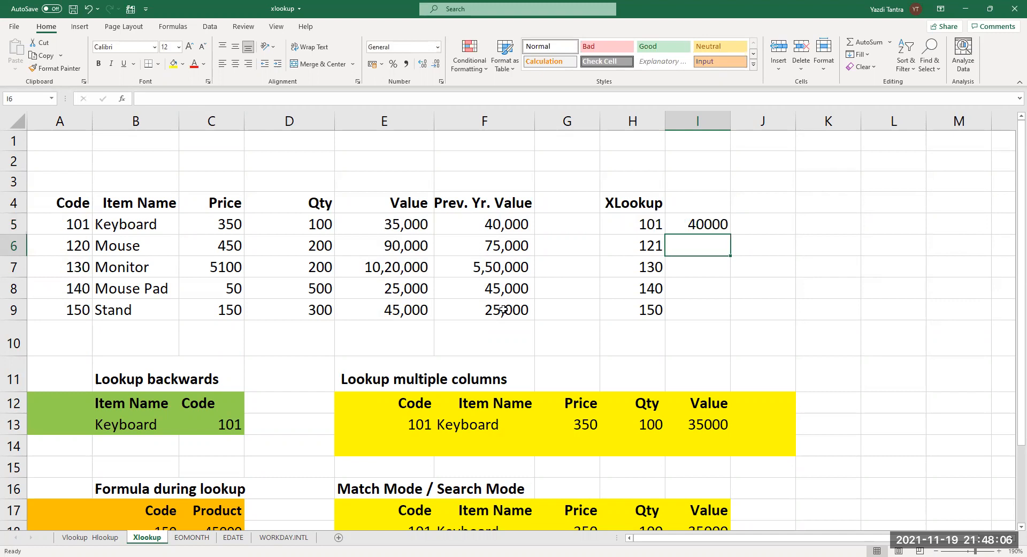
pyautogui.press('Up')
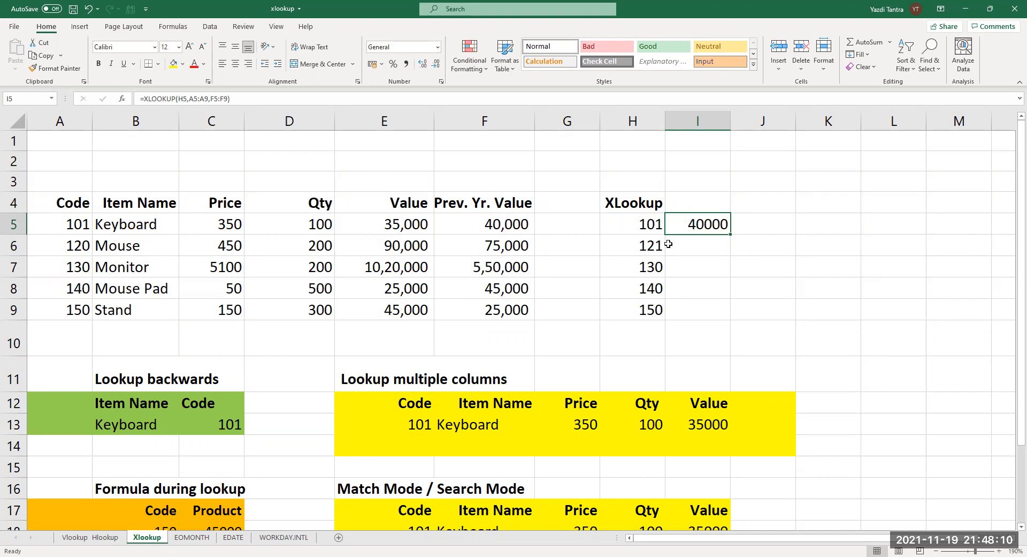
pyautogui.doubleClick(700, 225)
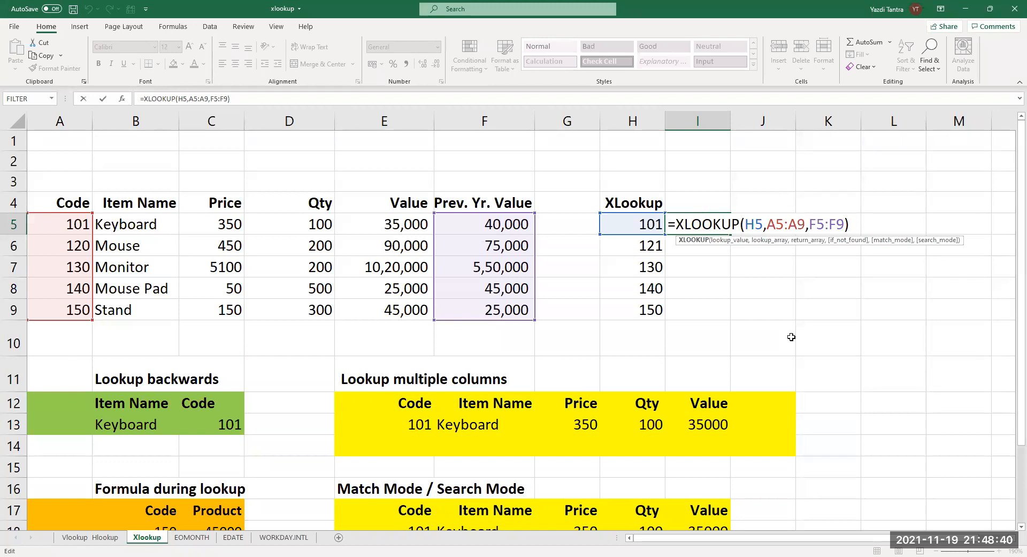
pyautogui.press('Return')
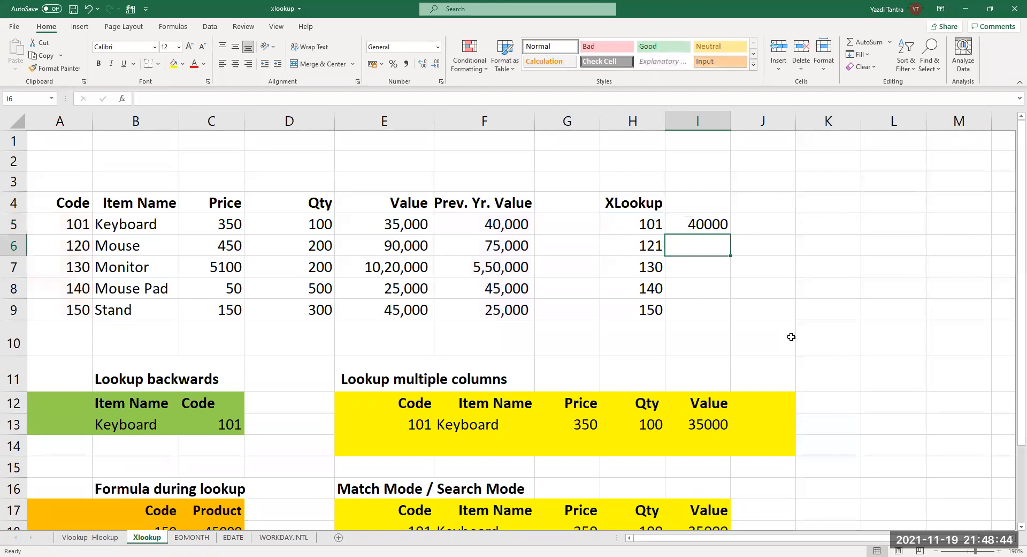
# Enter =XLOOKUP(H6,A5:A9,D5:D9) in I6 to return the quantity for the code in H6.
pyautogui.write('=')
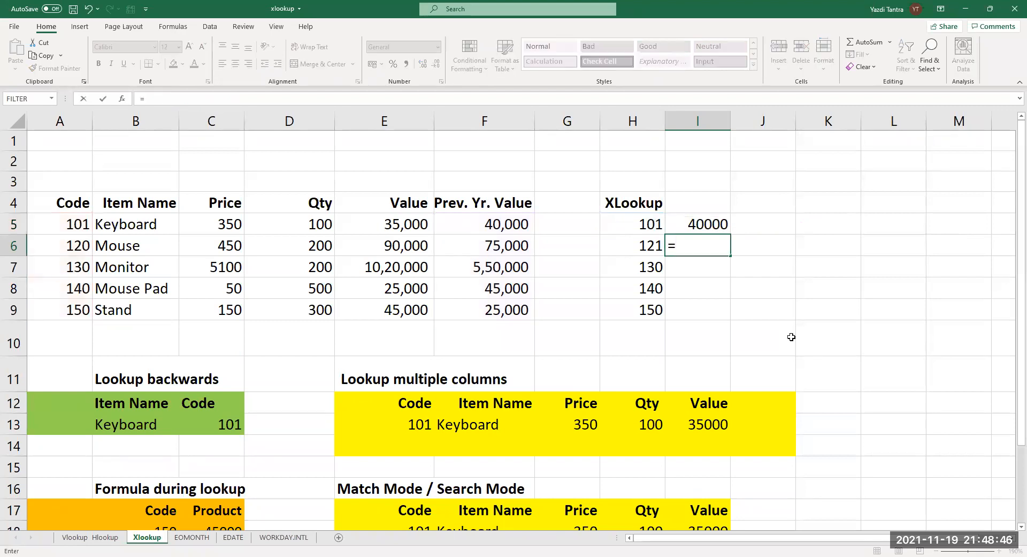
pyautogui.write('xlookup')
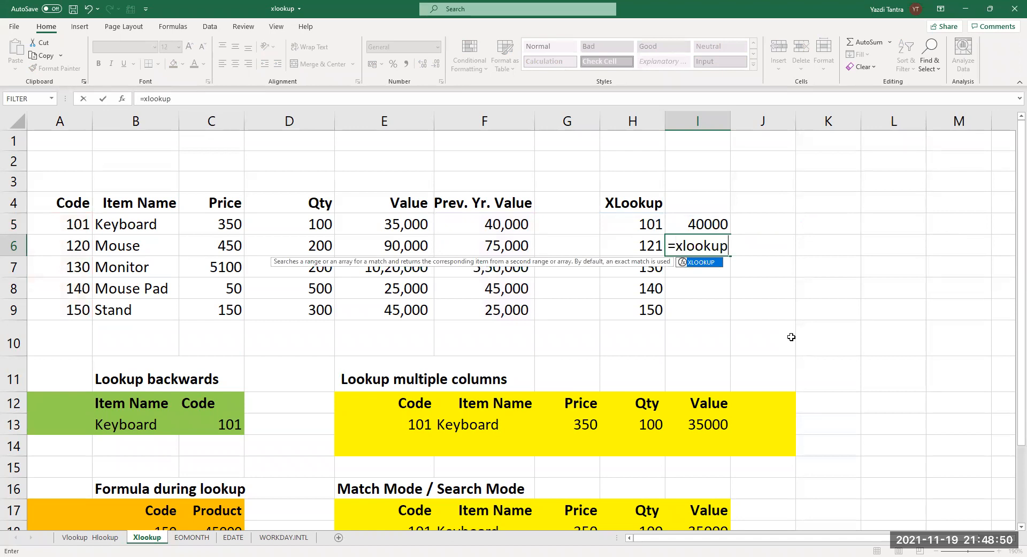
pyautogui.write('(')
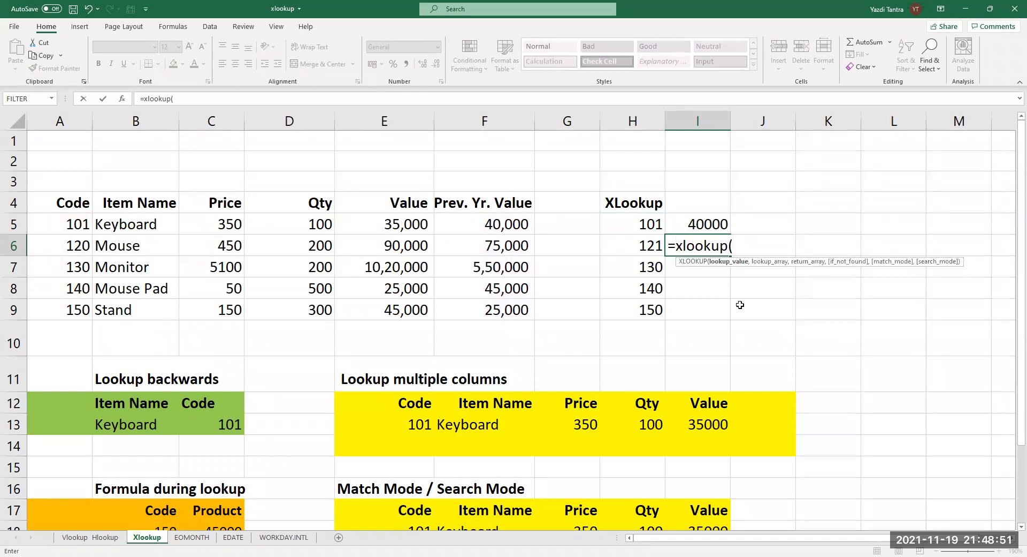
pyautogui.click(631, 249)
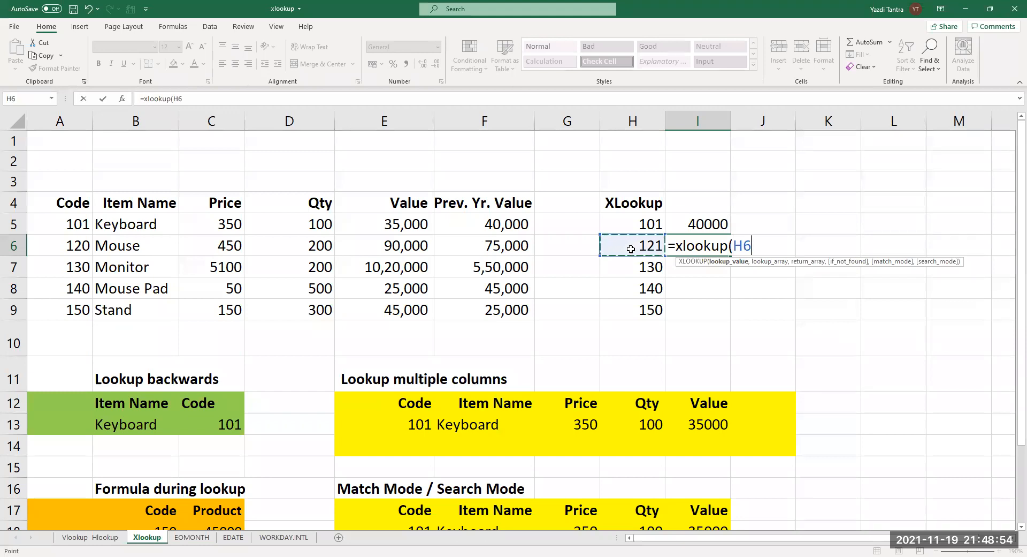
pyautogui.write(',')
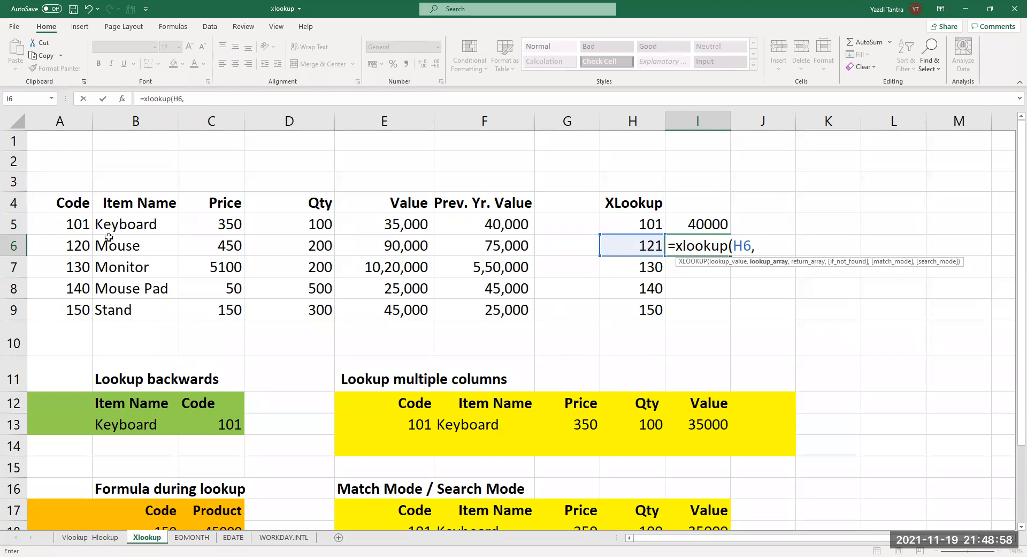
pyautogui.click(77, 234)
pyautogui.moveTo(77, 236); pyautogui.dragTo(83, 306)
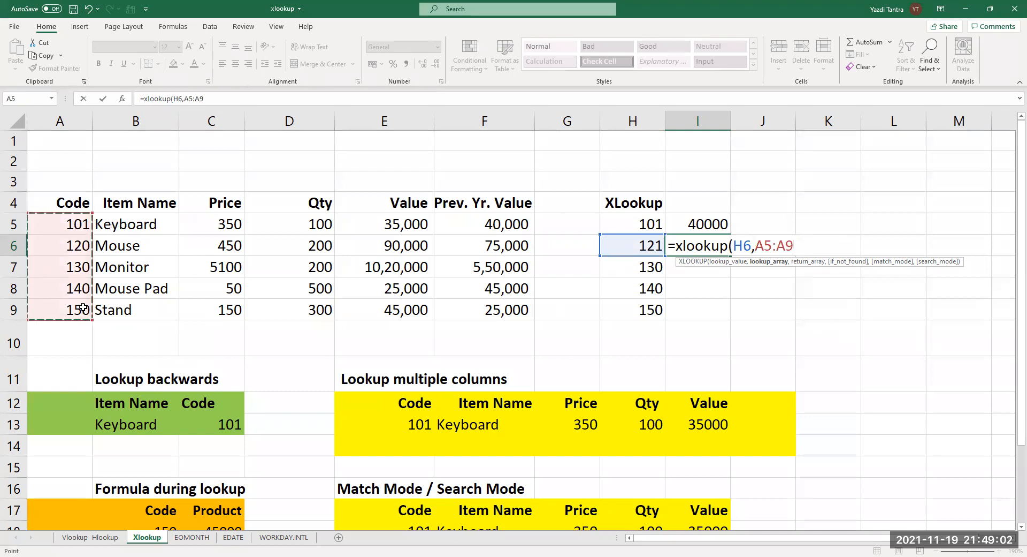
pyautogui.write(',')
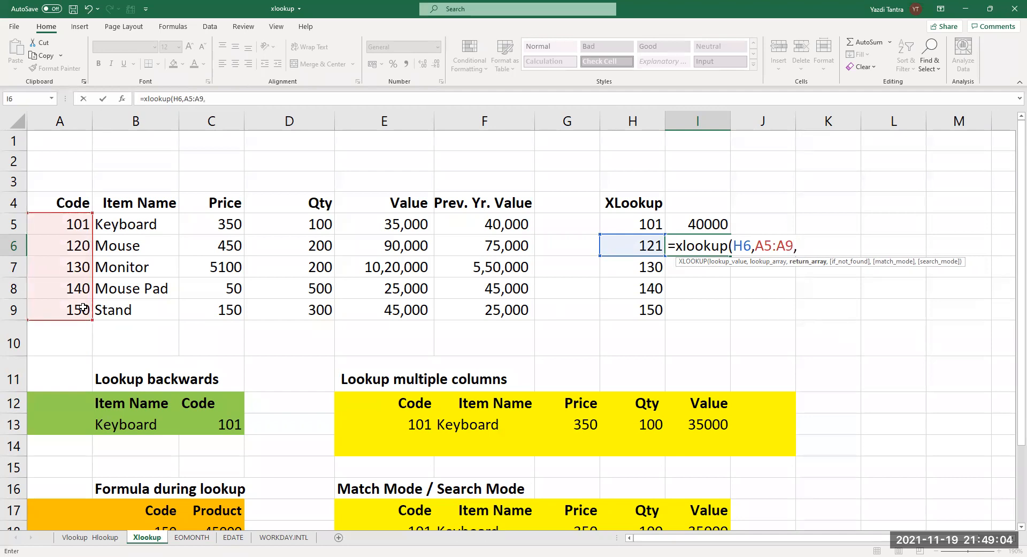
pyautogui.click(313, 224)
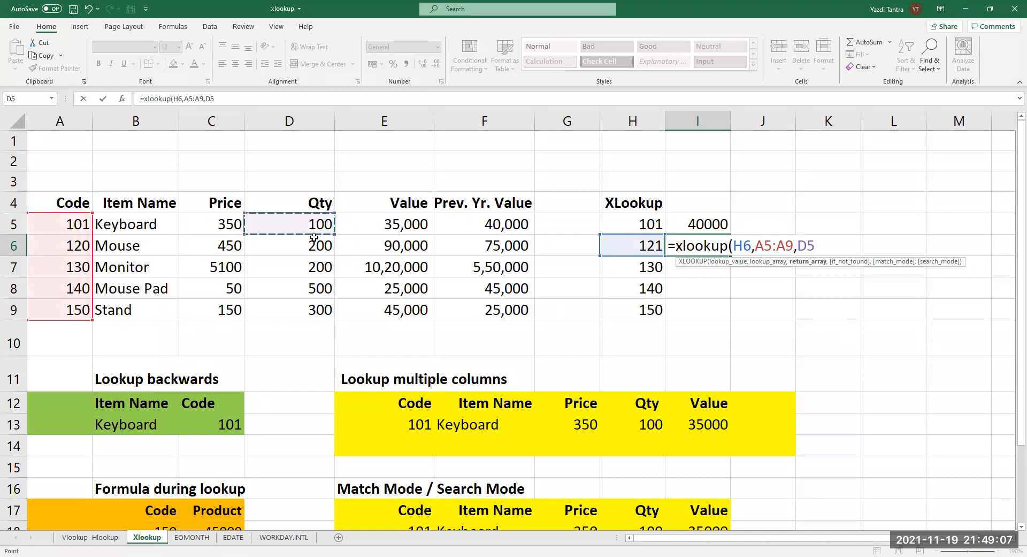
pyautogui.keyDown('shift'); pyautogui.click(314, 302); pyautogui.keyUp('shift')
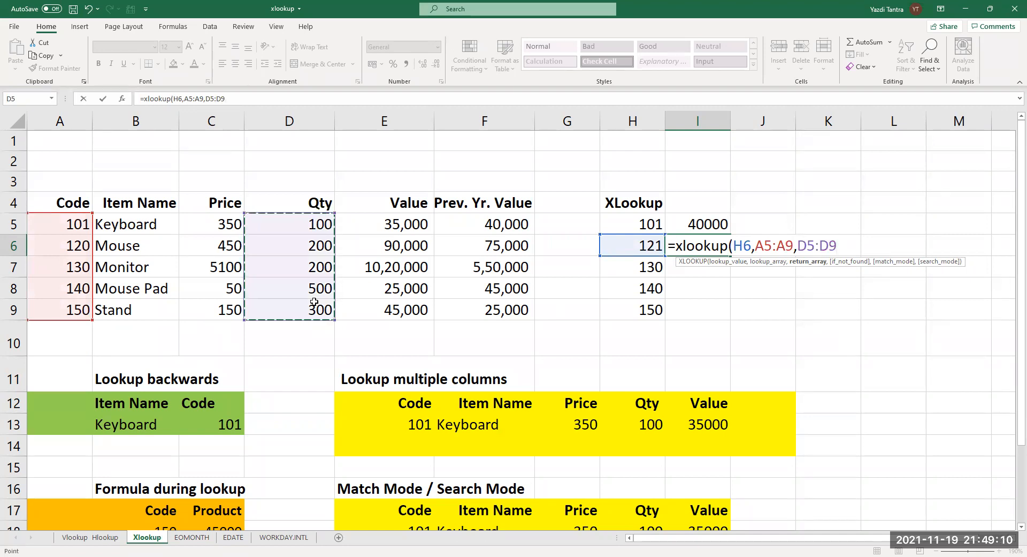
pyautogui.press('Return')
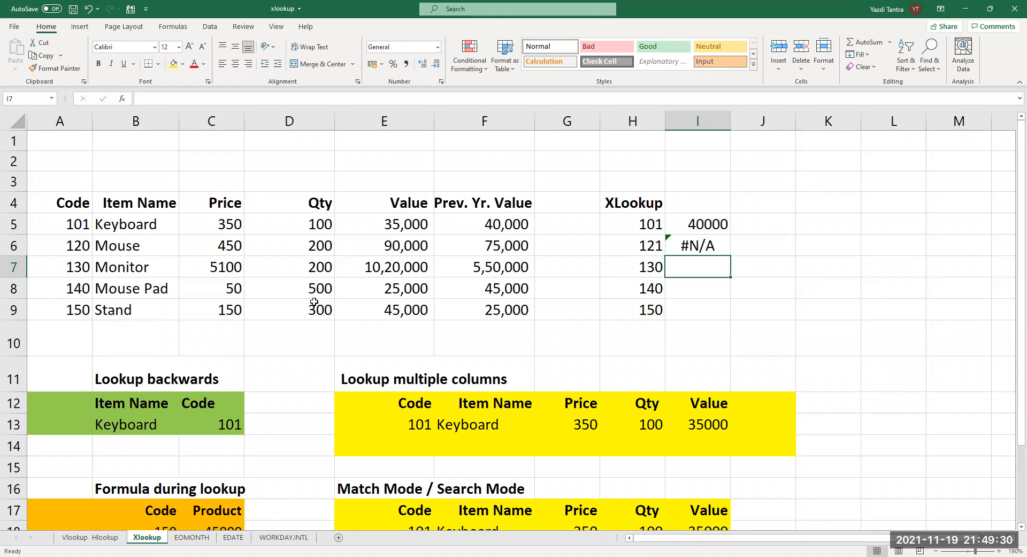
# Test the I6 lookup with code 120 in H6, and set the code back to 121.
pyautogui.press('Up')
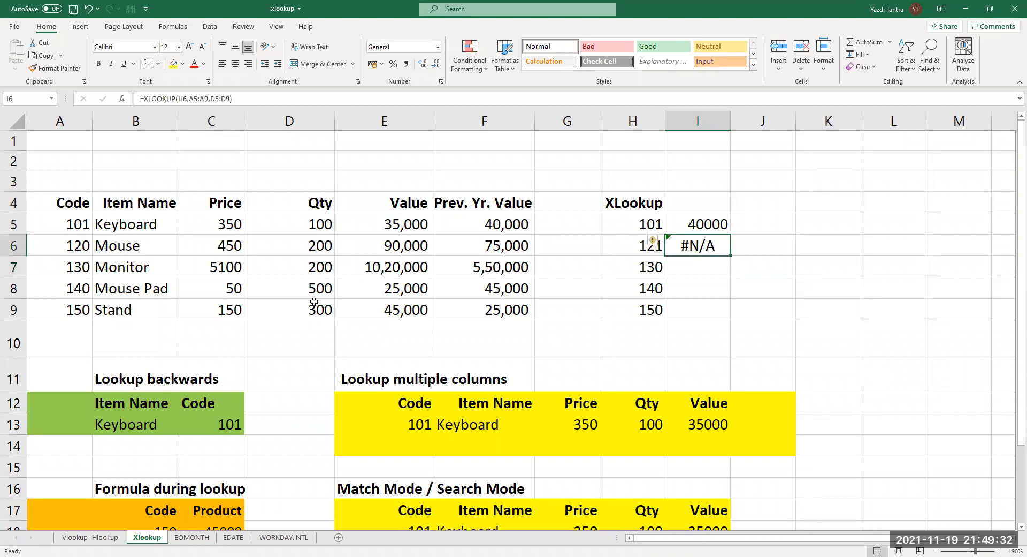
pyautogui.press('Left')
pyautogui.write('120')
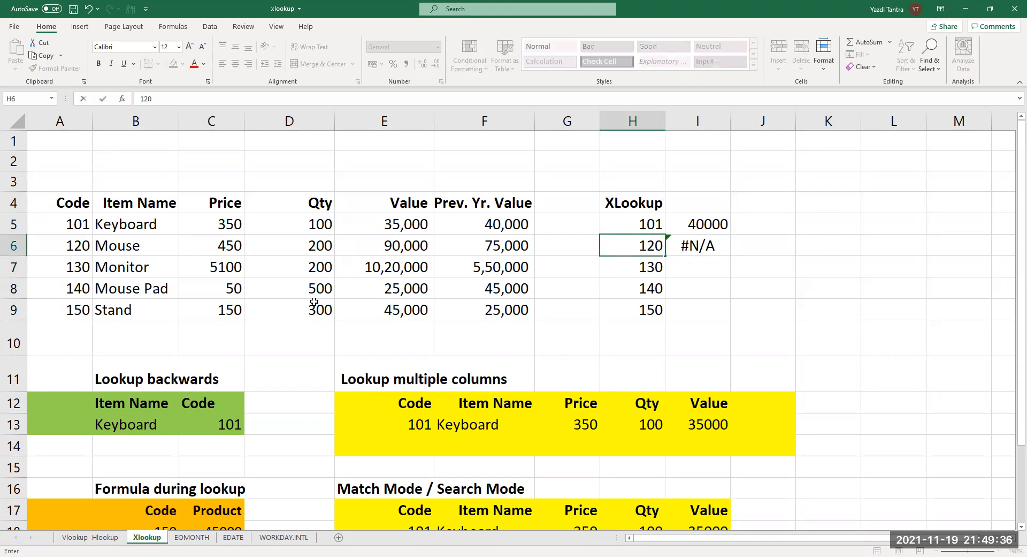
pyautogui.press('Return')
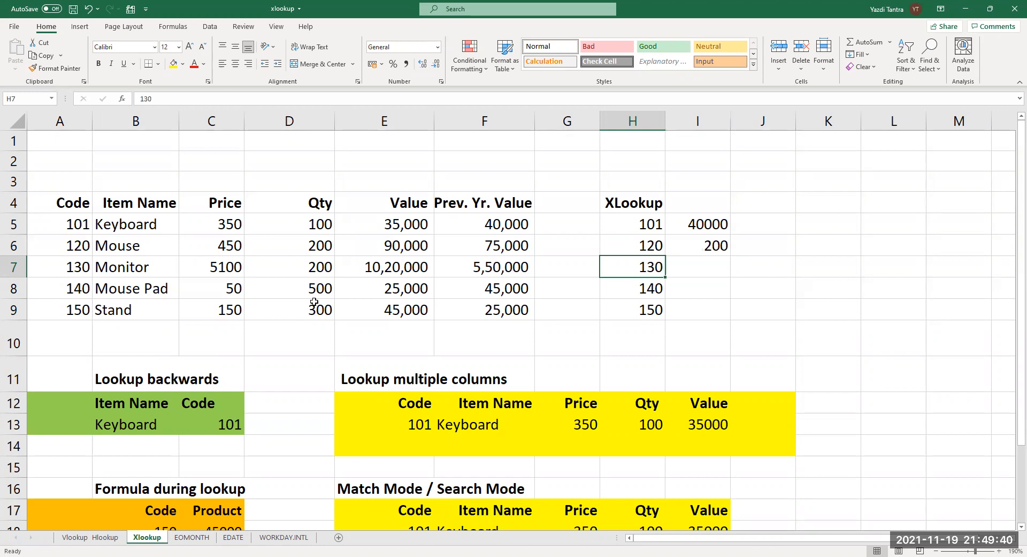
pyautogui.click(694, 247)
pyautogui.doubleClick(651, 245)
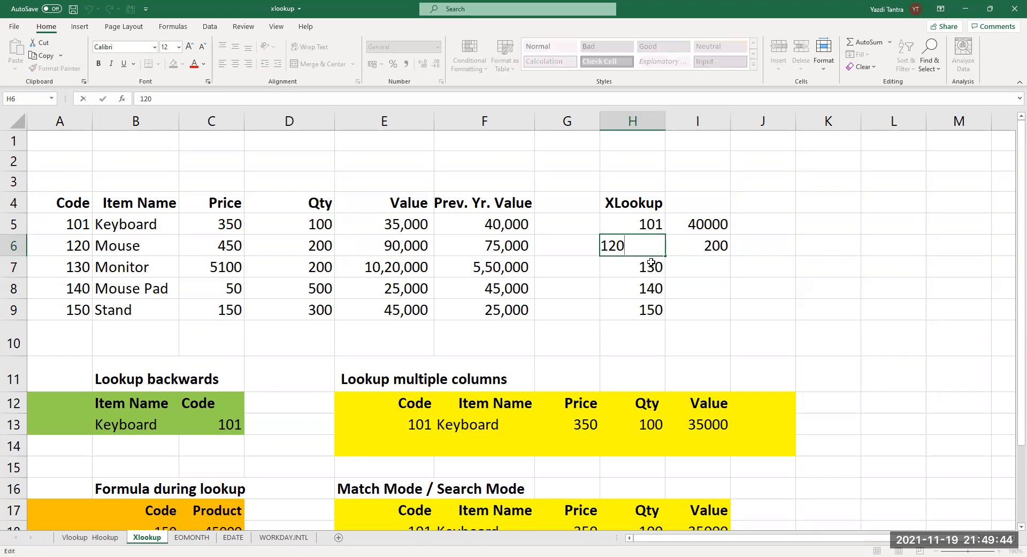
pyautogui.press('BackSpace')
pyautogui.write('1')
pyautogui.press('Return')
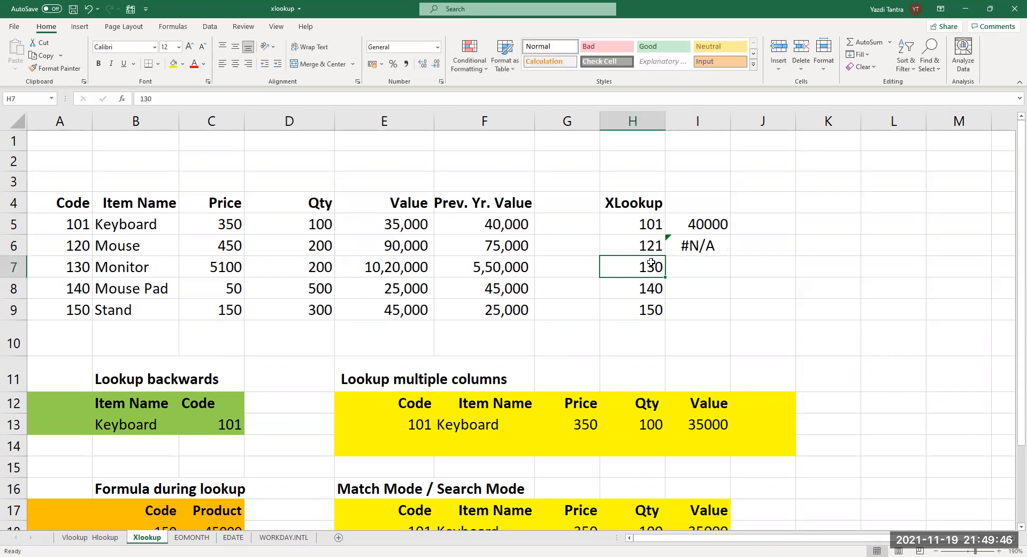
# Add "not found" as the if_not_found argument of the XLOOKUP in I6, and widen column I to fit the text.
pyautogui.doubleClick(694, 247)
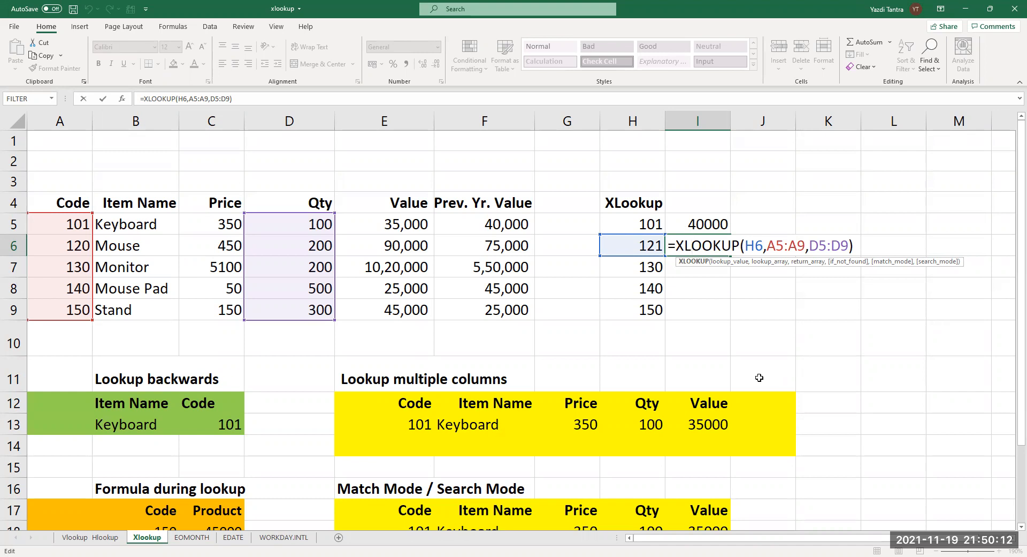
pyautogui.press('Right')
pyautogui.press('Right')
pyautogui.press('Right')
pyautogui.press('Right')
pyautogui.press('Right')
pyautogui.press('Right')
pyautogui.press('Right')
pyautogui.press('Right')
pyautogui.press('Right')
pyautogui.press('Right')
pyautogui.press('Right')
pyautogui.press('Right')
pyautogui.press('Right')
pyautogui.press('Right')
pyautogui.press('Right')
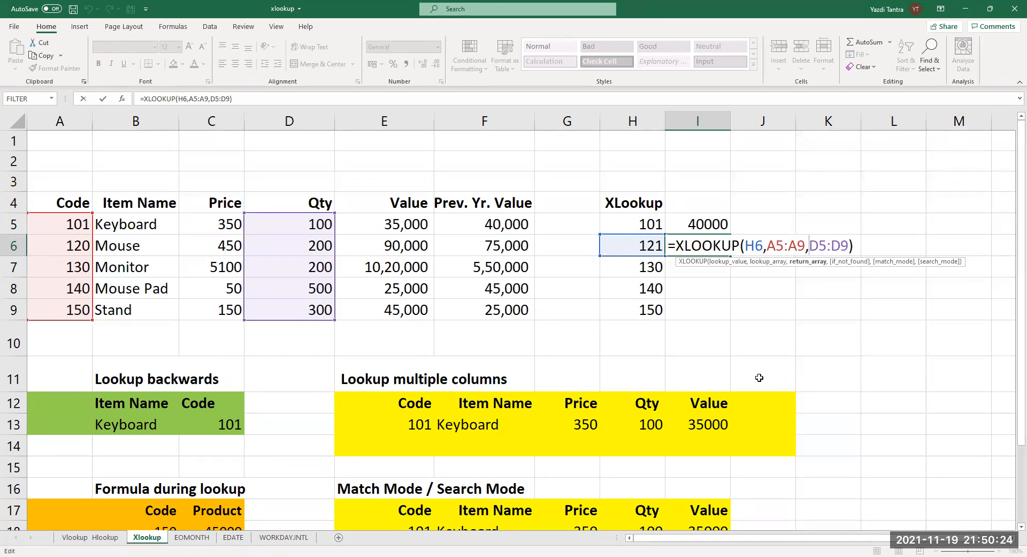
pyautogui.press('Right')
pyautogui.press('Right')
pyautogui.press('Right')
pyautogui.press('Right')
pyautogui.press('Right')
pyautogui.write(',')
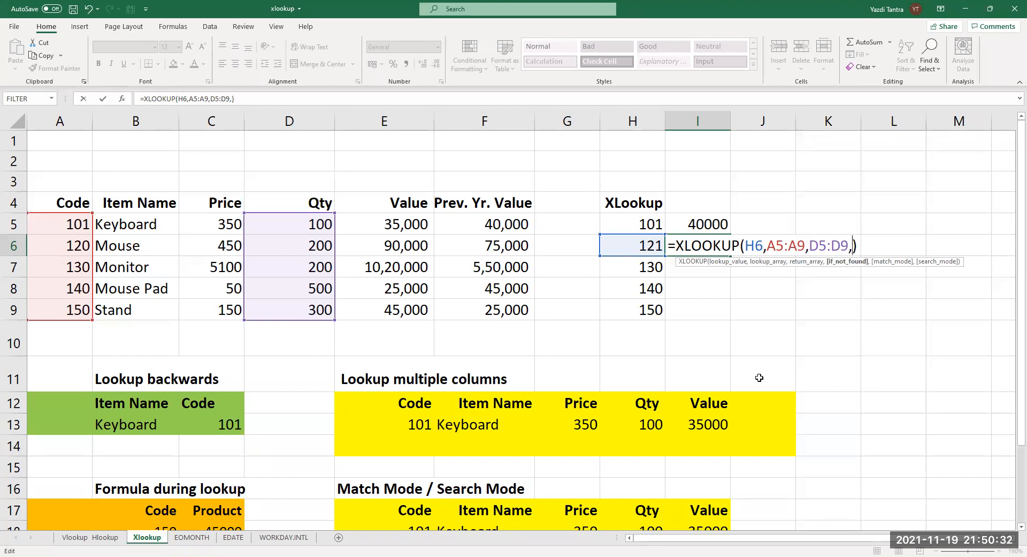
pyautogui.write('"')
pyautogui.write('not')
pyautogui.write(' found')
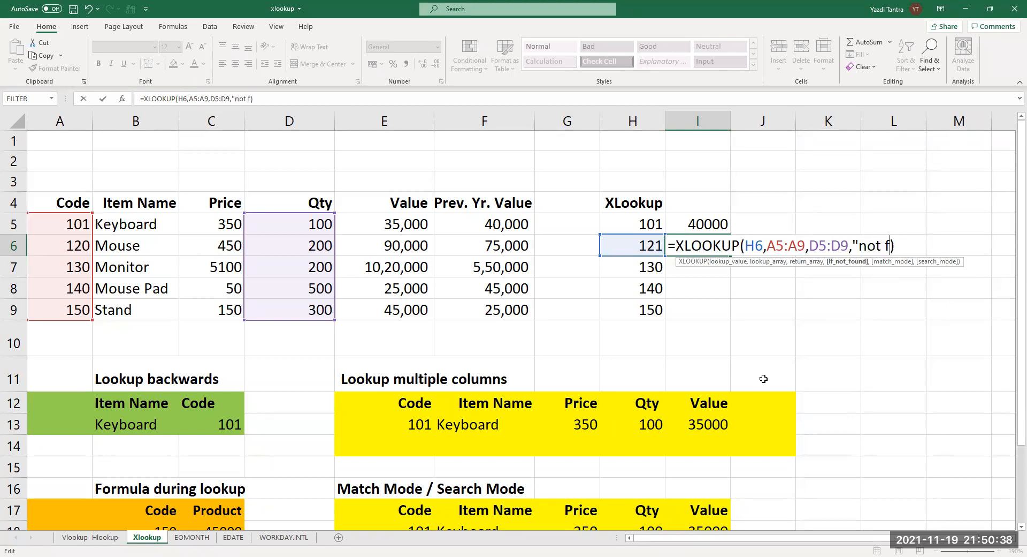
pyautogui.write('"')
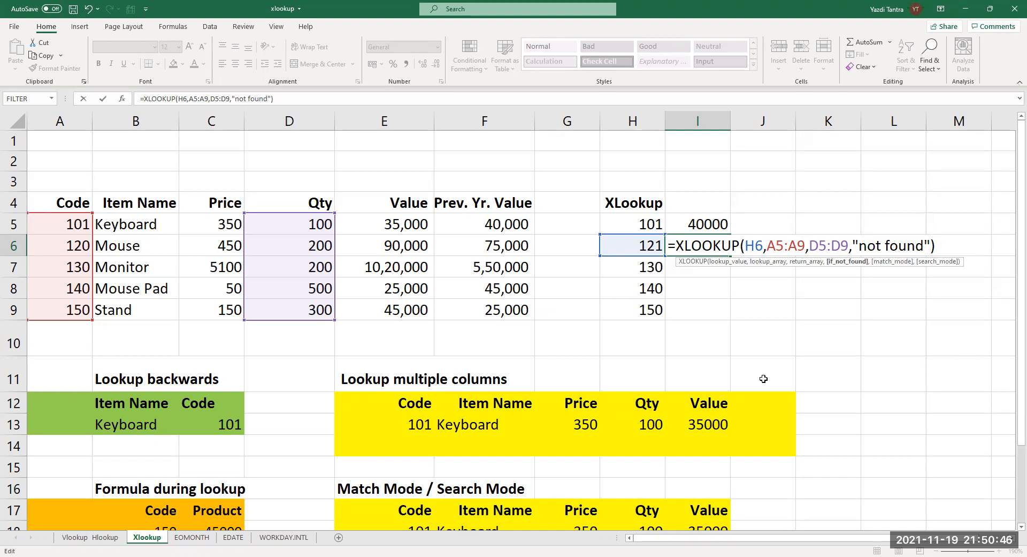
pyautogui.press('Return')
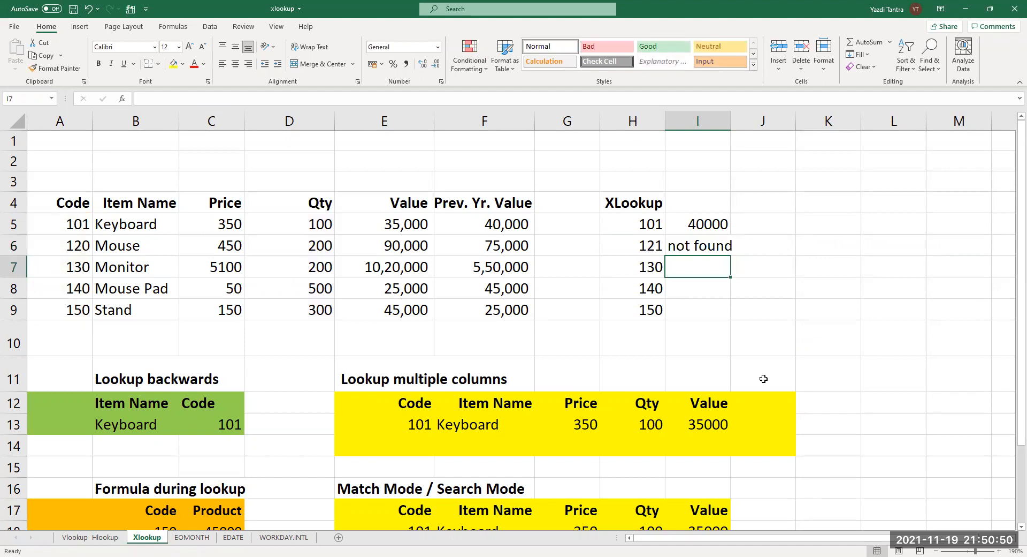
pyautogui.moveTo(732, 115); pyautogui.dragTo(748, 115)
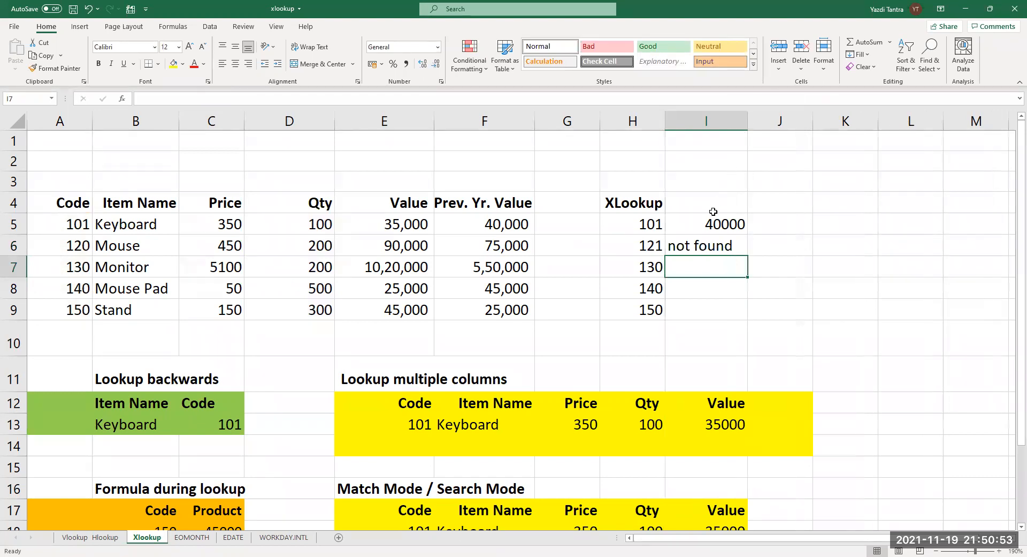
# Change the if_not_found text of the XLOOKUP in I6 to "not app".
pyautogui.click(698, 244)
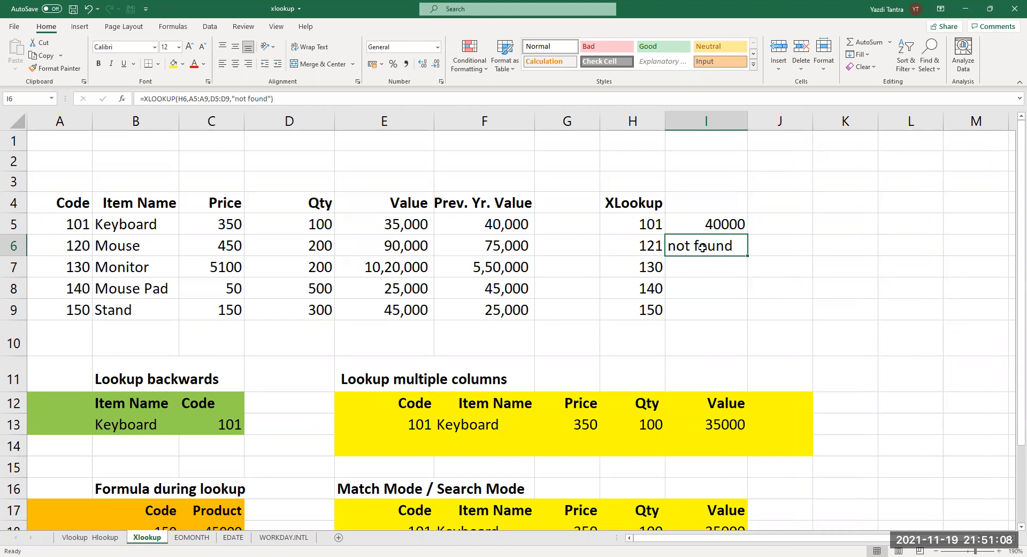
pyautogui.doubleClick(698, 244)
pyautogui.click(861, 245)
pyautogui.click(886, 245)
pyautogui.press('Delete')
pyautogui.press('Delete')
pyautogui.press('Delete')
pyautogui.press('Delete')
pyautogui.press('Delete')
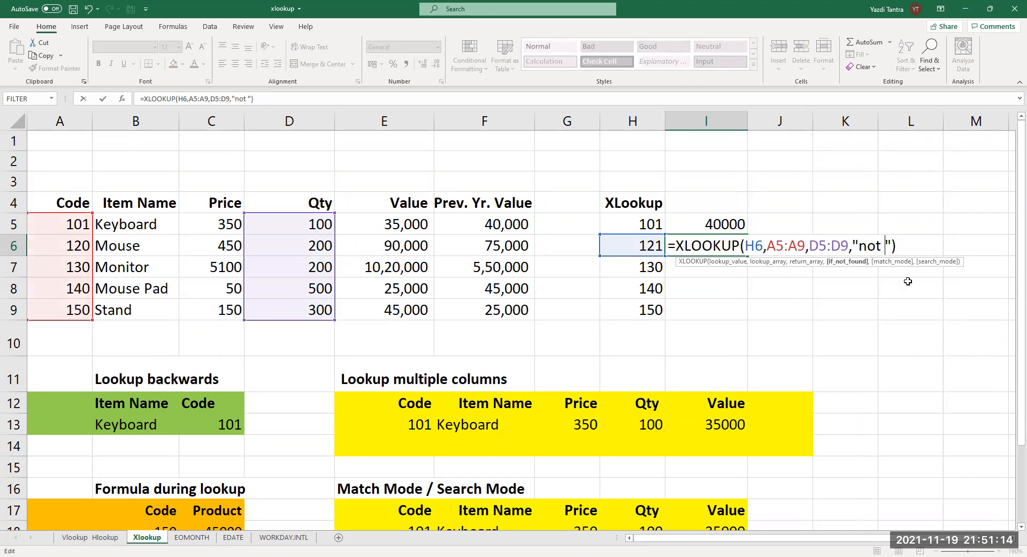
pyautogui.write('app')
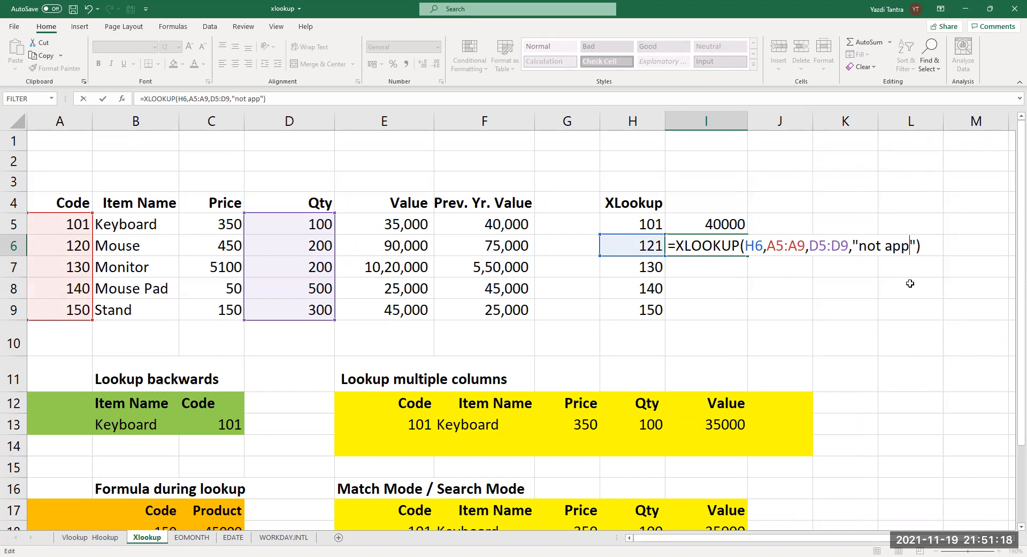
pyautogui.press('Return')
pyautogui.press('Up')
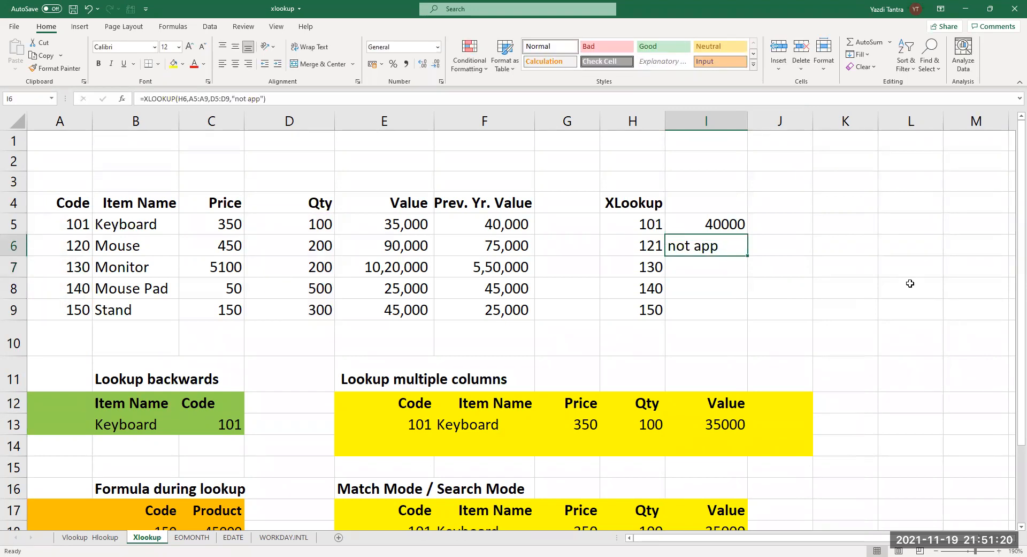
# Test the if_not_found argument by entering code 120 in H6, and set the code back to 121.
pyautogui.press('Left')
pyautogui.write('120')
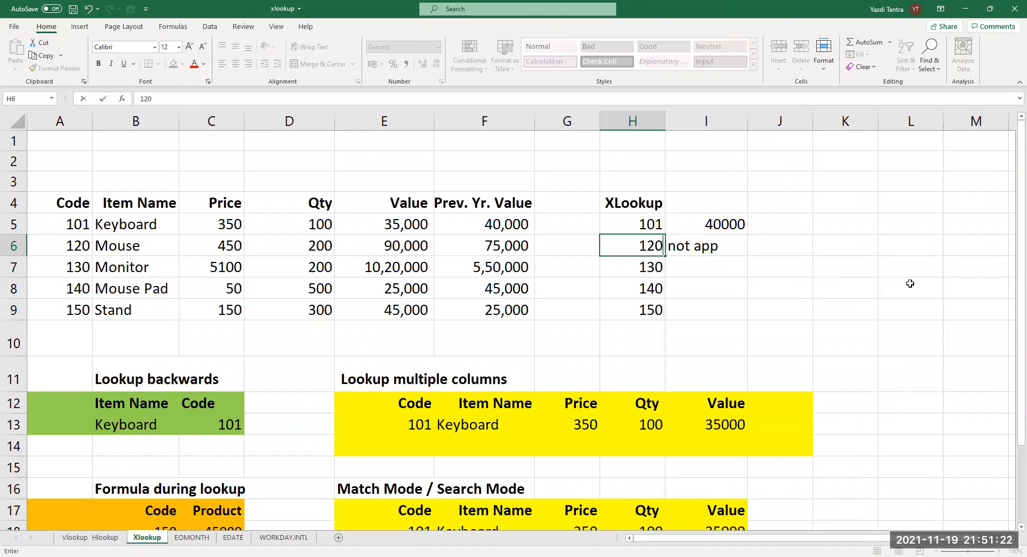
pyautogui.press('Return')
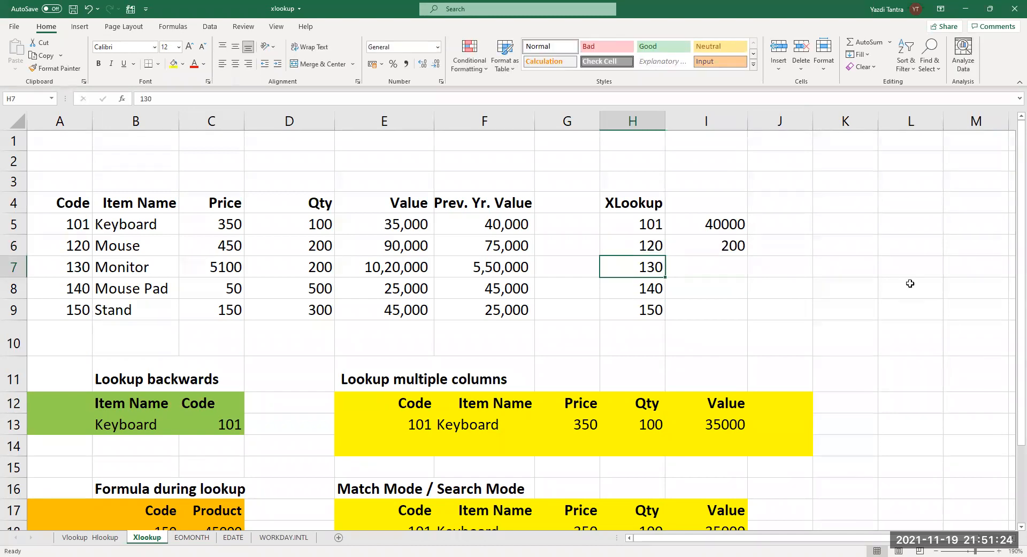
pyautogui.press('Up')
pyautogui.press('F2')
pyautogui.press('BackSpace')
pyautogui.write('1')
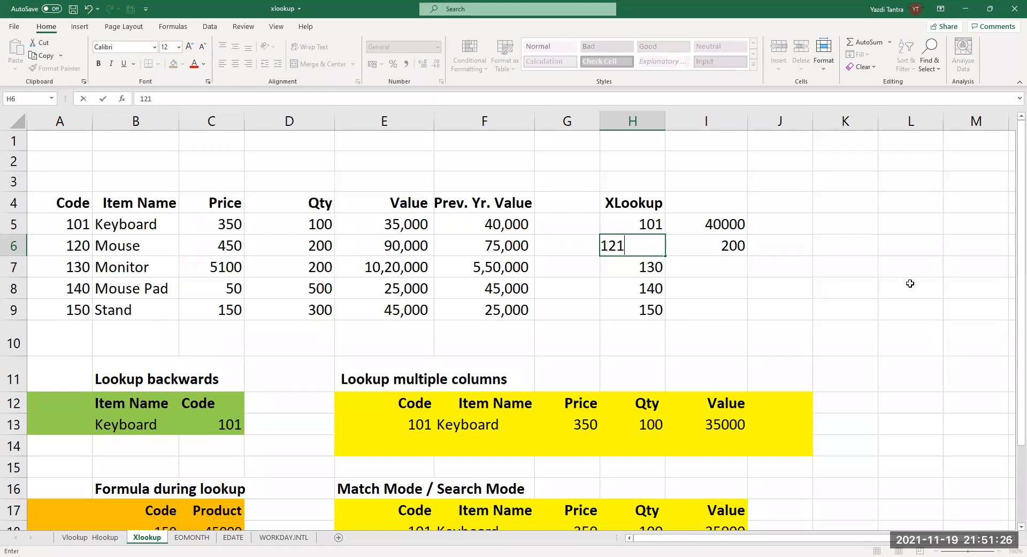
pyautogui.press('Return')
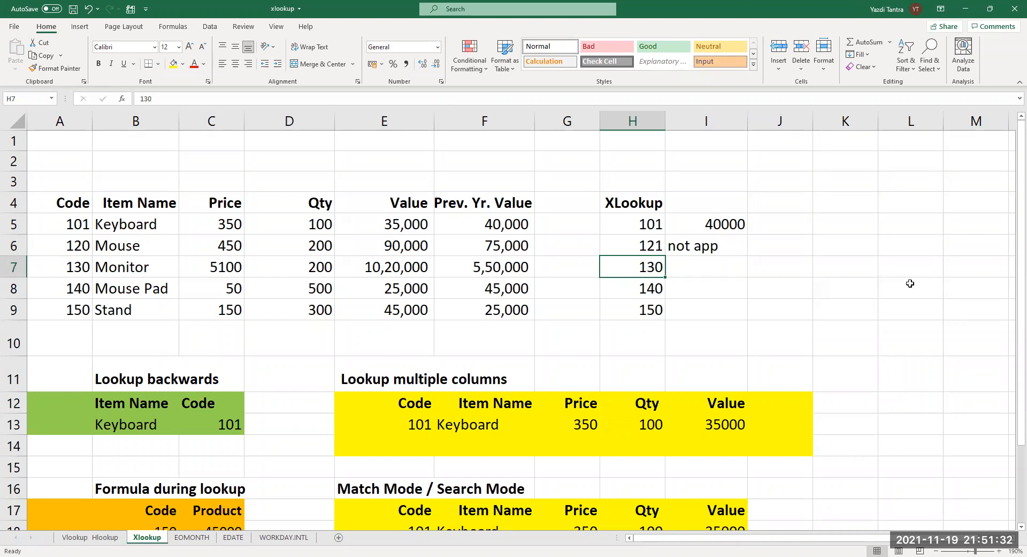
# Make the XLOOKUP ranges in I5 absolute as $A$5:$A$9 and $F$5:$F$9, and fill the formula down to I9.
pyautogui.press('Up')
pyautogui.press('Up')
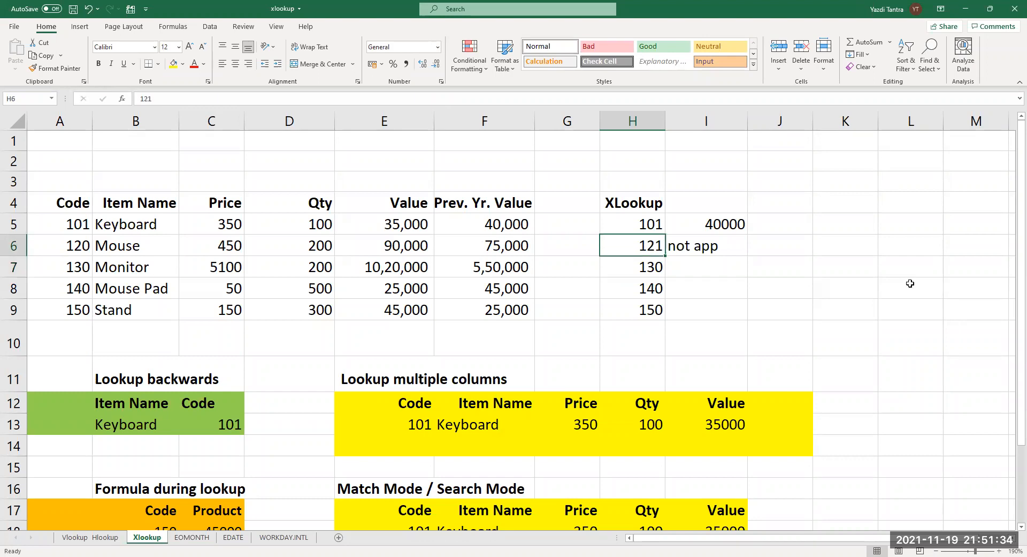
pyautogui.press('Right')
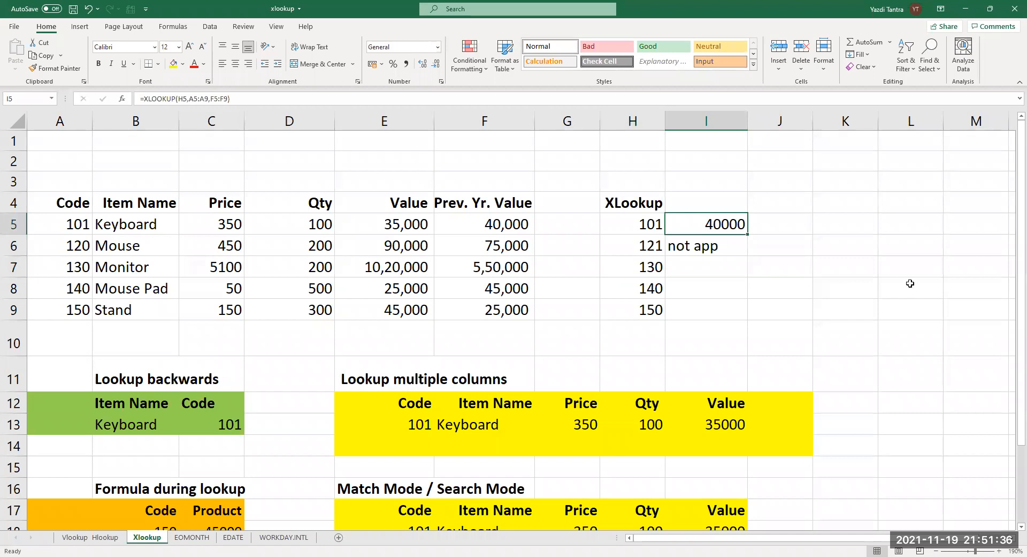
pyautogui.press('F2')
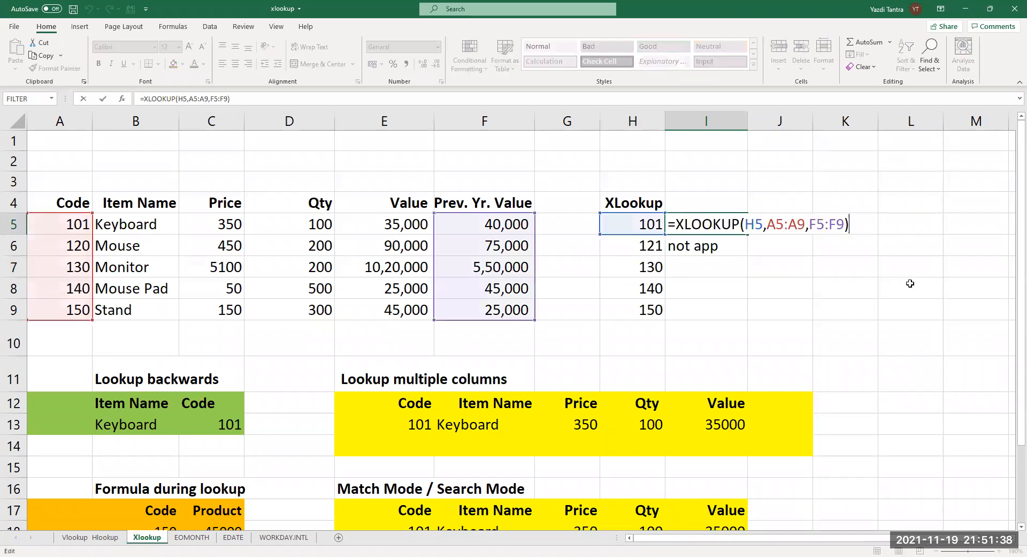
pyautogui.click(774, 224)
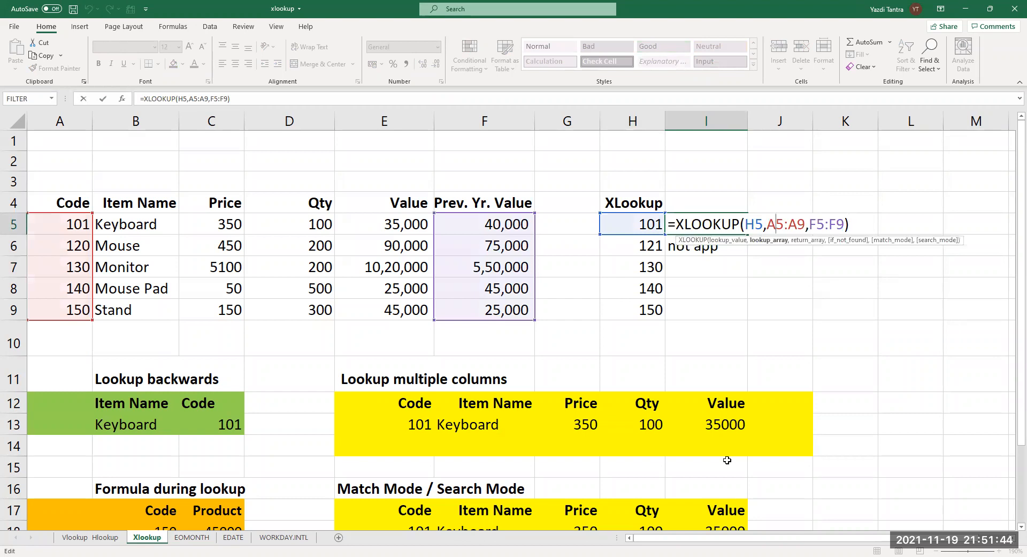
pyautogui.press('F4')
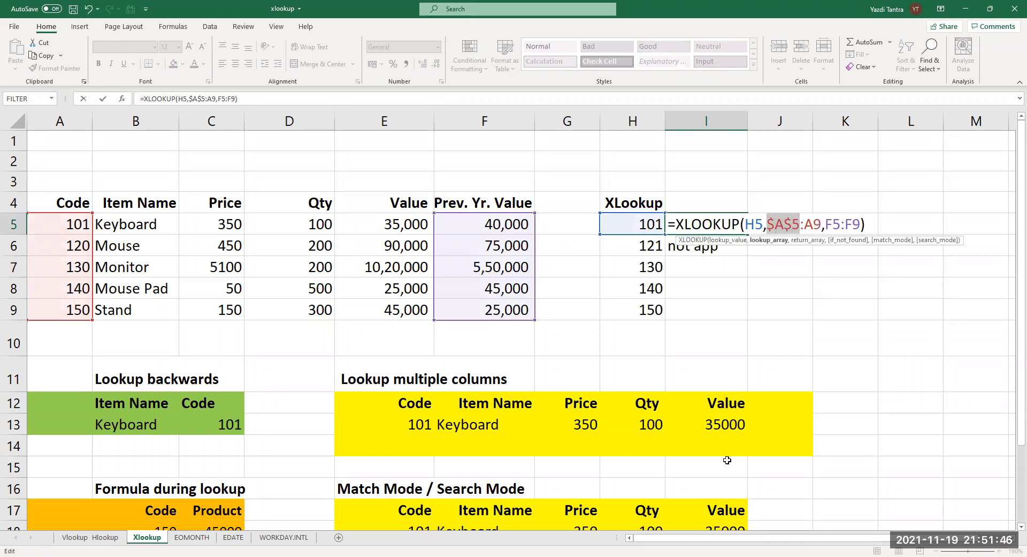
pyautogui.press('Right')
pyautogui.press('Right')
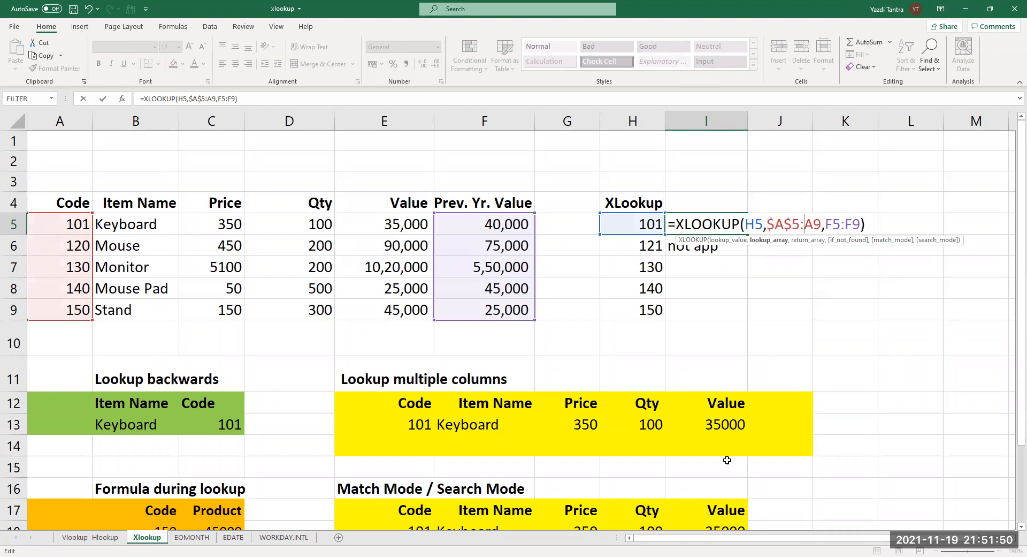
pyautogui.press('F4')
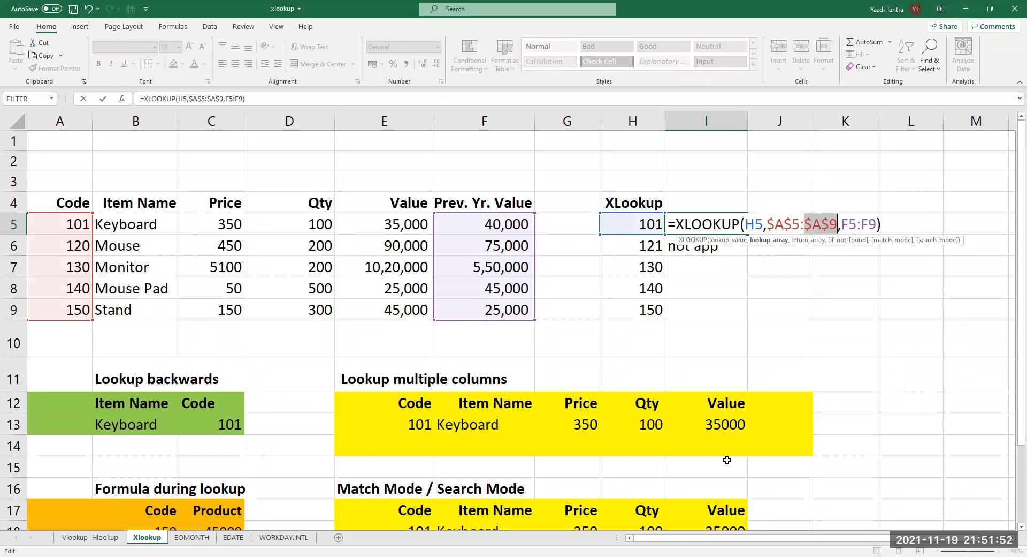
pyautogui.press('Right')
pyautogui.press('Right')
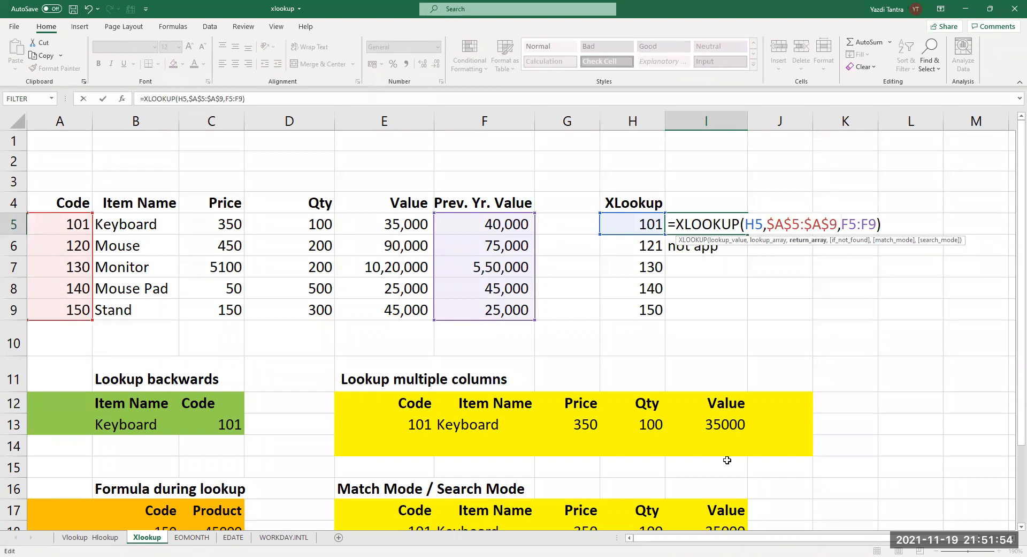
pyautogui.press('F4')
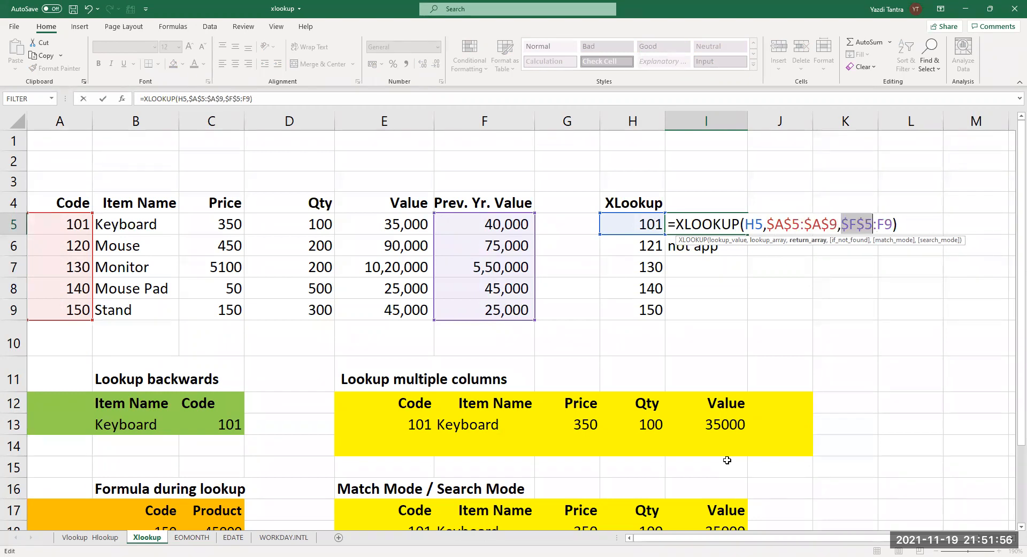
pyautogui.press('Right')
pyautogui.press('Right')
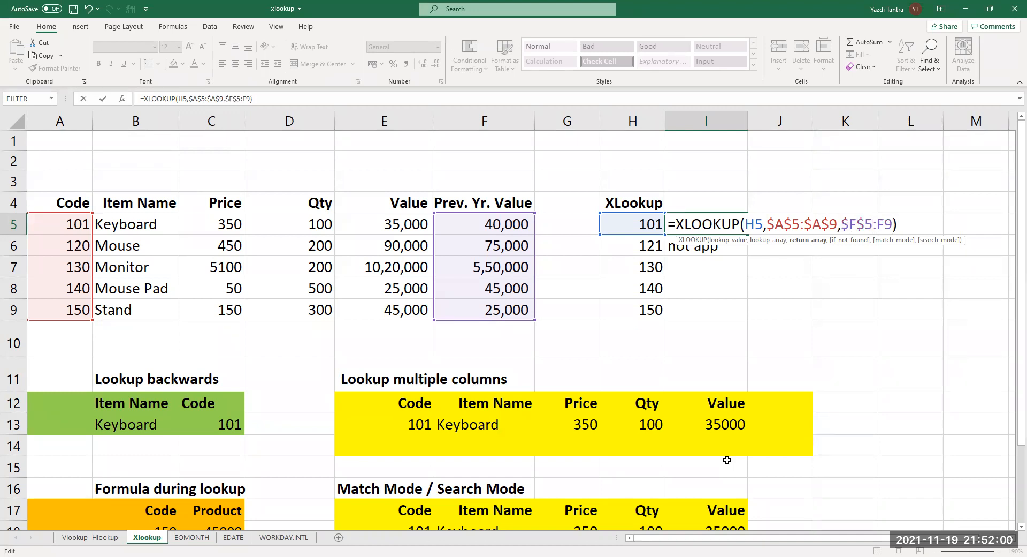
pyautogui.press('F4')
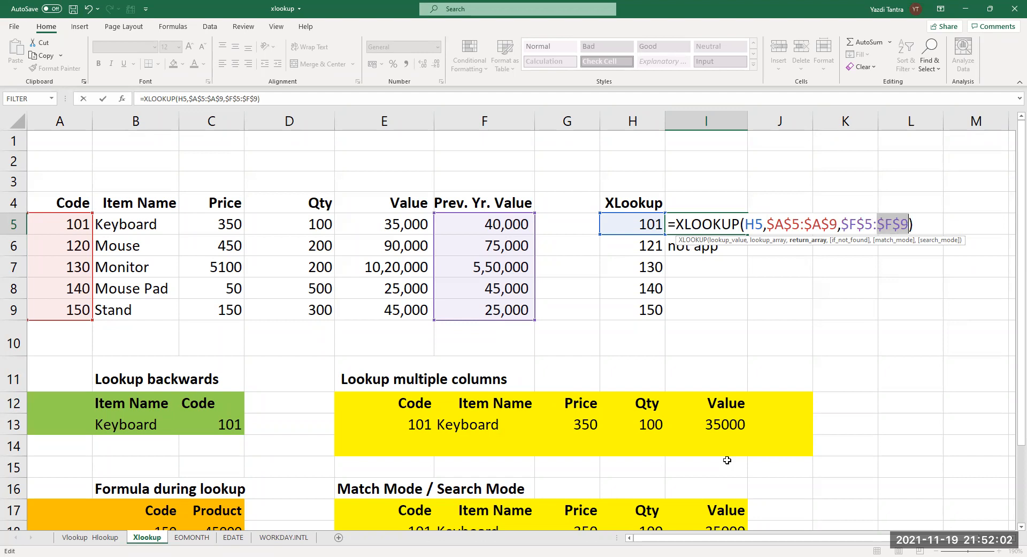
pyautogui.press('Return')
pyautogui.click(701, 222)
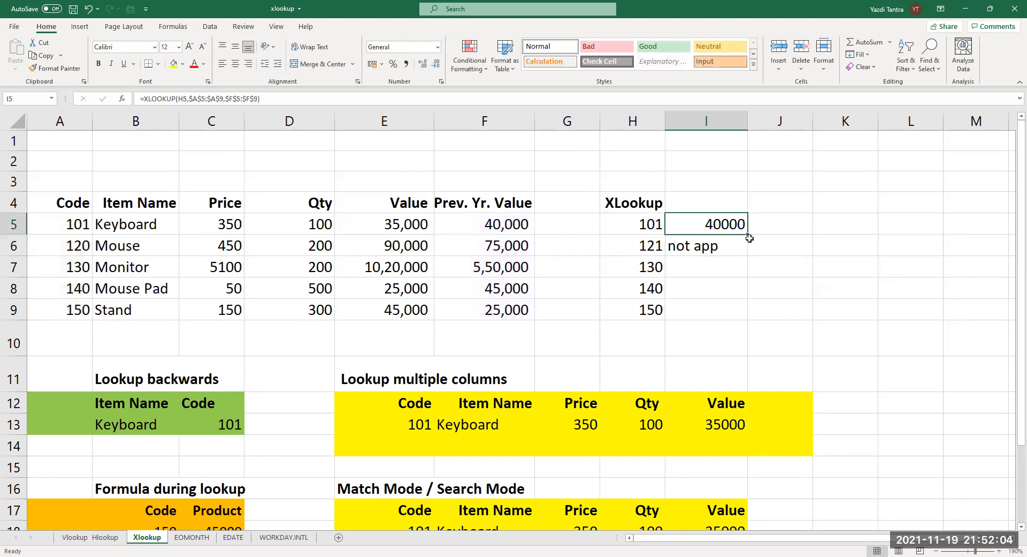
pyautogui.moveTo(747, 234); pyautogui.dragTo(740, 314)
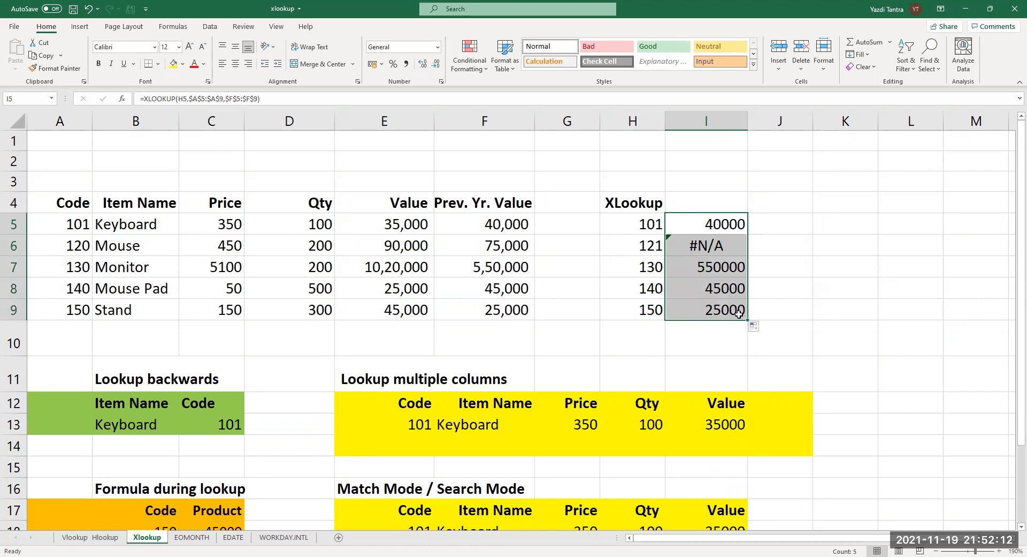
# Add "sorry" as the if_not_found argument of the XLOOKUP in I5.
pyautogui.click(707, 226)
pyautogui.doubleClick(707, 226)
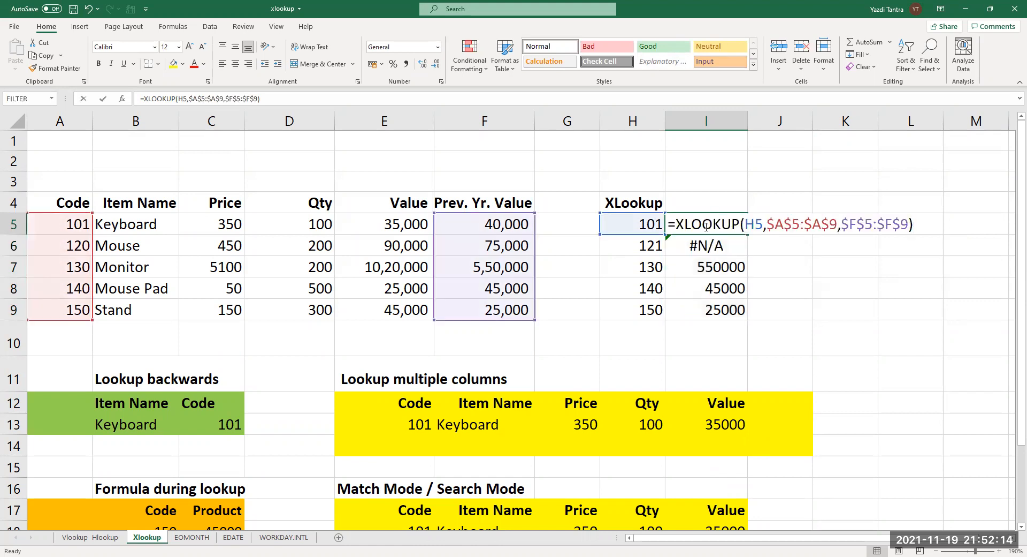
pyautogui.click(909, 226)
pyautogui.write(',')
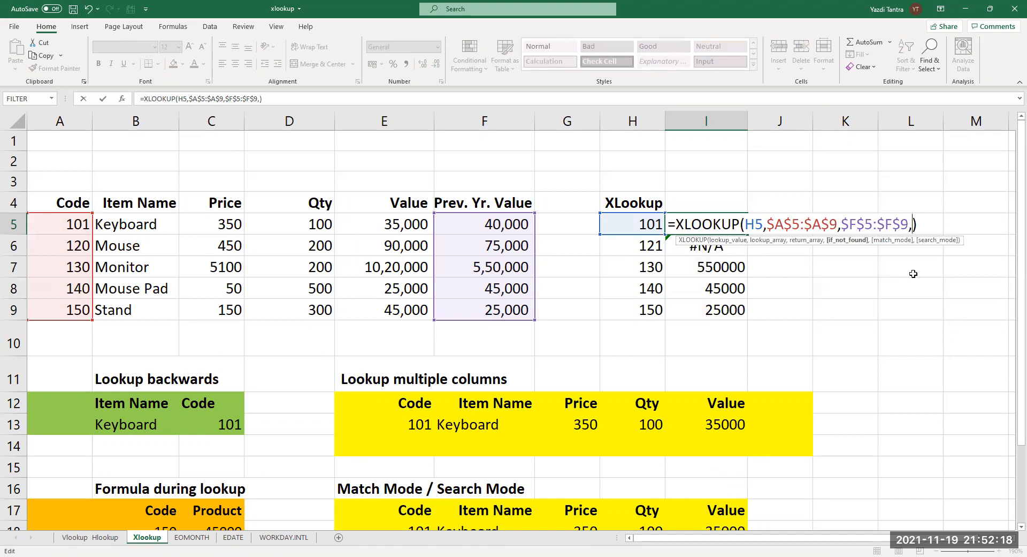
pyautogui.write('"sorry')
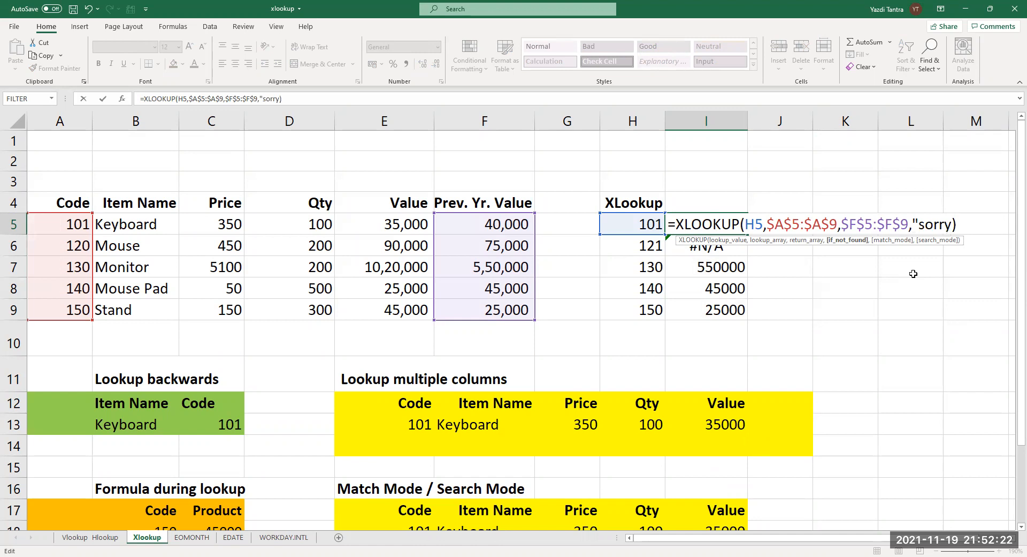
pyautogui.write('"')
pyautogui.press('Return')
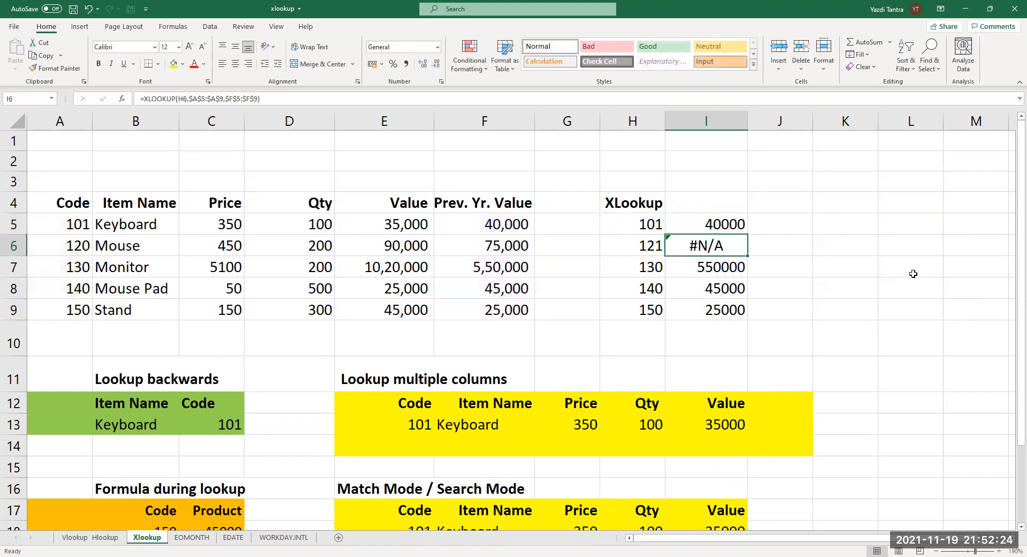
# Check the formula in I6, and fill the updated XLOOKUP from I5 down to I9.
pyautogui.press('Down')
pyautogui.press('Down')
pyautogui.press('Down')
pyautogui.doubleClick(723, 251)
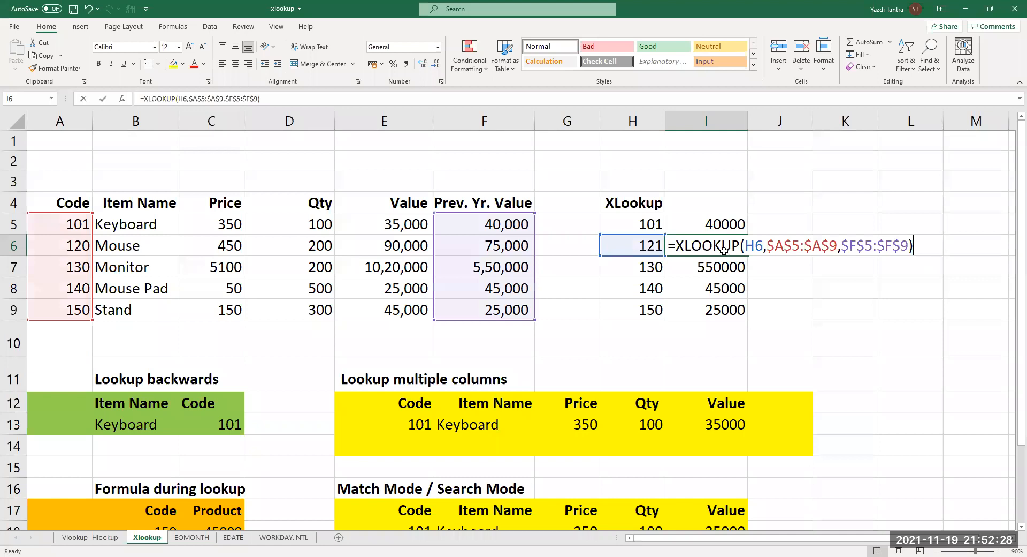
pyautogui.doubleClick(743, 231)
pyautogui.press('Escape')
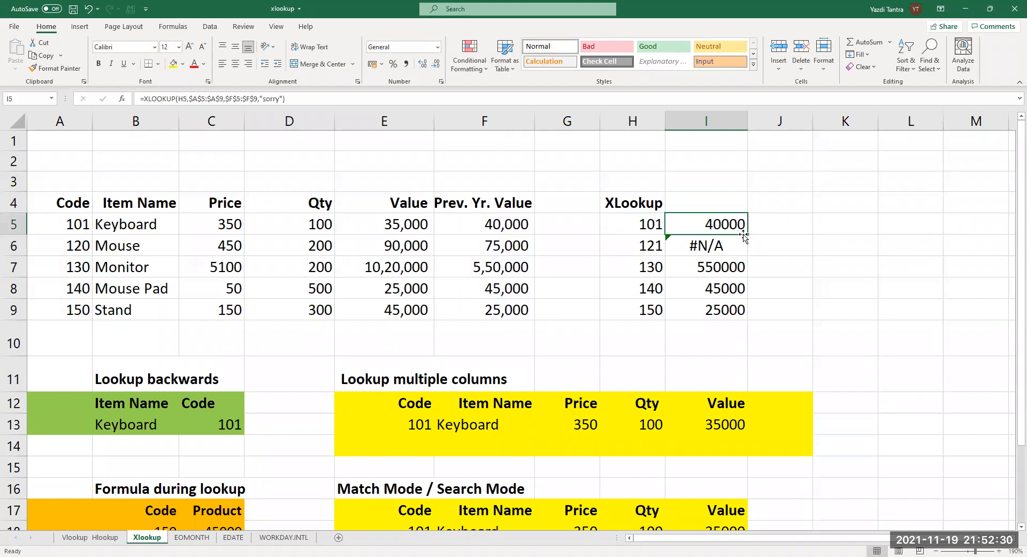
pyautogui.moveTo(748, 235); pyautogui.dragTo(743, 313)
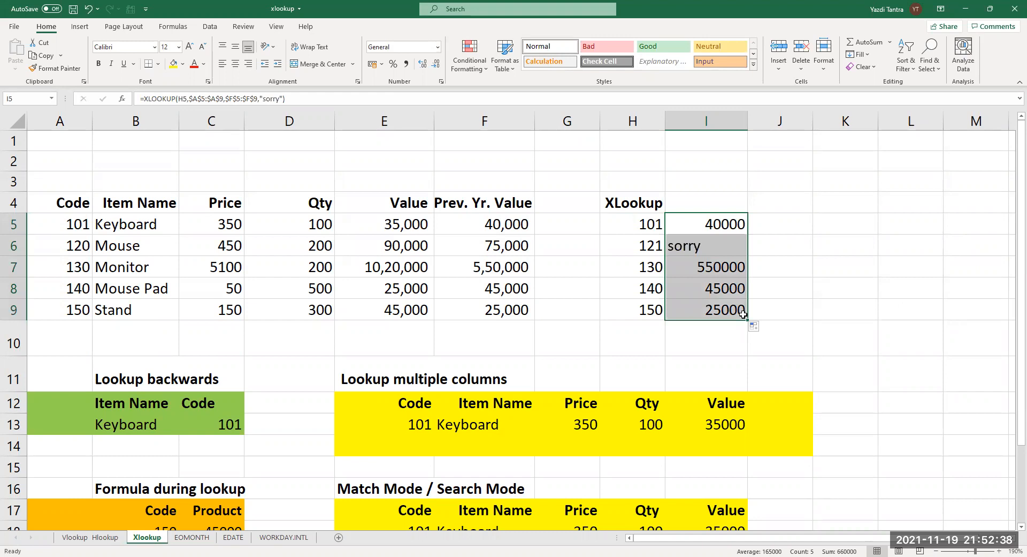
# Review the arguments and referenced ranges of the XLOOKUP formula in I5, leaving the formula as it is.
pyautogui.click(714, 221)
pyautogui.doubleClick(714, 221)
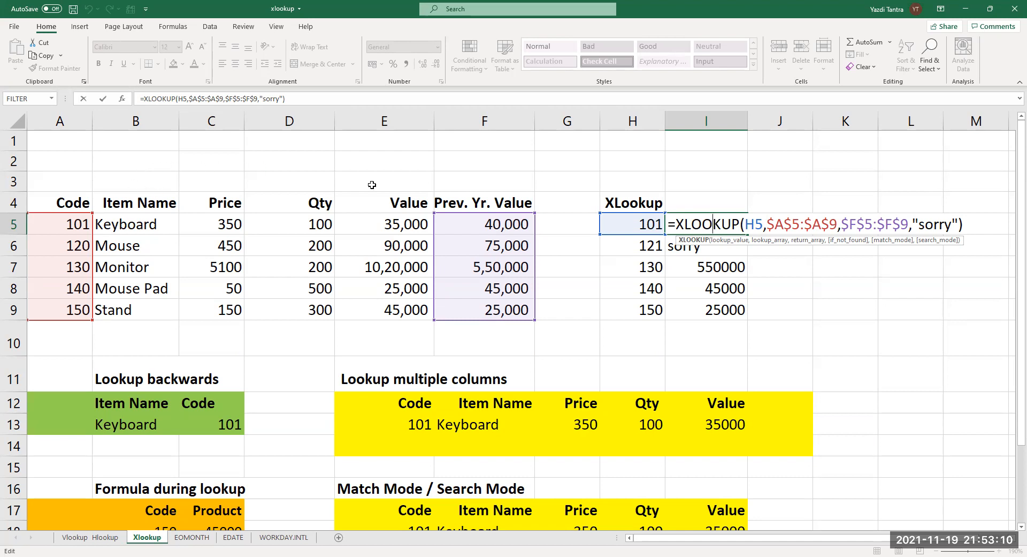
pyautogui.click(669, 272)
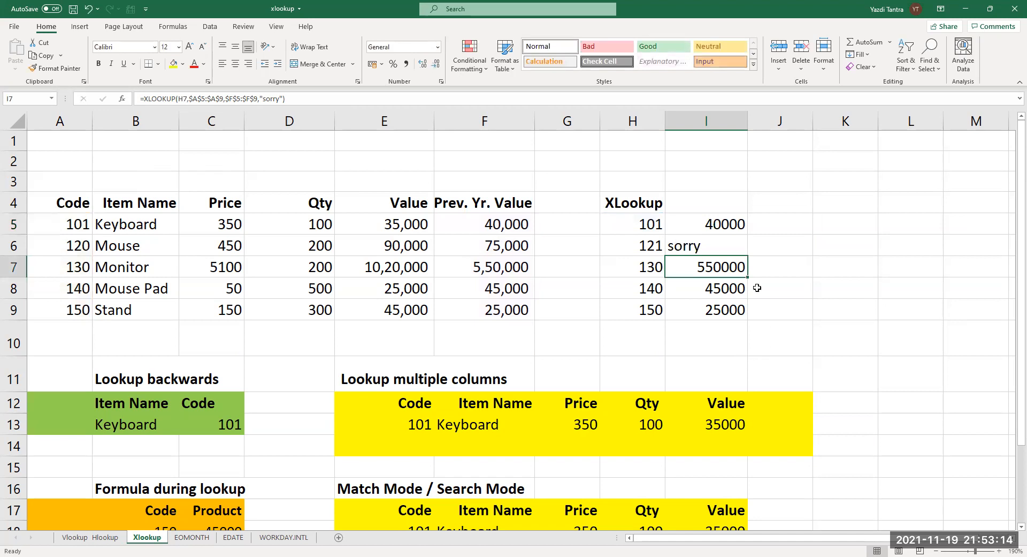
pyautogui.doubleClick(703, 224)
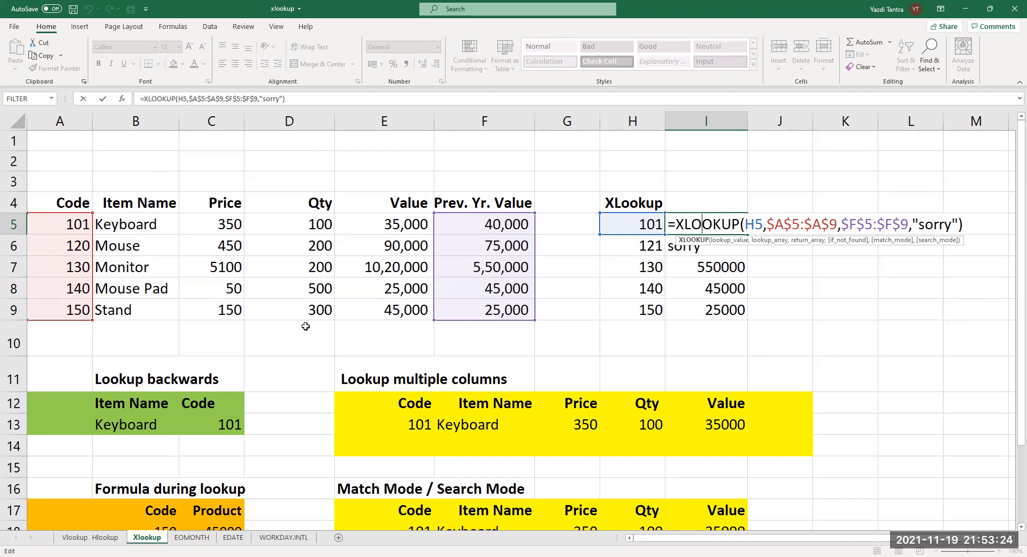
pyautogui.click(826, 290)
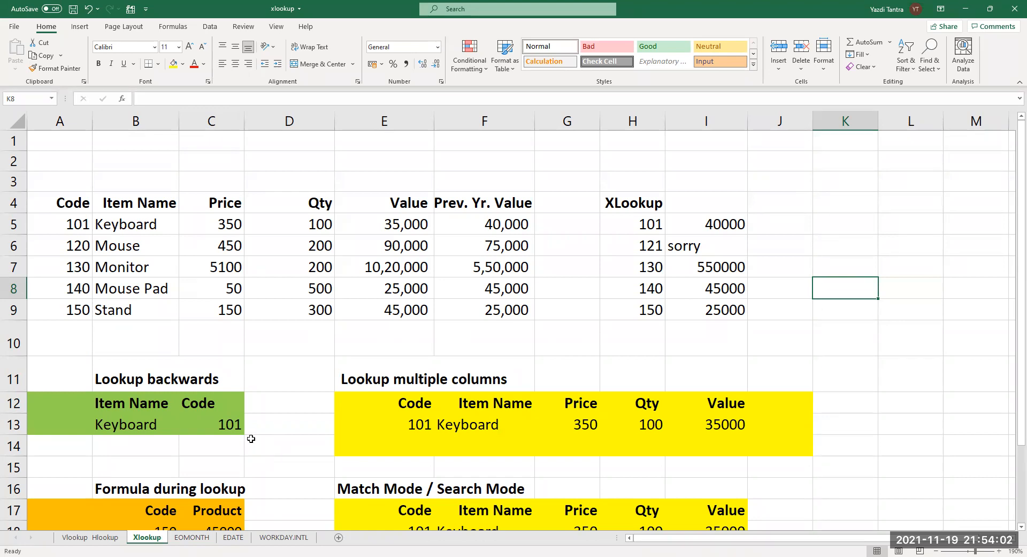
# Examine the backwards XLOOKUP in C13 and the ranges it uses to find the code from the item name in B13.
pyautogui.click(214, 425)
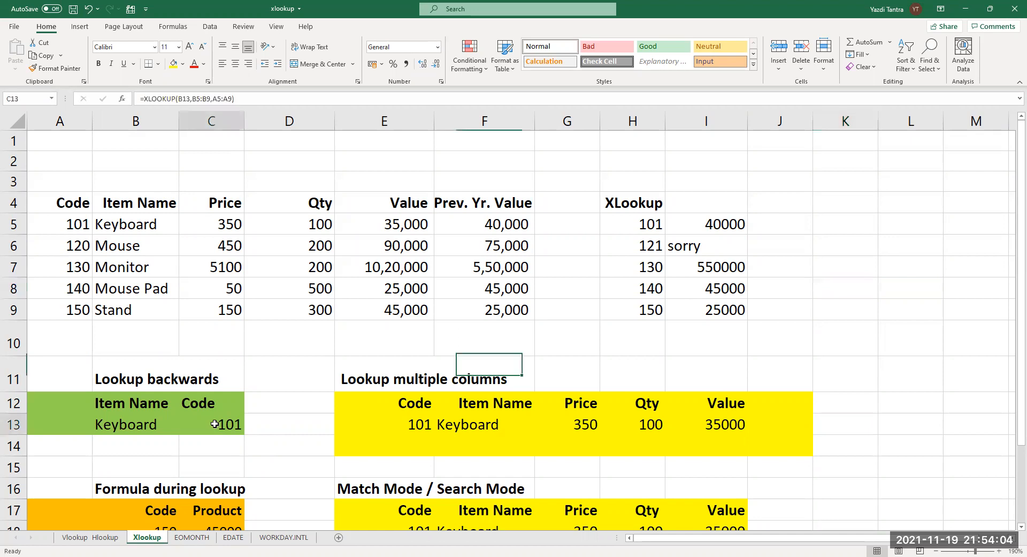
pyautogui.click(131, 423)
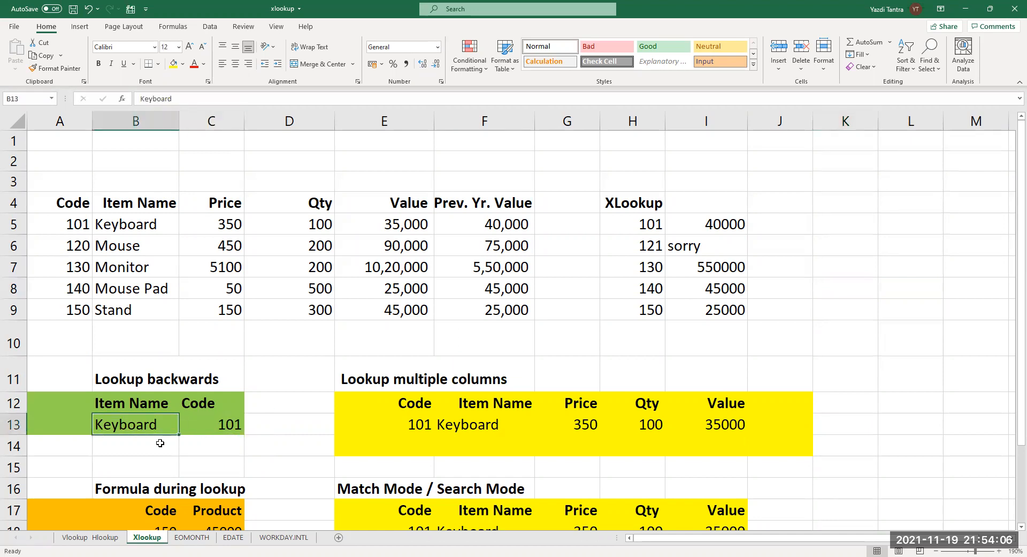
pyautogui.click(216, 426)
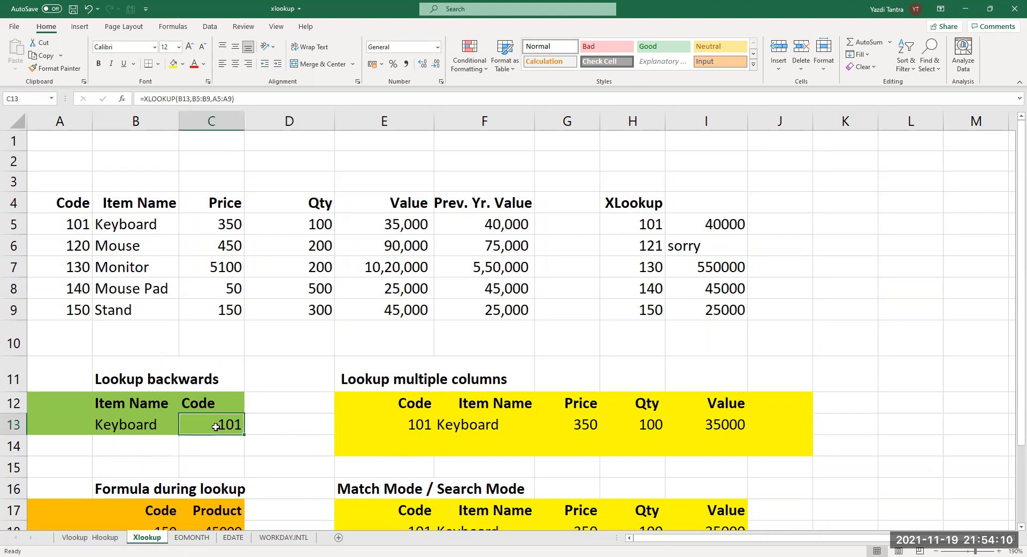
pyautogui.doubleClick(216, 427)
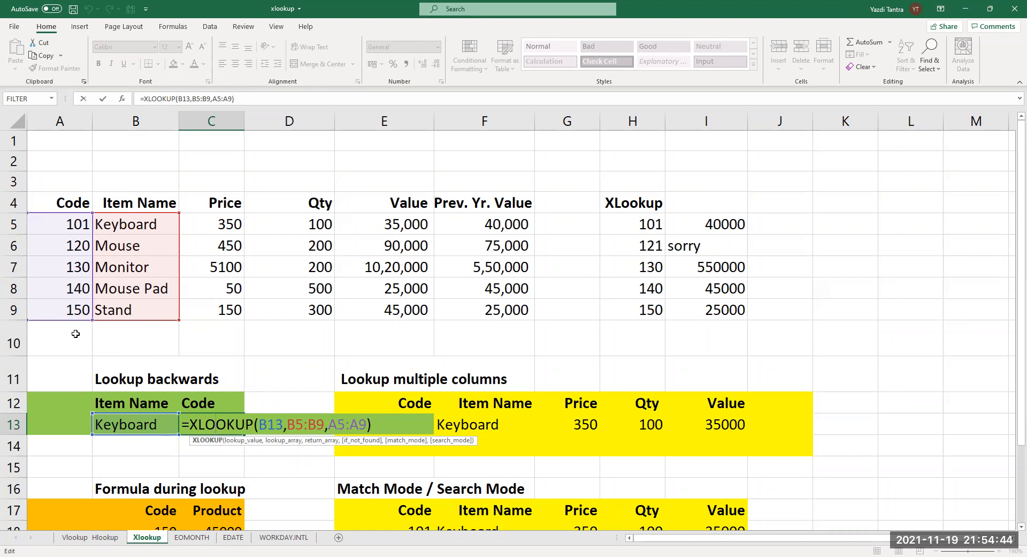
pyautogui.press('Return')
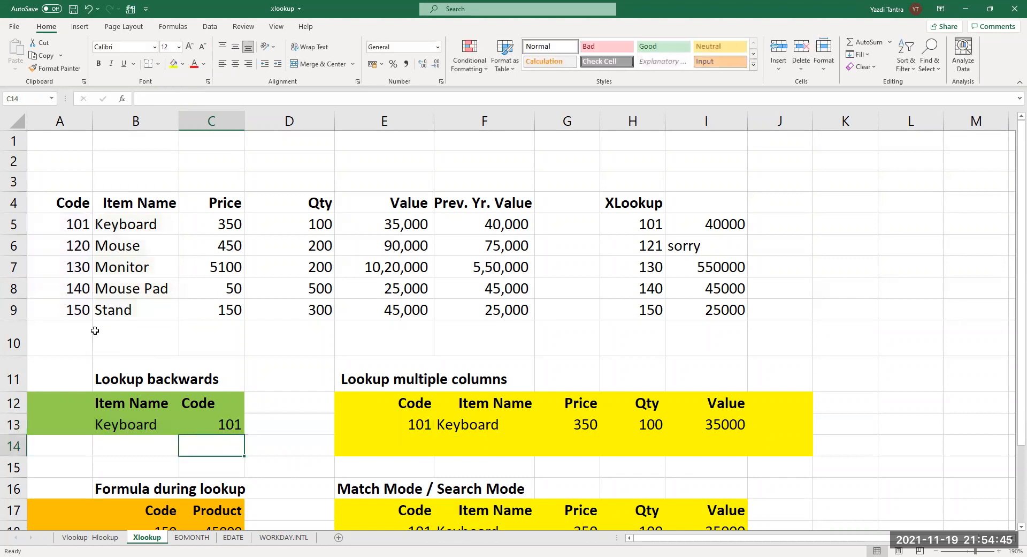
# Test the backwards lookup by entering Mouse, Mouse Pad and finally Stand as the item name in B13.
pyautogui.click(148, 428)
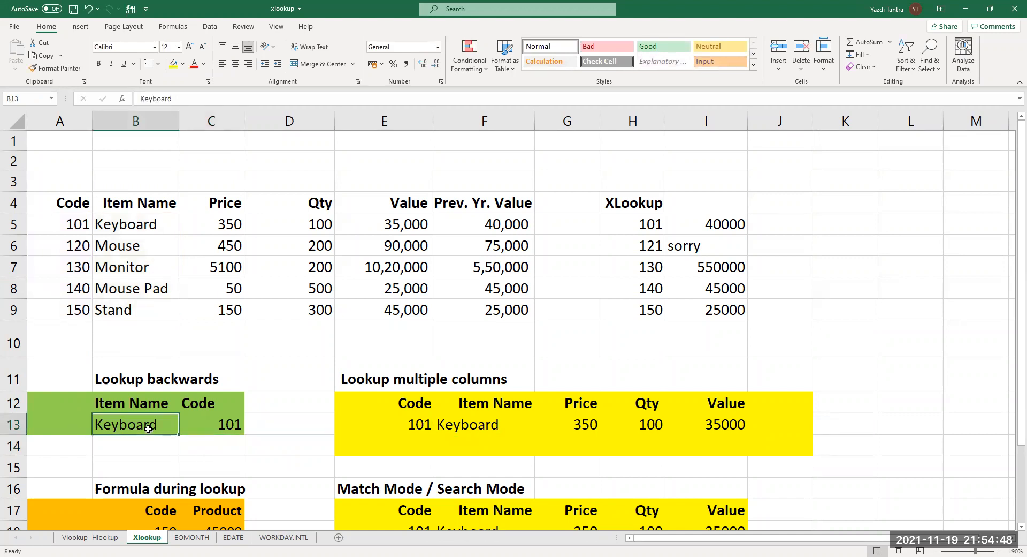
pyautogui.write('Mouse')
pyautogui.press('Return')
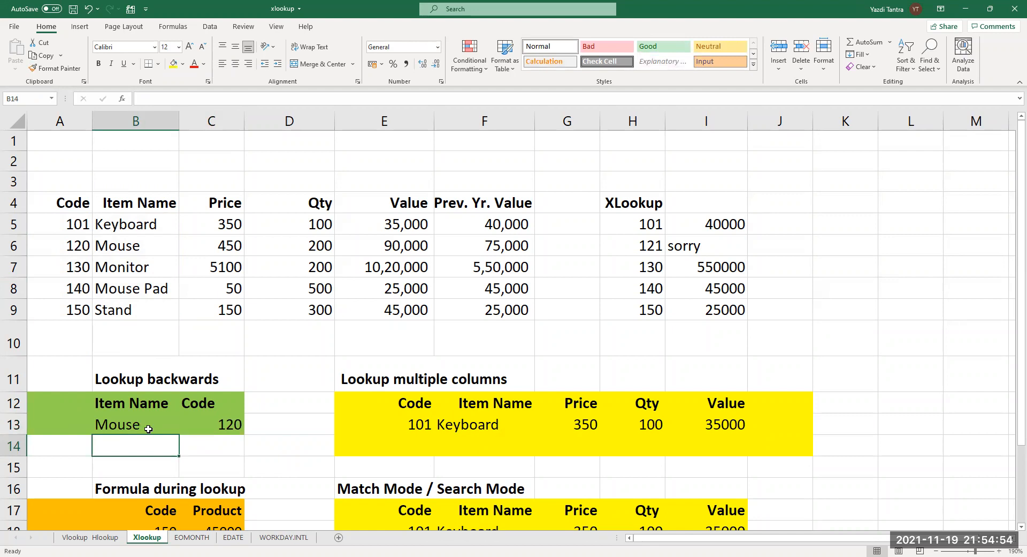
pyautogui.click(148, 429)
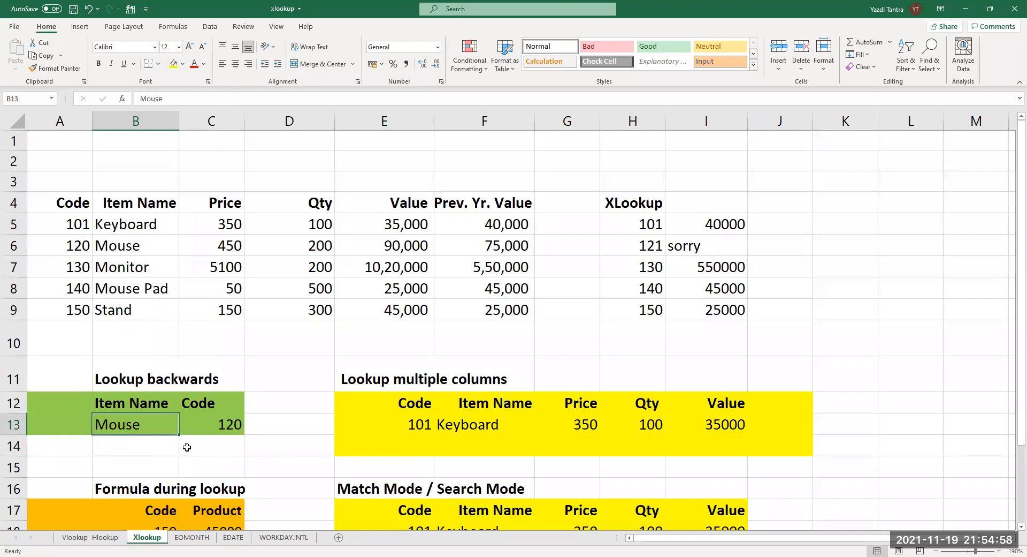
pyautogui.write('Mouse Pad')
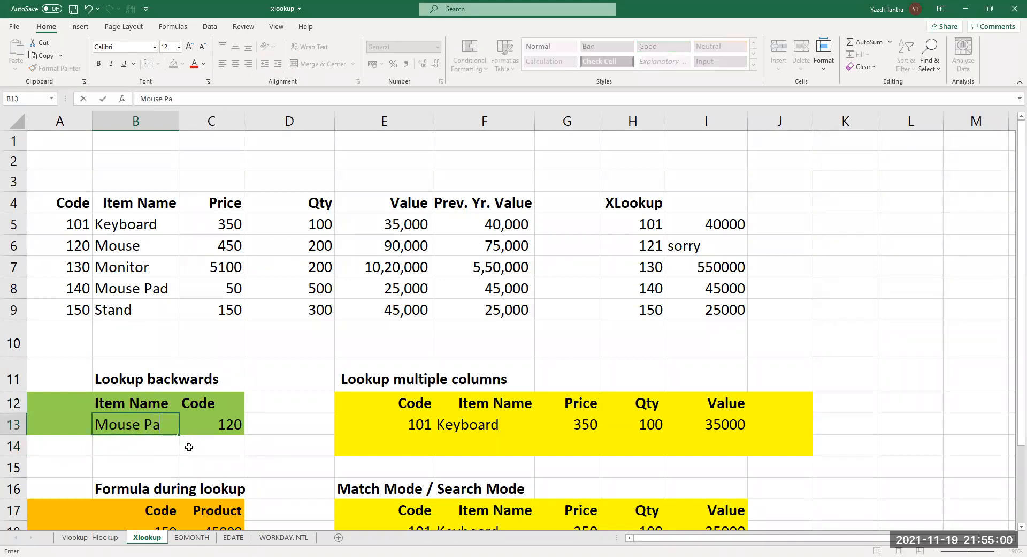
pyautogui.press('Return')
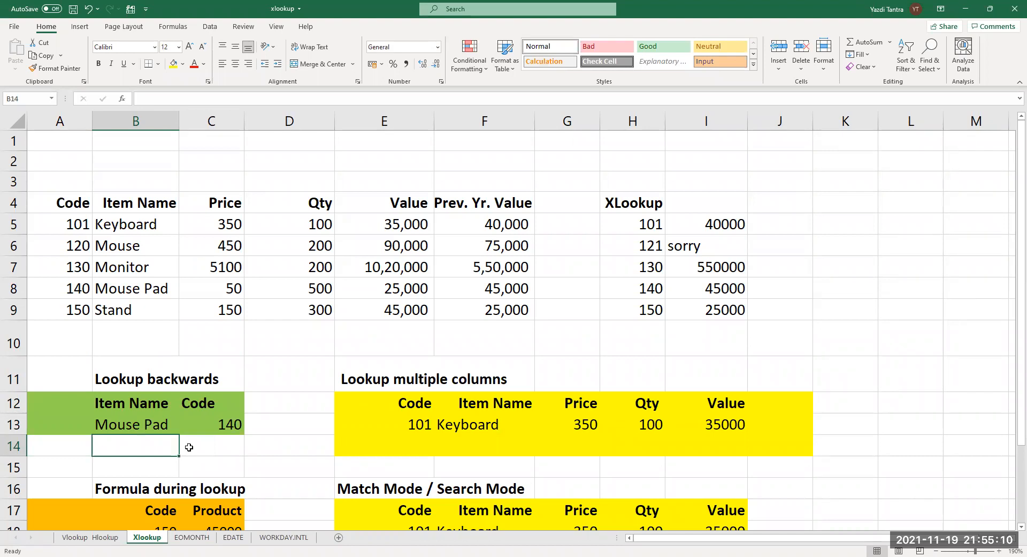
pyautogui.click(134, 426)
pyautogui.write('Stand')
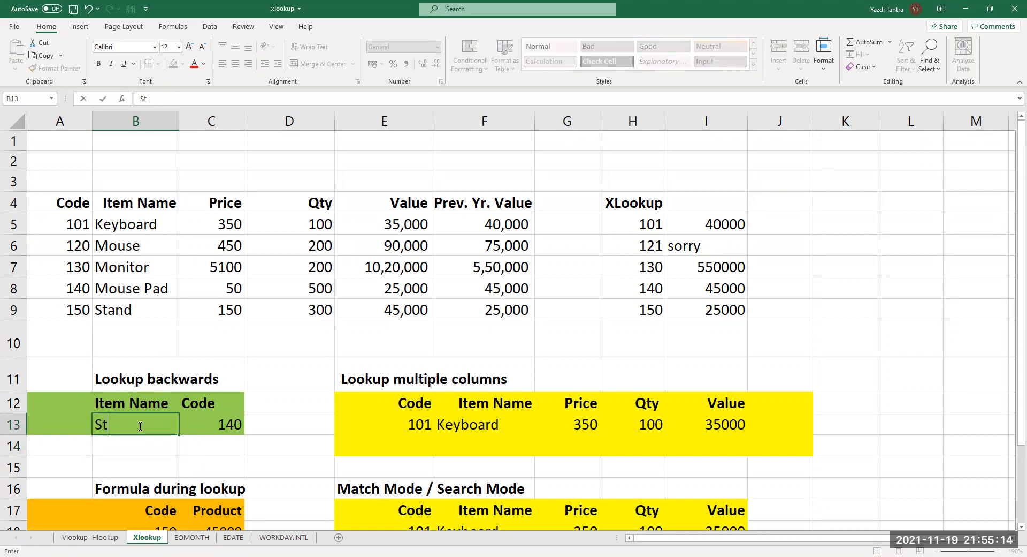
pyautogui.press('Return')
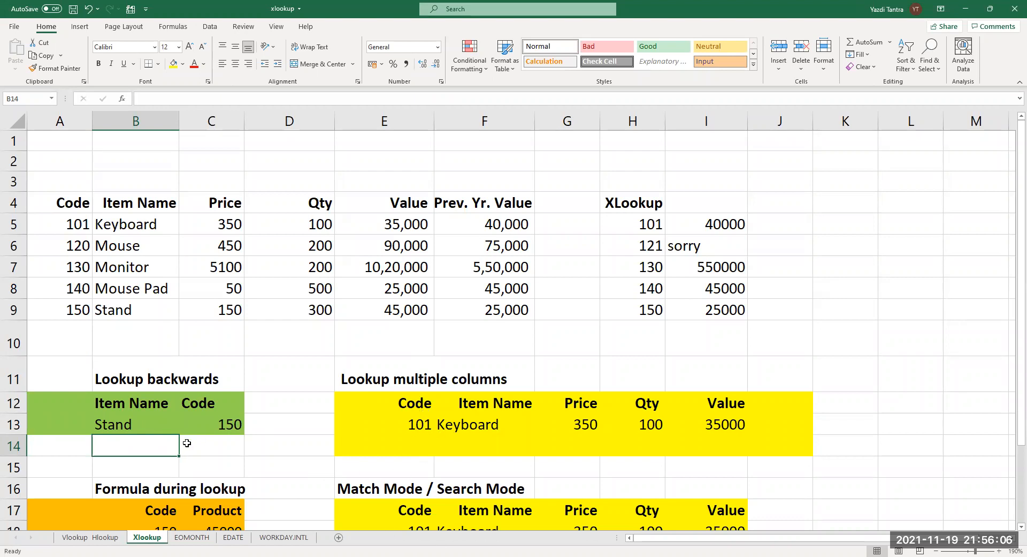
# Examine the multiple-column XLOOKUP in F13 and the spilled cells G13 to I13.
pyautogui.click(405, 428)
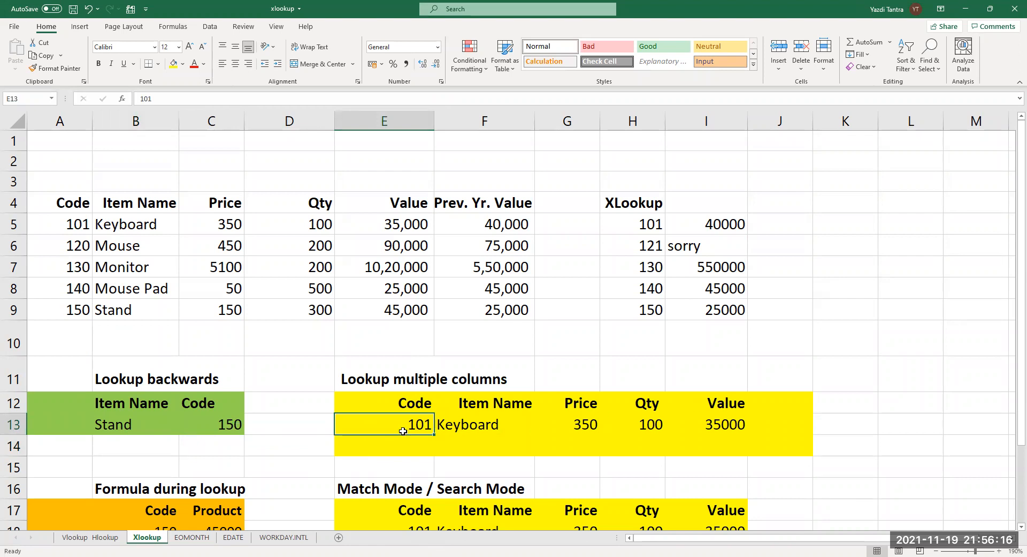
pyautogui.click(487, 424)
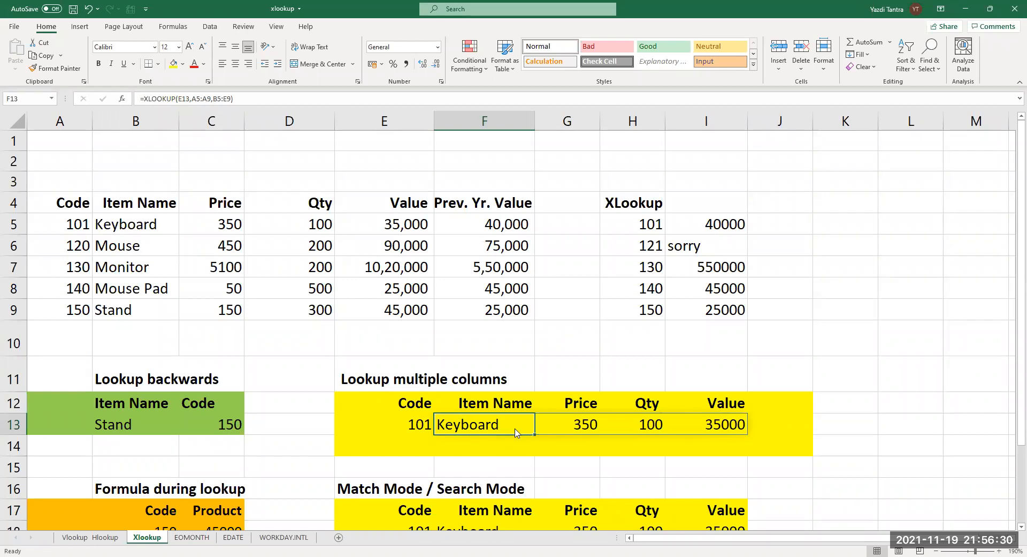
pyautogui.doubleClick(515, 428)
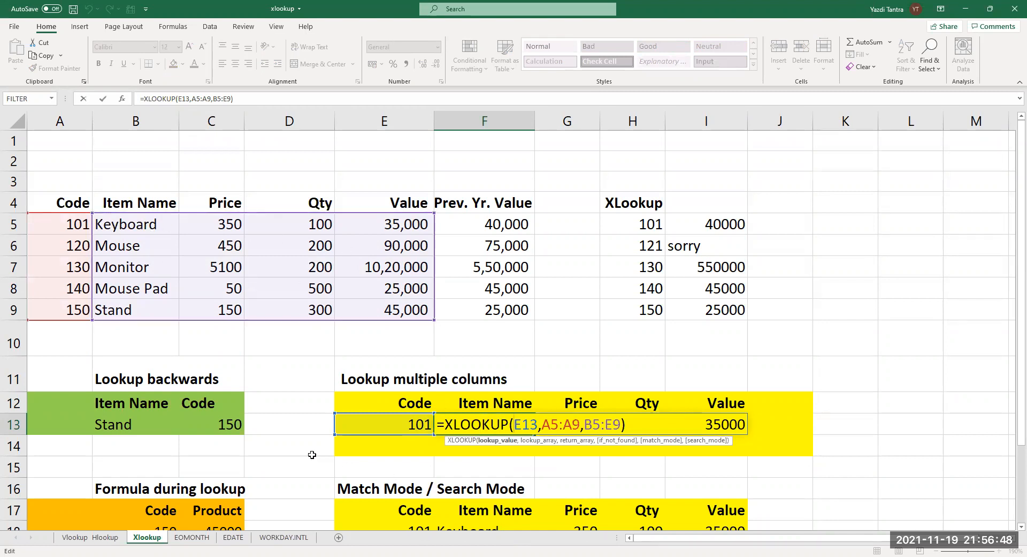
pyautogui.press('Return')
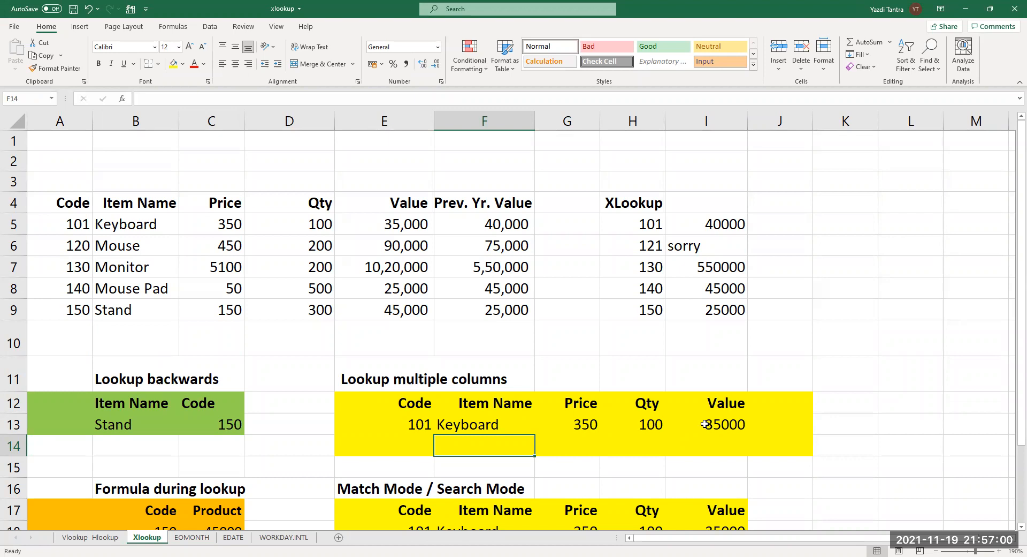
pyautogui.click(577, 427)
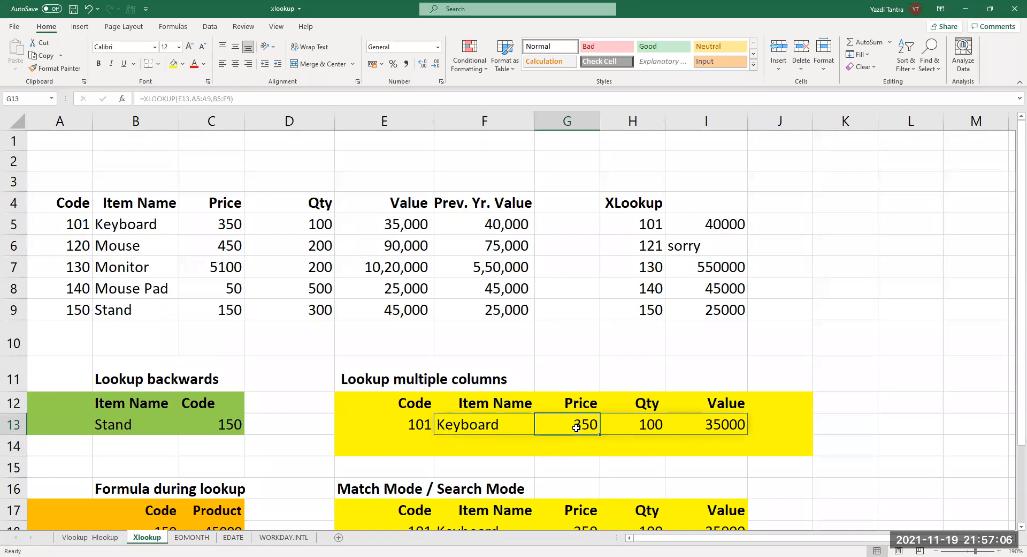
pyautogui.press('Right')
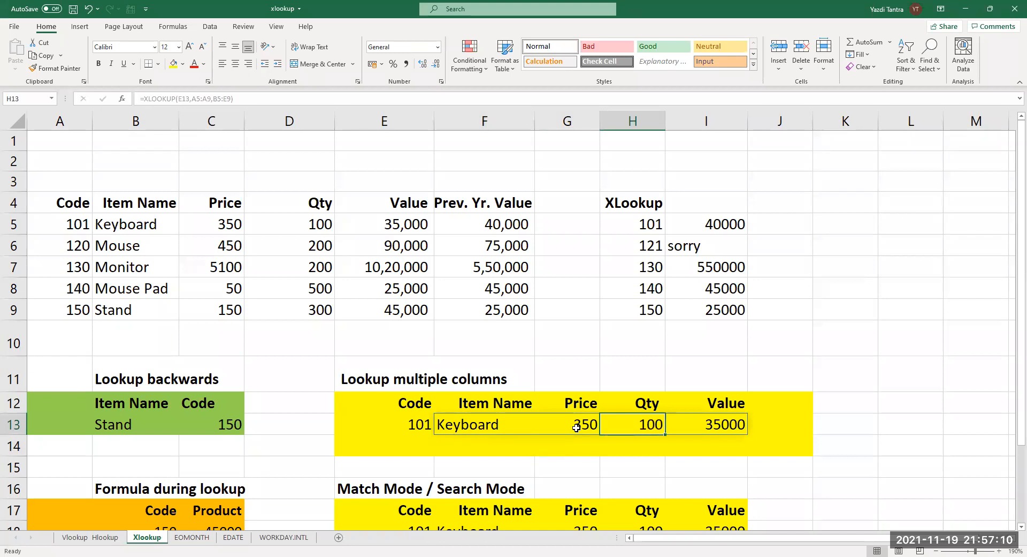
pyautogui.press('Right')
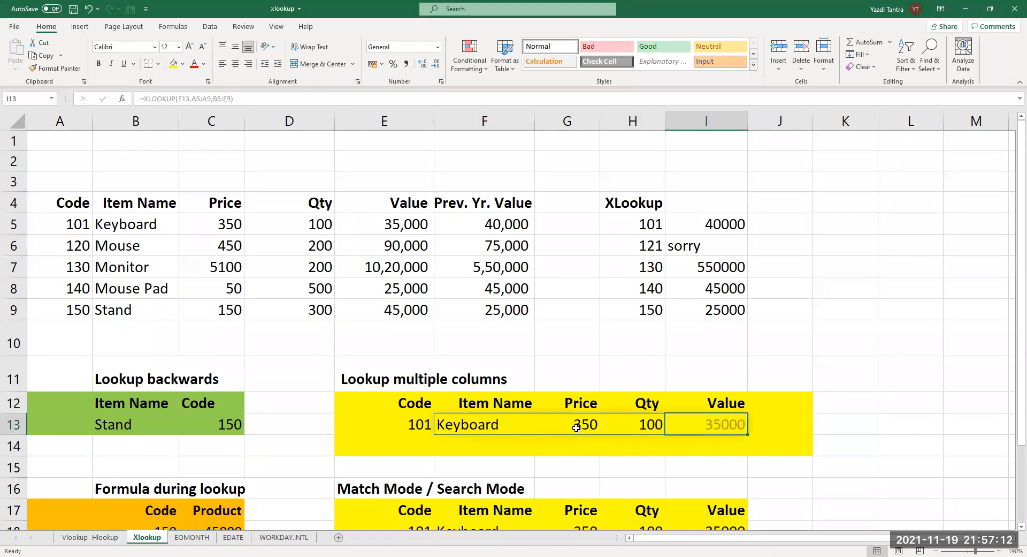
# Clear the formula in F13 and begin a new XLOOKUP there with E13 as the lookup value.
pyautogui.click(466, 427)
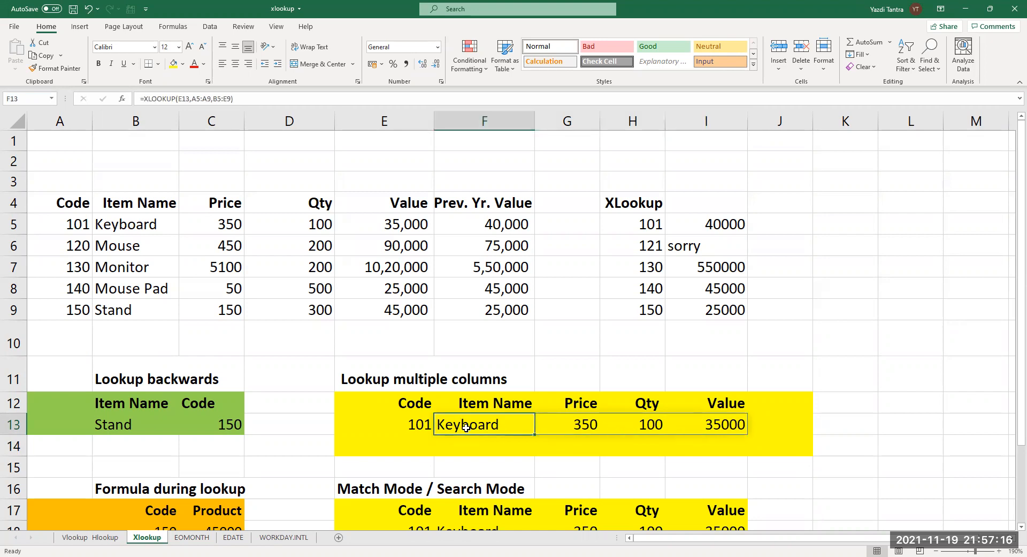
pyautogui.press('Delete')
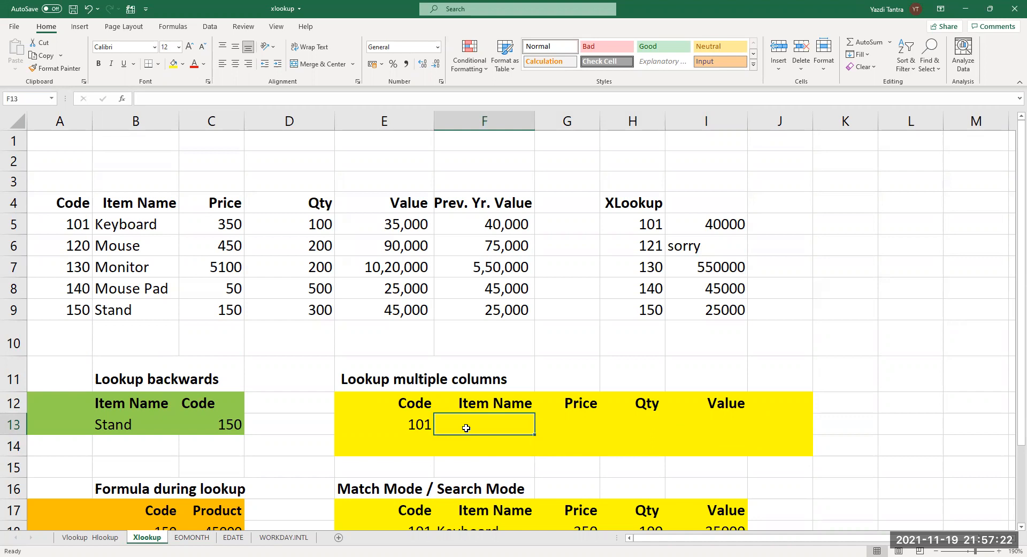
pyautogui.doubleClick(466, 428)
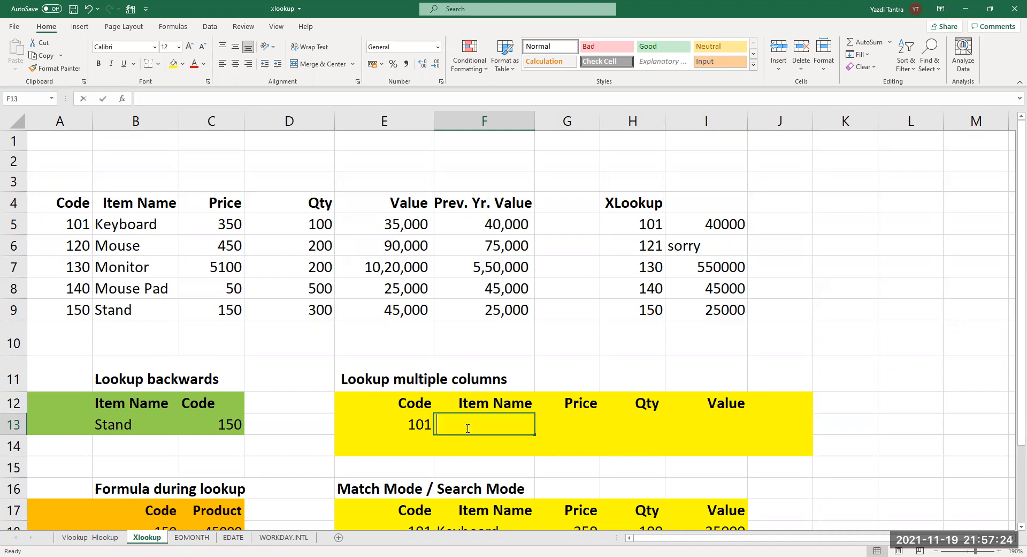
pyautogui.write('=x')
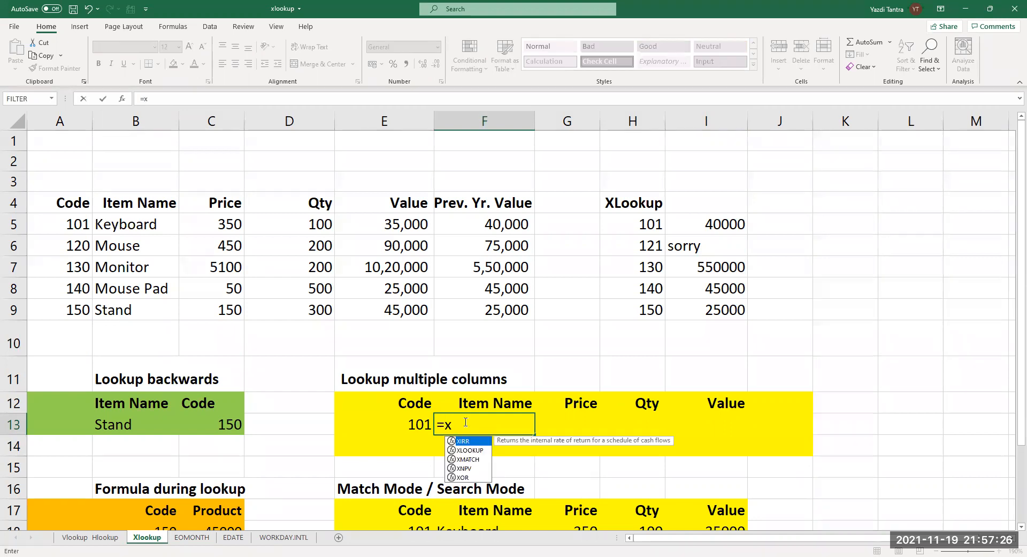
pyautogui.write('loo')
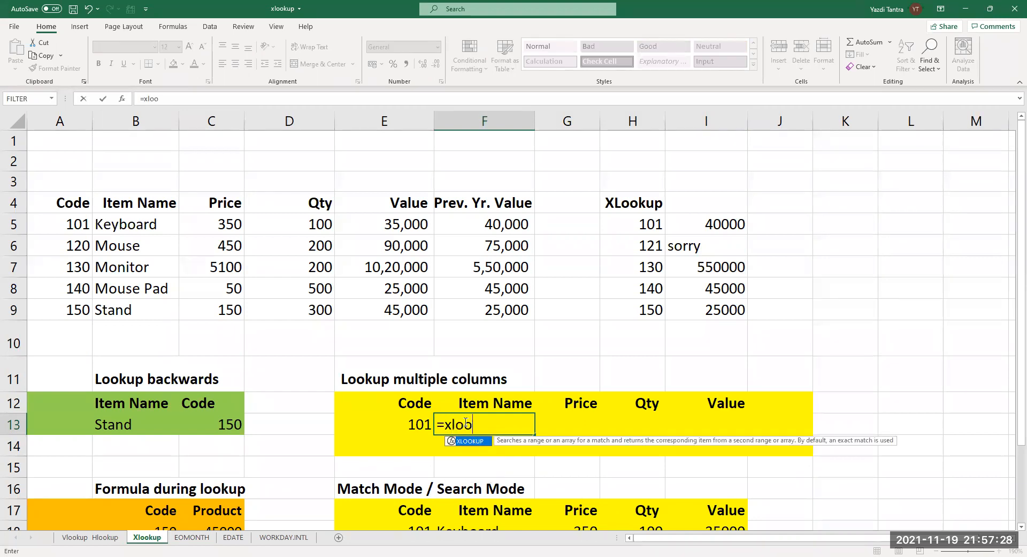
pyautogui.write('kup(')
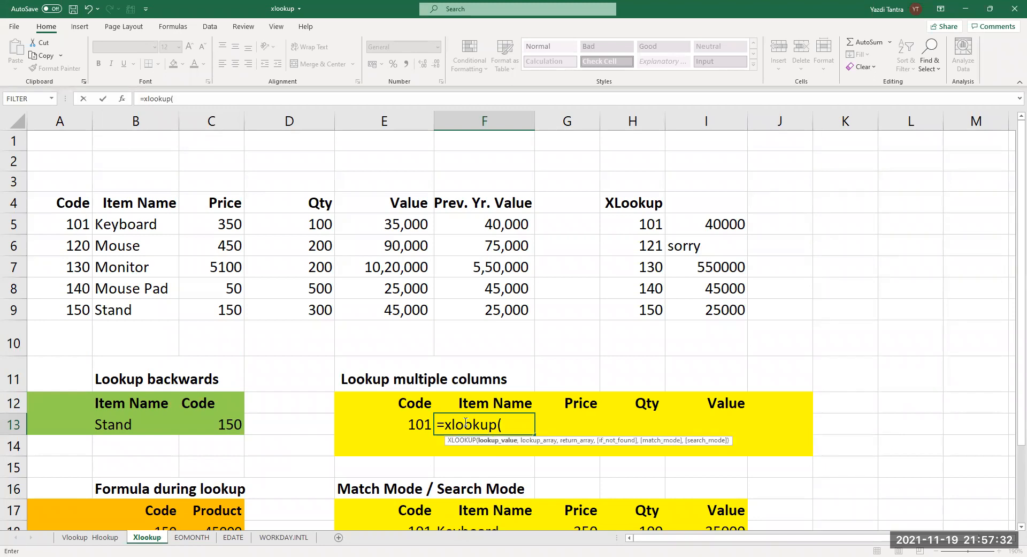
pyautogui.press('Left')
pyautogui.write(',')
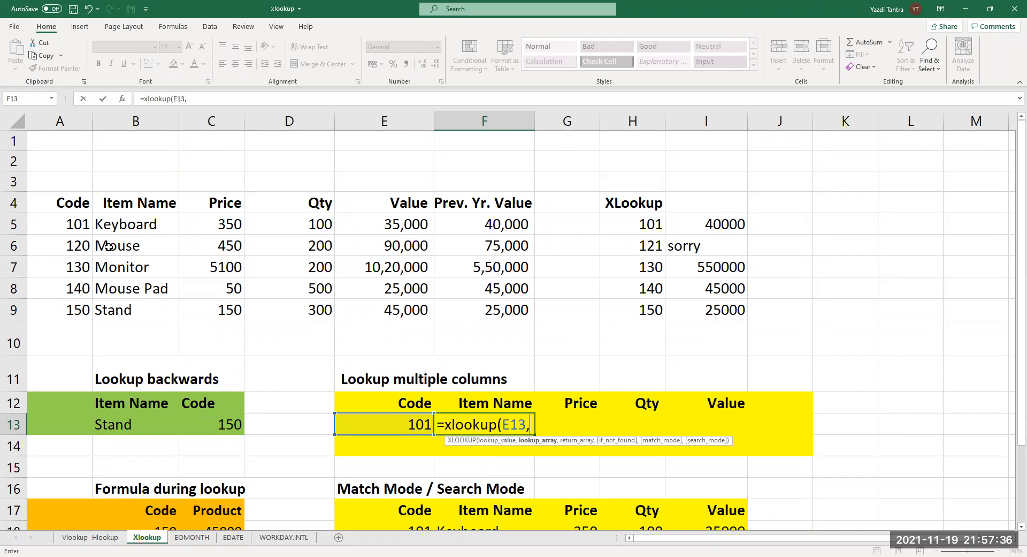
# Complete the XLOOKUP in F13 with A5:A9 as the lookup array and B5:F9 as the return array.
pyautogui.moveTo(69, 228); pyautogui.dragTo(78, 309)
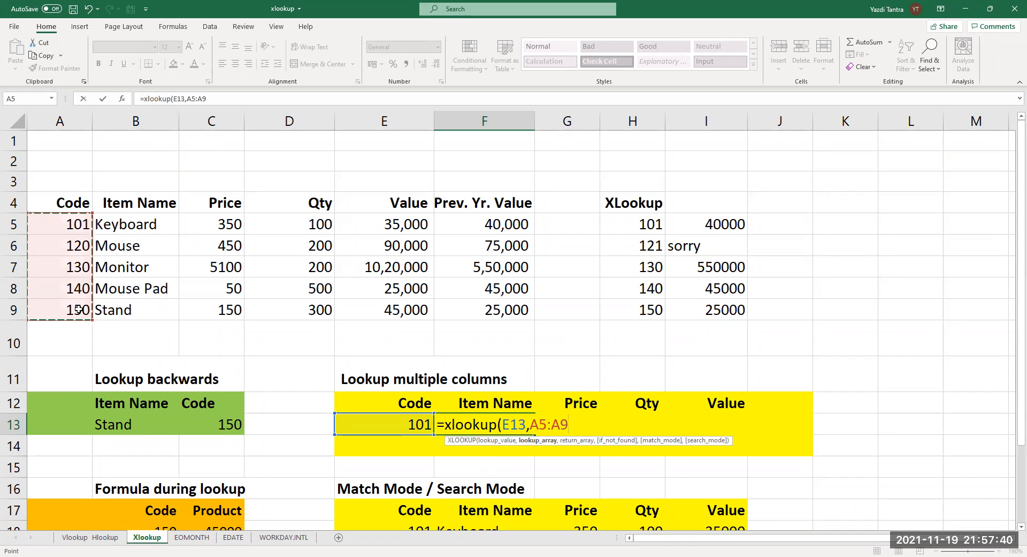
pyautogui.write(',')
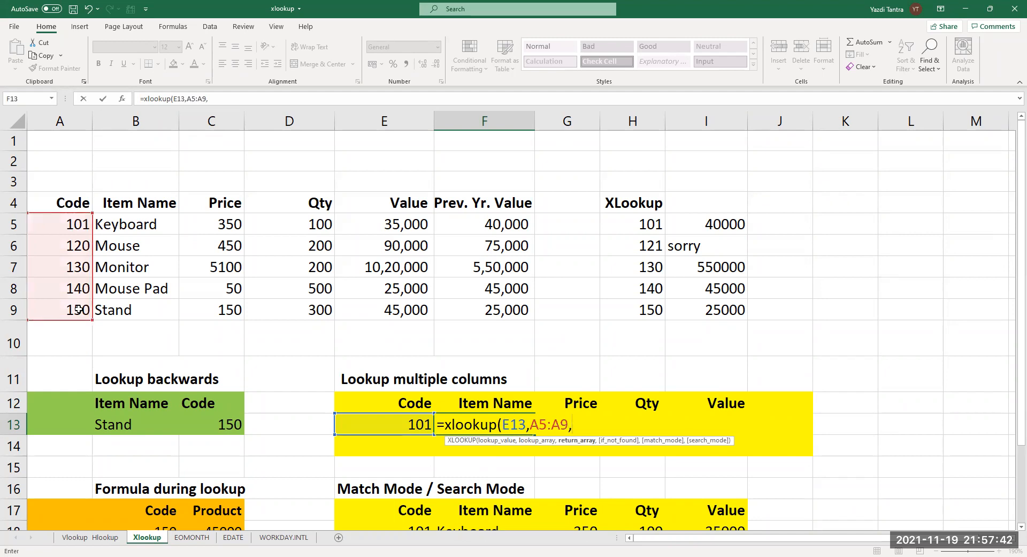
pyautogui.click(122, 224)
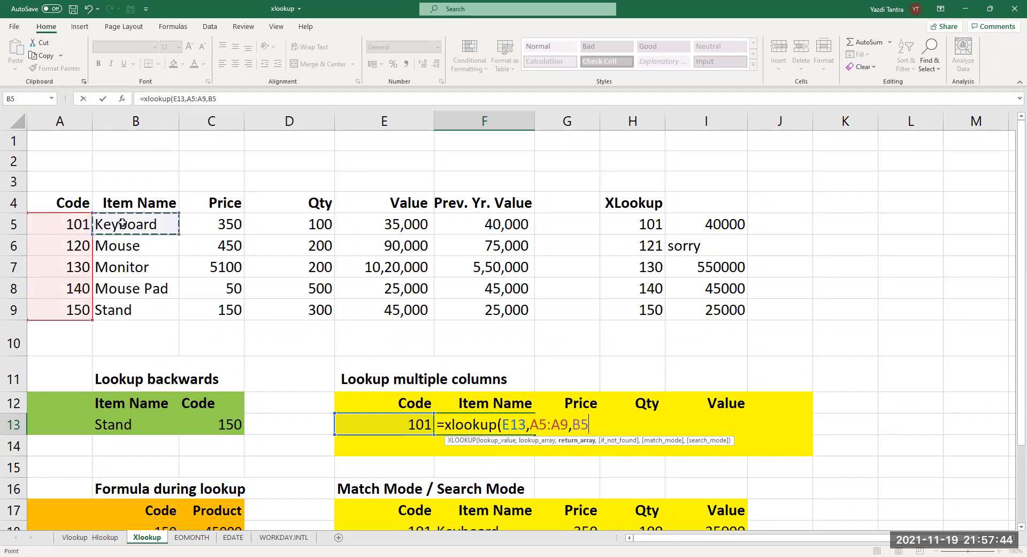
pyautogui.moveTo(122, 224); pyautogui.dragTo(126, 246)
pyautogui.moveTo(479, 314); pyautogui.dragTo(493, 314)
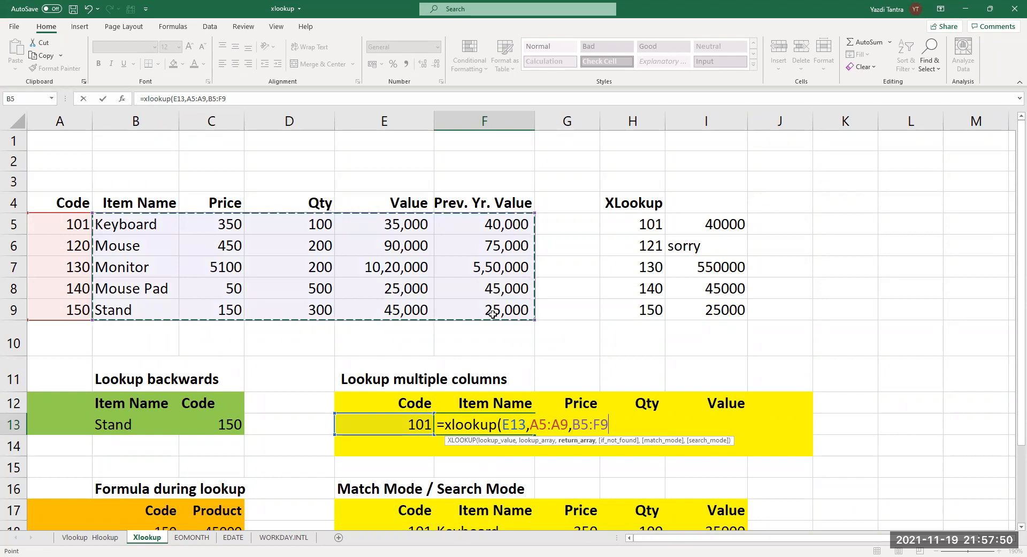
pyautogui.write(')')
pyautogui.press('Return')
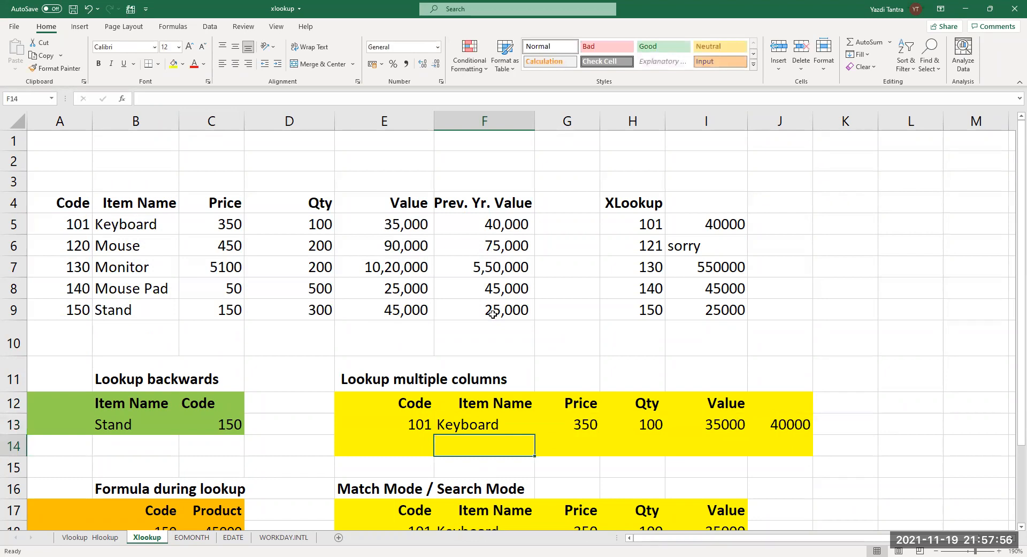
# Examine the blank header cell J12 and the multiple-column XLOOKUP formula in F13.
pyautogui.click(790, 397)
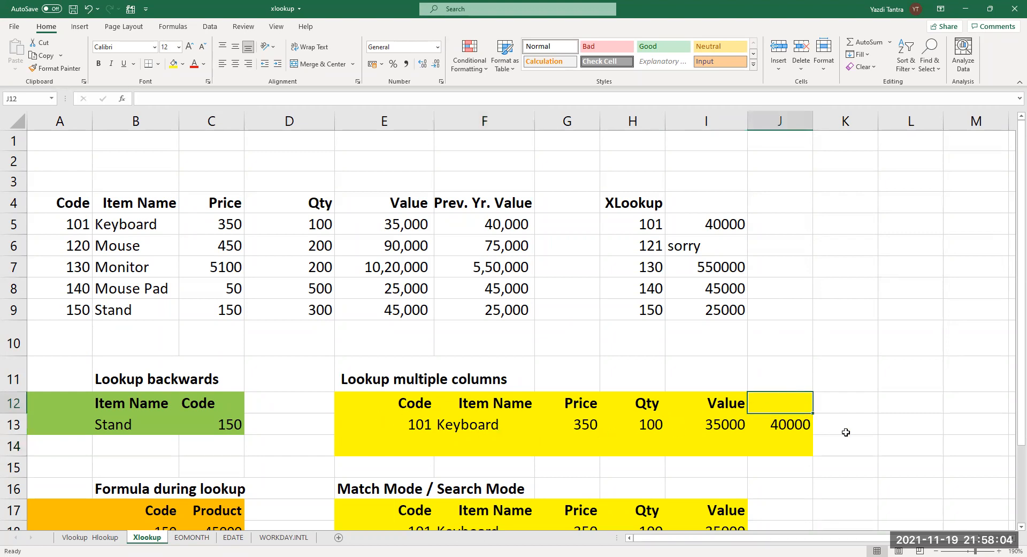
pyautogui.click(484, 434)
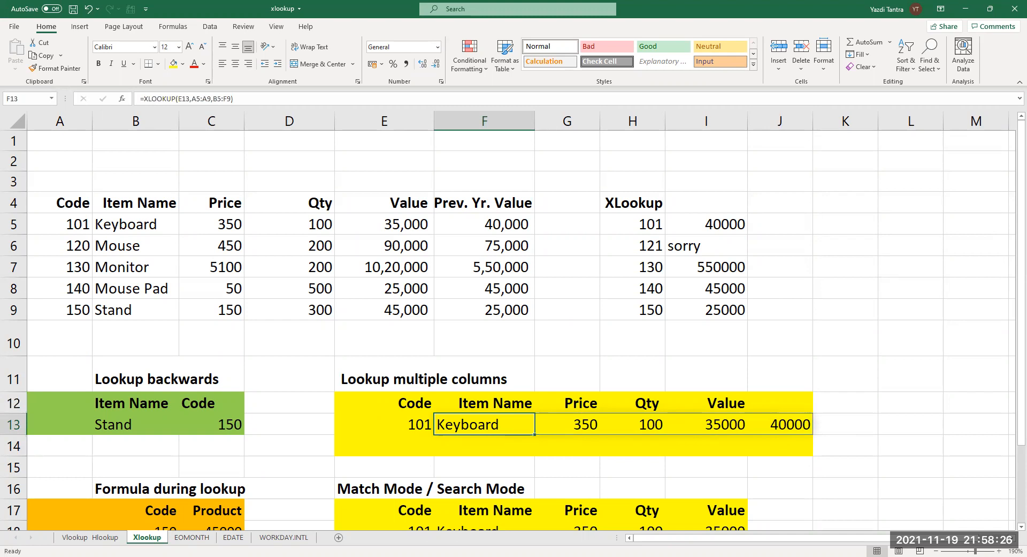
pyautogui.hotkey('alt', 'Tab')
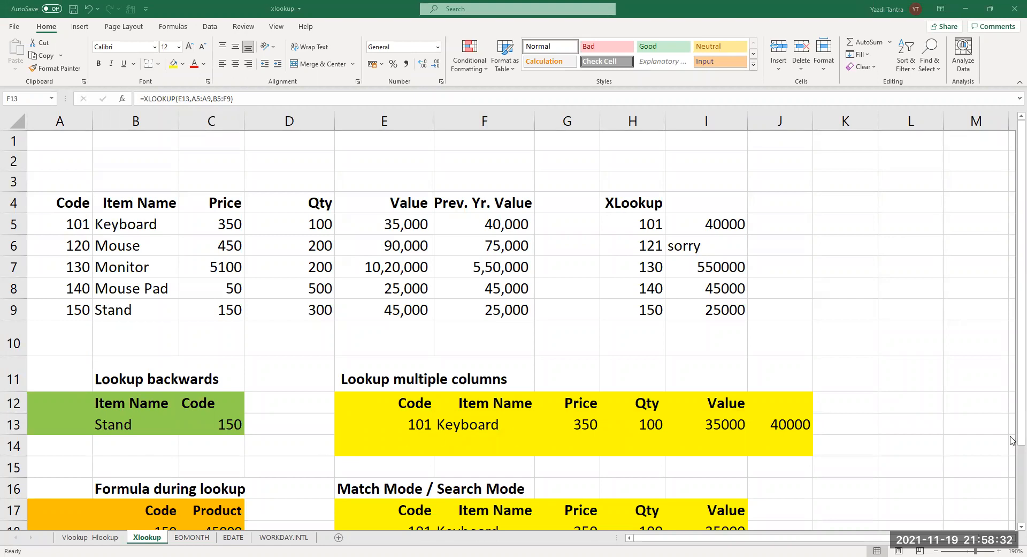
# Shorten the return array of the XLOOKUP in F13 to B5:D9.
pyautogui.click(451, 425)
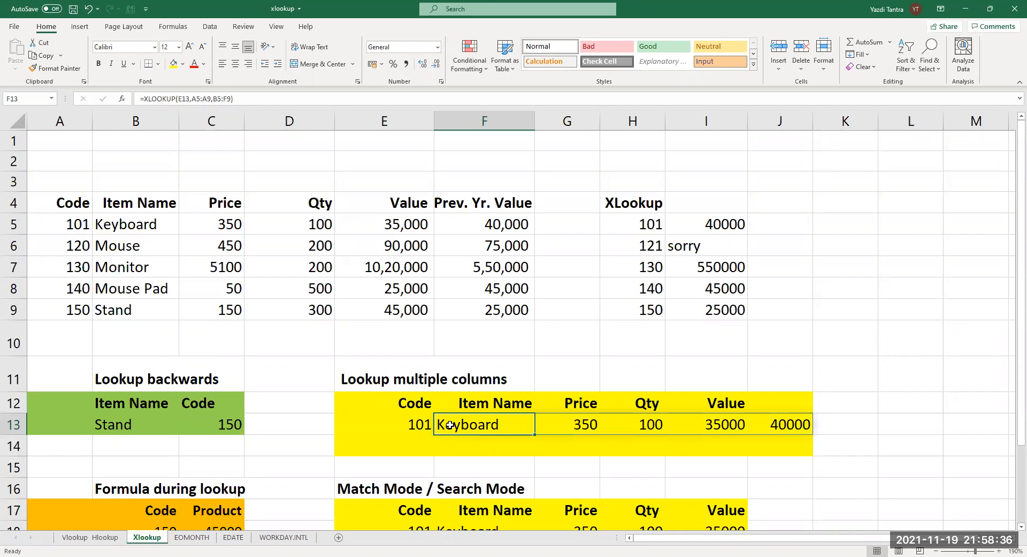
pyautogui.doubleClick(451, 425)
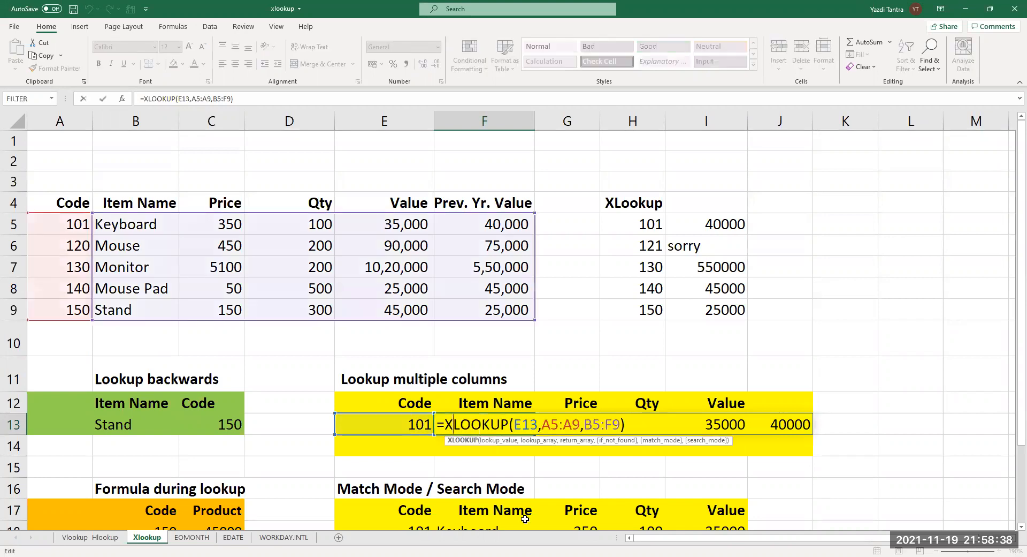
pyautogui.press('Right')
pyautogui.press('Right')
pyautogui.press('Right')
pyautogui.press('Right')
pyautogui.press('Right')
pyautogui.press('Right')
pyautogui.press('Right')
pyautogui.press('Right')
pyautogui.press('Right')
pyautogui.press('Right')
pyautogui.press('Right')
pyautogui.press('Right')
pyautogui.press('Right')
pyautogui.press('Right')
pyautogui.press('Right')
pyautogui.press('Right')
pyautogui.press('Right')
pyautogui.press('Right')
pyautogui.press('Right')
pyautogui.press('Right')
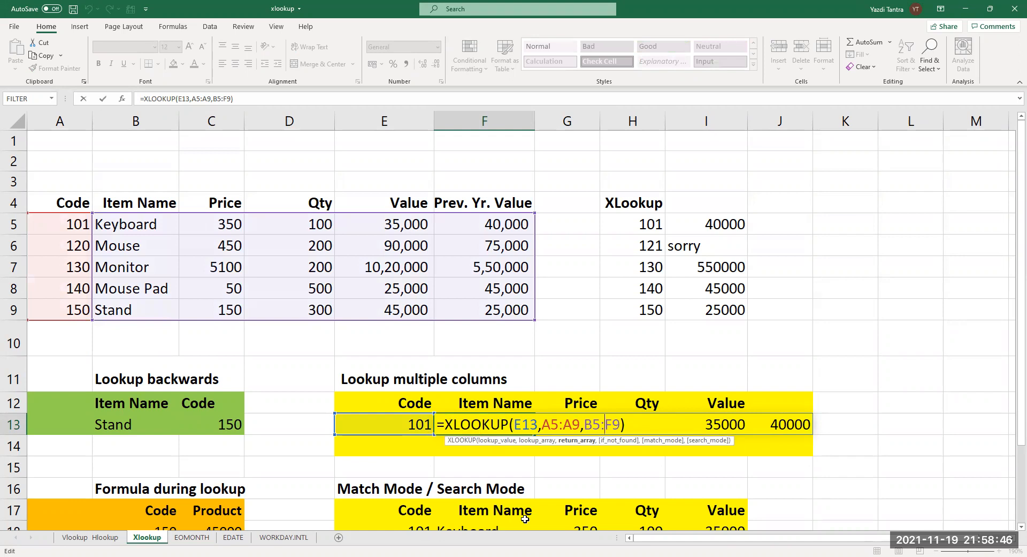
pyautogui.press('Delete')
pyautogui.write('d')
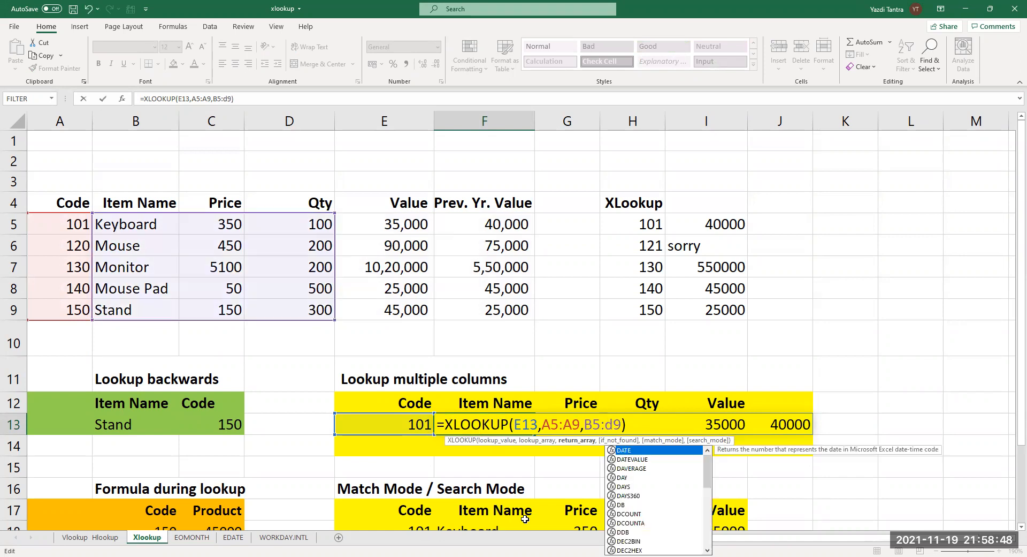
pyautogui.press('Return')
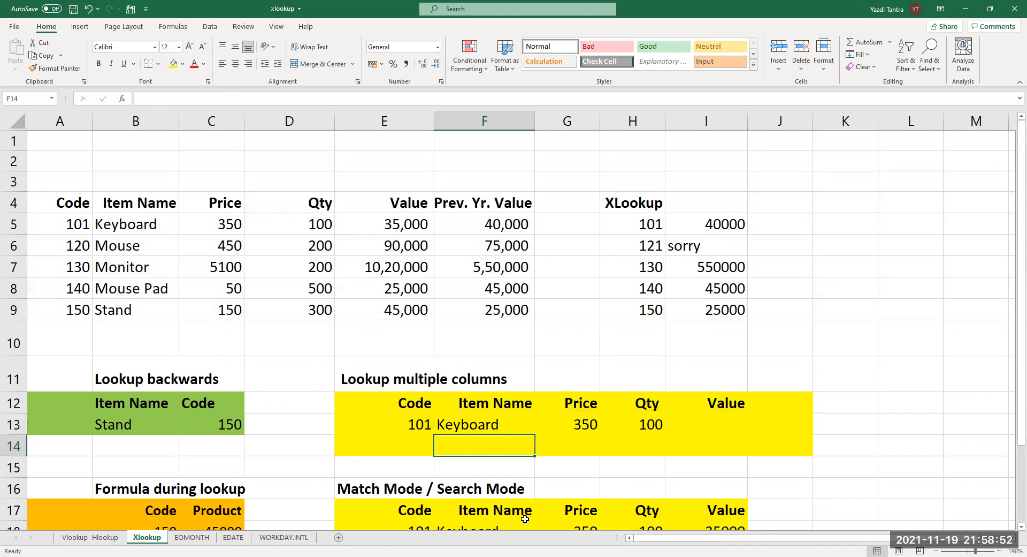
# Extend the return array of the XLOOKUP in F13 back to B5:F9.
pyautogui.press('Up')
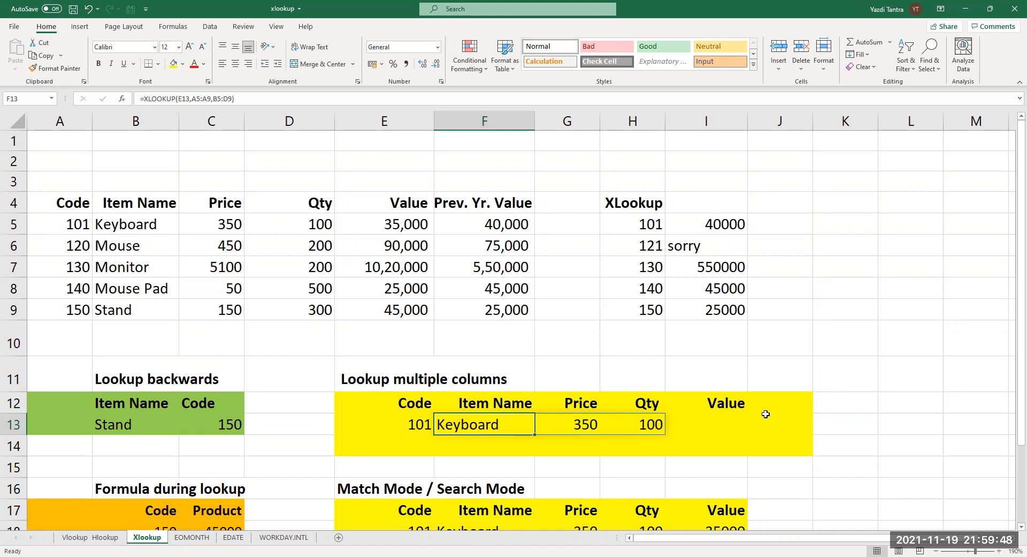
pyautogui.doubleClick(491, 423)
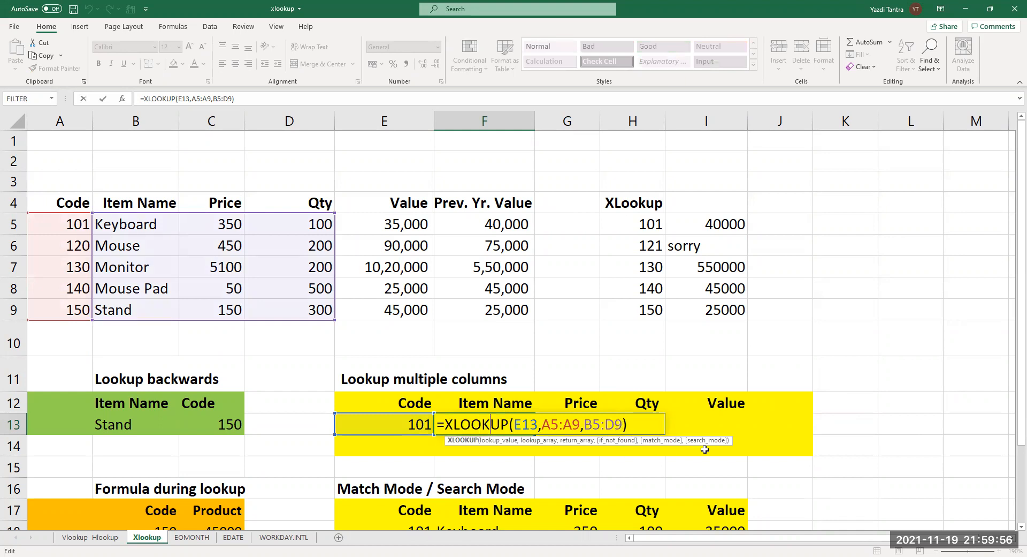
pyautogui.click(527, 345)
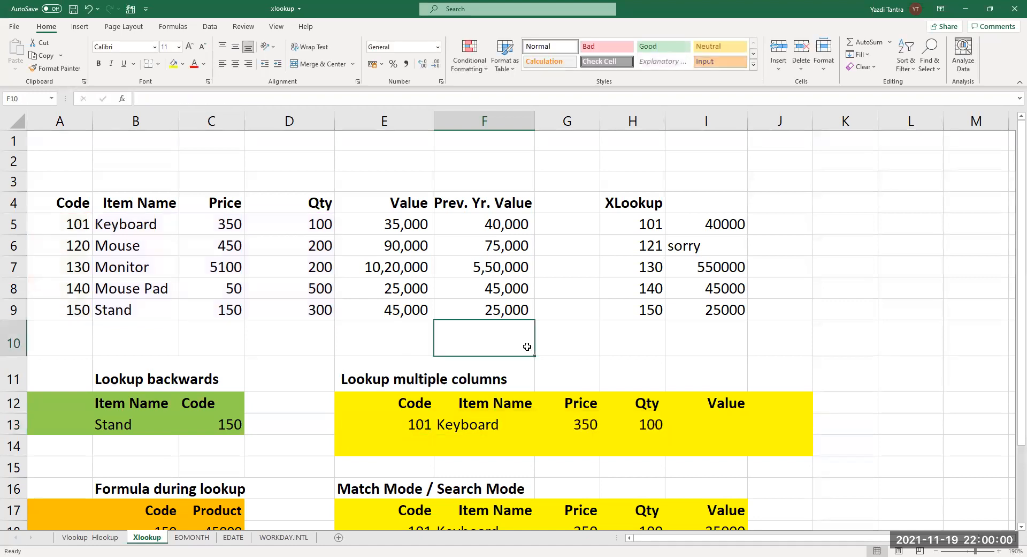
pyautogui.doubleClick(460, 429)
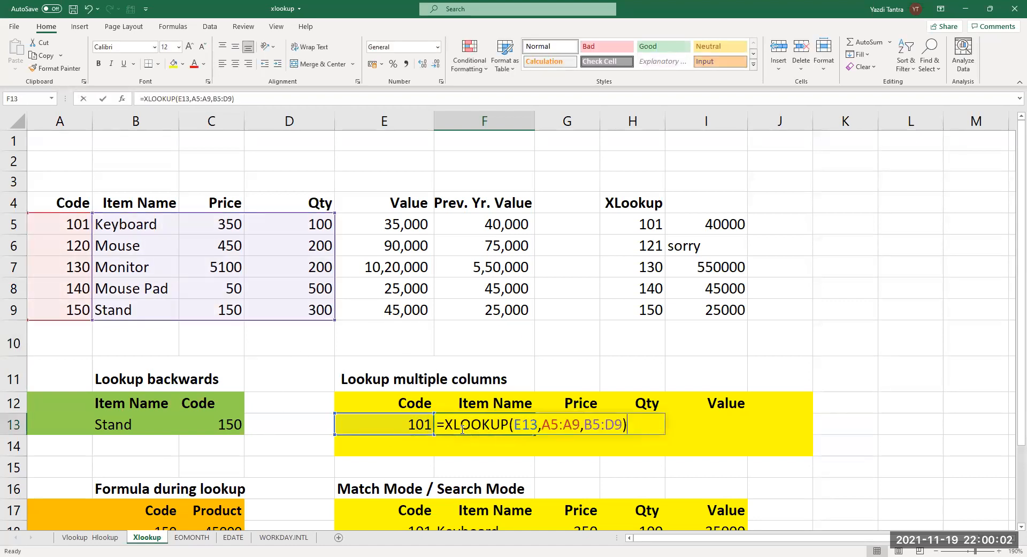
pyautogui.click(608, 423)
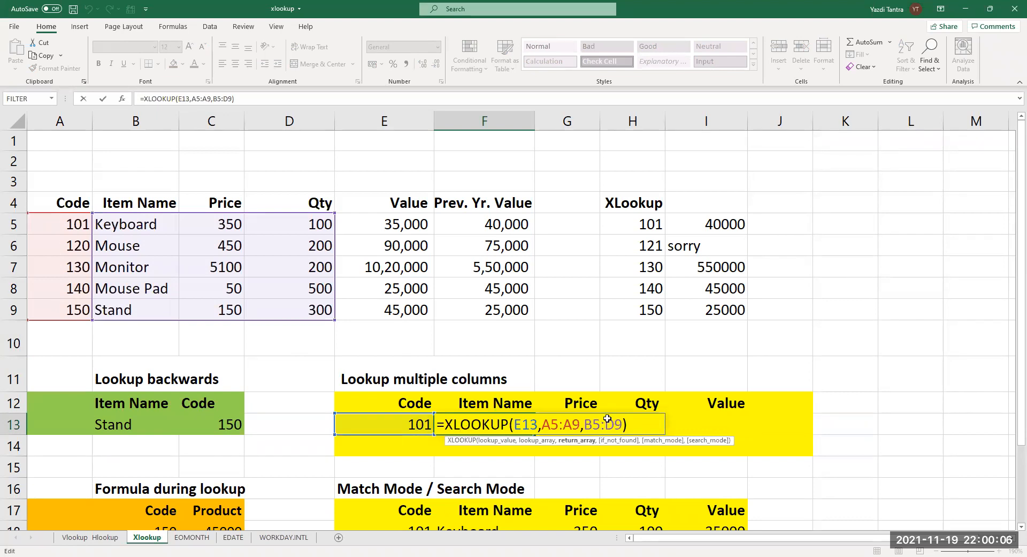
pyautogui.press('Delete')
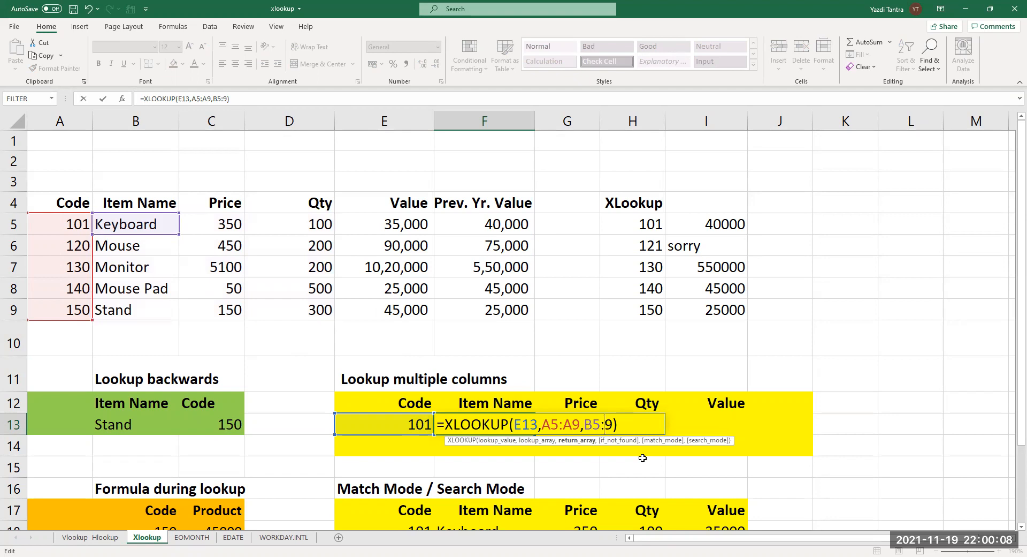
pyautogui.write('F')
pyautogui.press('Return')
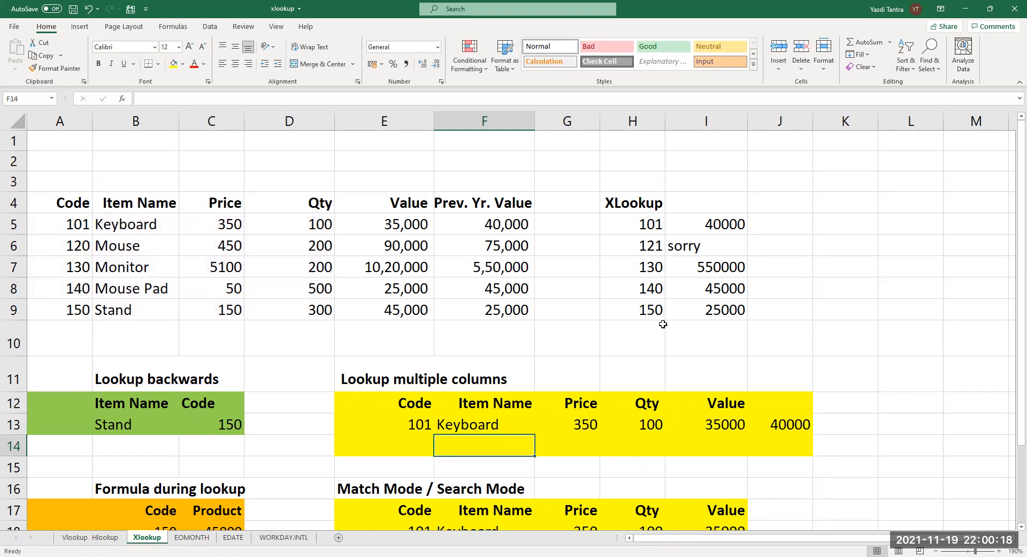
# Examine the Formula during lookup block, checking the code in B18 and the XLOOKUP in C18.
pyautogui.scroll(-2, 663, 324)
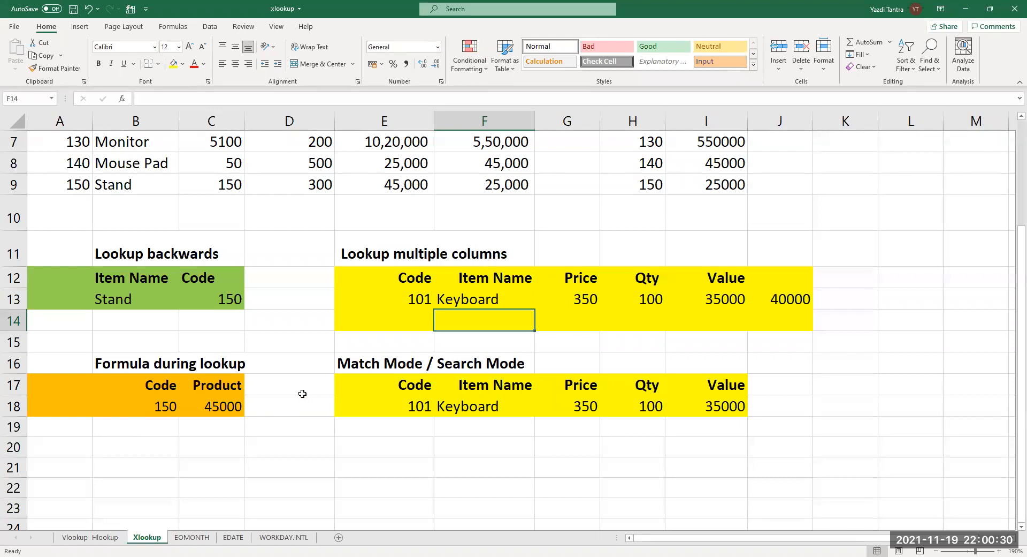
pyautogui.scroll(1, 302, 393)
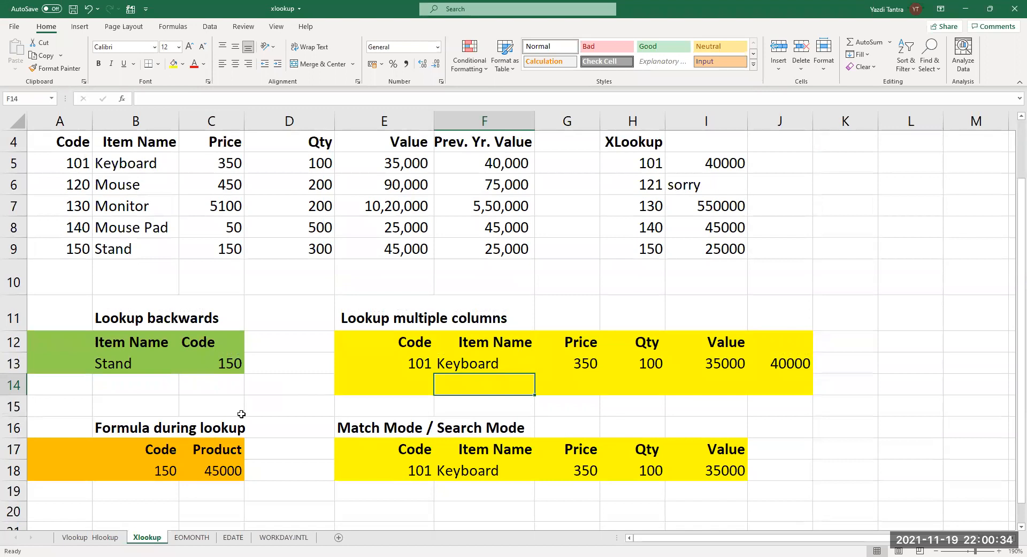
pyautogui.click(170, 472)
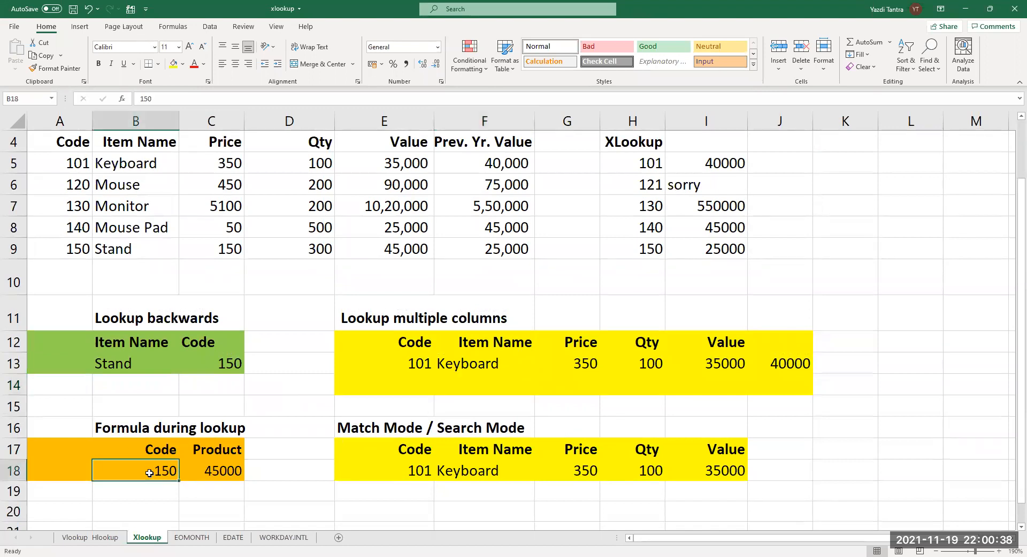
pyautogui.click(222, 471)
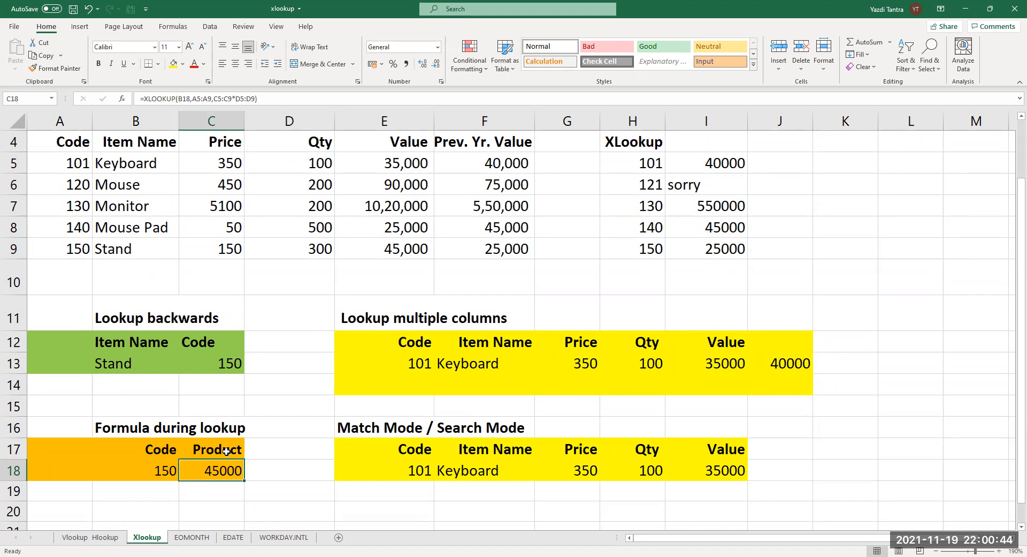
# Change the header in C17 of the Formula during lookup block to Value.
pyautogui.click(226, 451)
pyautogui.doubleClick(226, 451)
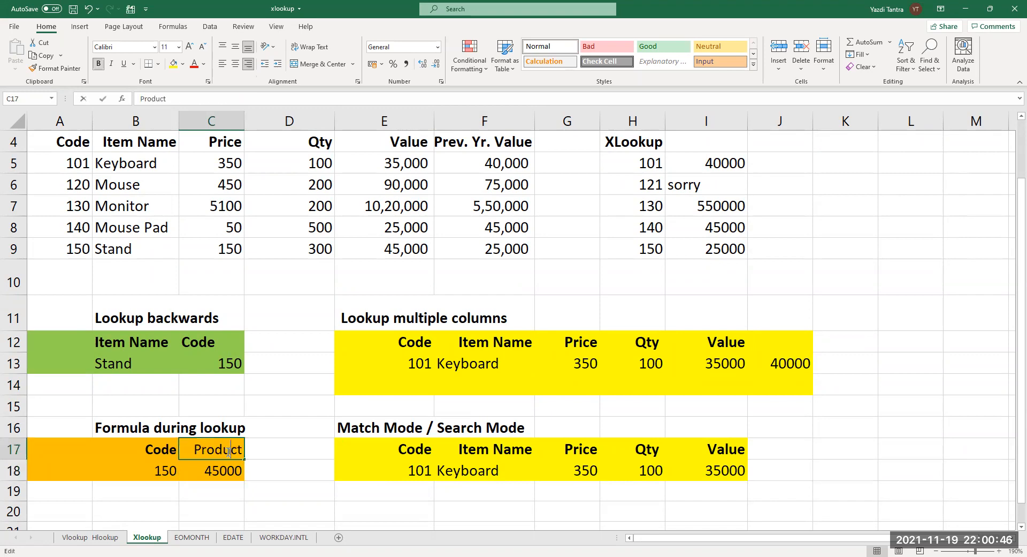
pyautogui.press('End')
pyautogui.press('BackSpace')
pyautogui.press('BackSpace')
pyautogui.press('BackSpace')
pyautogui.press('BackSpace')
pyautogui.press('BackSpace')
pyautogui.press('BackSpace')
pyautogui.press('BackSpace')
pyautogui.write('t')
pyautogui.press('BackSpace')
pyautogui.write('Value')
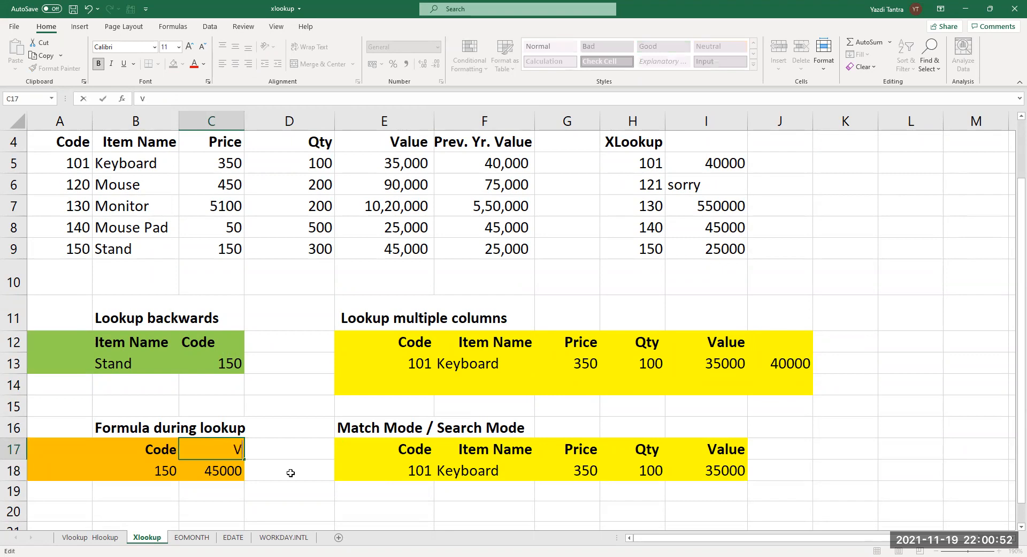
pyautogui.press('BackSpace')
pyautogui.press('BackSpace')
pyautogui.write('ue')
pyautogui.press('Return')
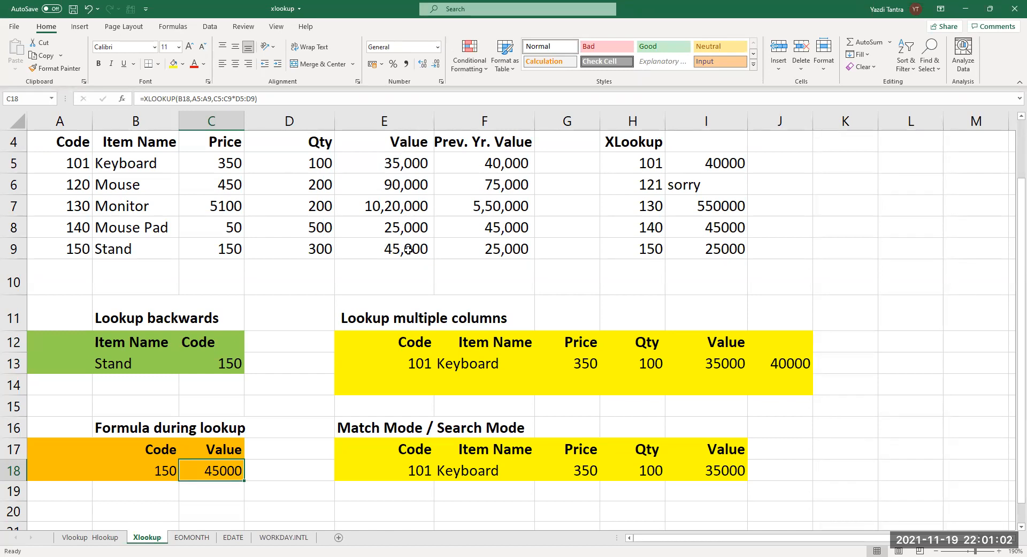
# Compare the C18 XLOOKUP and its C5:C9*D5:D9 return array with the table's Price, Qty and Value columns.
pyautogui.moveTo(396, 138); pyautogui.dragTo(399, 242)
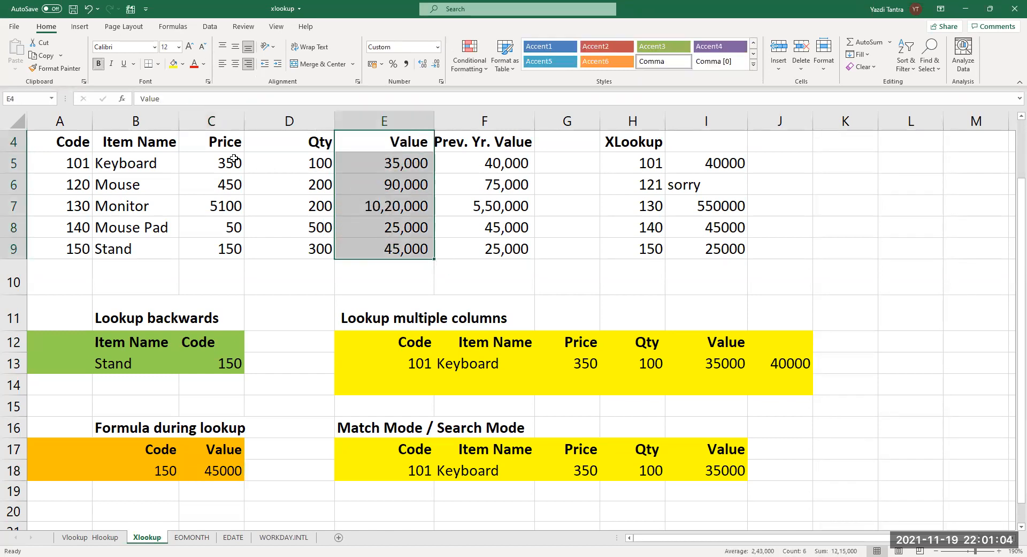
pyautogui.click(226, 472)
pyautogui.press('F2')
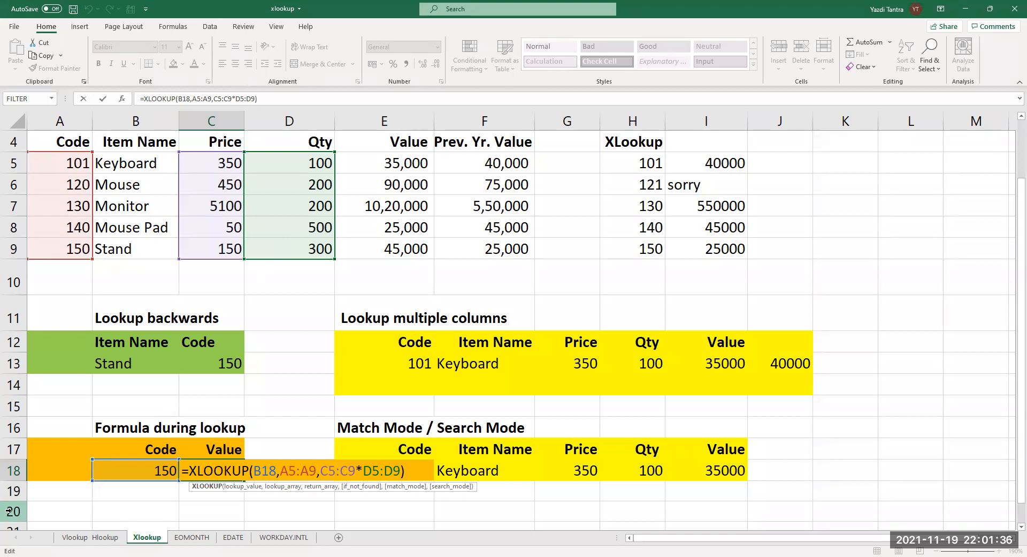
pyautogui.press('Return')
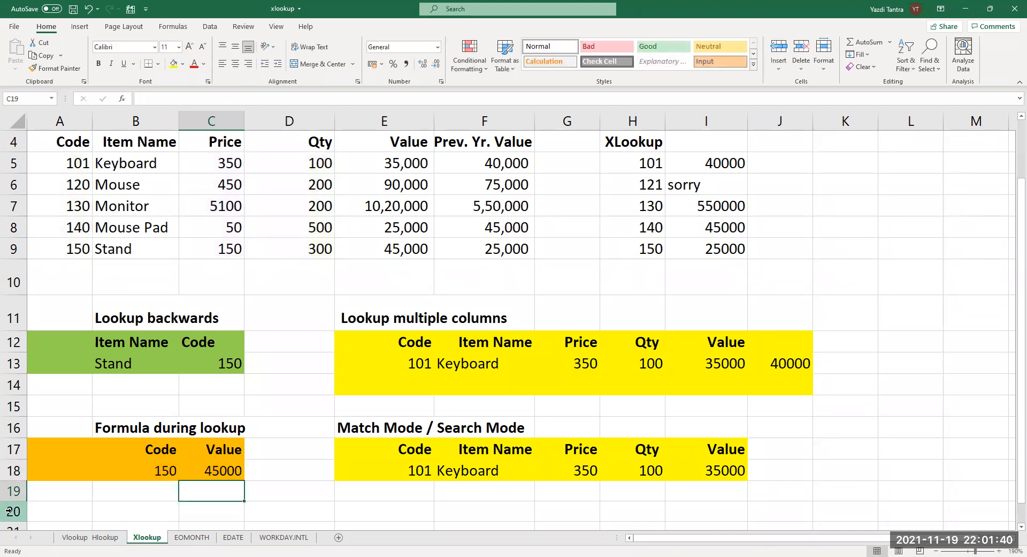
pyautogui.moveTo(399, 165); pyautogui.dragTo(404, 228)
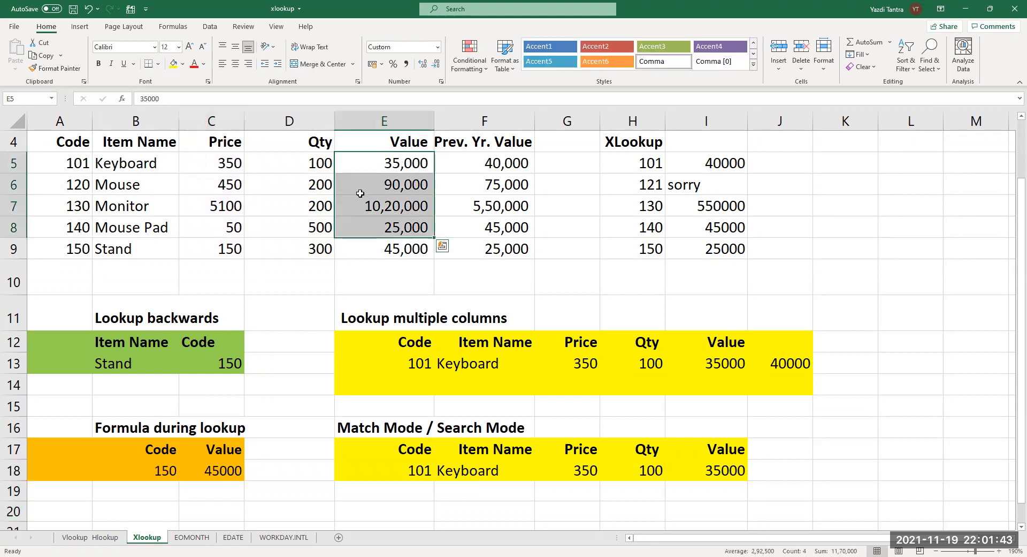
pyautogui.click(225, 166)
pyautogui.click(300, 166)
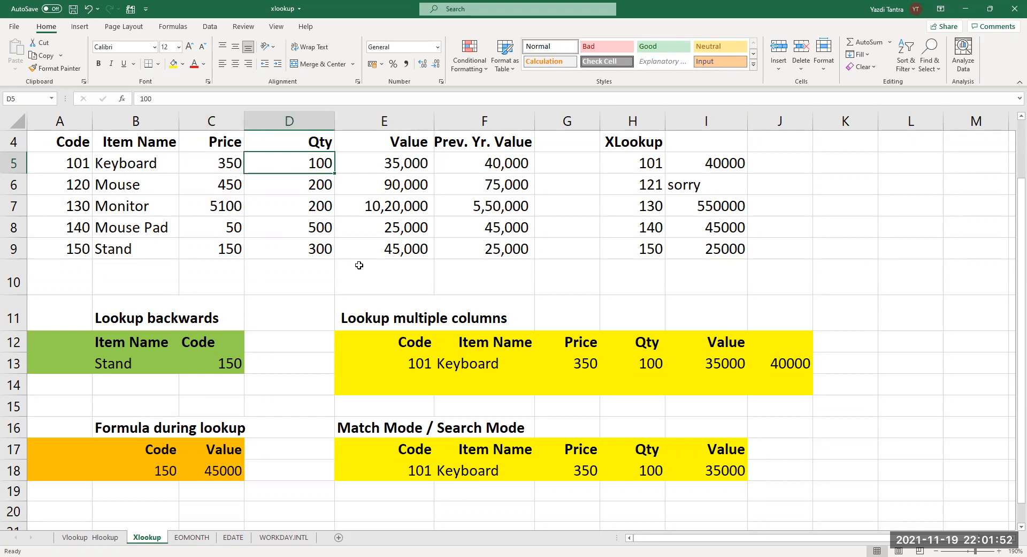
pyautogui.click(224, 466)
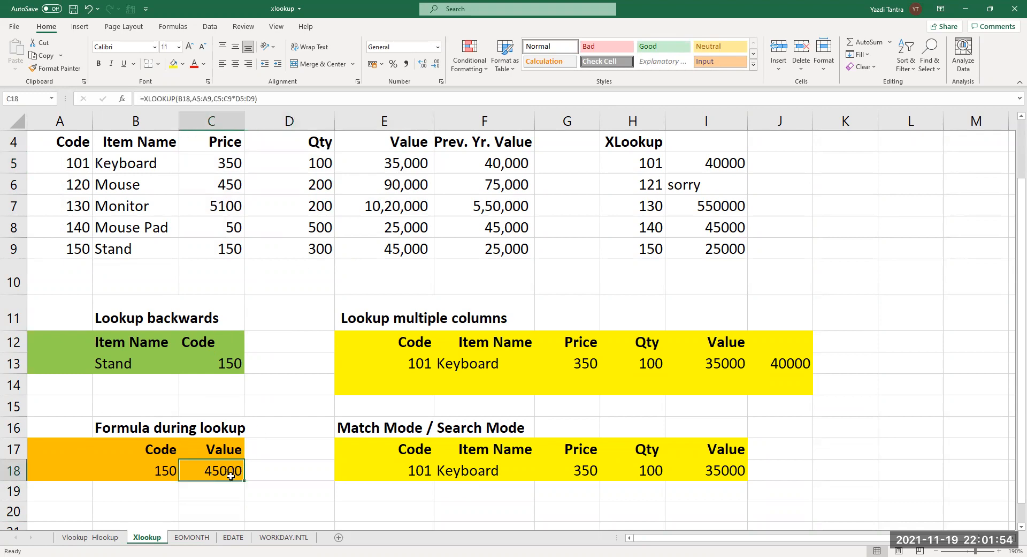
# Replace the return array of the XLOOKUP in C18 with the sum E5:E9+F5:F9.
pyautogui.doubleClick(224, 468)
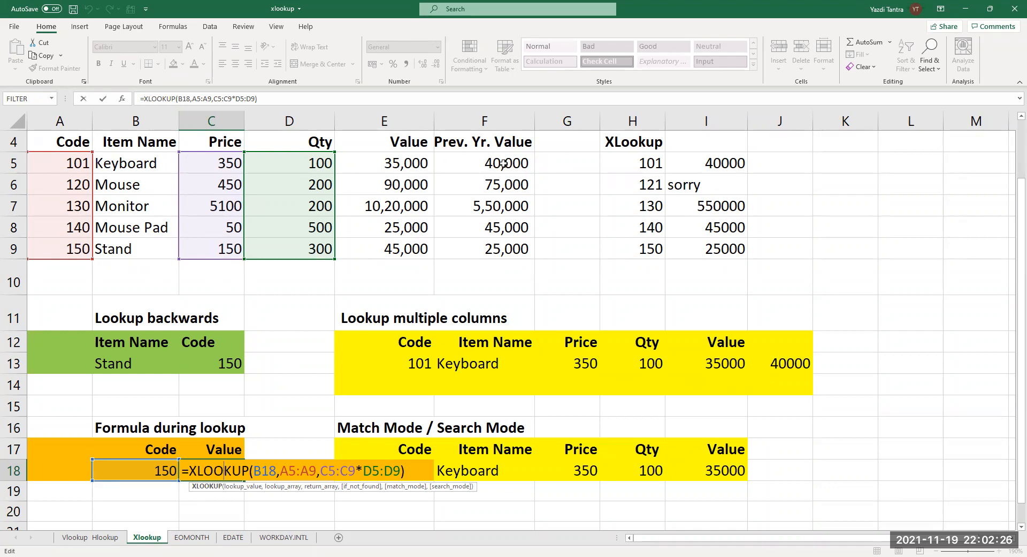
pyautogui.click(321, 469)
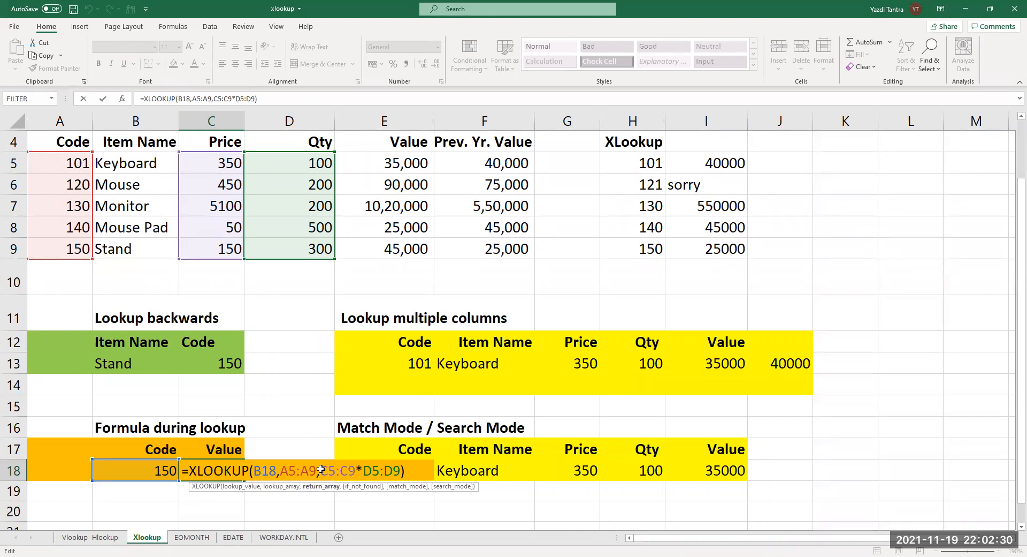
pyautogui.press('Delete')
pyautogui.press('Delete')
pyautogui.press('Delete')
pyautogui.press('Delete')
pyautogui.press('Delete')
pyautogui.press('Delete')
pyautogui.press('Delete')
pyautogui.press('Delete')
pyautogui.press('Delete')
pyautogui.press('Delete')
pyautogui.press('Delete')
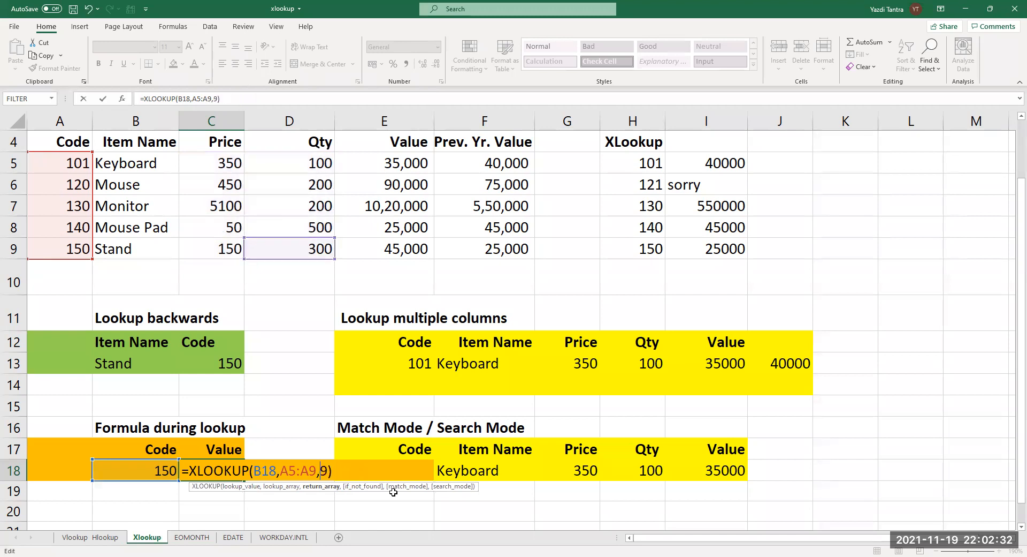
pyautogui.click(387, 160)
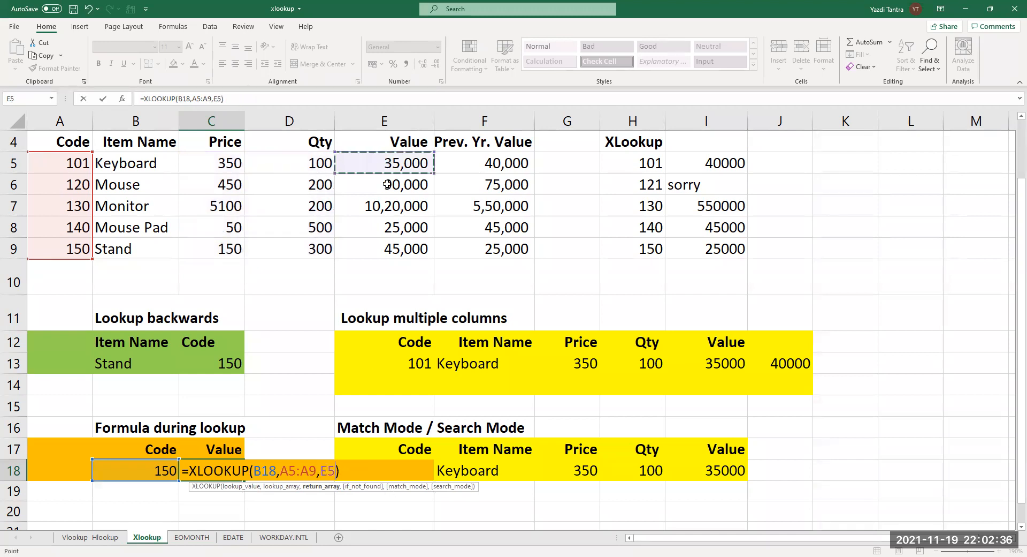
pyautogui.keyDown('shift'); pyautogui.click(387, 244); pyautogui.keyUp('shift')
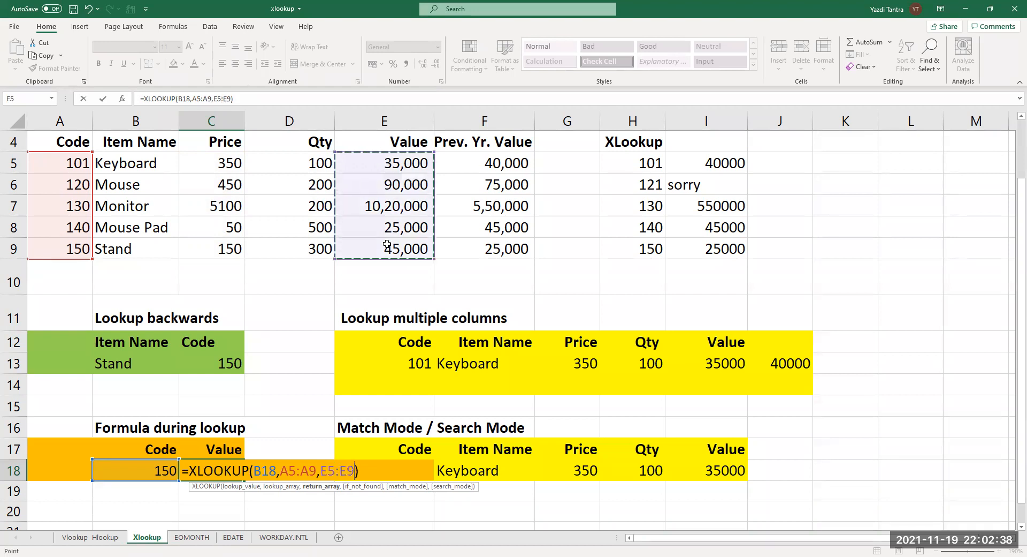
pyautogui.write('+')
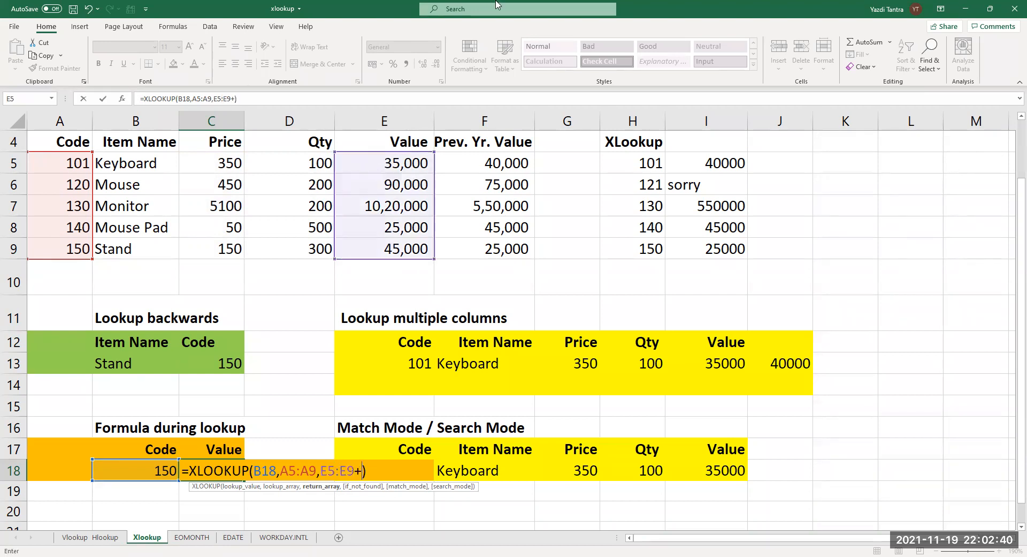
pyautogui.click(503, 171)
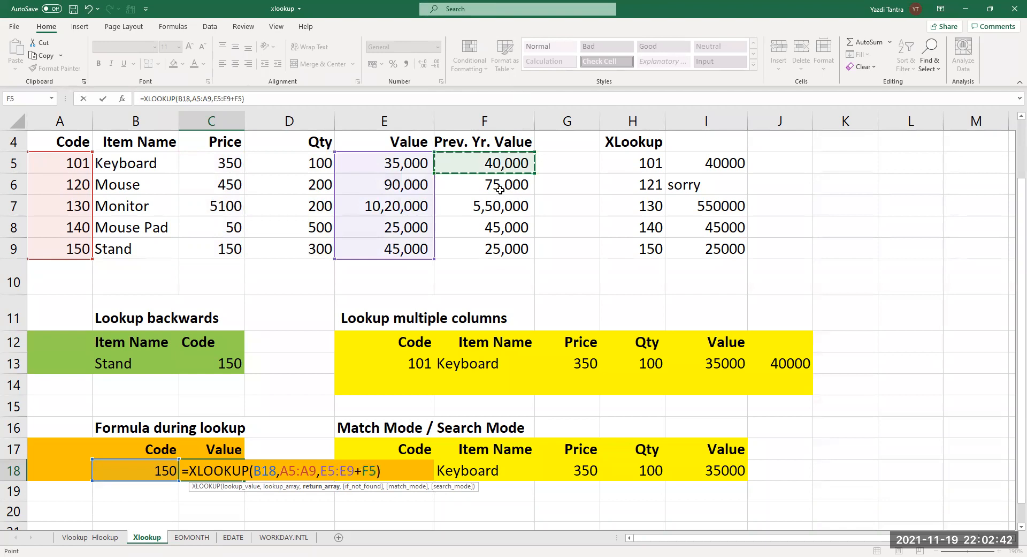
pyautogui.keyDown('shift'); pyautogui.click(498, 248); pyautogui.keyUp('shift')
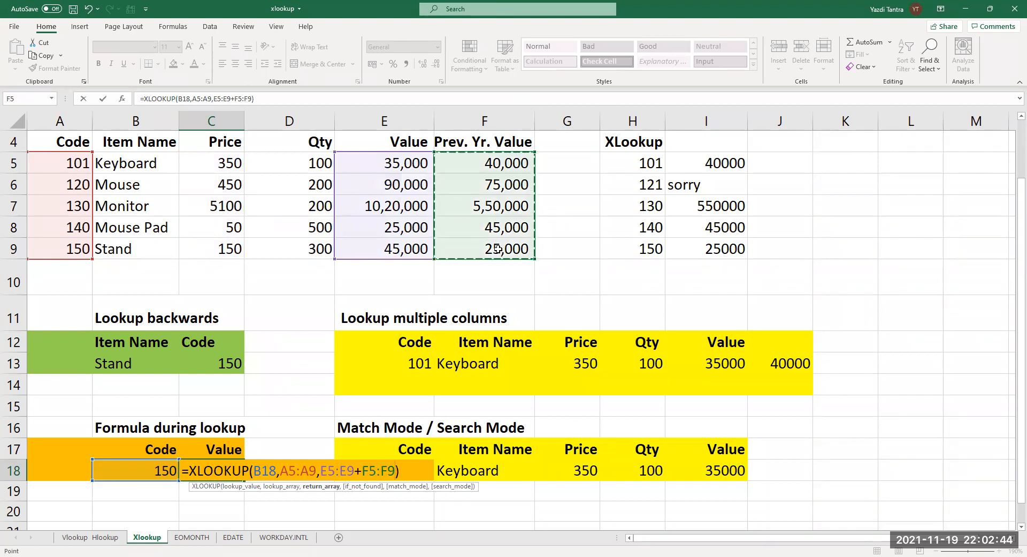
pyautogui.press('Return')
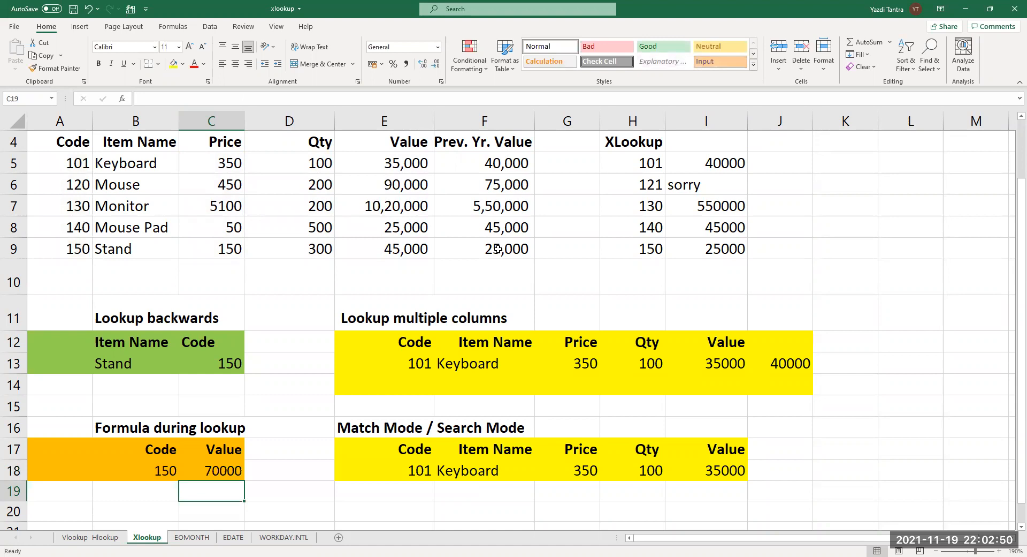
# Test the Formula during lookup block by entering code 101 and then code 120 in B18.
pyautogui.click(156, 470)
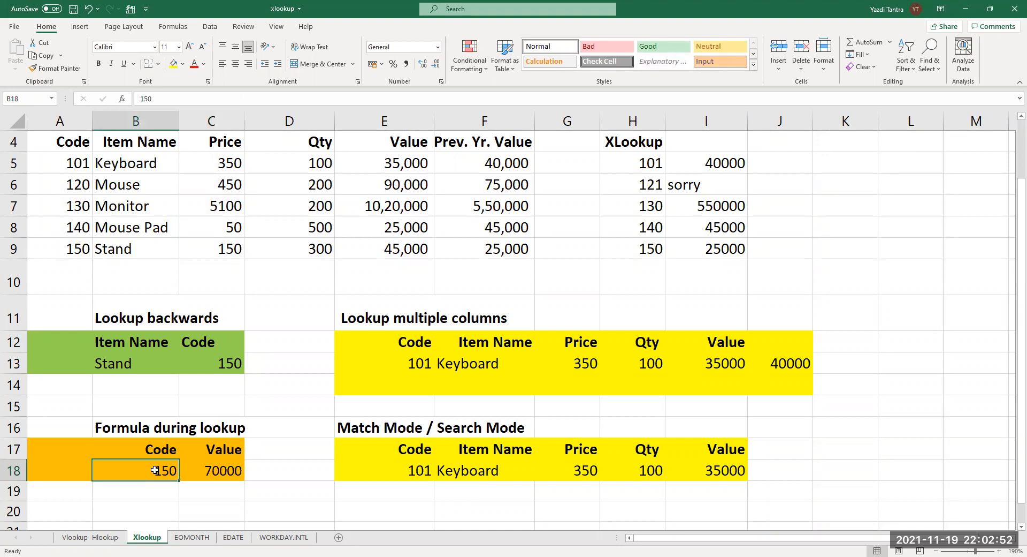
pyautogui.write('101')
pyautogui.press('Return')
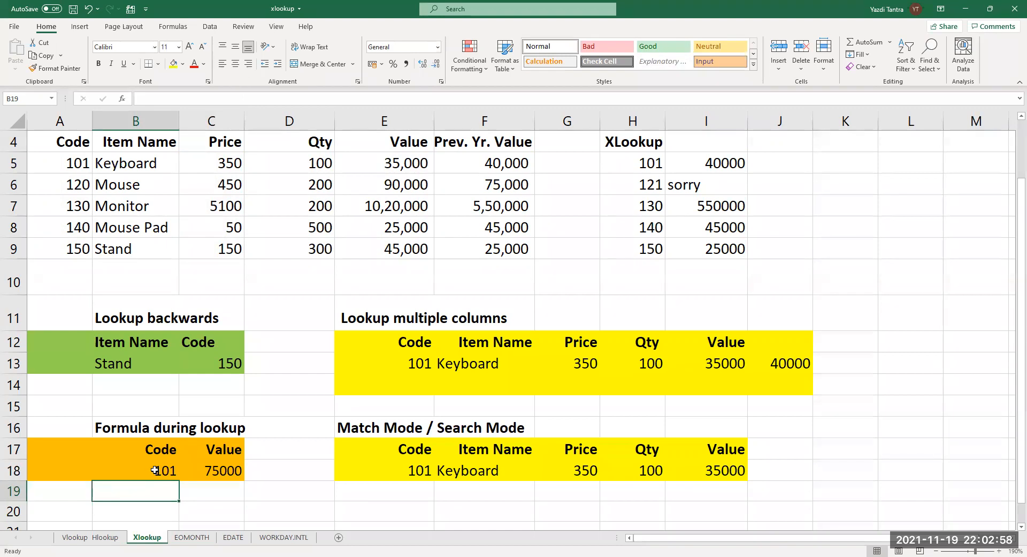
pyautogui.click(154, 471)
pyautogui.write('120')
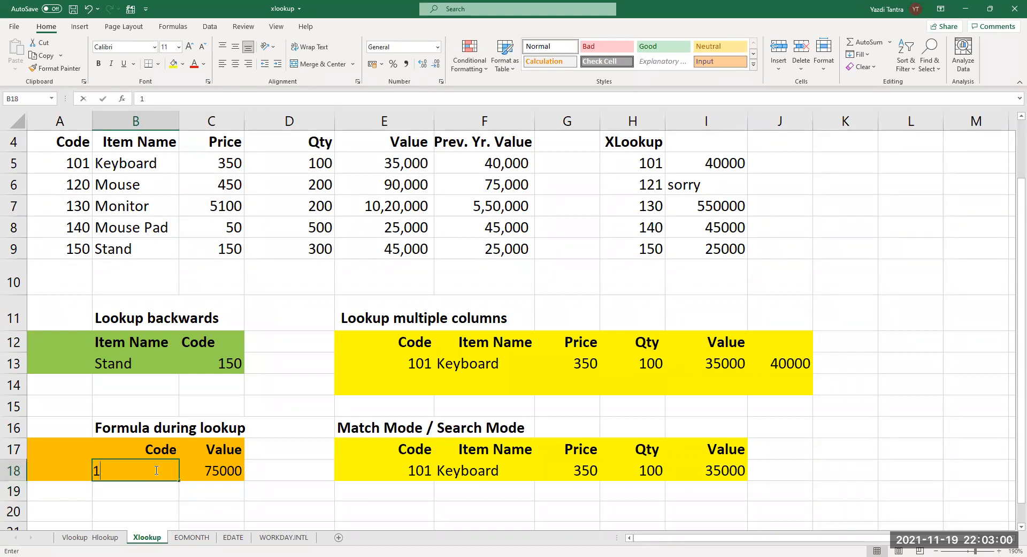
pyautogui.press('Return')
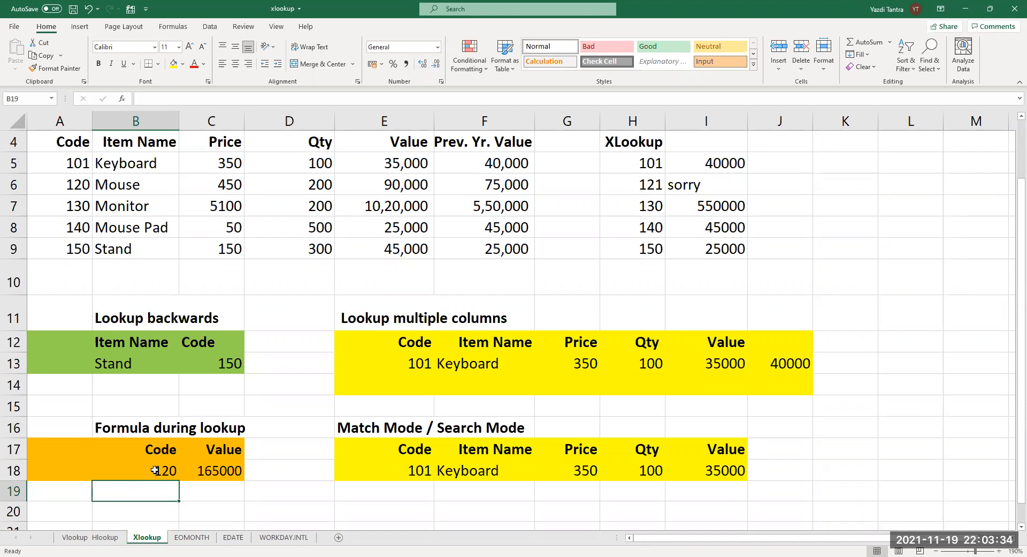
pyautogui.click(155, 470)
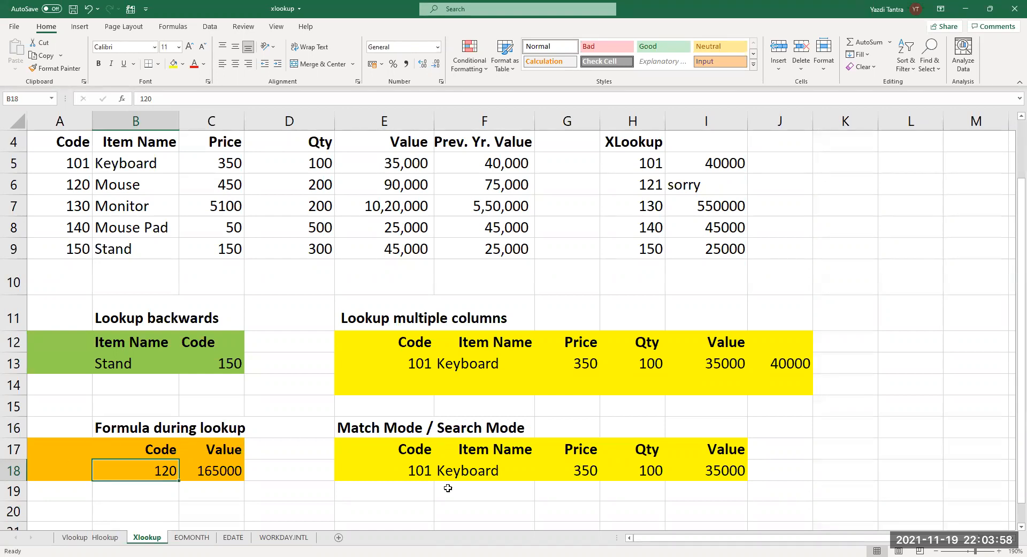
# Remove the match_mode value 0 from the XLOOKUP in F18 and bring up the list of match mode options.
pyautogui.click(423, 467)
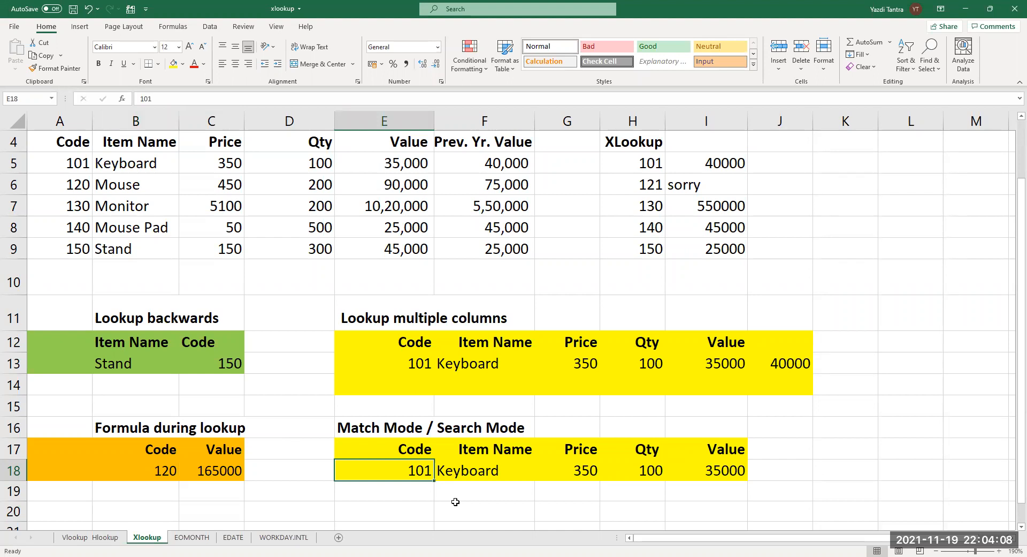
pyautogui.click(453, 471)
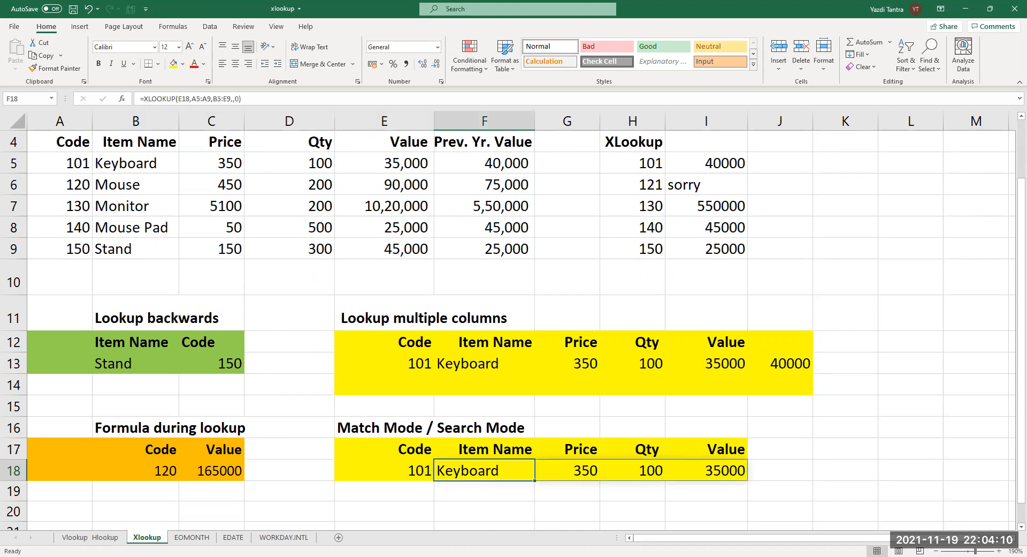
pyautogui.doubleClick(492, 473)
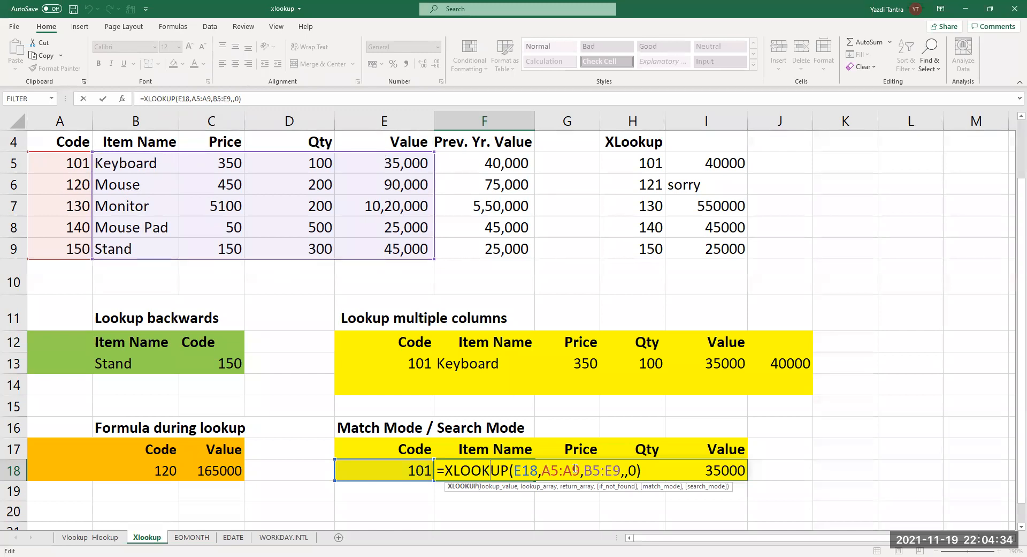
pyautogui.click(605, 473)
pyautogui.press('Right')
pyautogui.press('Right')
pyautogui.press('Right')
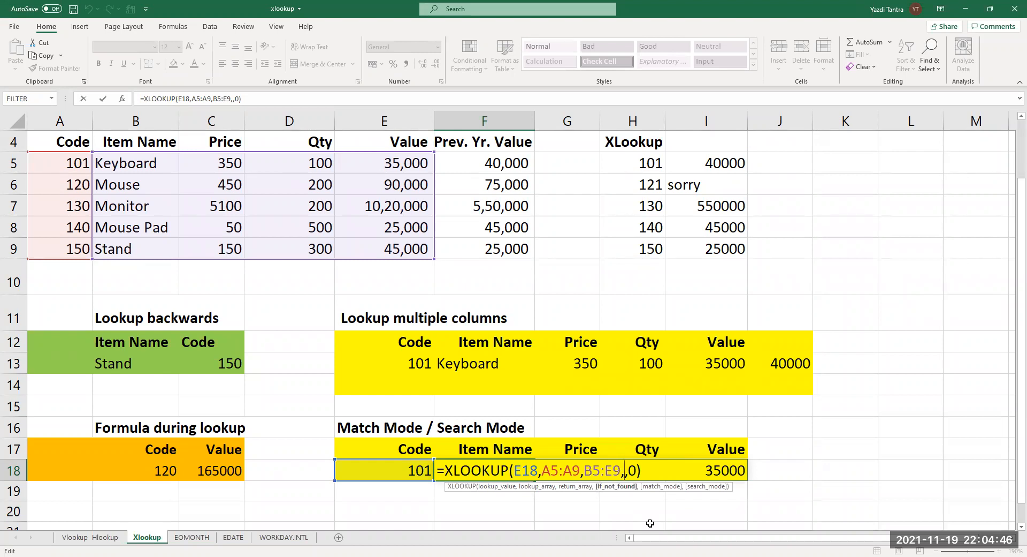
pyautogui.press('Right')
pyautogui.press('Delete')
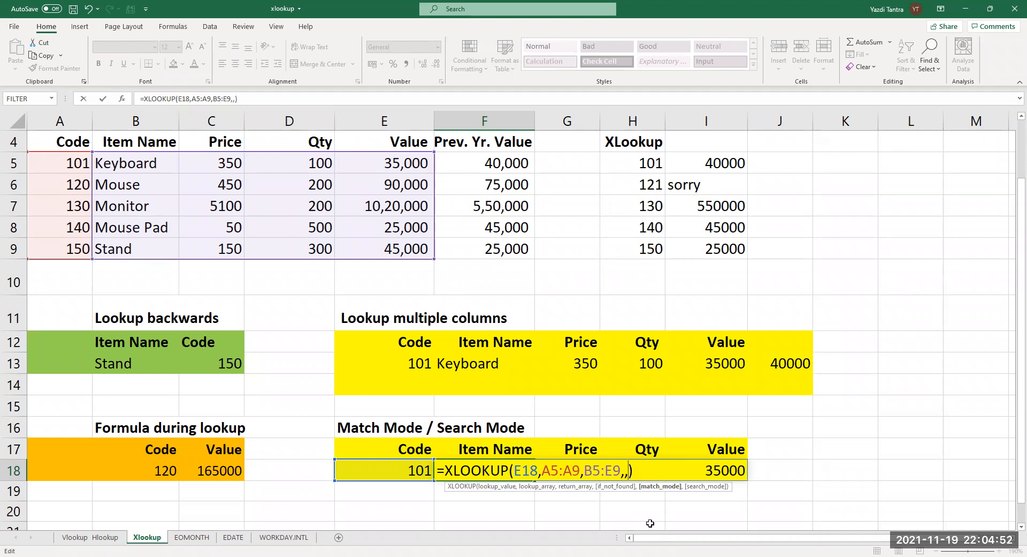
pyautogui.press('Right')
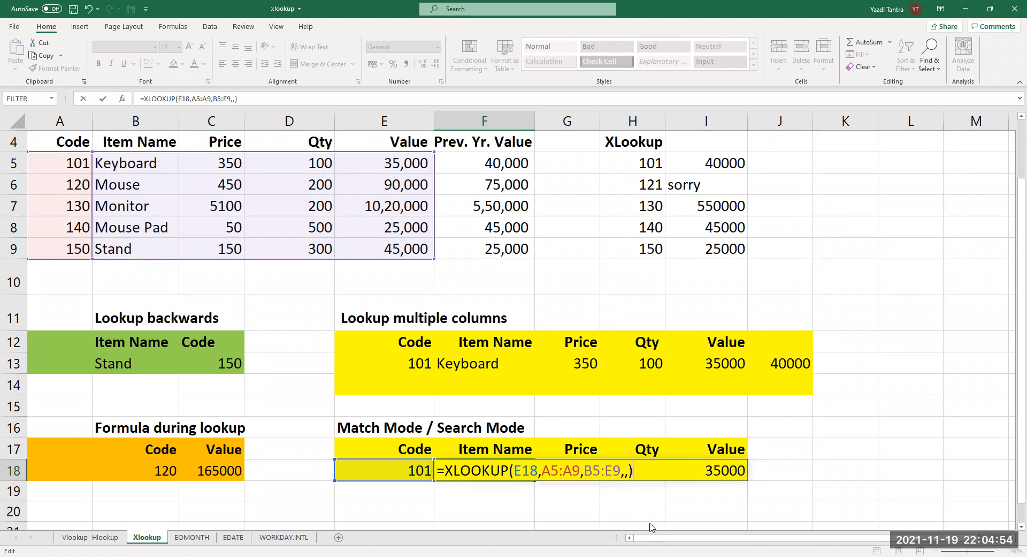
pyautogui.press('BackSpace')
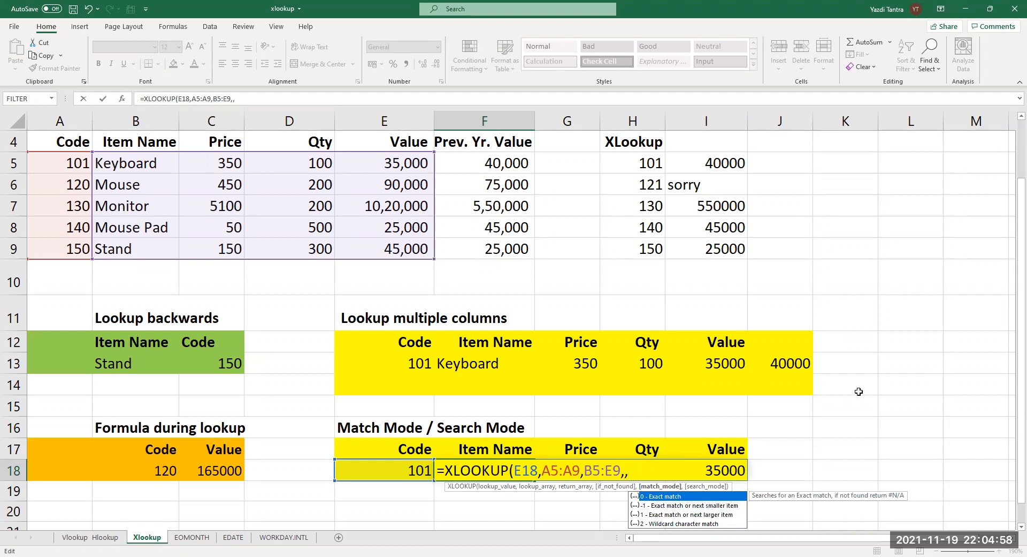
# Clear the stray G20 reference from the F18 XLOOKUP and commit the formula with an empty match_mode.
pyautogui.scroll(-1, 856, 390)
pyautogui.click(632, 397)
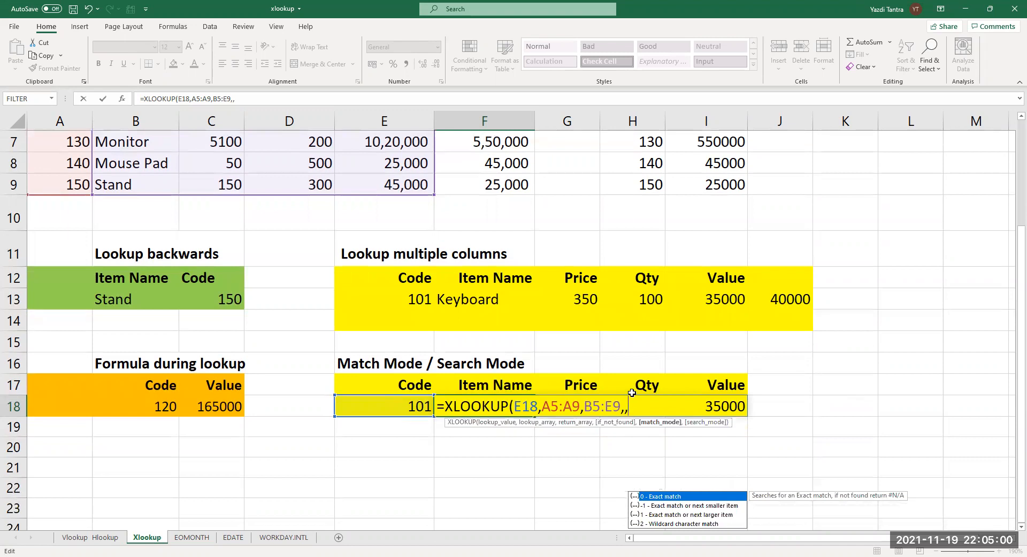
pyautogui.click(567, 447)
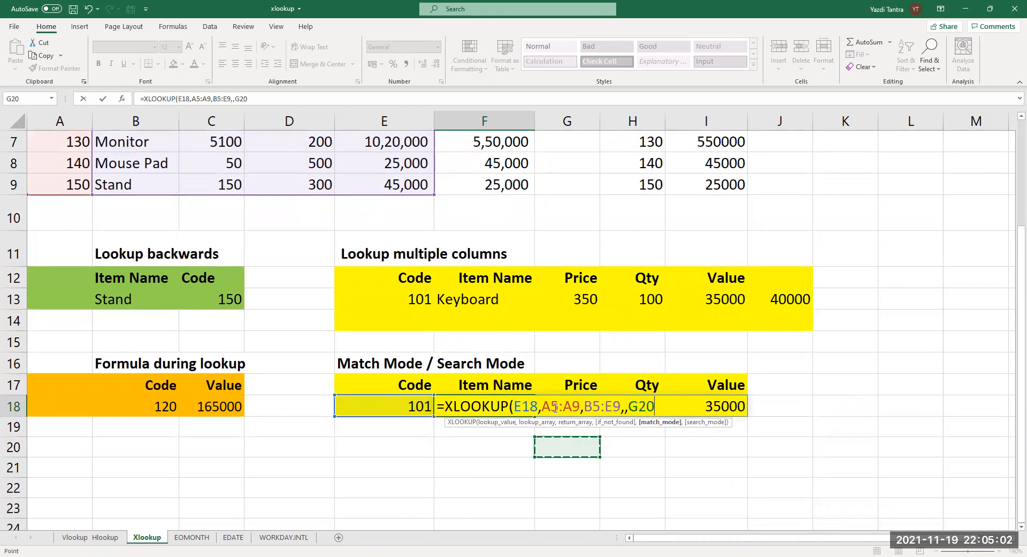
pyautogui.click(555, 406)
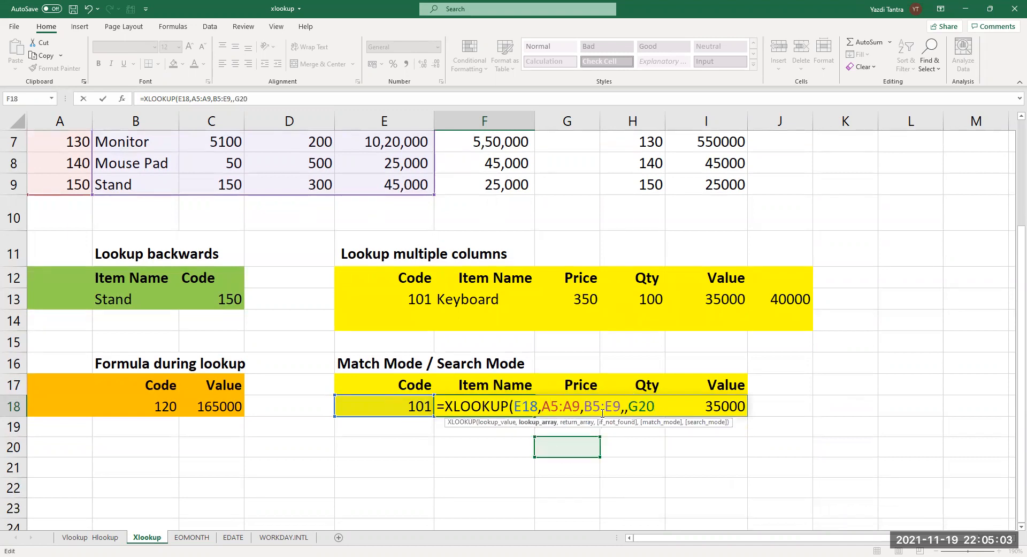
pyautogui.click(631, 407)
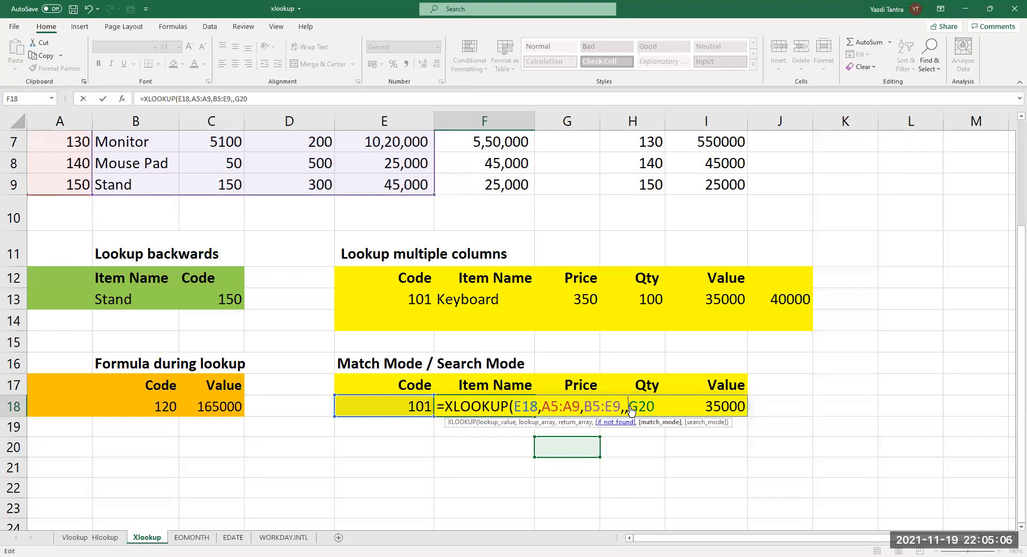
pyautogui.press('Delete')
pyautogui.press('Delete')
pyautogui.press('Delete')
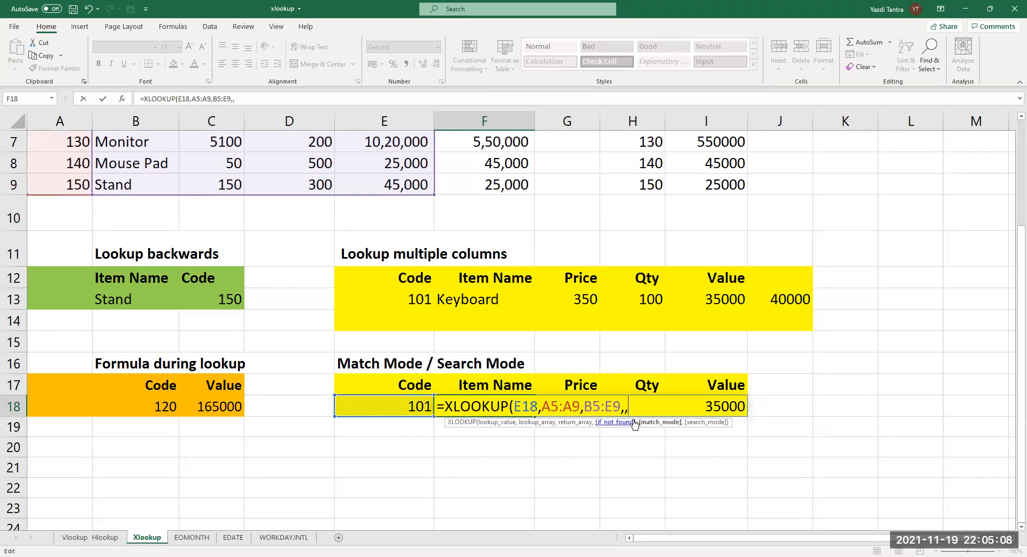
pyautogui.press('Return')
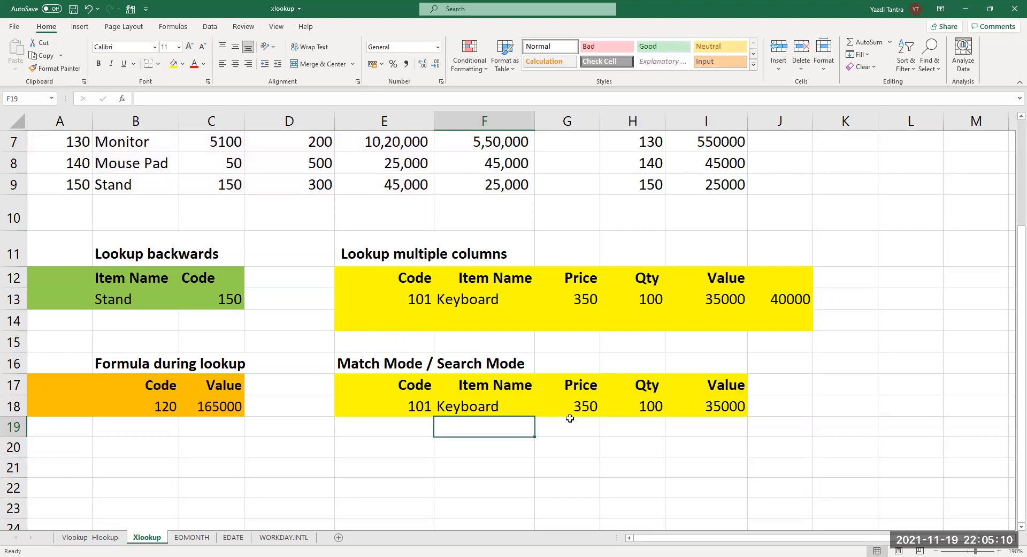
# Try to bring up the match_mode options inside the XLOOKUP formula in F18.
pyautogui.doubleClick(484, 406)
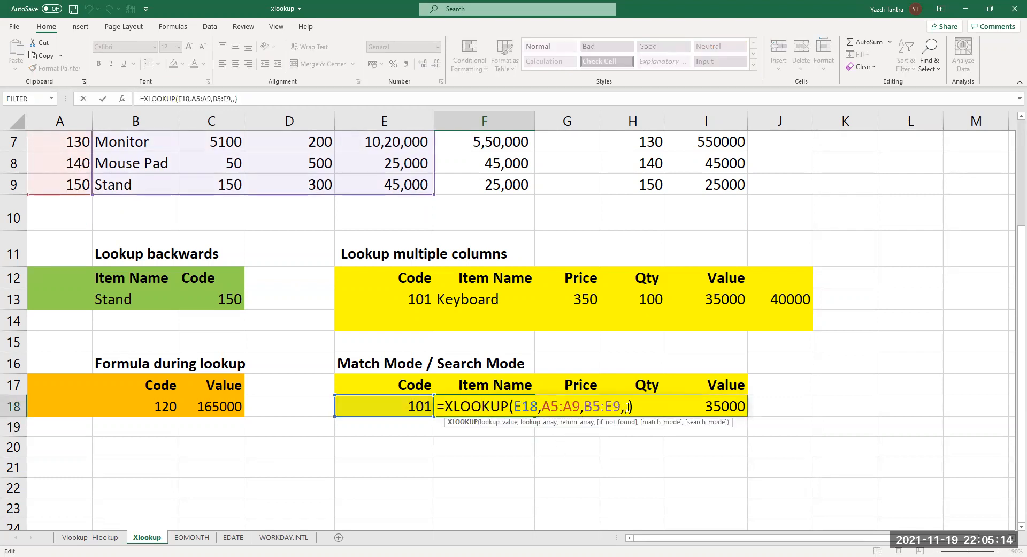
pyautogui.click(624, 408)
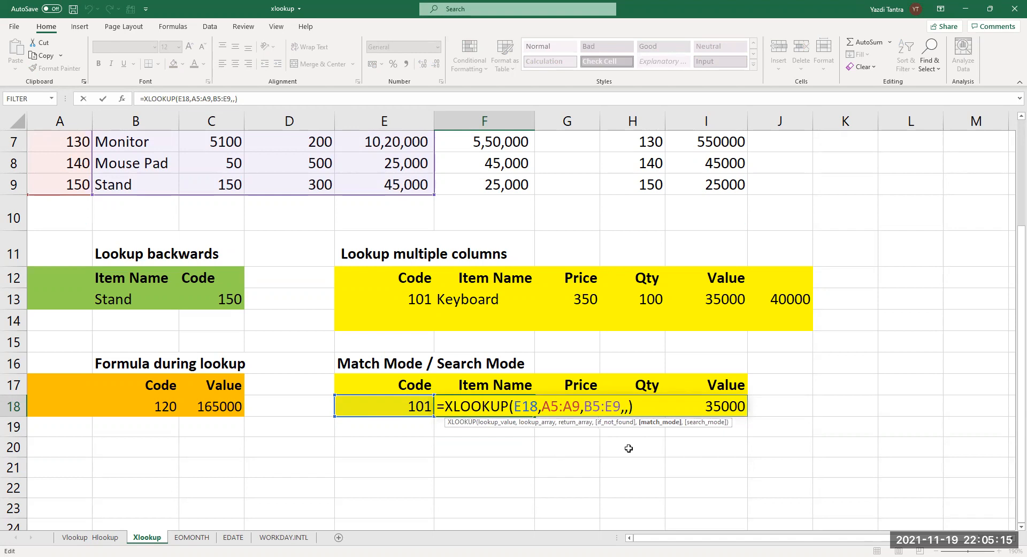
pyautogui.click(650, 424)
pyautogui.press('Left')
pyautogui.hotkey('shift', 'Return')
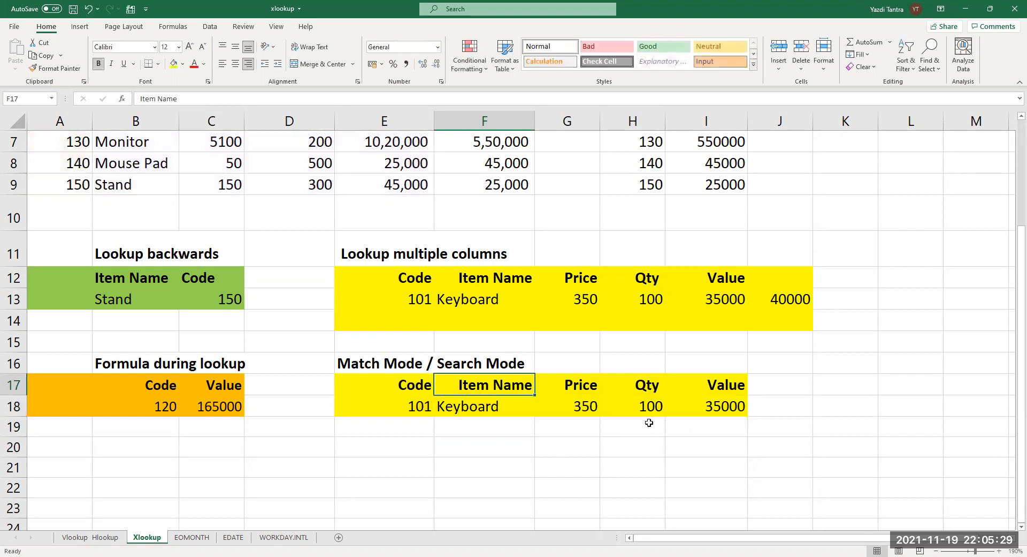
# Retype the empty arguments after B5:E9 in the F18 XLOOKUP to examine the match_mode options, including -1 for next smaller item.
pyautogui.click(483, 410)
pyautogui.doubleClick(483, 410)
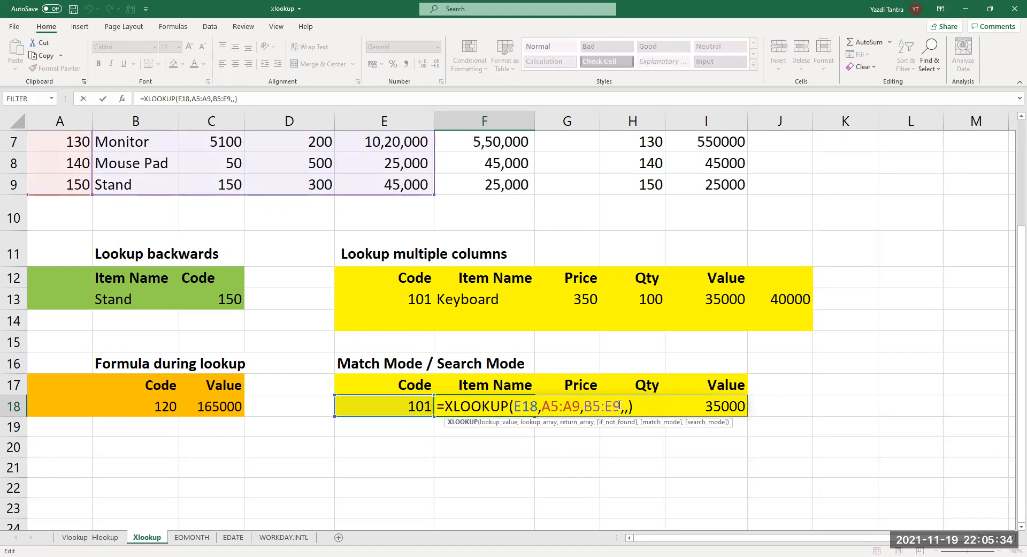
pyautogui.click(618, 405)
pyautogui.press('Delete')
pyautogui.press('Delete')
pyautogui.press('Delete')
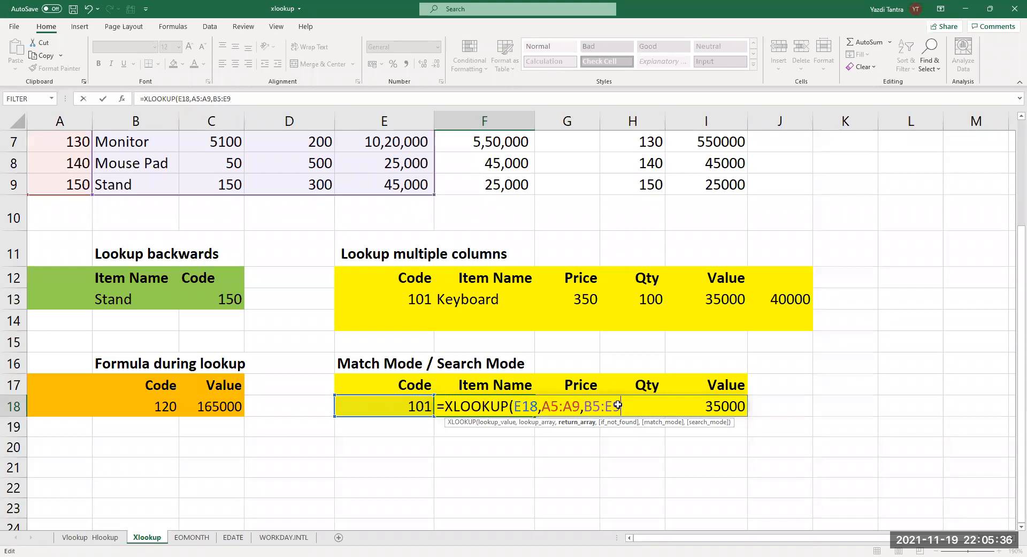
pyautogui.write(',')
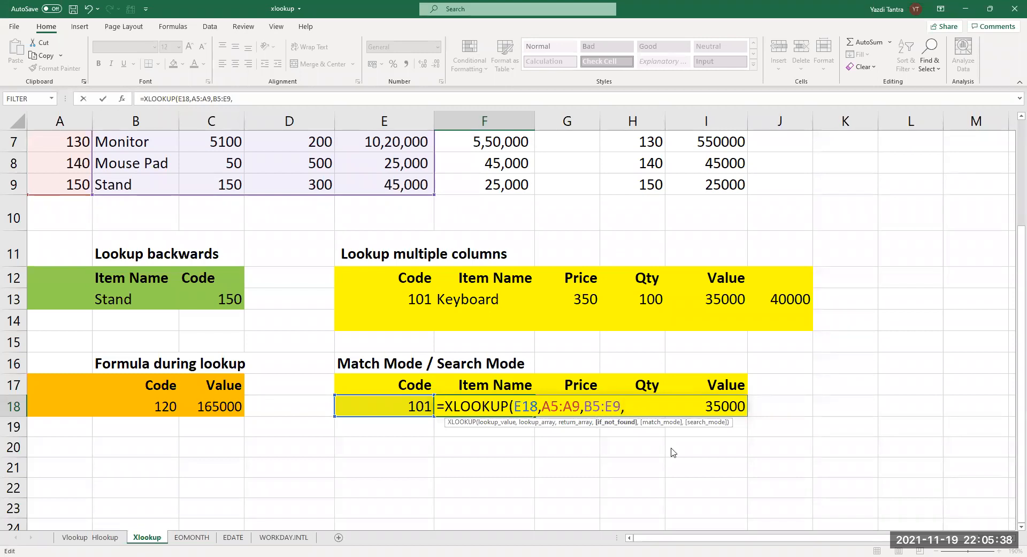
pyautogui.write(',')
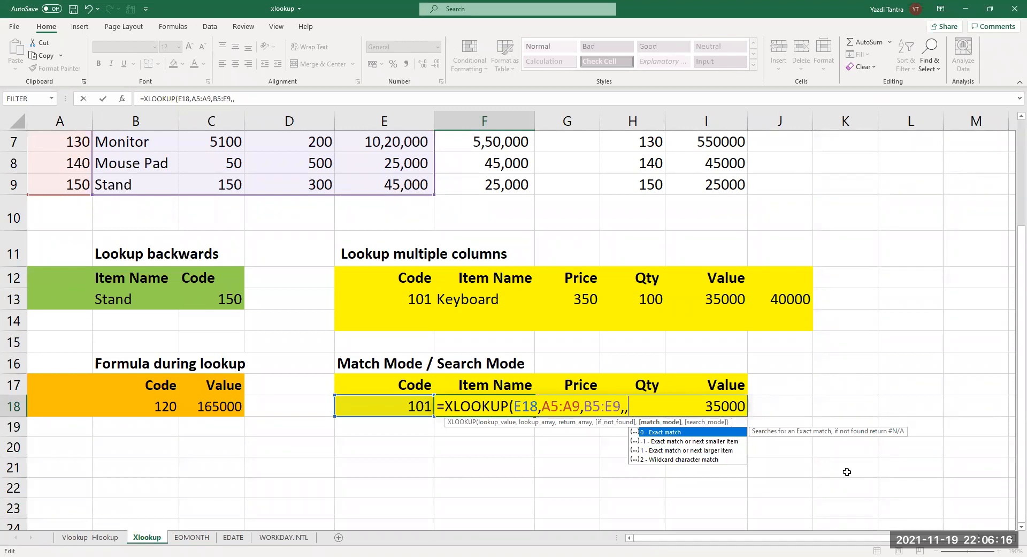
pyautogui.press('Down')
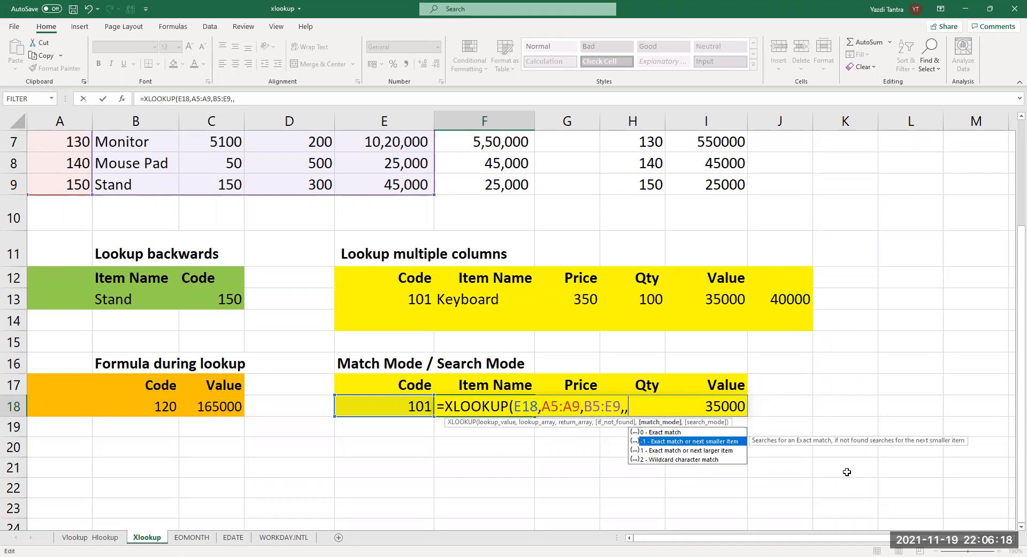
pyautogui.press('Escape')
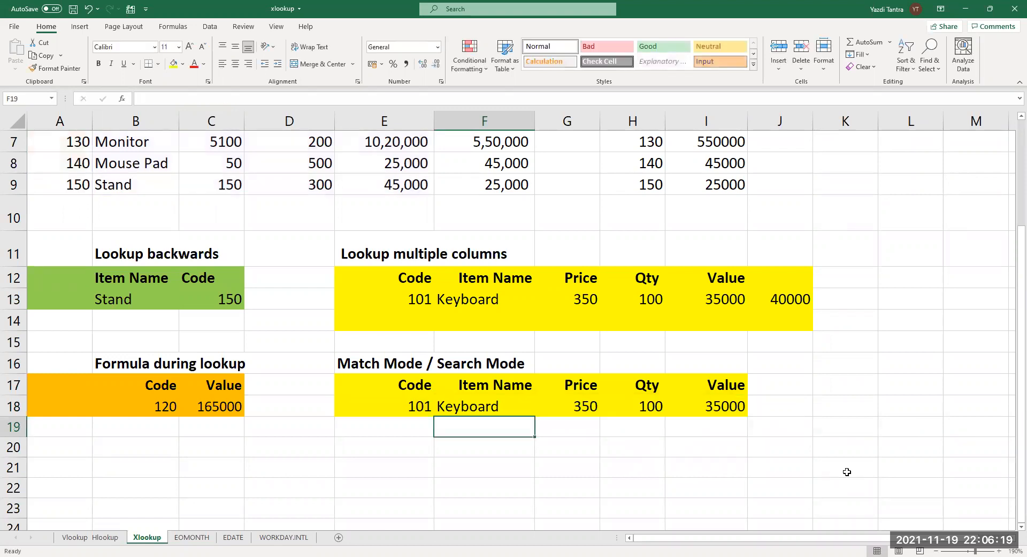
# Enter code 110 as the lookup value in E18 of the Match Mode / Search Mode block.
pyautogui.click(395, 415)
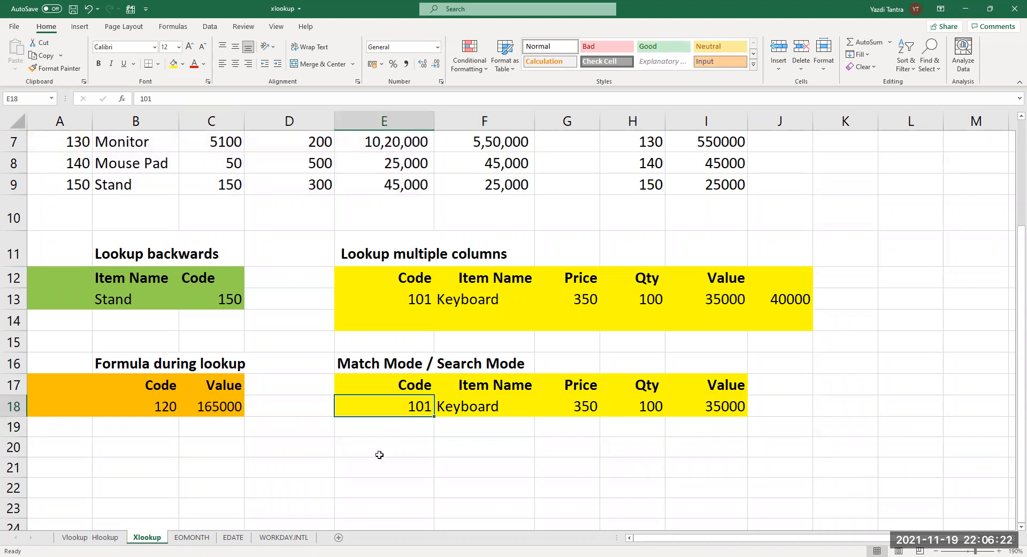
pyautogui.write('110')
pyautogui.press('Return')
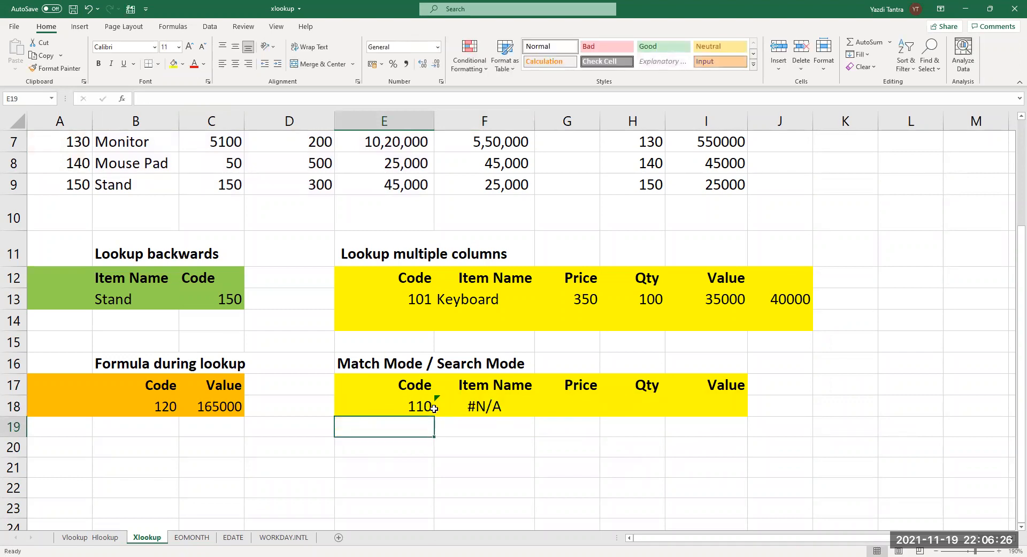
# Set the match_mode of the F18 XLOOKUP to 1, exact match or next larger item.
pyautogui.click(488, 409)
pyautogui.doubleClick(501, 407)
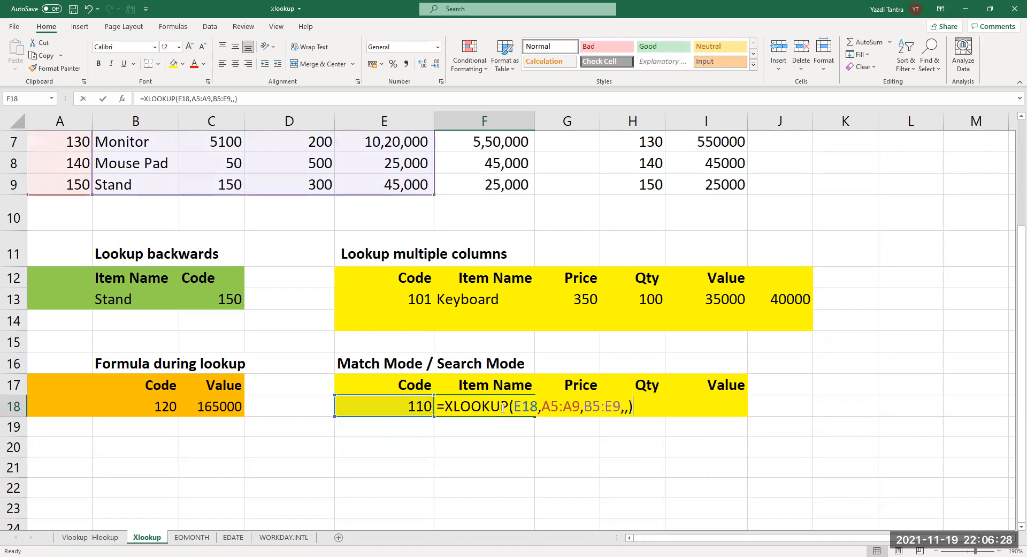
pyautogui.click(627, 406)
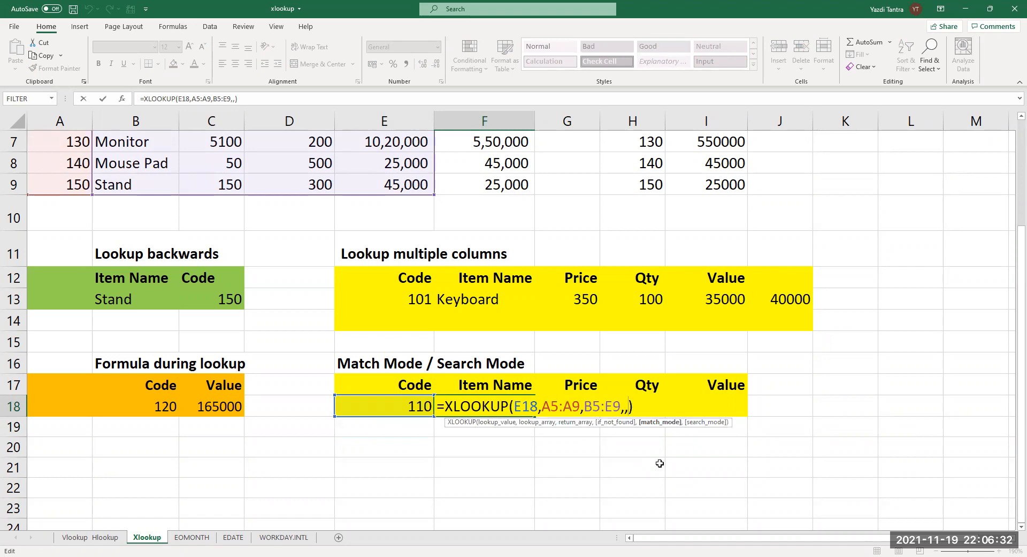
pyautogui.write('0')
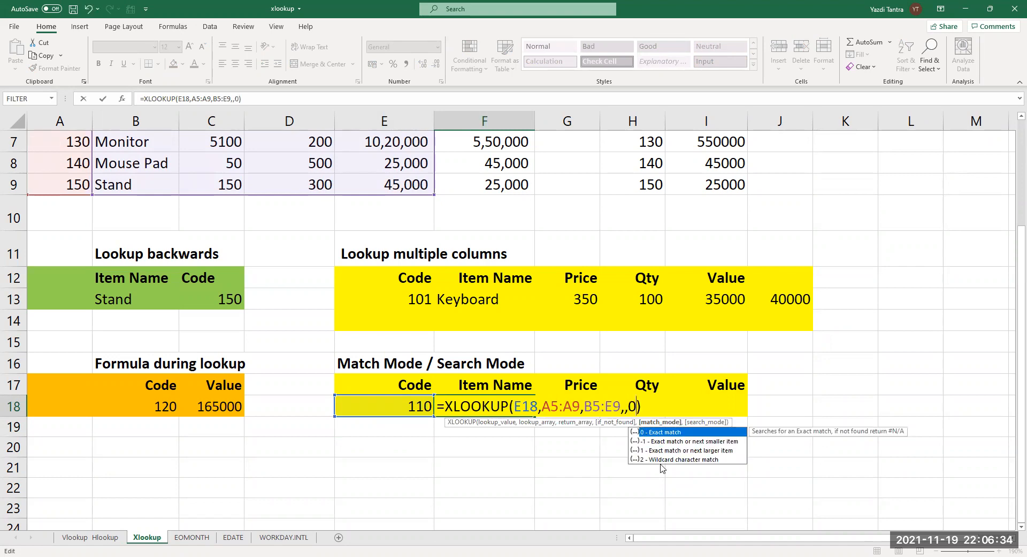
pyautogui.press('BackSpace')
pyautogui.write('1')
pyautogui.press('Return')
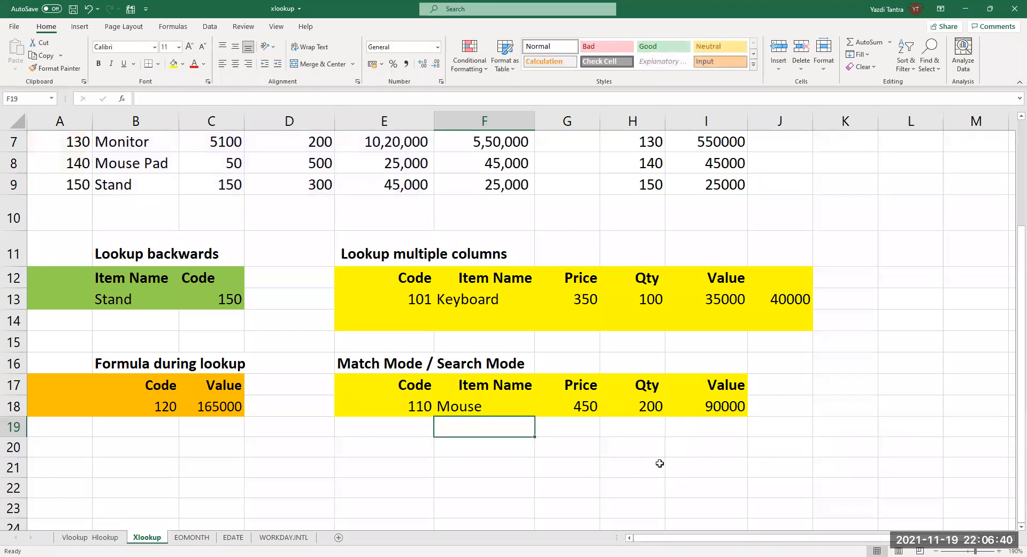
# Change the match_mode of the F18 XLOOKUP to -1, exact match or next smaller item.
pyautogui.scroll(1, 225, 225)
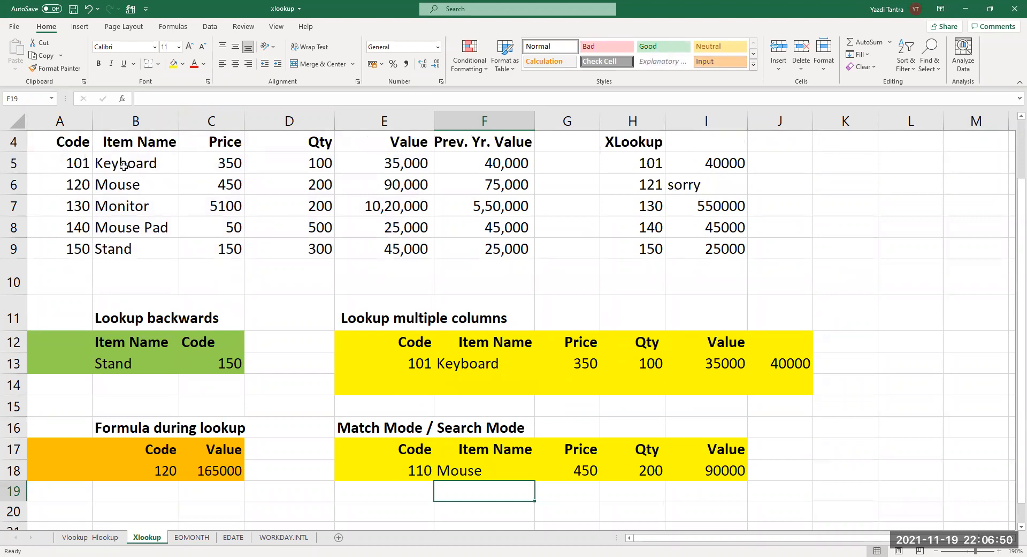
pyautogui.click(476, 470)
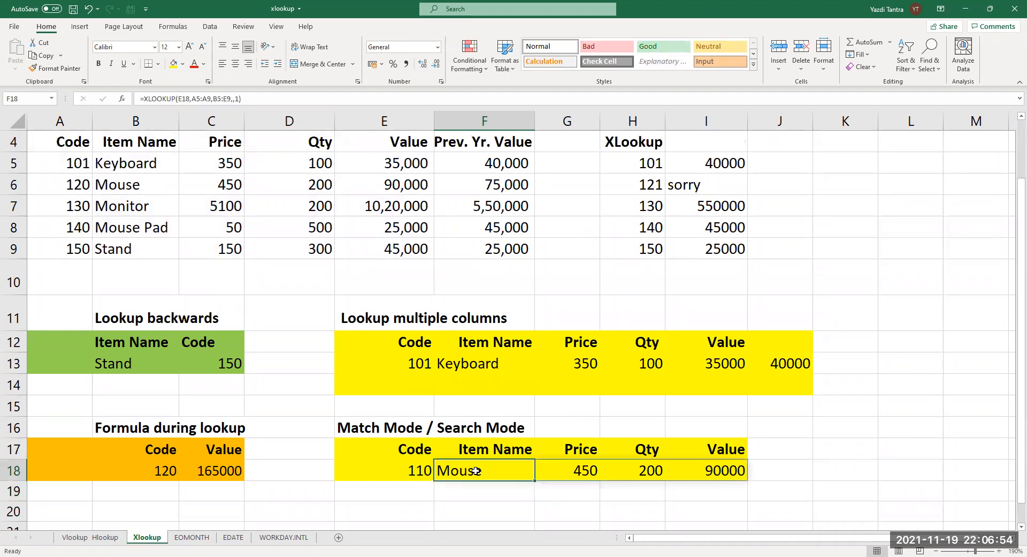
pyautogui.doubleClick(476, 470)
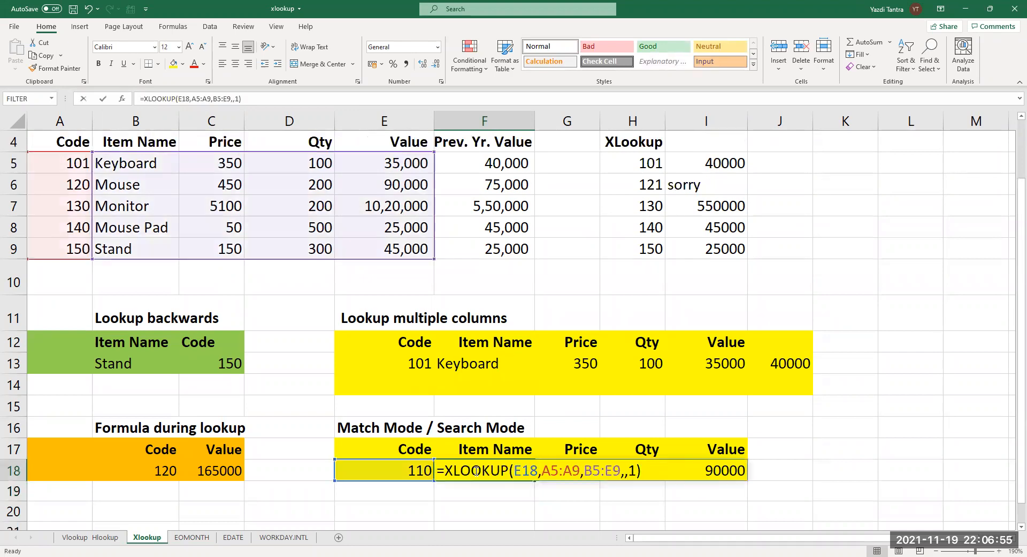
pyautogui.click(633, 471)
pyautogui.press('BackSpace')
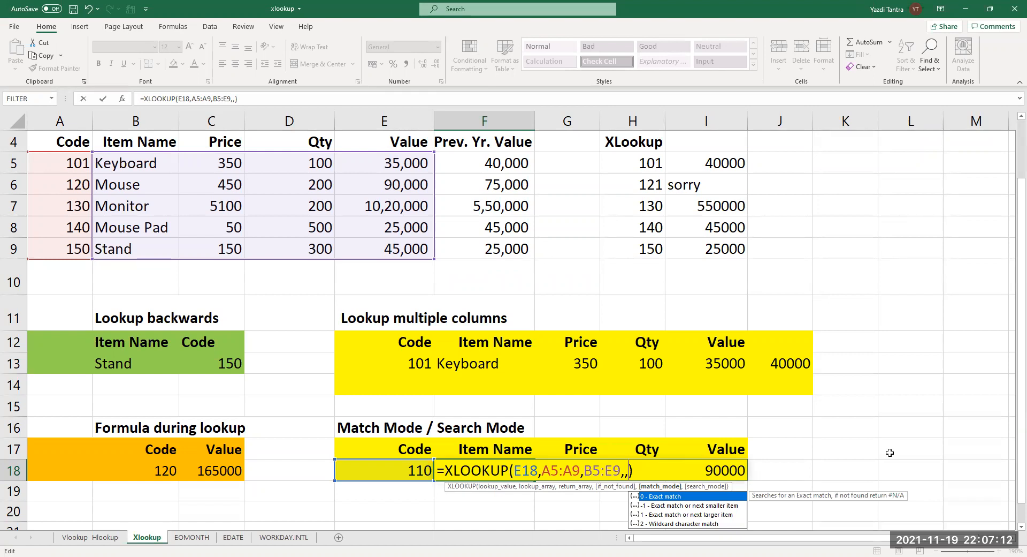
pyautogui.write('-1')
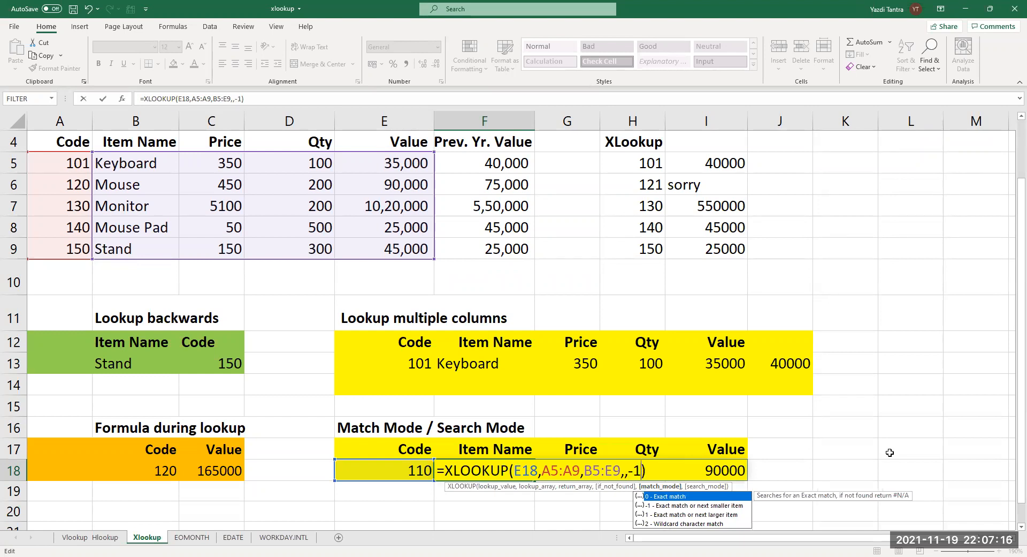
pyautogui.press('Return')
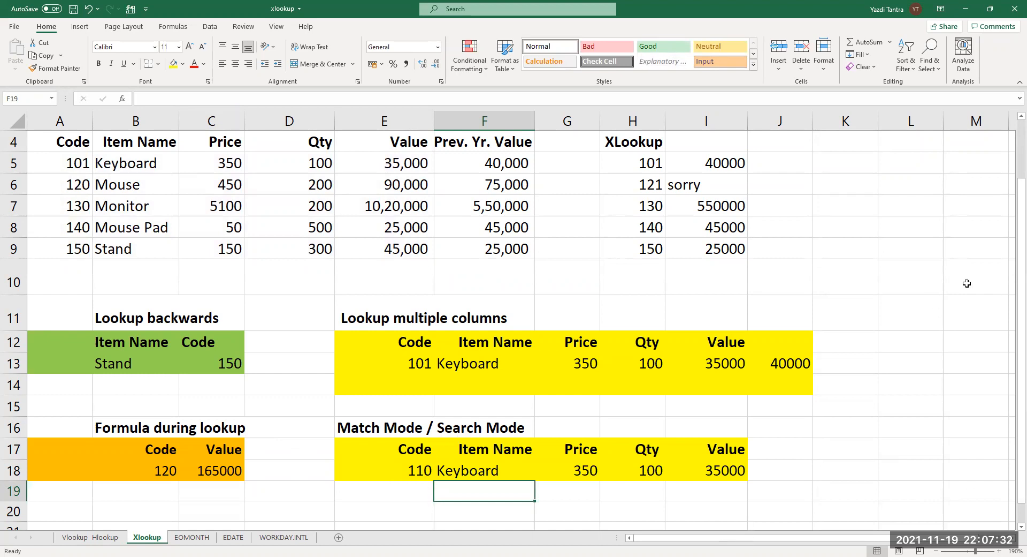
# Enter an example slab row in K5:M5 with the values 0, 60000 and 10%.
pyautogui.click(841, 162)
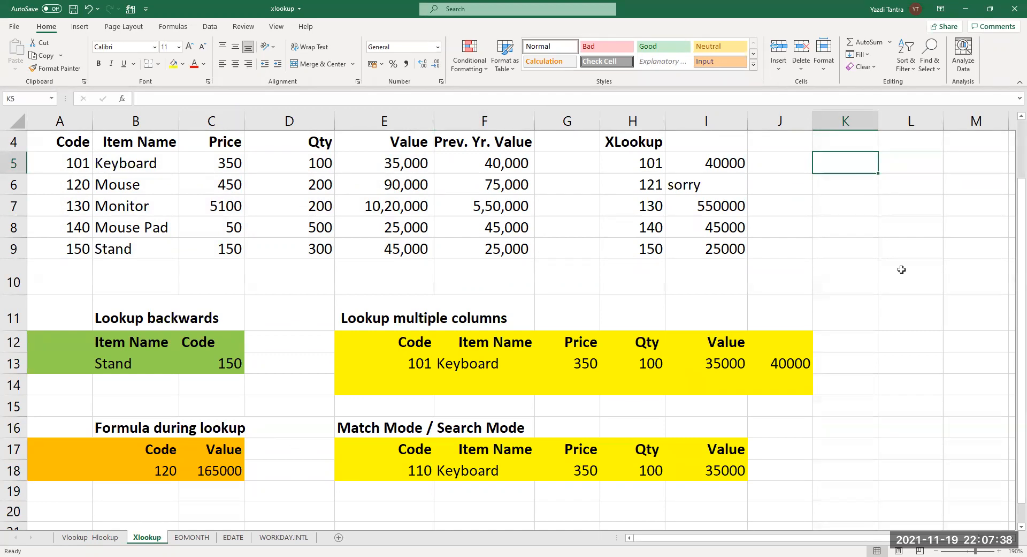
pyautogui.write('0')
pyautogui.press('Tab')
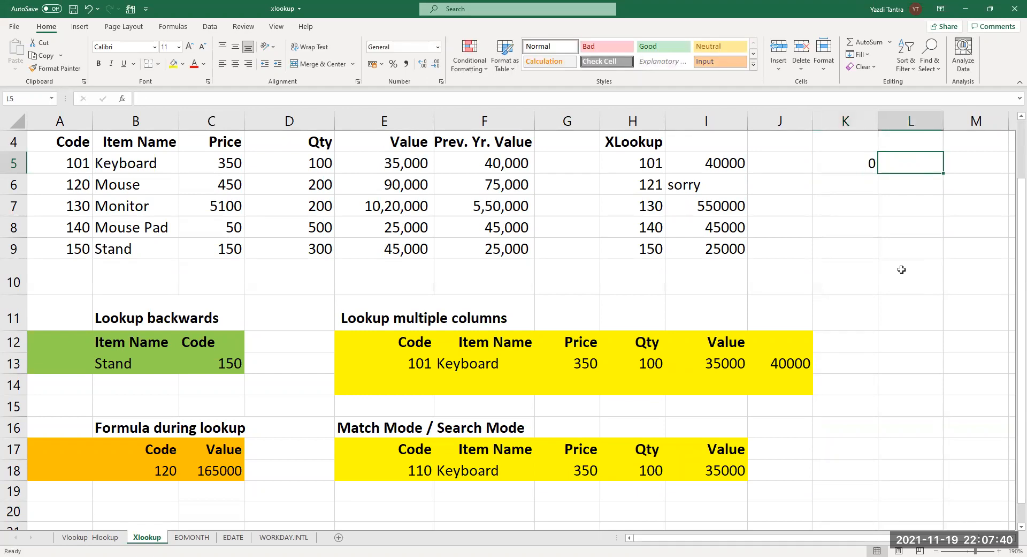
pyautogui.write('60000')
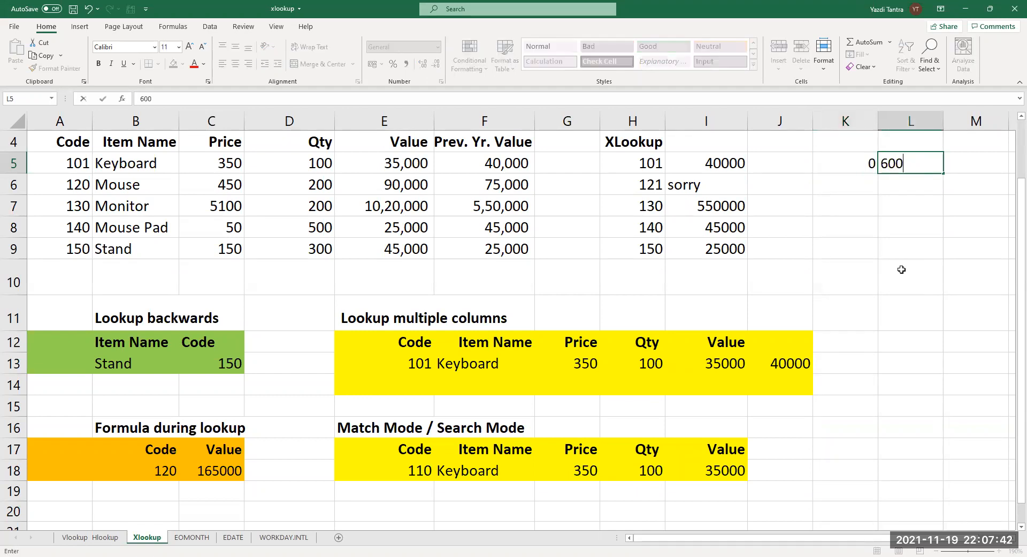
pyautogui.press('Tab')
pyautogui.write('10%')
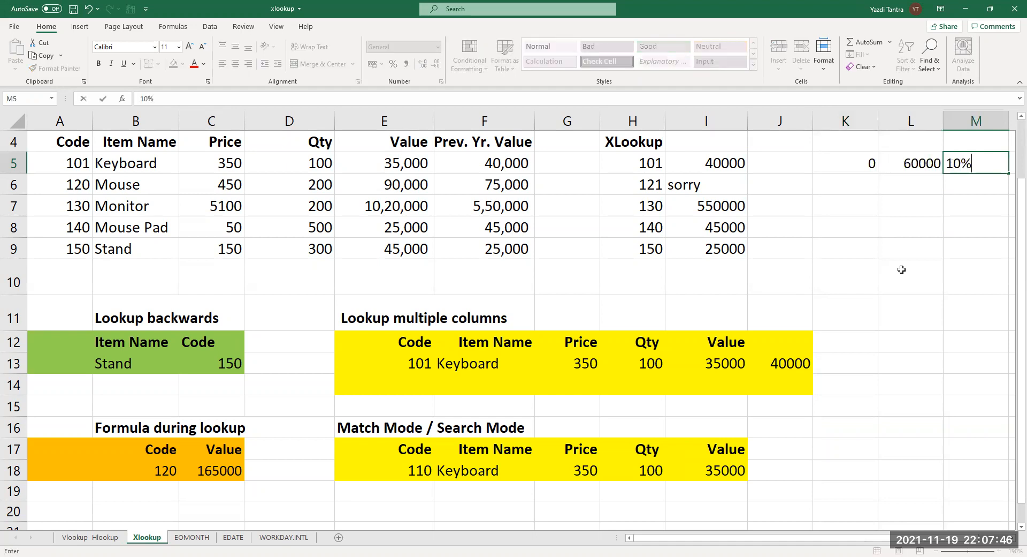
pyautogui.press('Return')
# Add a second slab row in K6:M6 with the values 61000, 70000 and 20%.
pyautogui.press('Left')
pyautogui.press('Left')
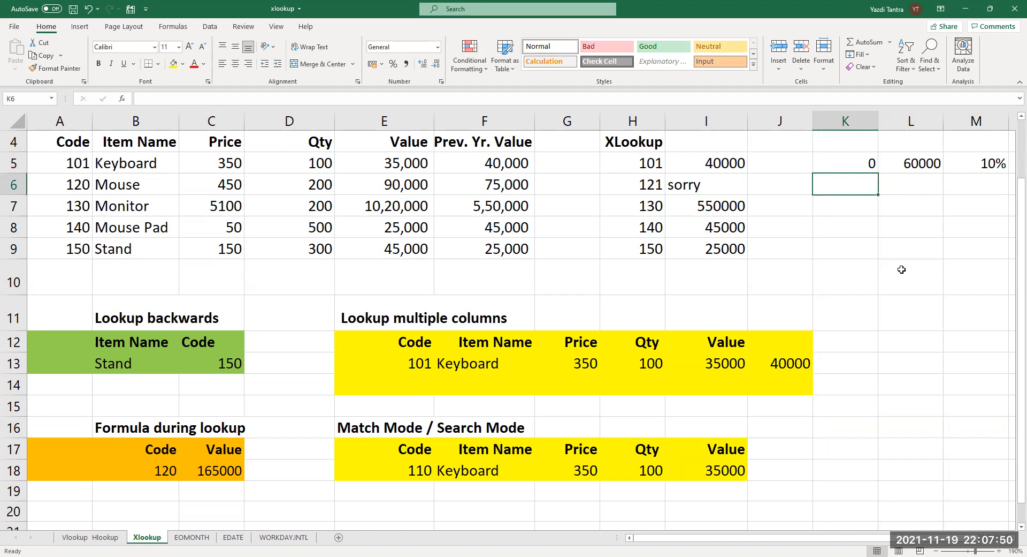
pyautogui.write('61')
pyautogui.press('BackSpace')
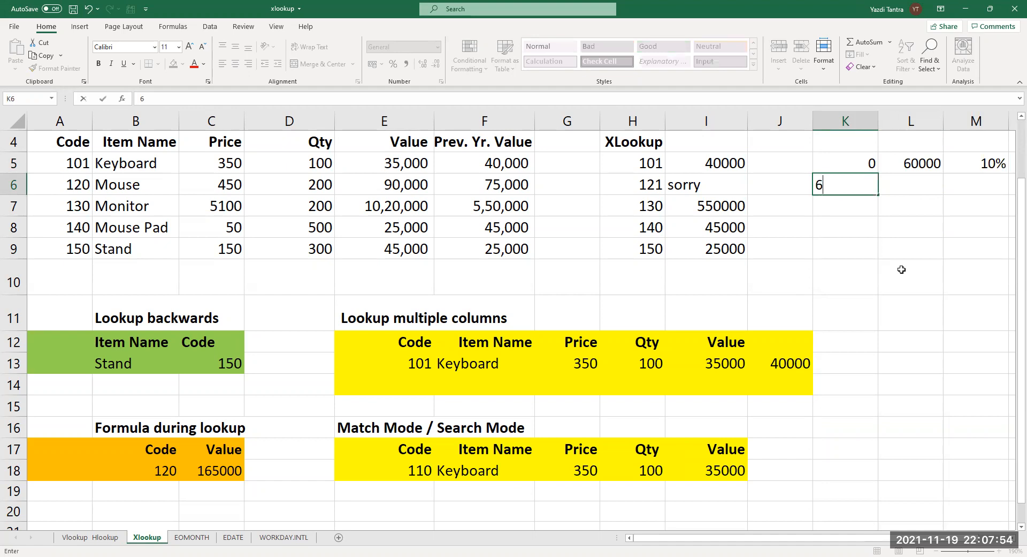
pyautogui.write('1000')
pyautogui.press('Tab')
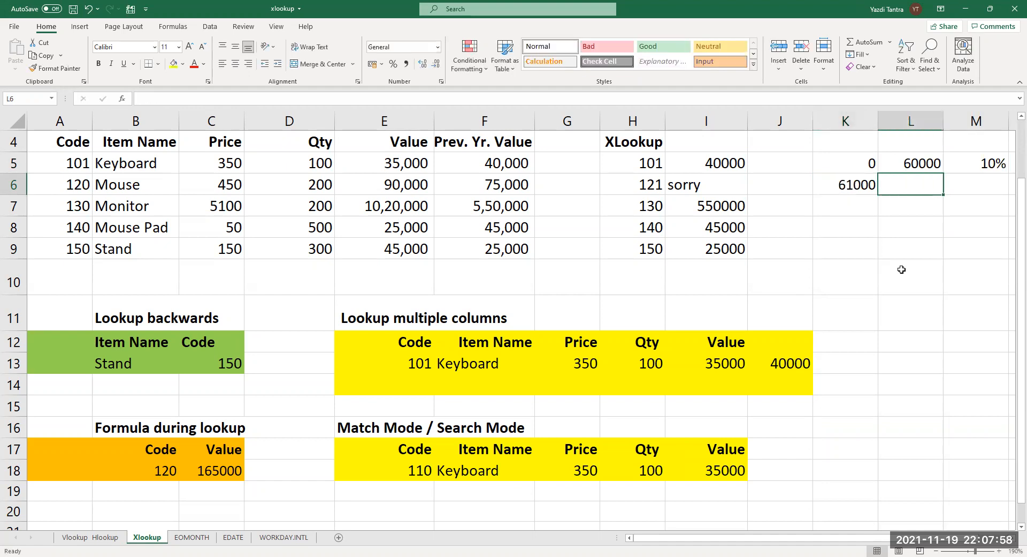
pyautogui.write('70000')
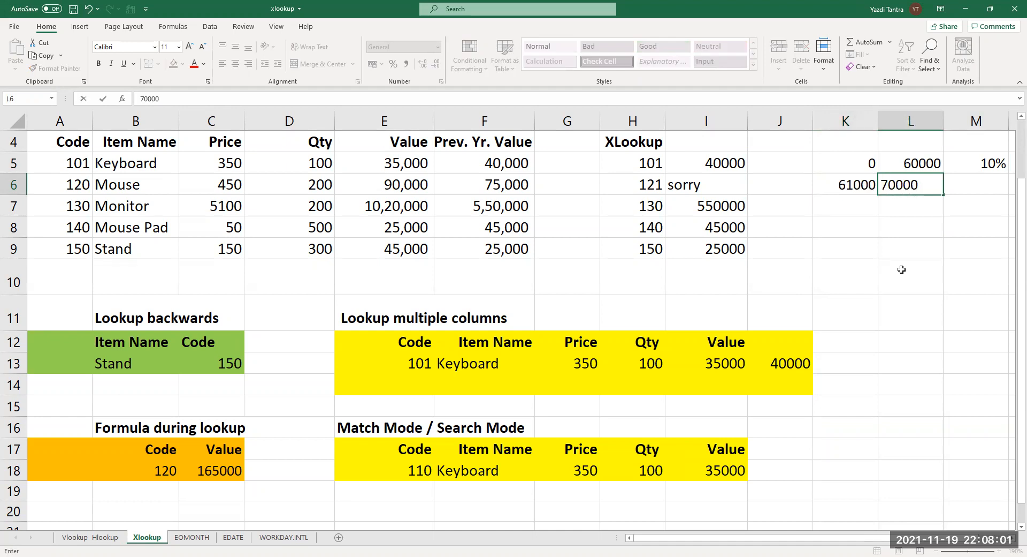
pyautogui.press('Tab')
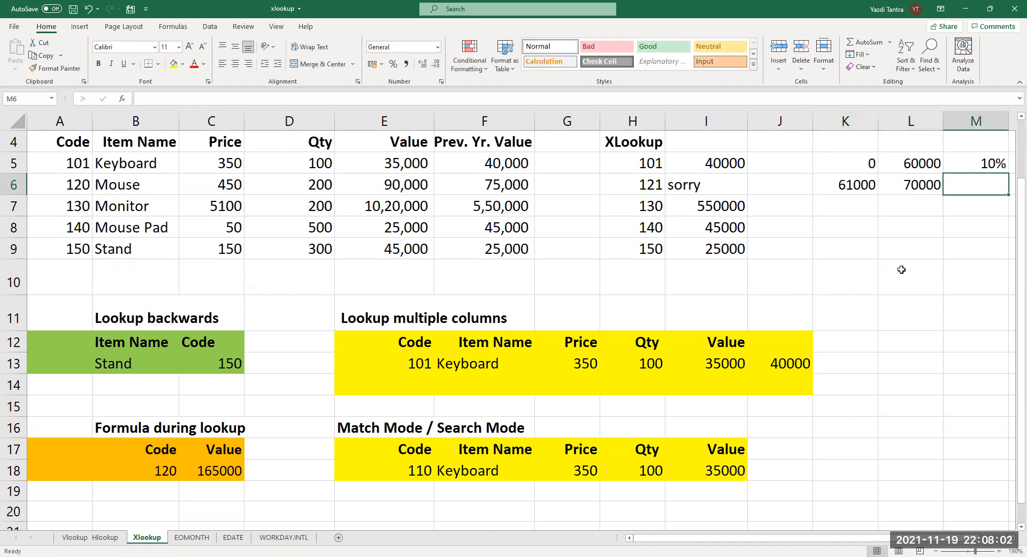
pyautogui.write('20%')
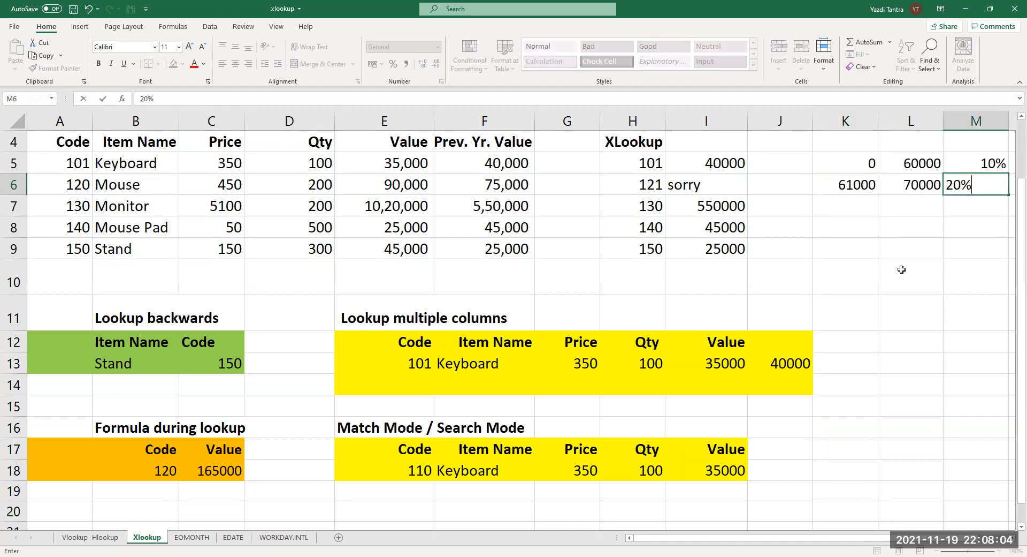
pyautogui.press('Down')
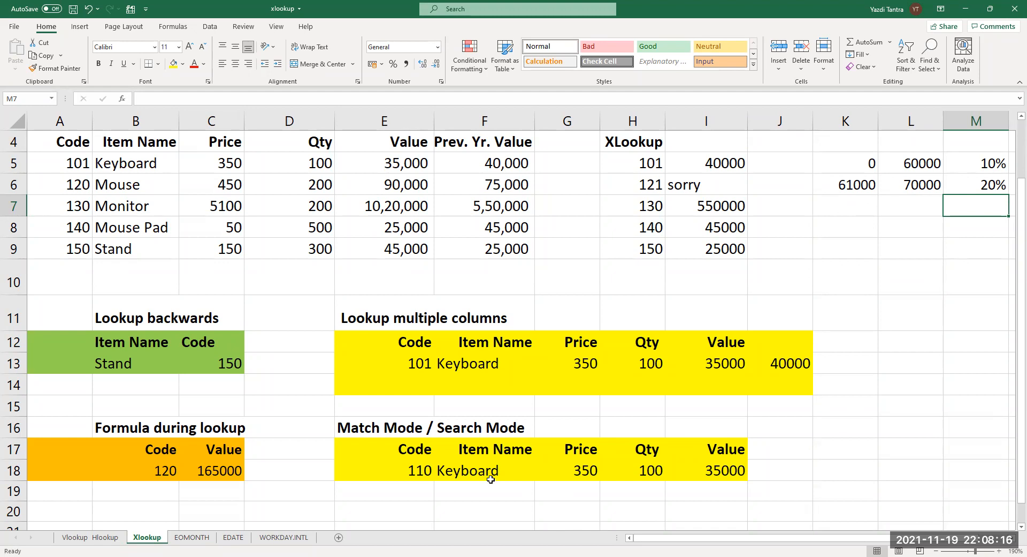
pyautogui.click(853, 224)
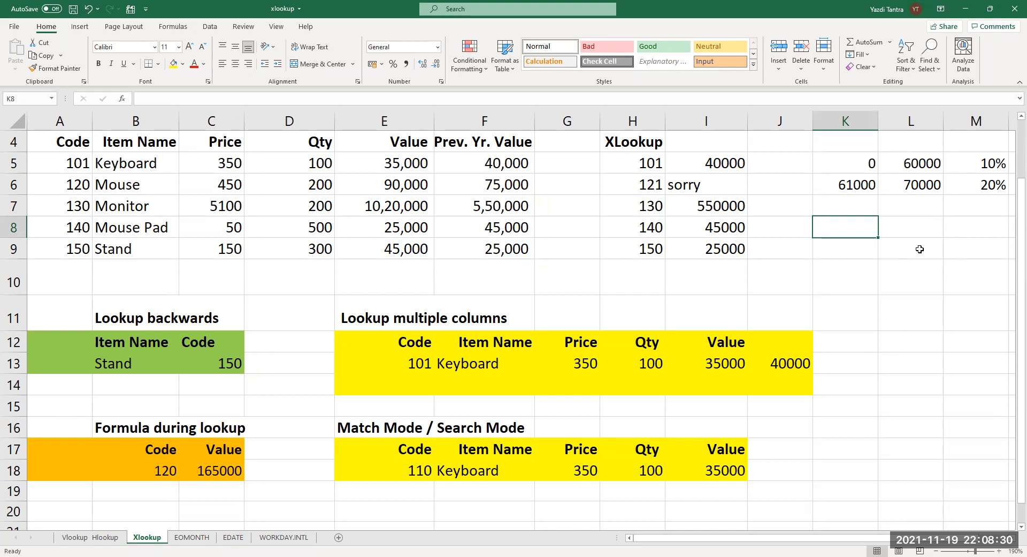
# Remove the minus sign so the F18 XLOOKUP uses match_mode 1, and select the code cell E18.
pyautogui.click(471, 475)
pyautogui.doubleClick(471, 474)
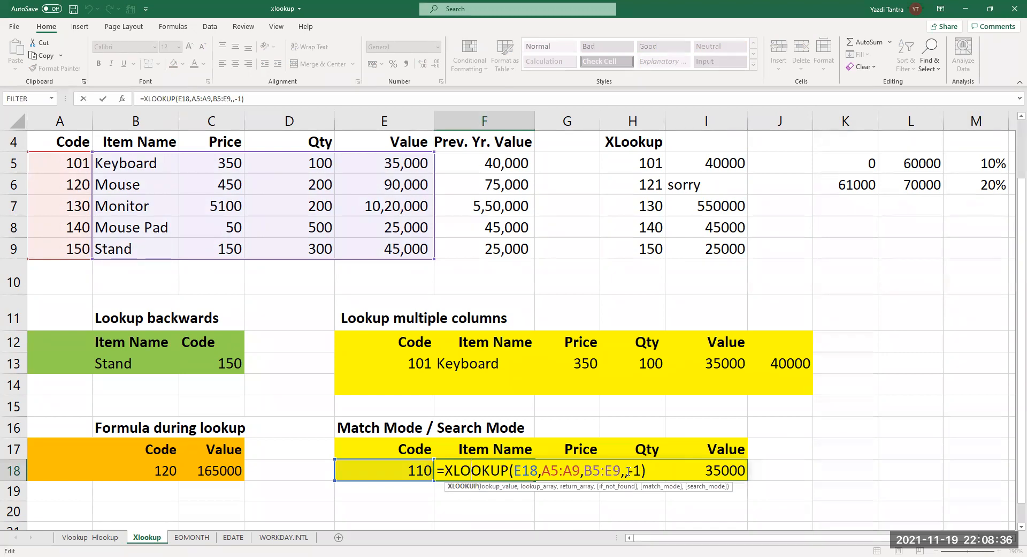
pyautogui.click(628, 471)
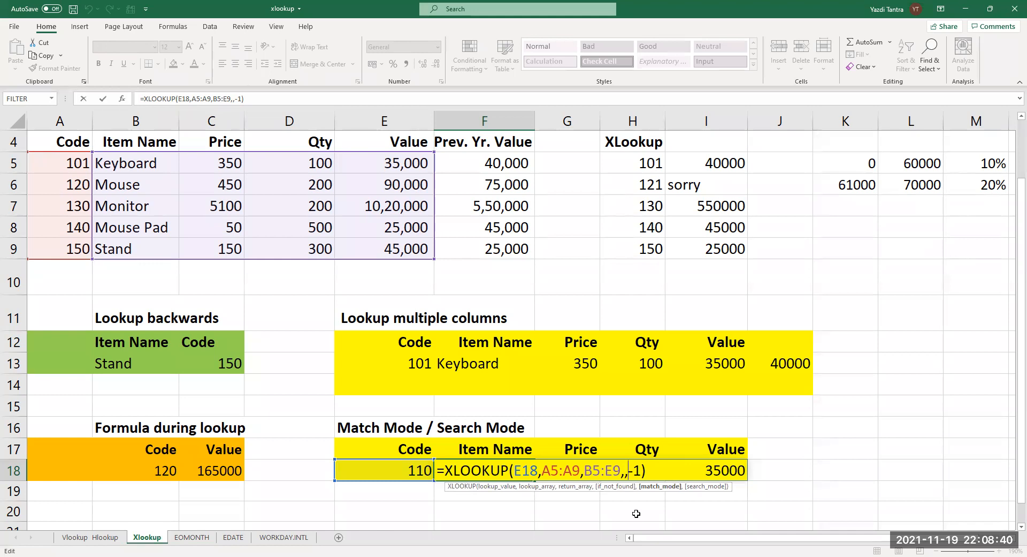
pyautogui.press('Delete')
pyautogui.press('Return')
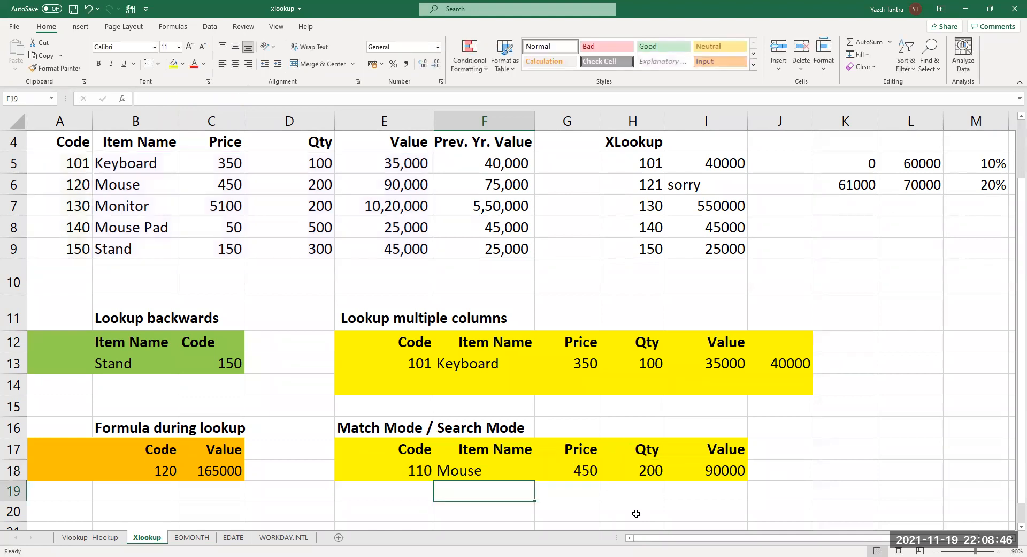
pyautogui.press('Up')
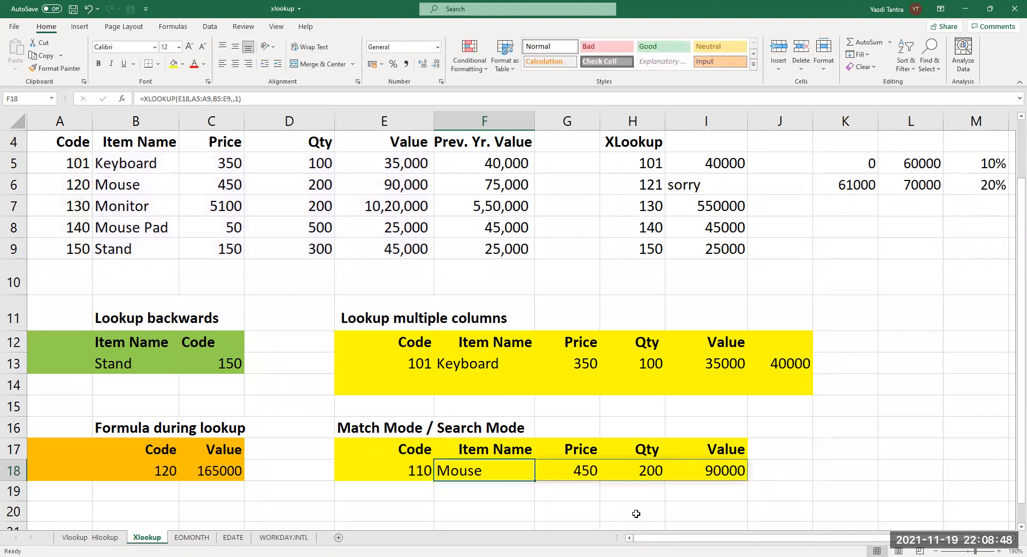
pyautogui.press('Left')
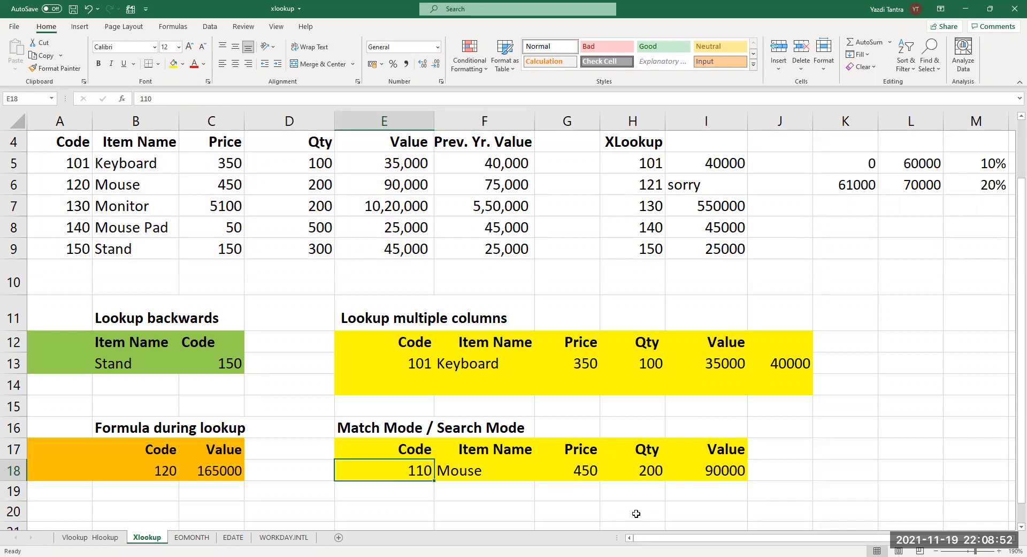
# Test the F18 XLOOKUP's next-larger match by entering the codes 102, 119 and 120 in E18, one after another.
pyautogui.write('102')
pyautogui.press('Return')
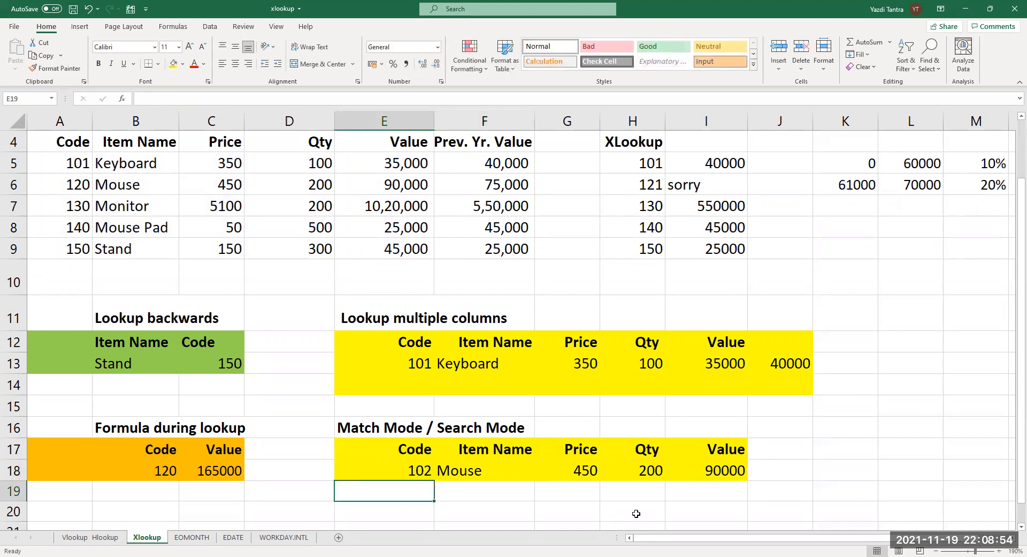
pyautogui.press('Up')
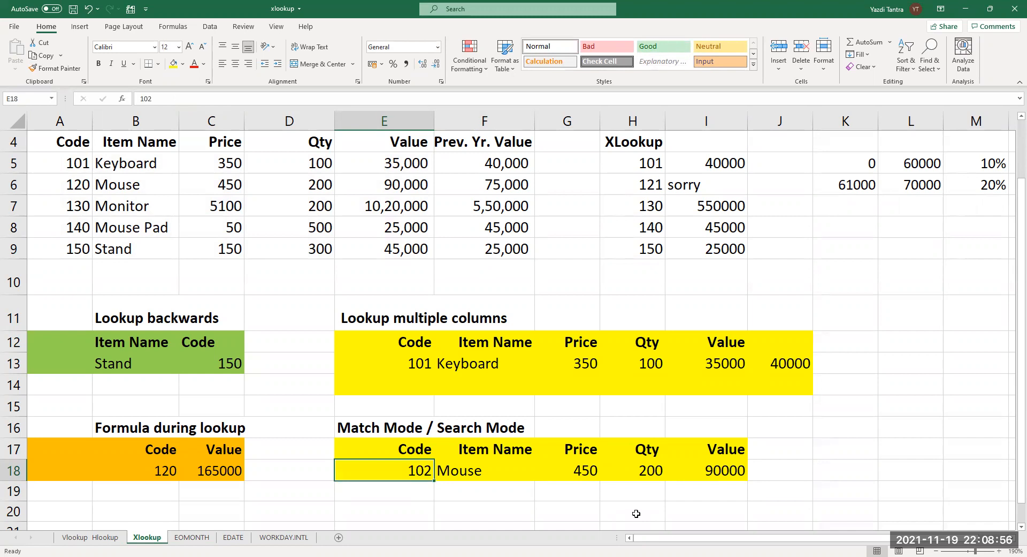
pyautogui.write('119')
pyautogui.press('Return')
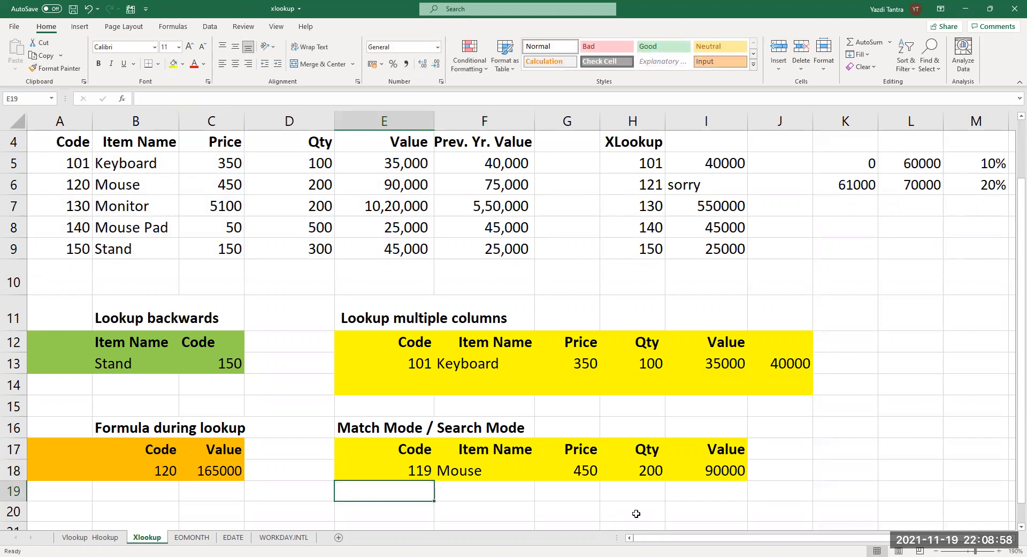
pyautogui.press('Up')
pyautogui.write('120')
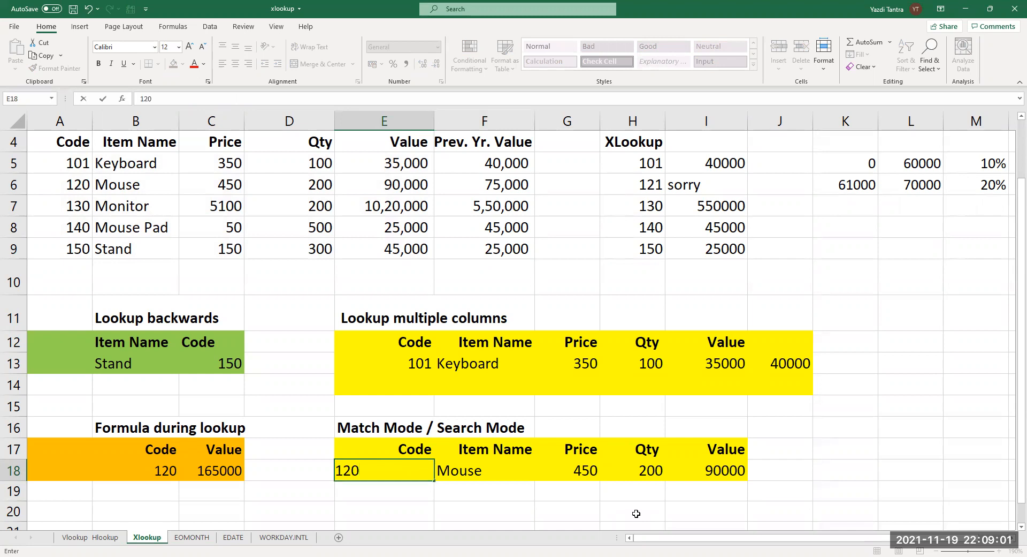
pyautogui.hotkey('ctrl', 'Return')
pyautogui.press('Return')
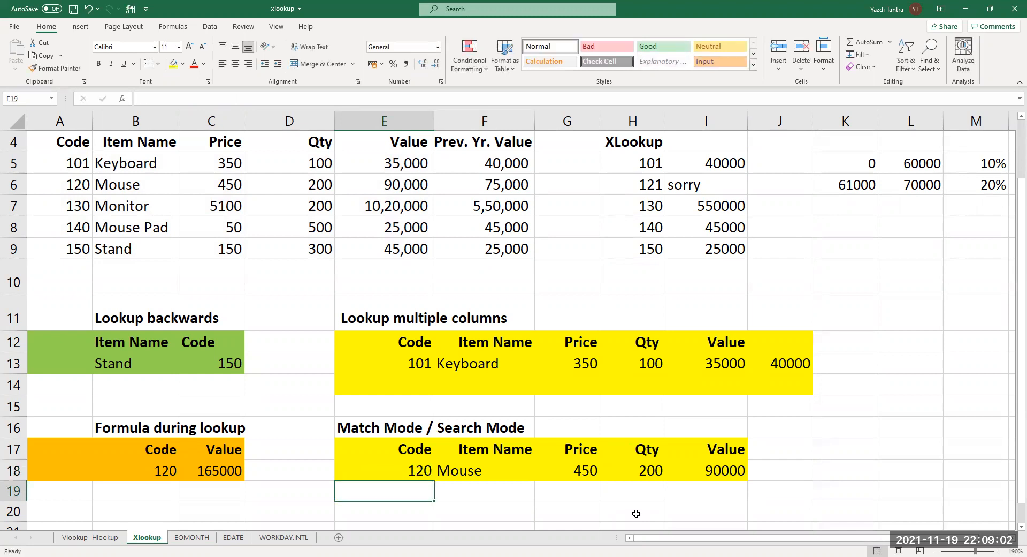
# Set the lookup code in E18 to 121.
pyautogui.press('Up')
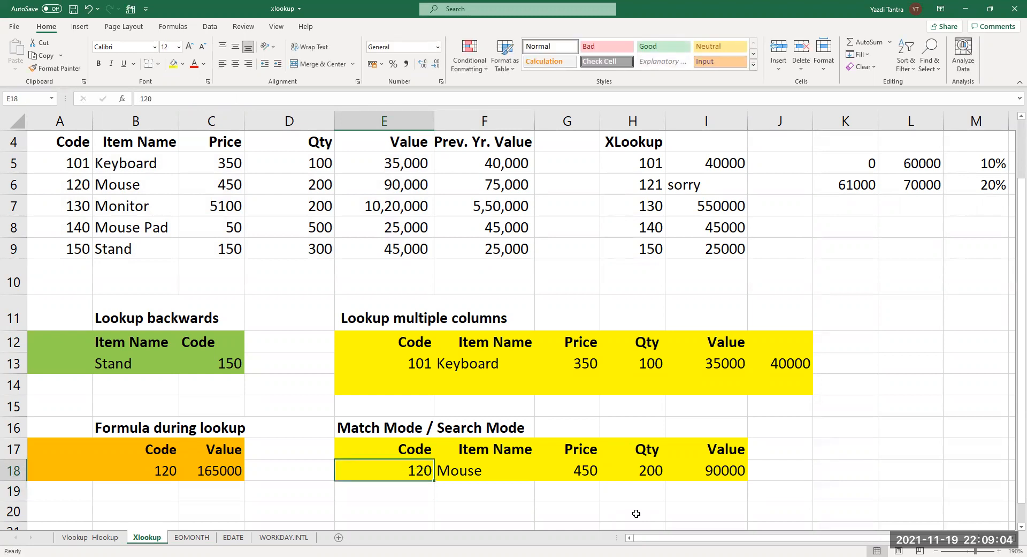
pyautogui.write('121')
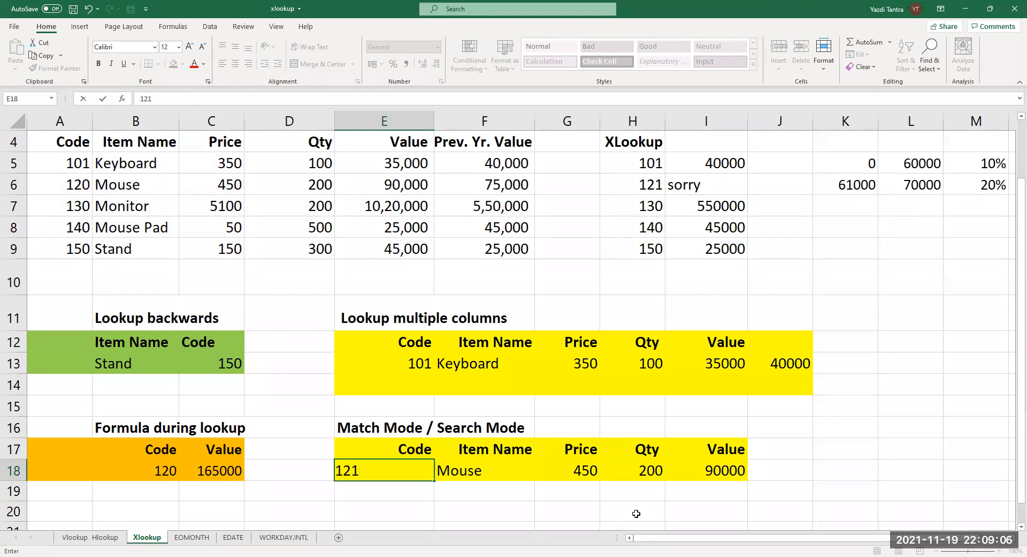
pyautogui.press('Return')
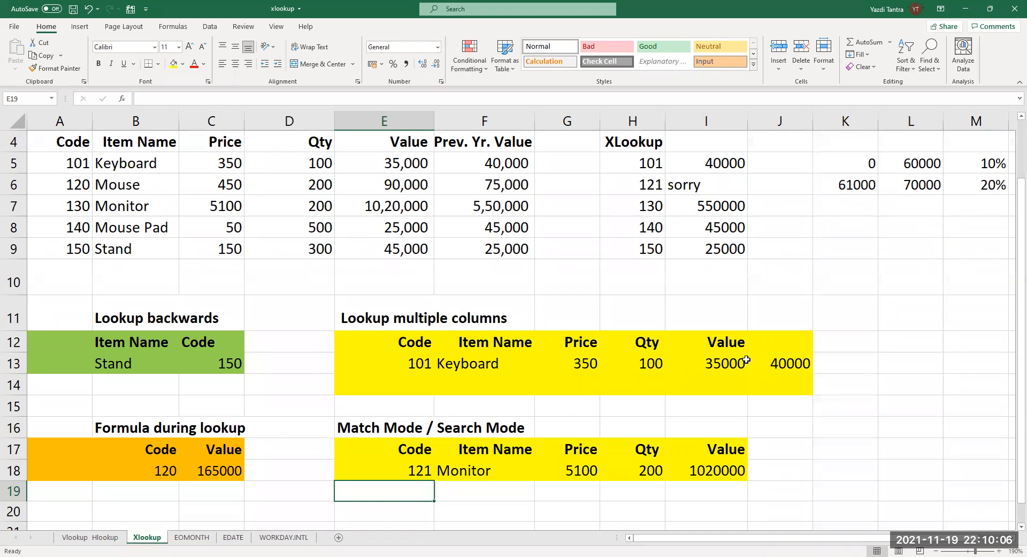
# Try to add a search_mode argument that references cell E19 to the F18 XLOOKUP.
pyautogui.click(409, 471)
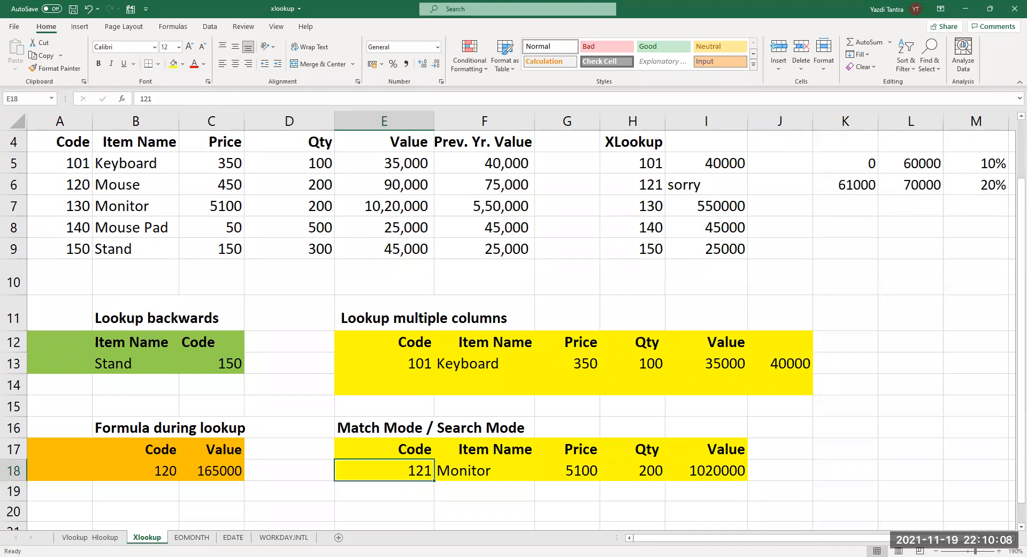
pyautogui.doubleClick(409, 471)
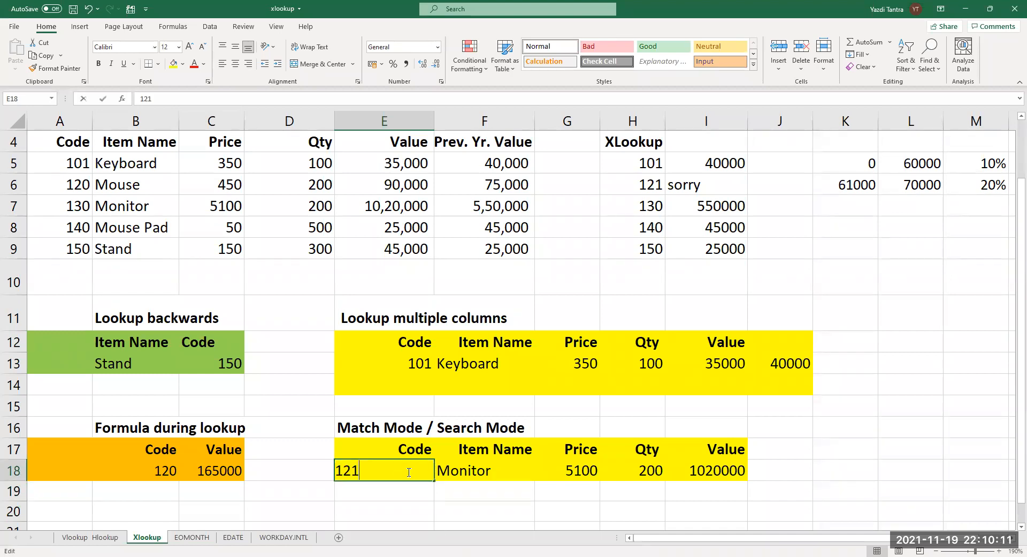
pyautogui.click(466, 468)
pyautogui.doubleClick(467, 468)
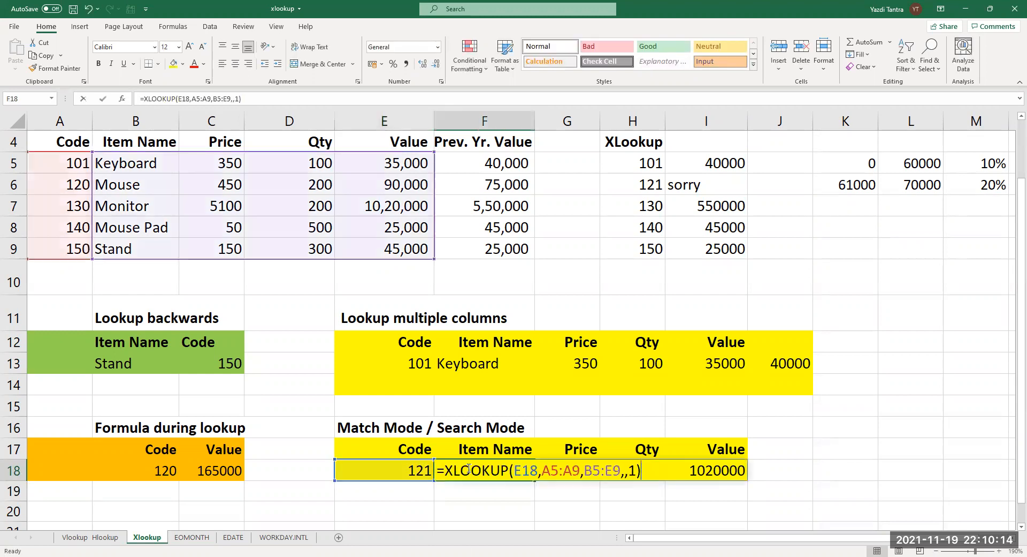
pyautogui.click(635, 469)
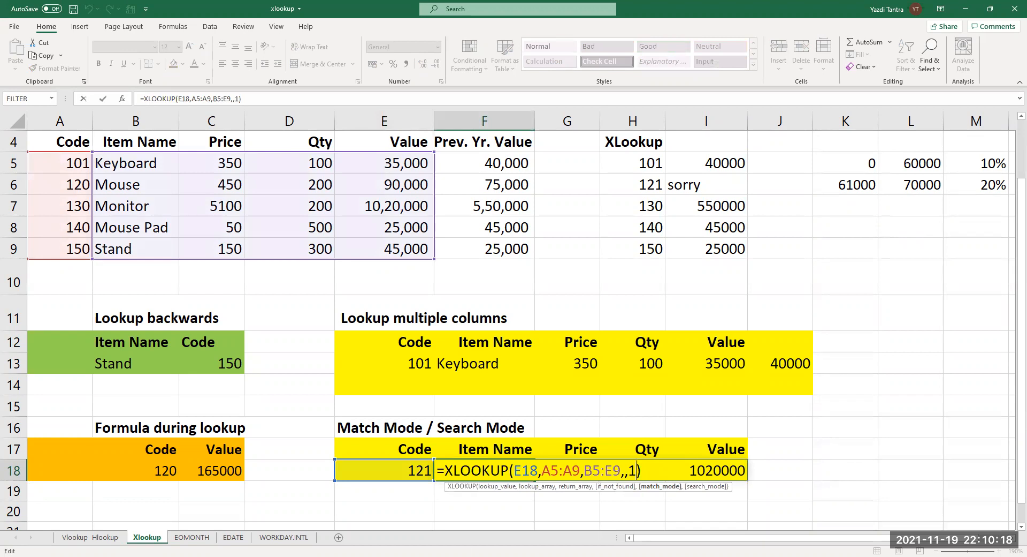
pyautogui.write(',')
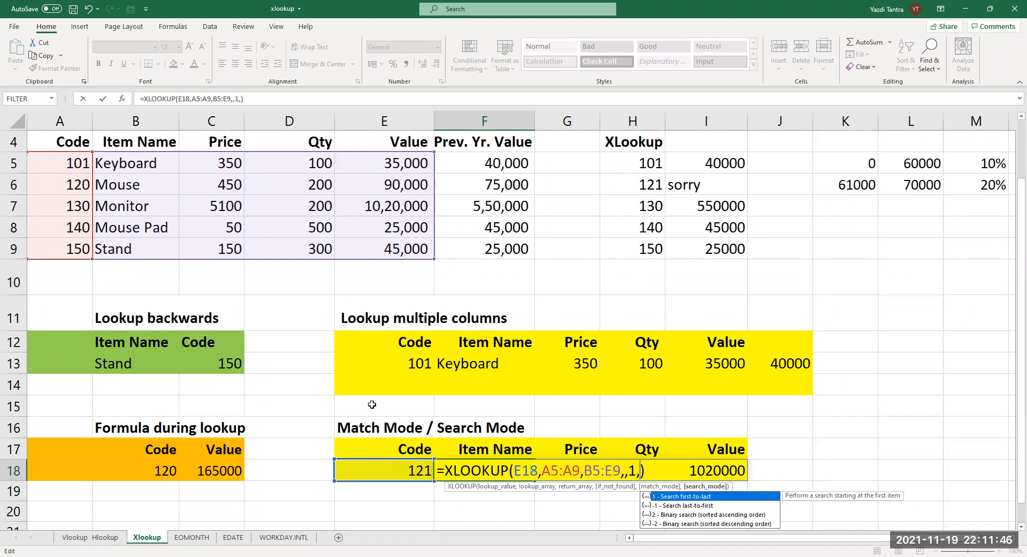
pyautogui.click(382, 499)
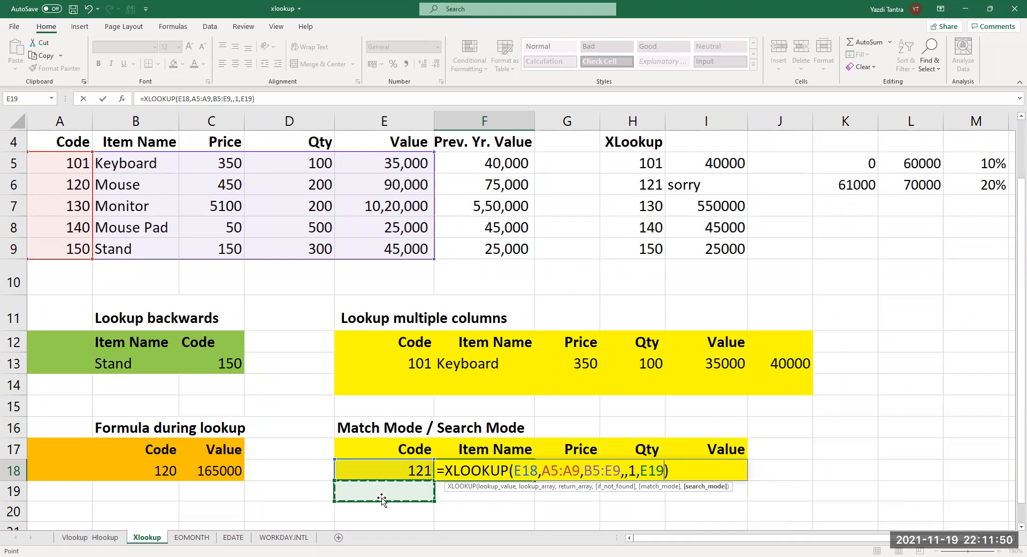
pyautogui.write(')')
pyautogui.press('Return')
pyautogui.press('Up')
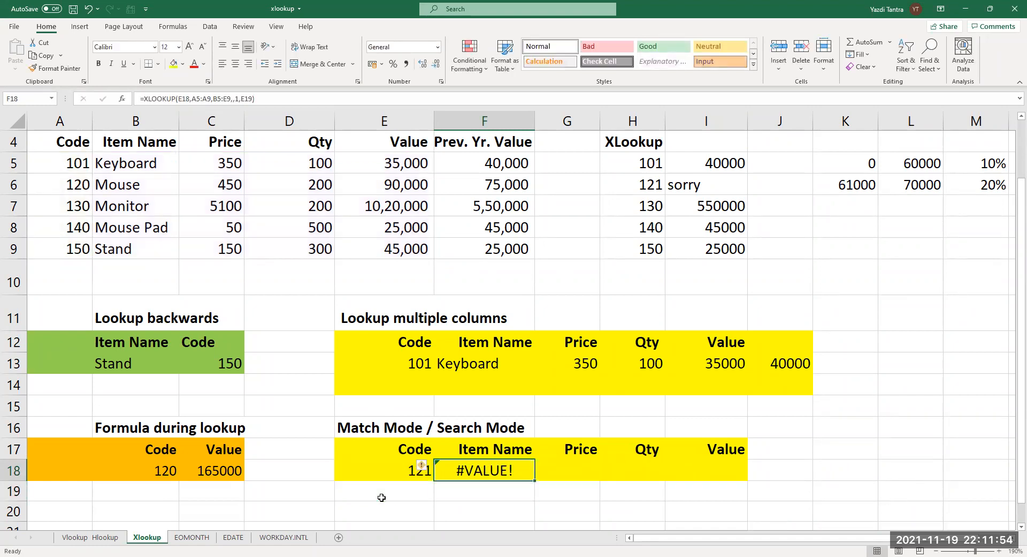
# Replace the E19 reference in the F18 XLOOKUP with search_mode 1, search first-to-last.
pyautogui.press('F2')
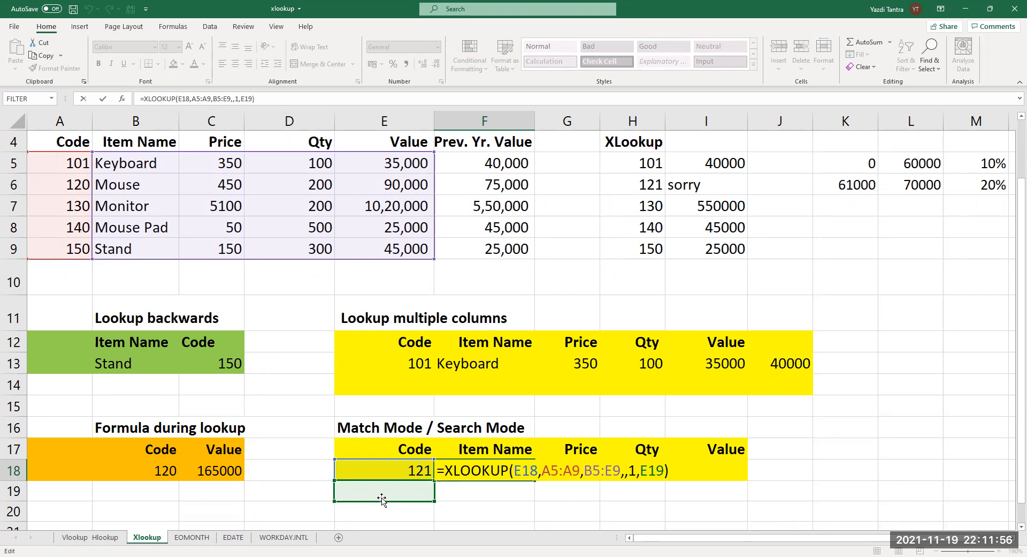
pyautogui.press('Left')
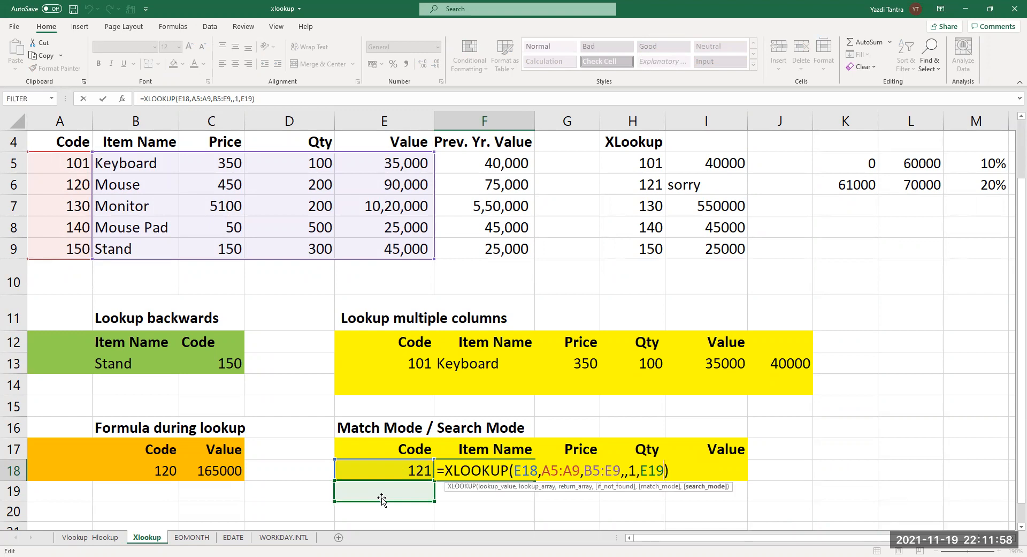
pyautogui.press('BackSpace')
pyautogui.press('BackSpace')
pyautogui.press('BackSpace')
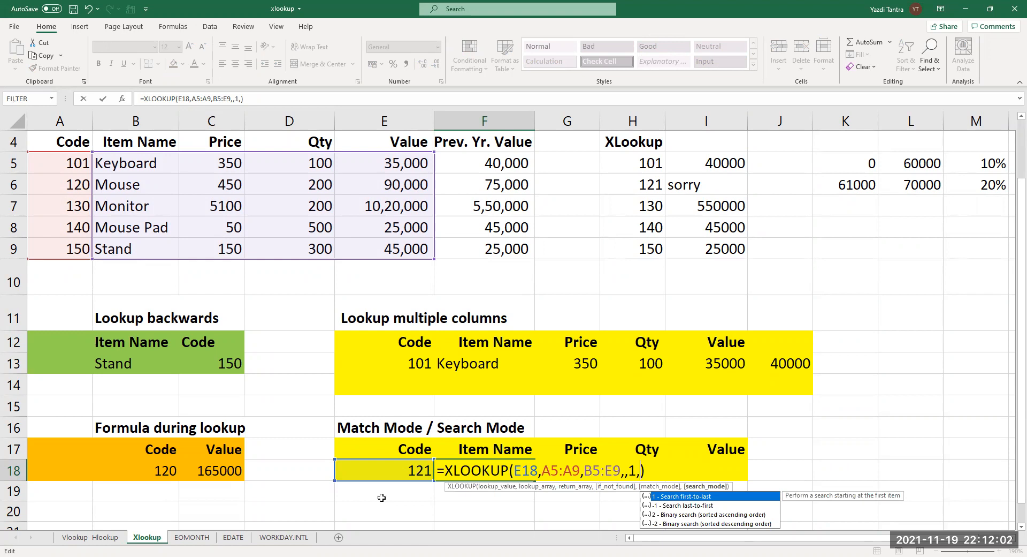
pyautogui.write('1')
pyautogui.press('Return')
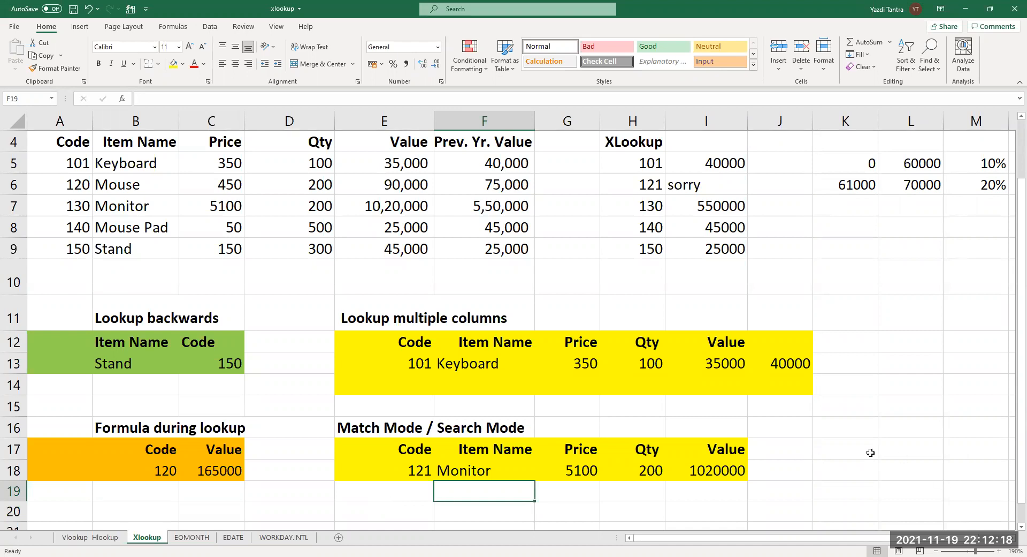
# Compare the arguments of the VLOOKUP in I4 on the Vlookup Hlookup sheet with those of the F18 XLOOKUP, and return to the VLOOKUP sheet.
pyautogui.click(82, 539)
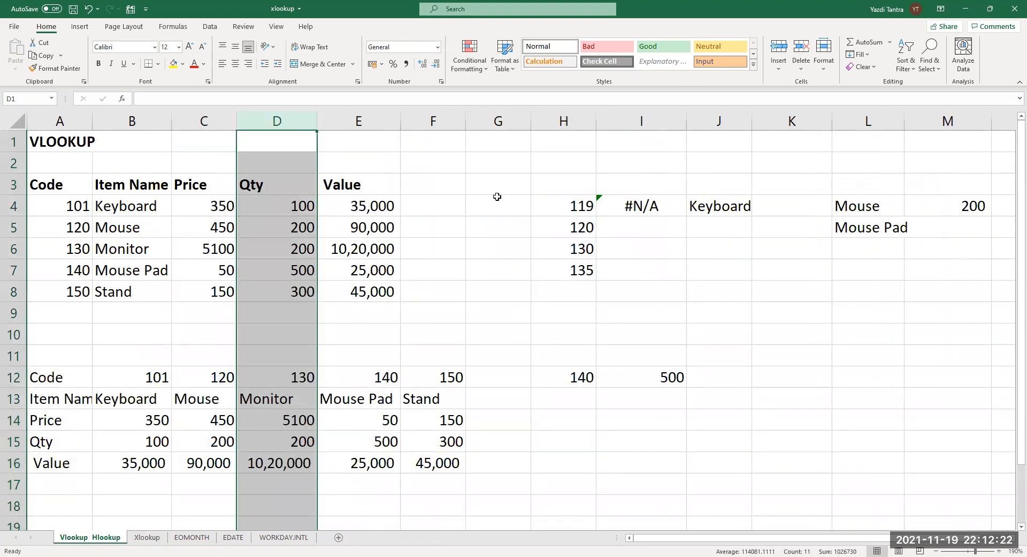
pyautogui.click(635, 207)
pyautogui.doubleClick(635, 207)
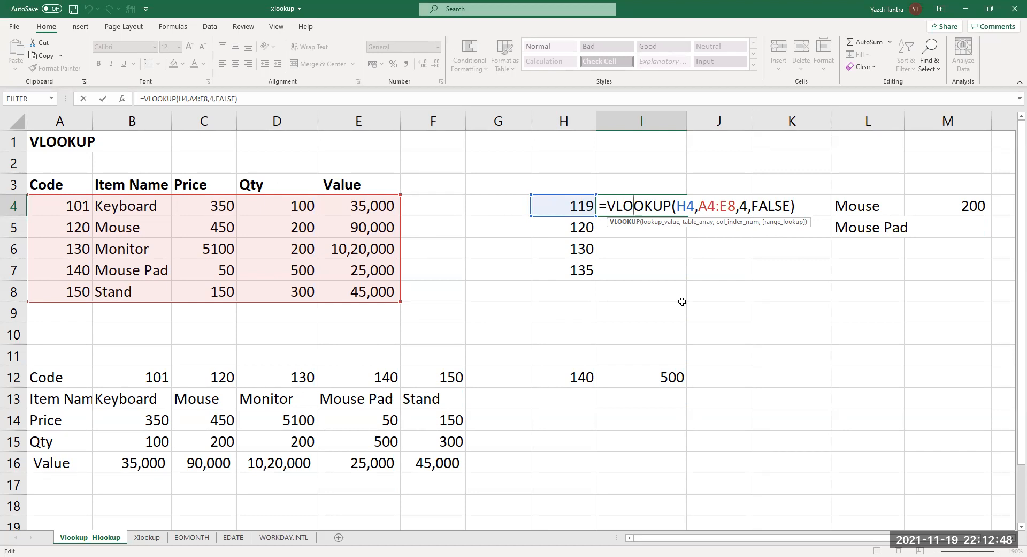
pyautogui.click(154, 540)
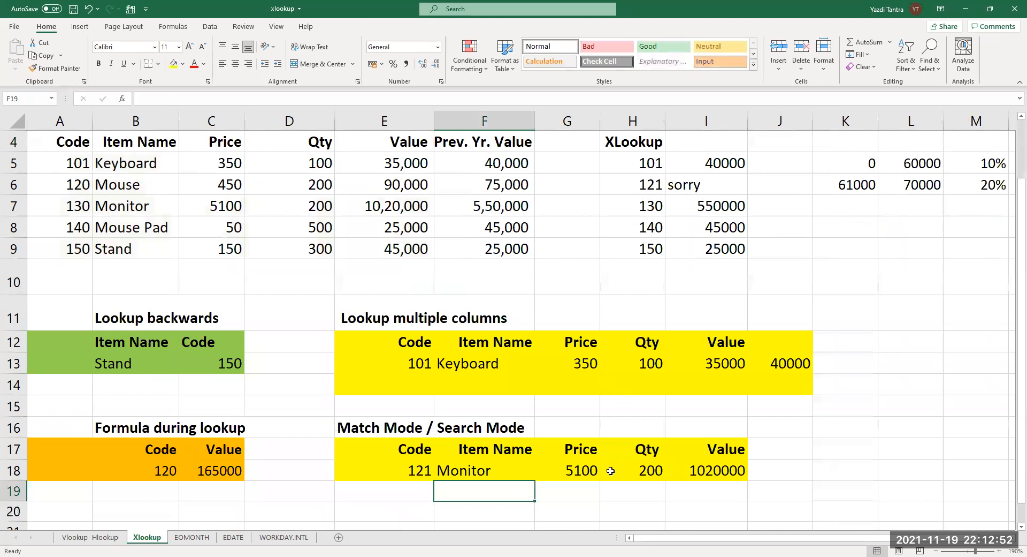
pyautogui.doubleClick(455, 471)
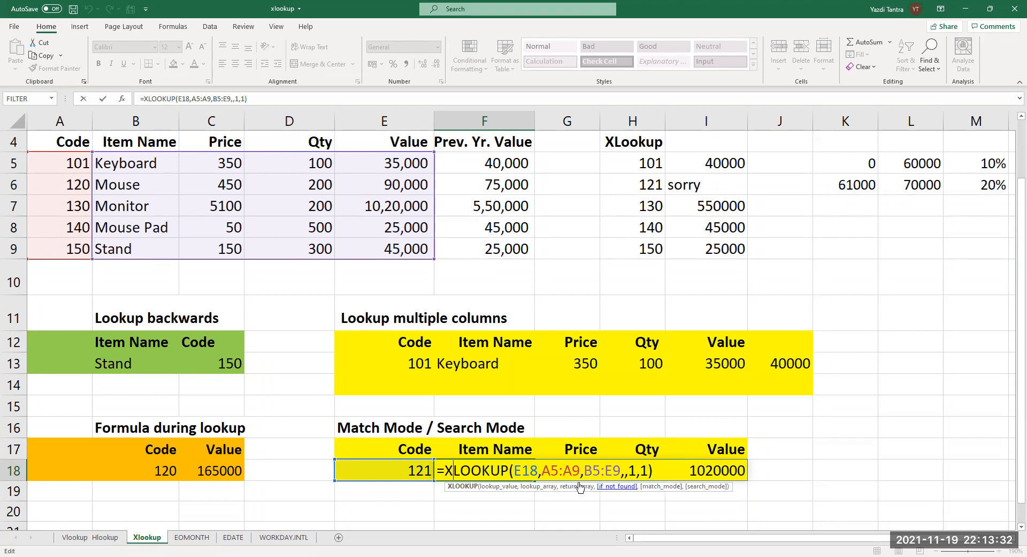
pyautogui.press('Return')
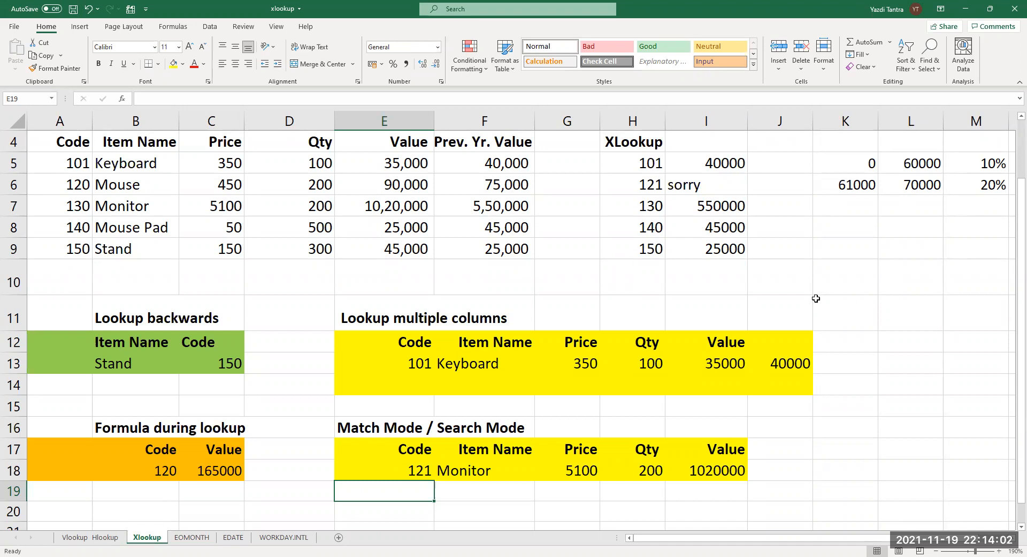
pyautogui.click(83, 537)
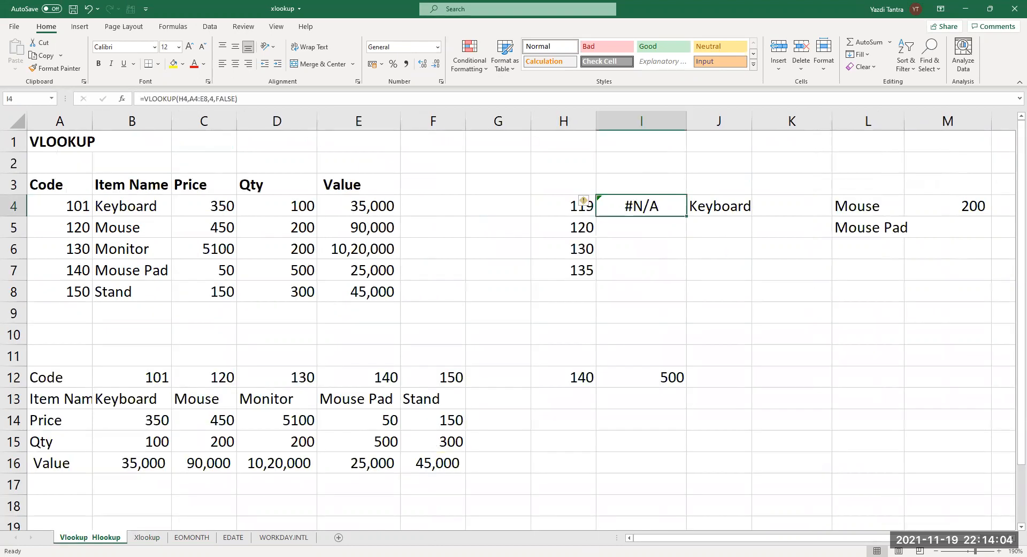